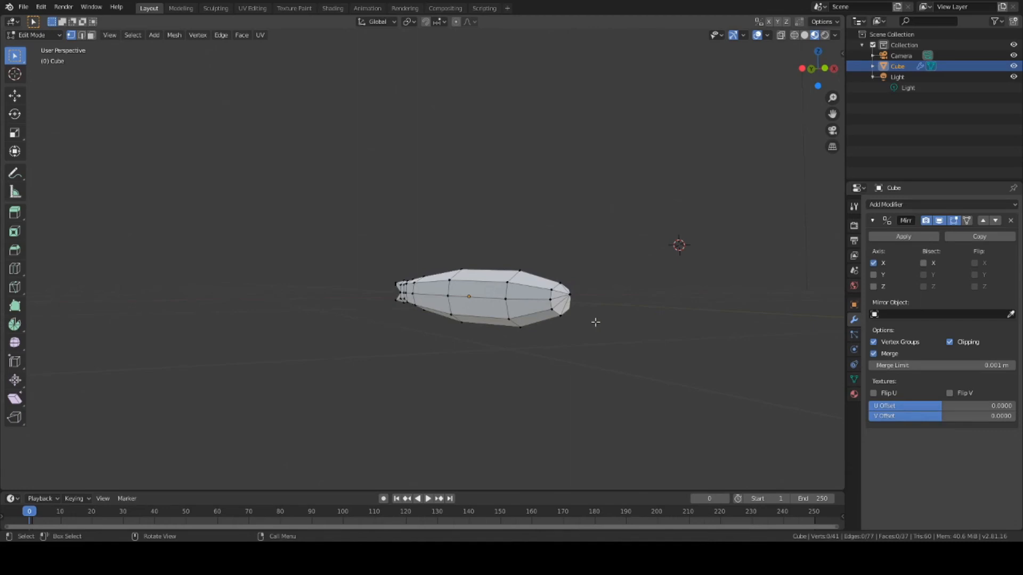
# Examine the low-poly anchovy mesh from several angles and distances.
pyautogui.moveTo(673, 319); pyautogui.dragTo(601, 300, button='middle')
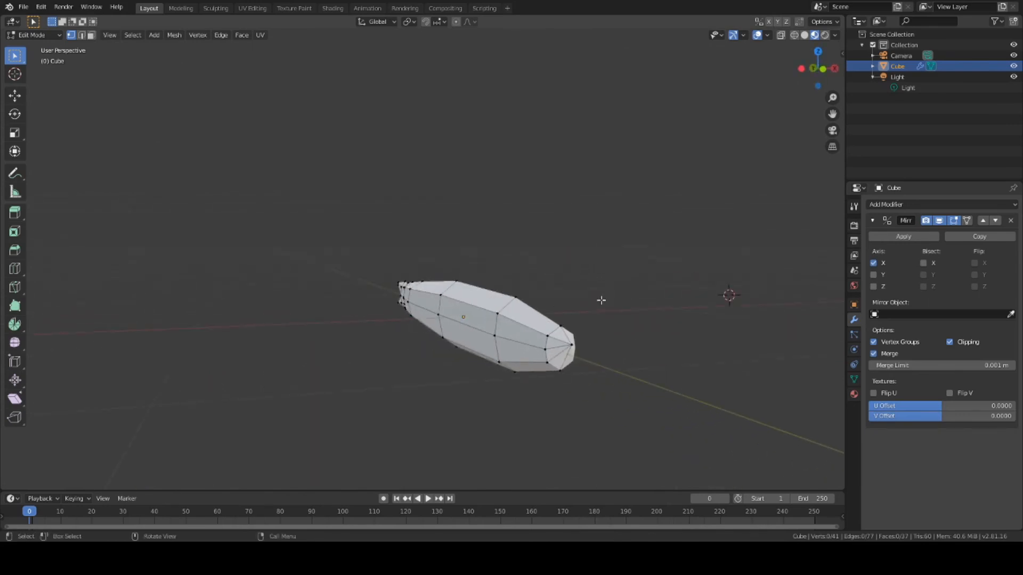
pyautogui.moveTo(621, 287); pyautogui.dragTo(661, 232, button='middle')
pyautogui.press('a')
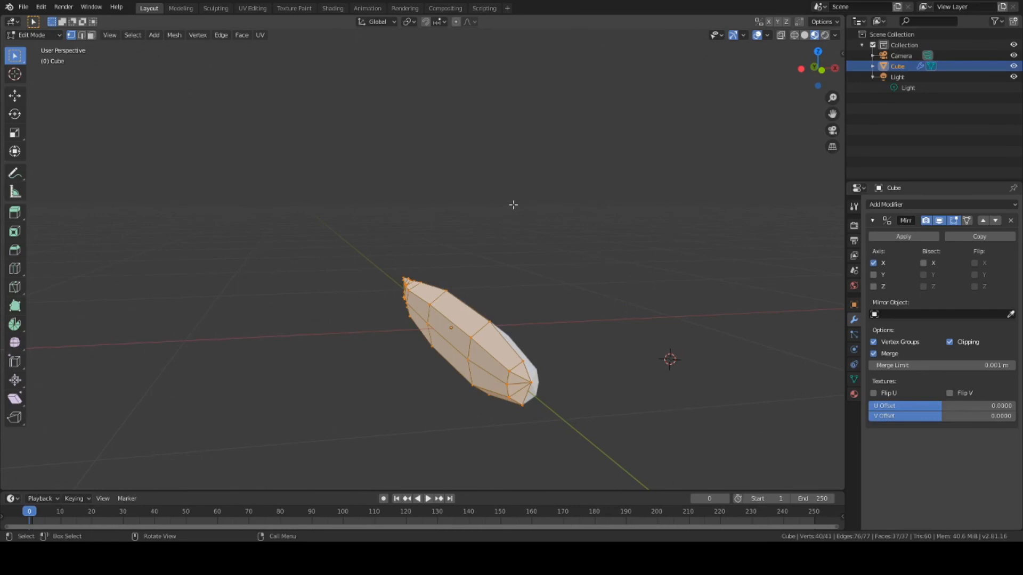
pyautogui.hotkey('alt', 'a')
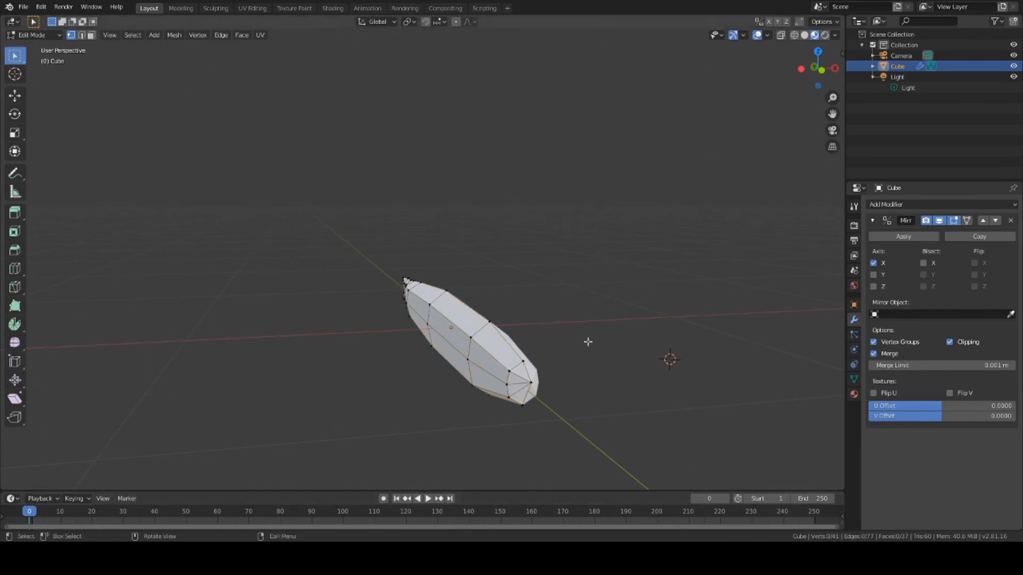
pyautogui.moveTo(589, 343); pyautogui.dragTo(404, 345, button='middle')
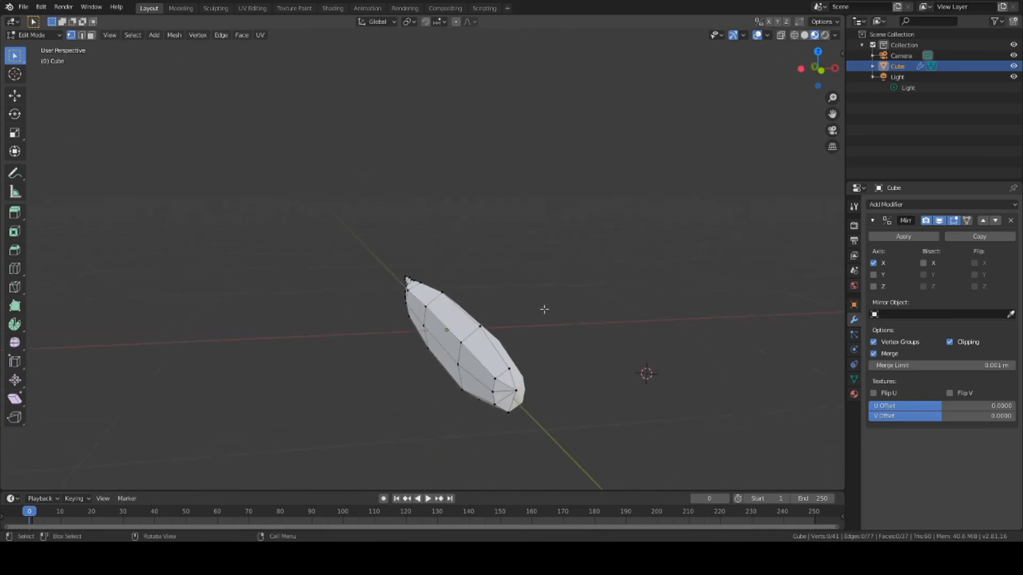
pyautogui.scroll(4, 545, 301)
pyautogui.scroll(-6, 546, 301)
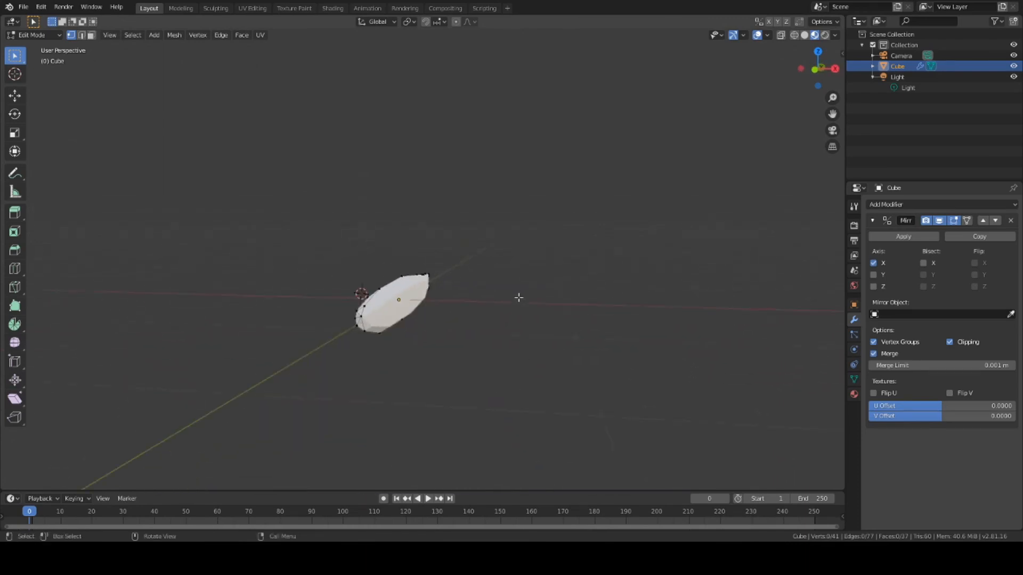
pyautogui.scroll(3, 518, 297)
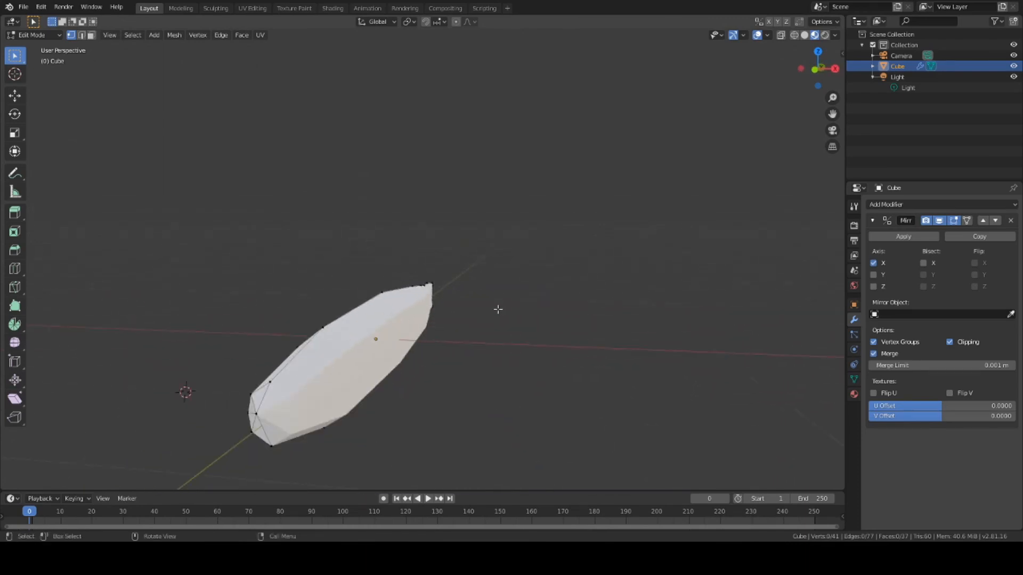
pyautogui.scroll(-3, 497, 309)
pyautogui.moveTo(497, 308)
pyautogui.mouseDown(button='middle')
pyautogui.moveTo(507, 304)
pyautogui.moveTo(484, 304)
pyautogui.moveTo(499, 311)
pyautogui.mouseUp(button='middle')
pyautogui.press('F12')
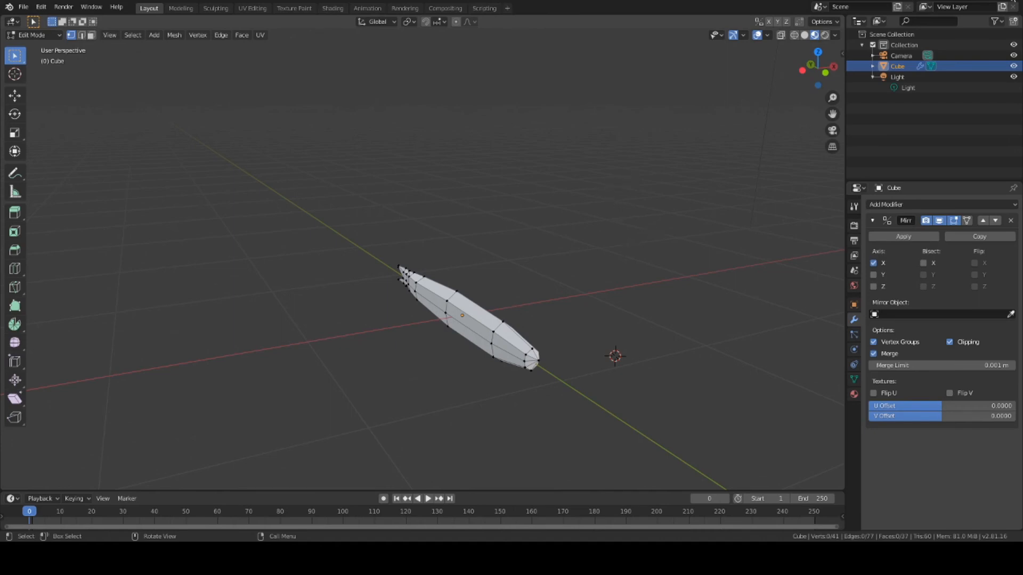
pyautogui.moveTo(461, 350); pyautogui.dragTo(479, 315, button='middle')
# Open the clawed creature's model file without saving the changes to "anchovy".
pyautogui.click(23, 6)
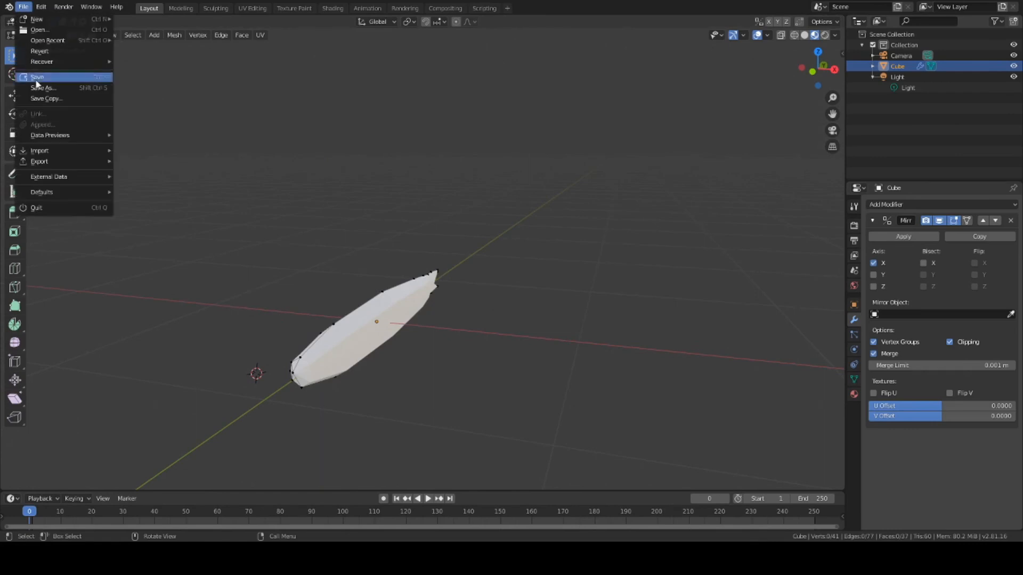
pyautogui.click(56, 32)
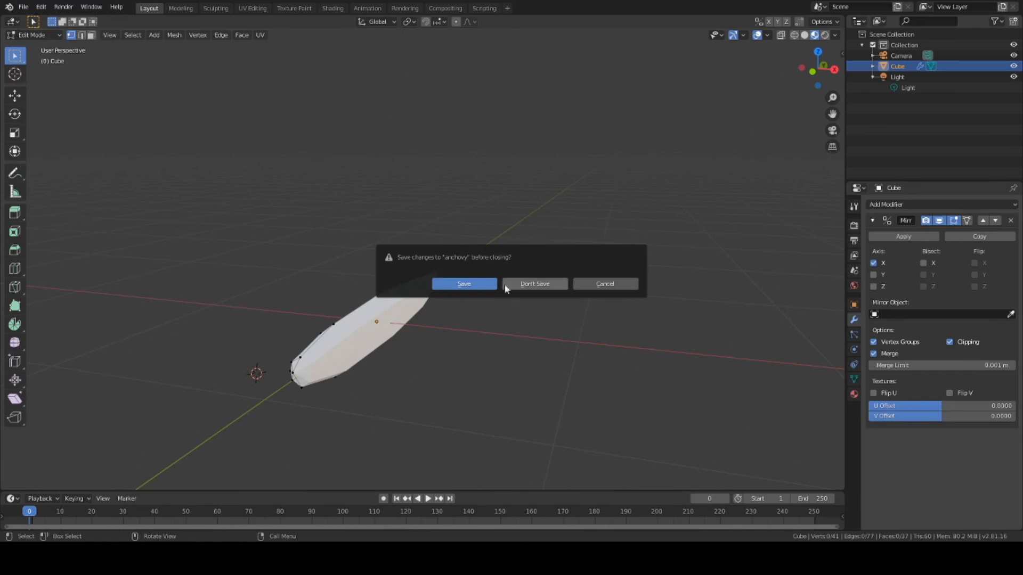
pyautogui.click(521, 283)
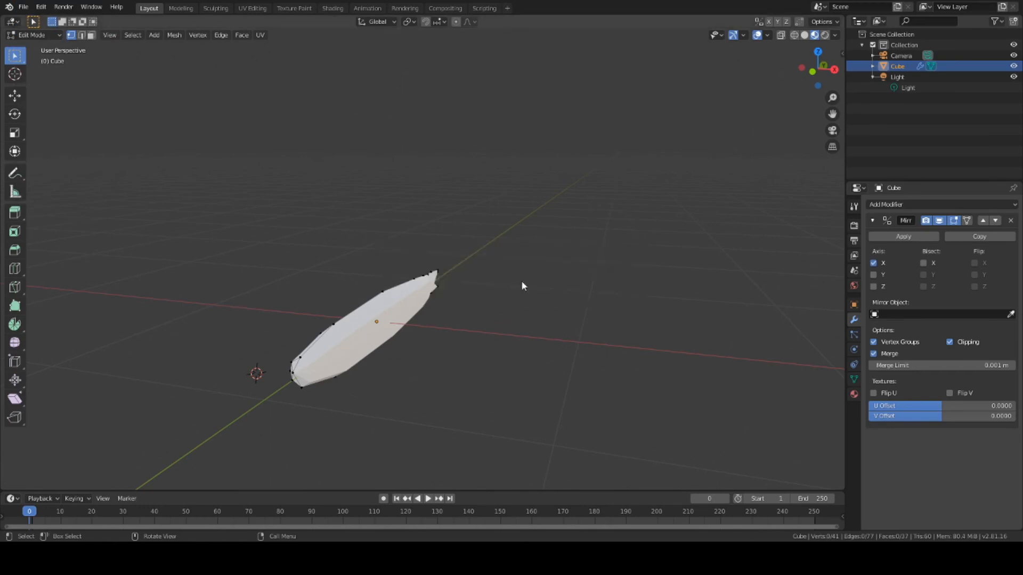
pyautogui.click(699, 433)
# Examine the clawed creature's body, claws and tail from several angles and distances.
pyautogui.scroll(3, 606, 314)
pyautogui.scroll(-2, 652, 315)
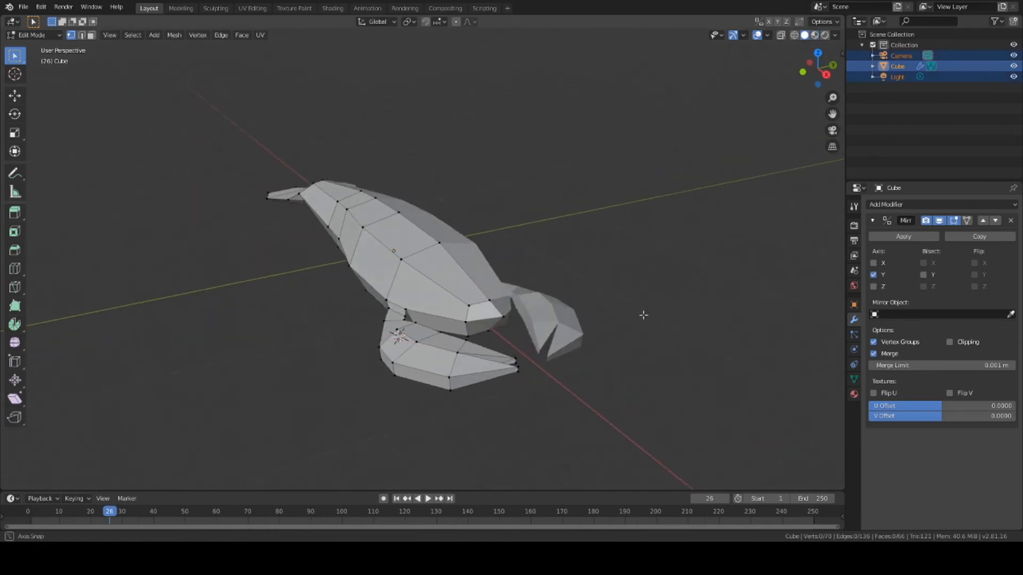
pyautogui.scroll(-3, 641, 317)
pyautogui.press('a')
pyautogui.hotkey('alt', 'a')
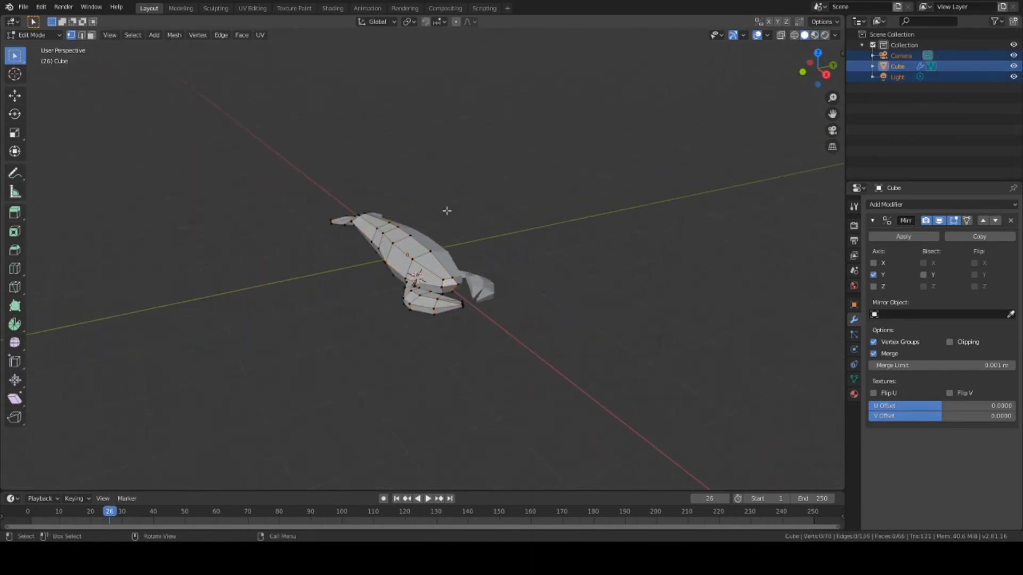
pyautogui.moveTo(476, 294); pyautogui.dragTo(567, 281, button='middle')
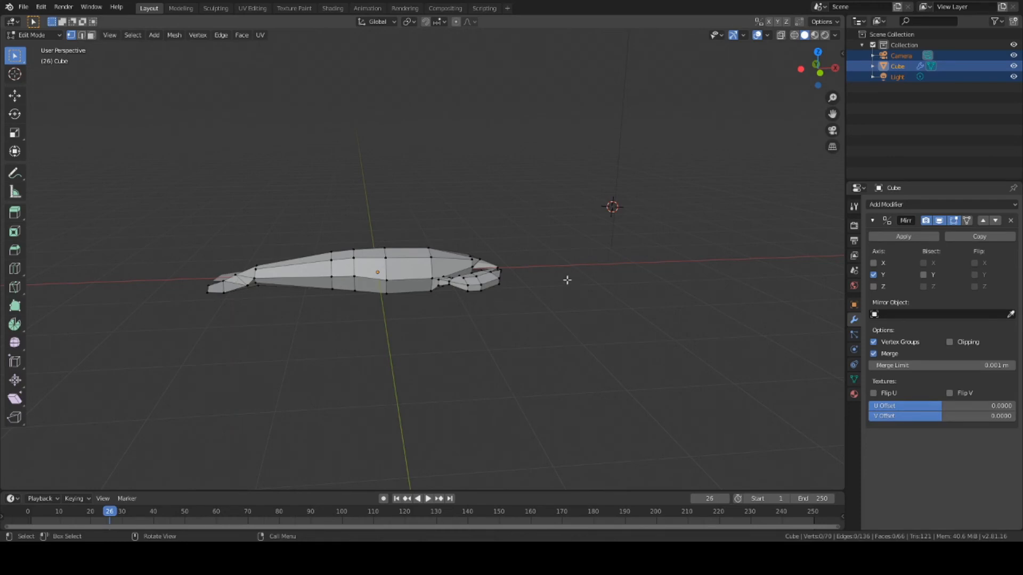
pyautogui.moveTo(767, 372); pyautogui.dragTo(595, 230, button='middle')
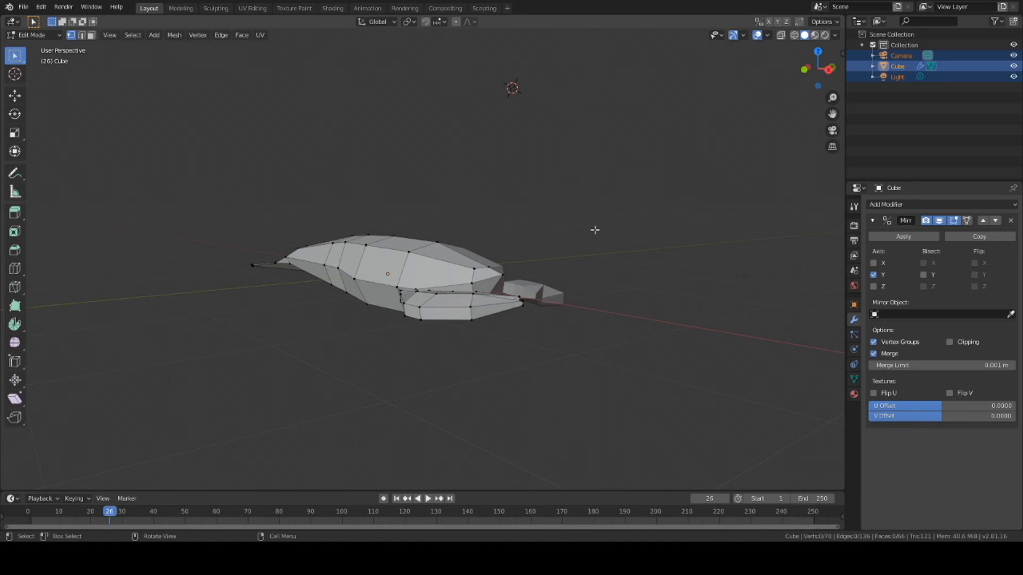
pyautogui.moveTo(595, 230); pyautogui.dragTo(393, 396, button='middle')
pyautogui.scroll(1, 391, 387)
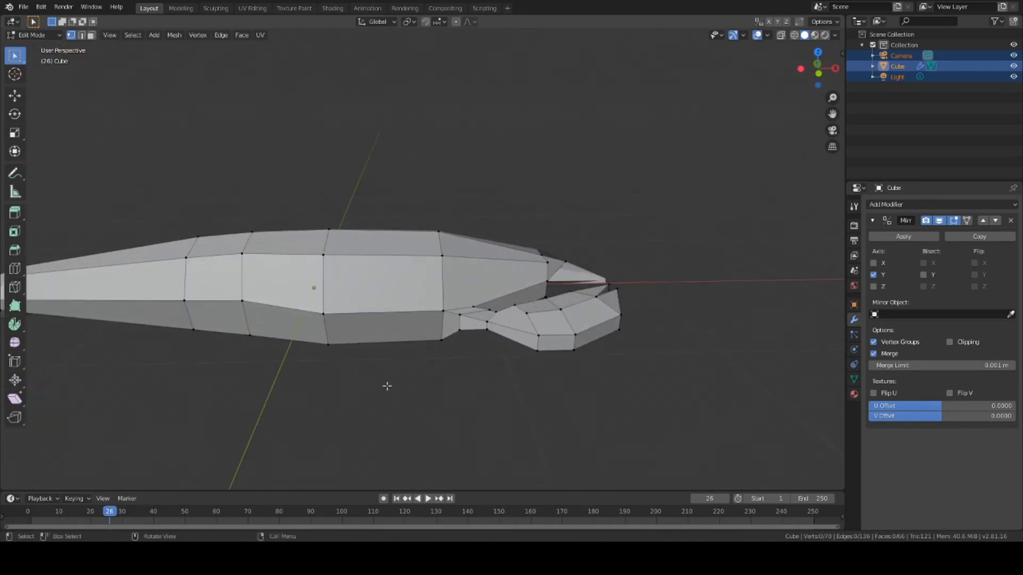
pyautogui.moveTo(387, 386); pyautogui.dragTo(585, 380, button='middle')
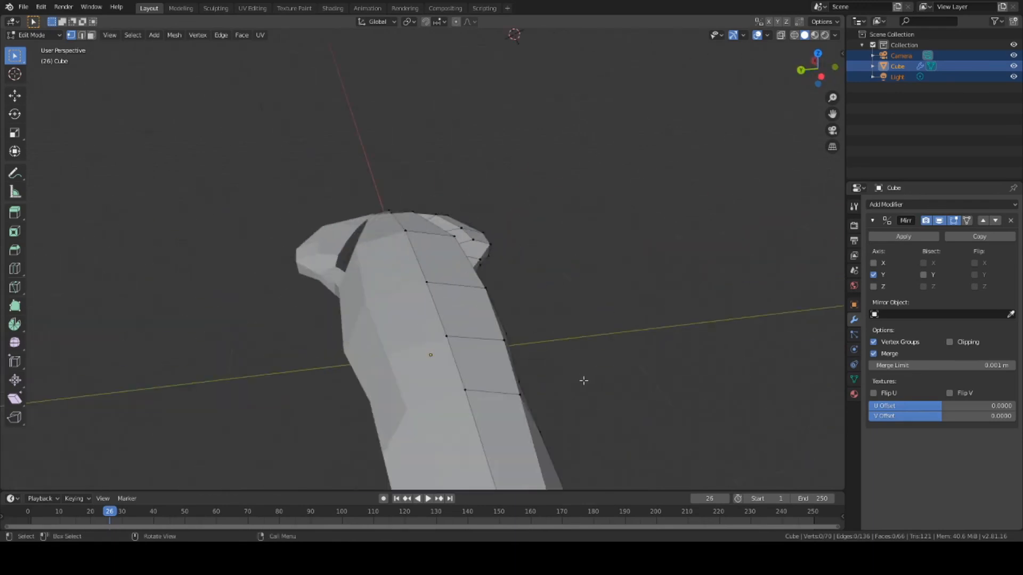
pyautogui.moveTo(574, 319); pyautogui.dragTo(324, 318, button='middle')
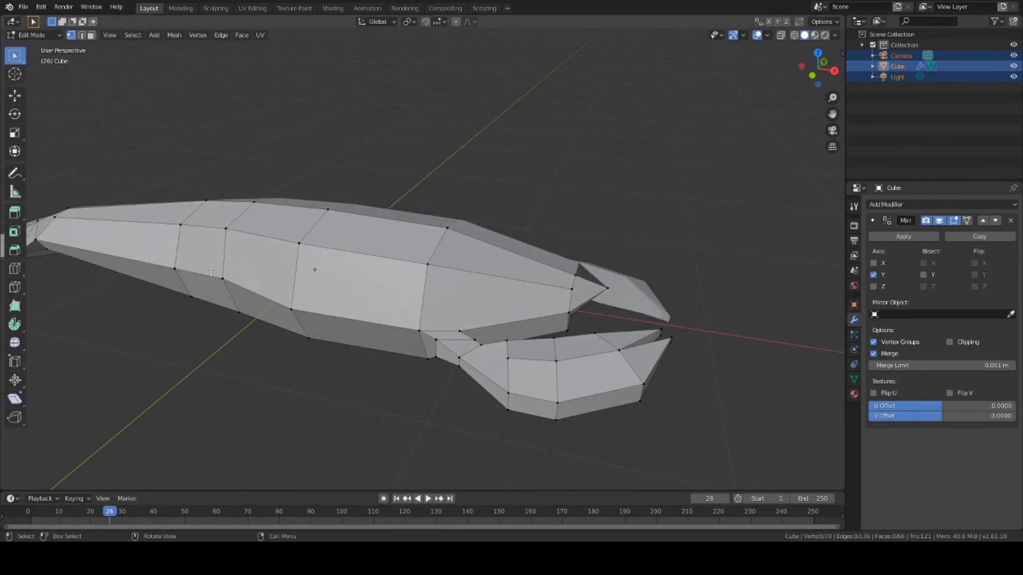
# Move the three side vertices of the body ring nearest the tail slightly inward along the Y axis, then deselect them.
pyautogui.click(14, 269)
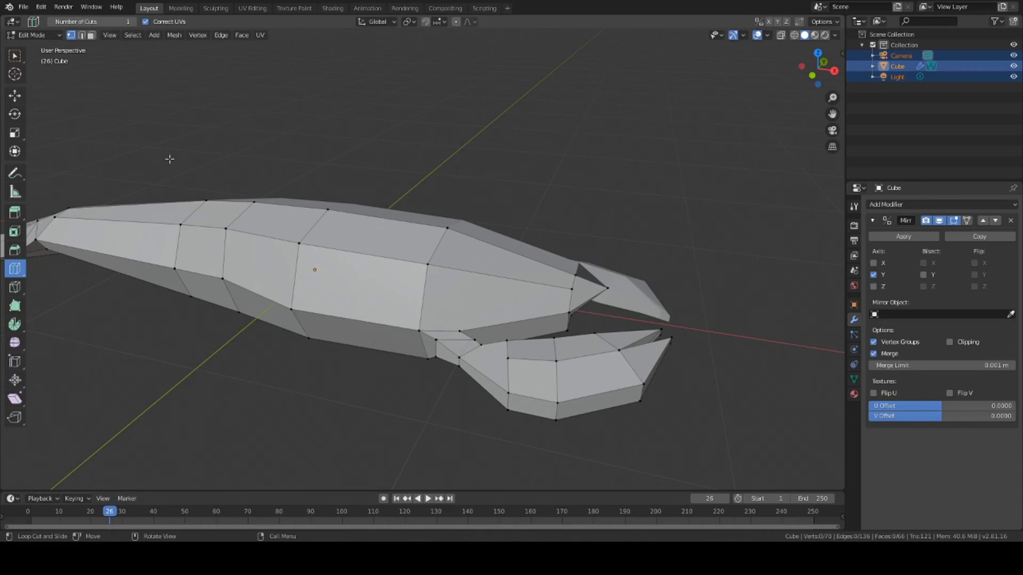
pyautogui.click(14, 56)
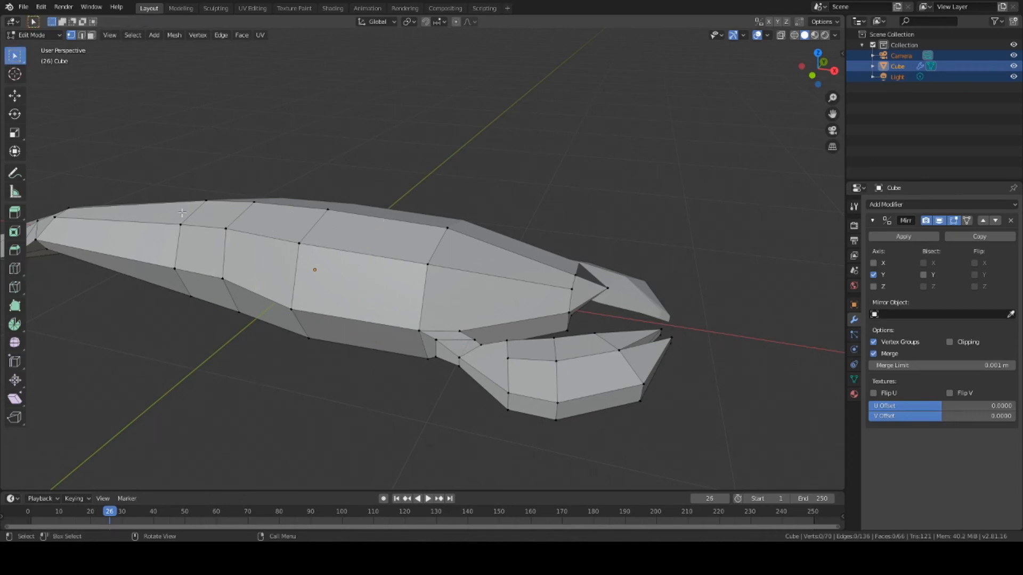
pyautogui.moveTo(448, 276); pyautogui.dragTo(737, 192, button='middle')
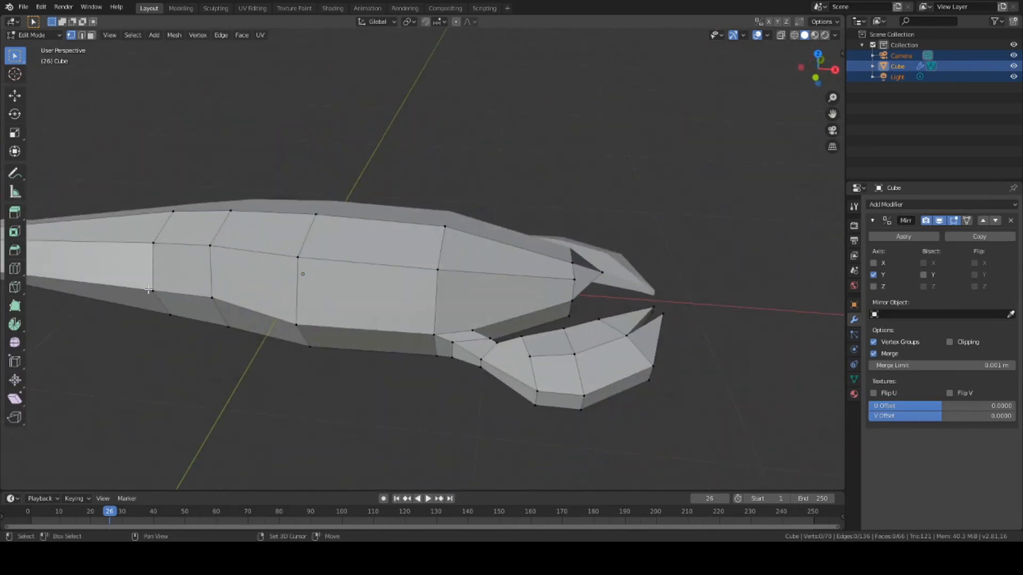
pyautogui.keyDown('shift'); pyautogui.click(167, 316); pyautogui.keyUp('shift')
pyautogui.moveTo(224, 346); pyautogui.dragTo(316, 273, button='middle')
pyautogui.moveTo(445, 278); pyautogui.dragTo(580, 285, button='middle')
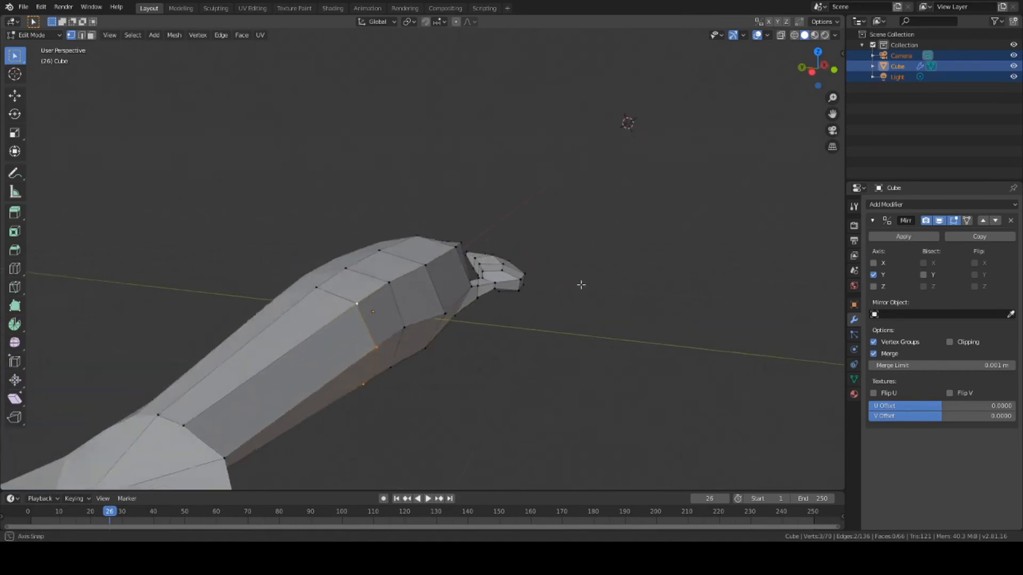
pyautogui.press('g')
pyautogui.press('y')
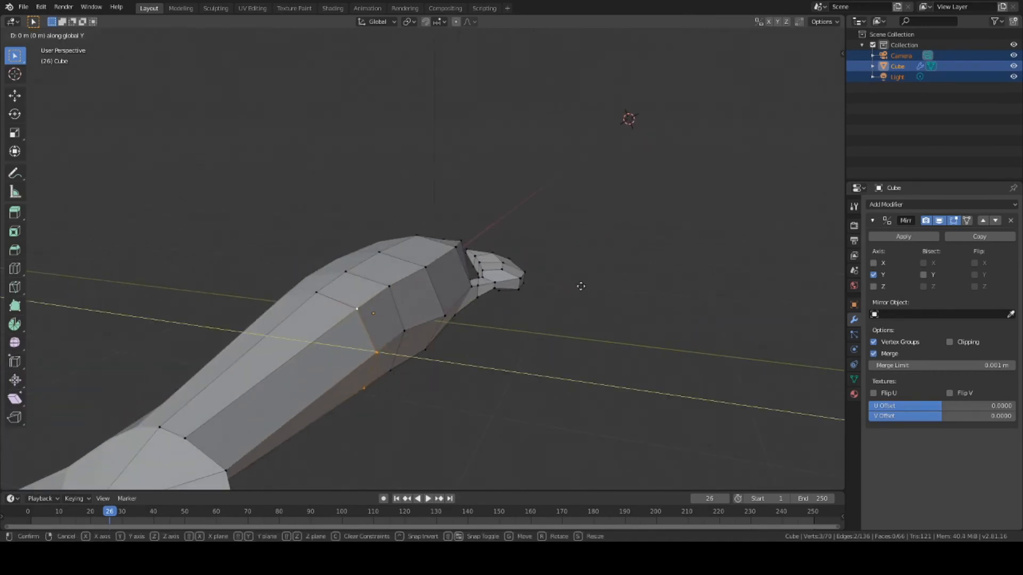
pyautogui.click(580, 286)
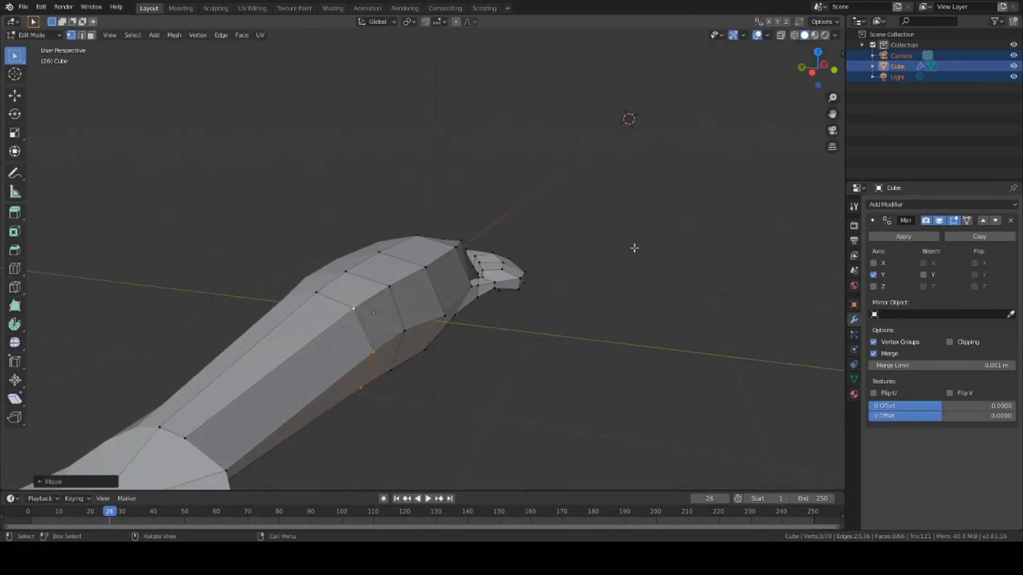
pyautogui.moveTo(635, 247); pyautogui.dragTo(456, 276, button='middle')
pyautogui.click(539, 219)
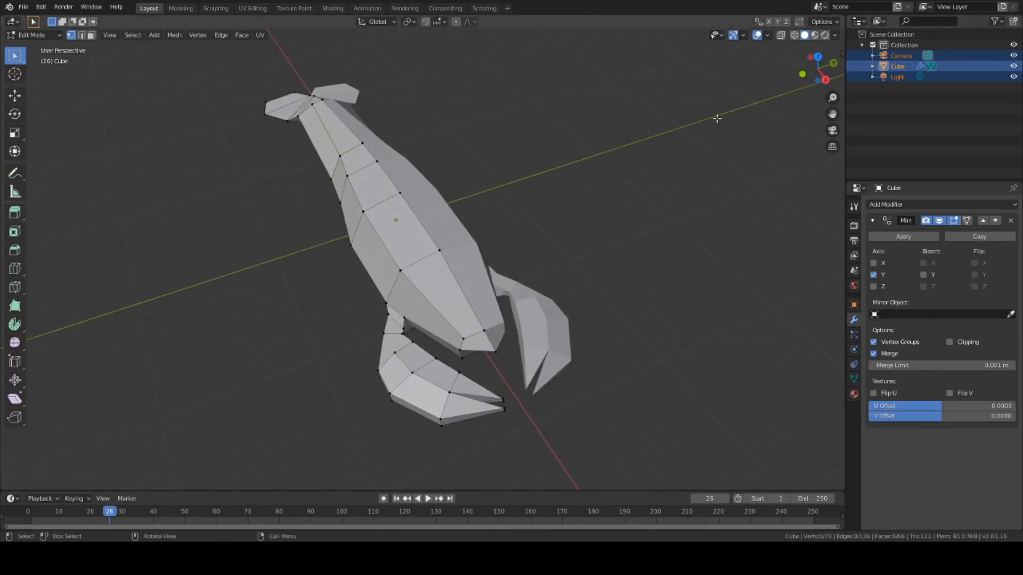
# Delete the long lower side face of the body just behind the claw arm, using face selection.
pyautogui.moveTo(714, 112); pyautogui.dragTo(190, 364, button='middle')
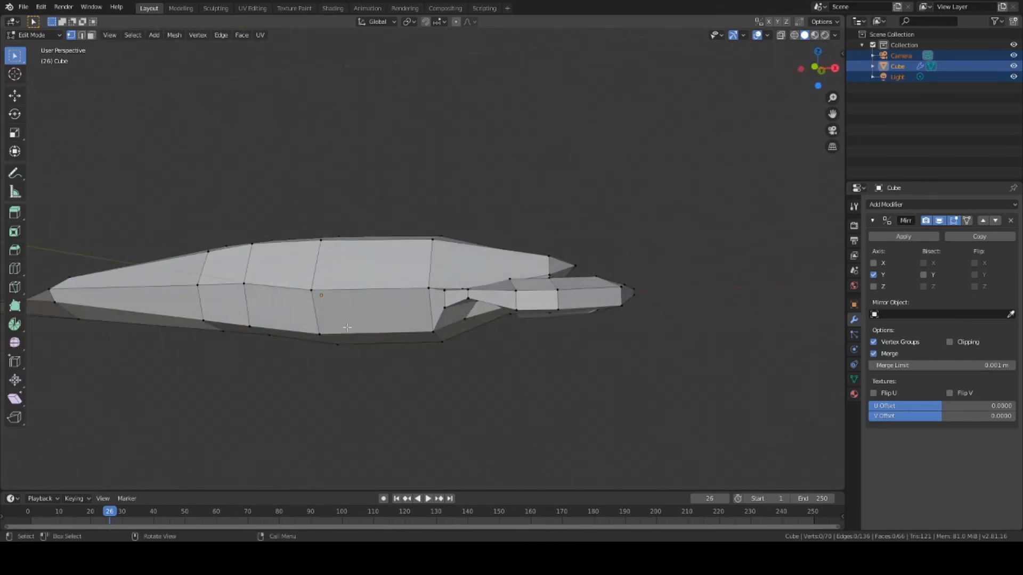
pyautogui.scroll(4, 346, 327)
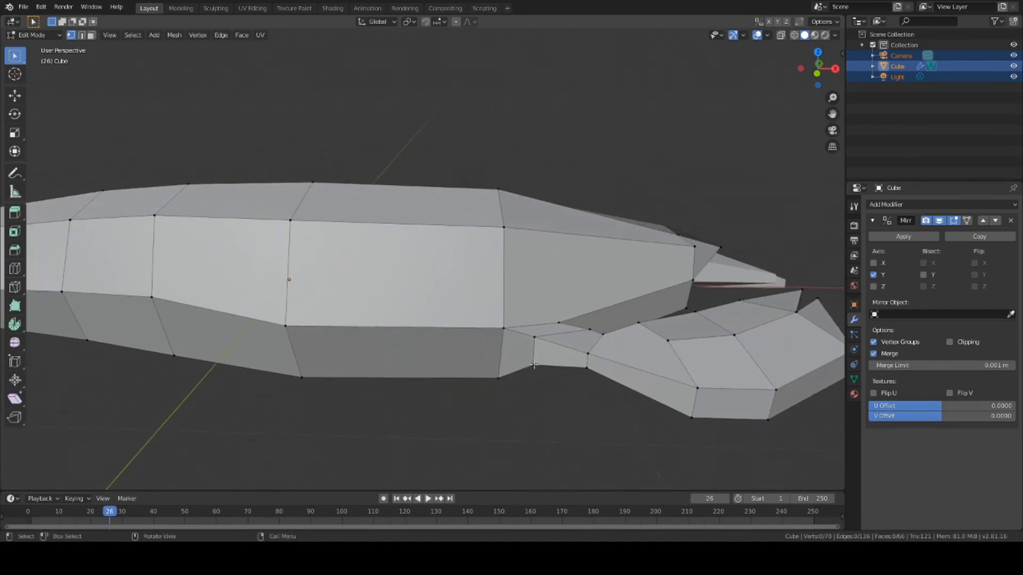
pyautogui.moveTo(533, 365); pyautogui.dragTo(336, 348, button='middle')
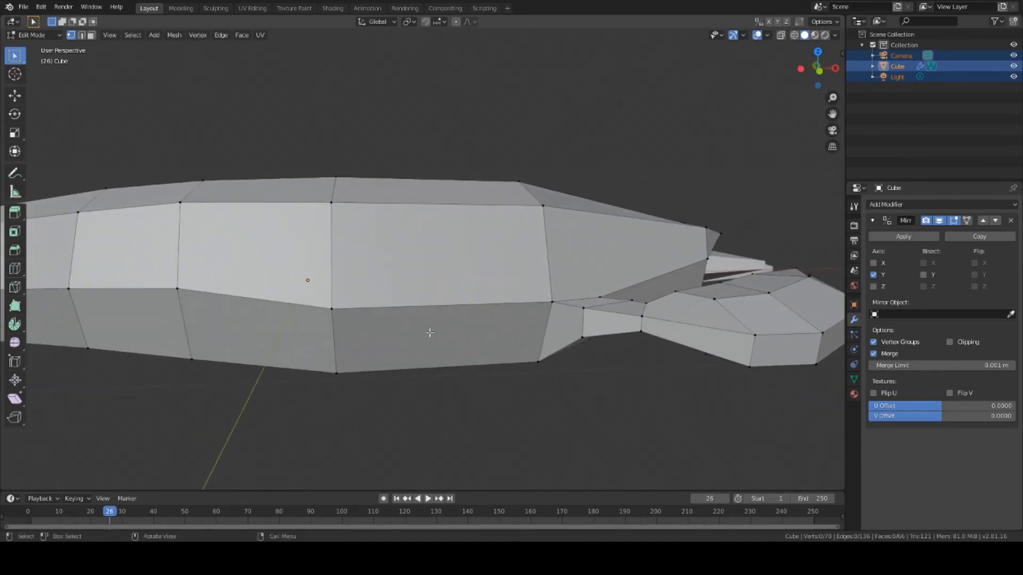
pyautogui.moveTo(429, 291); pyautogui.dragTo(380, 332, button='middle')
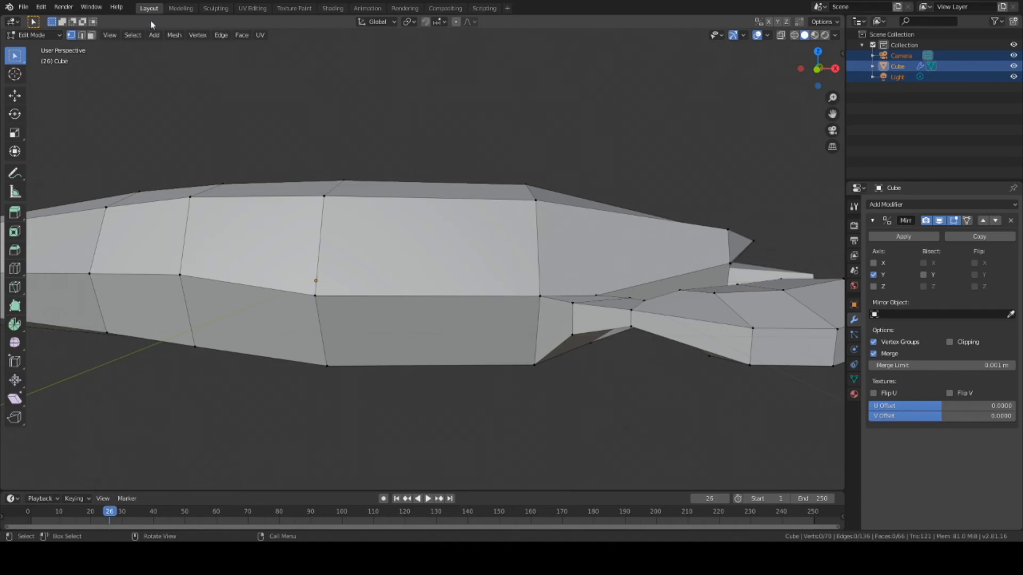
pyautogui.click(91, 35)
pyautogui.click(366, 337)
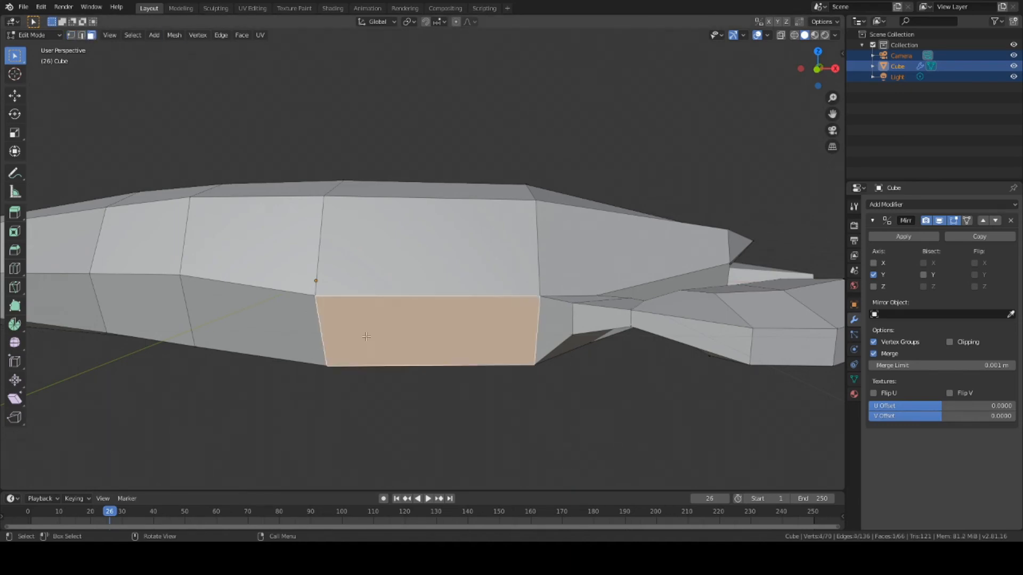
pyautogui.press('x')
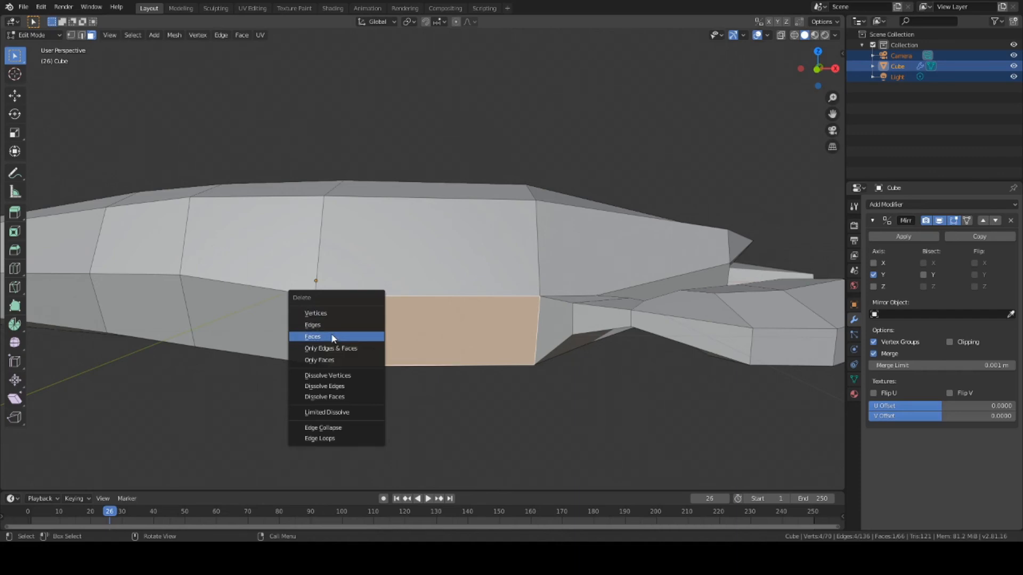
pyautogui.click(330, 337)
# Delete the adjacent lower side face towards the tail to lengthen the opening in the body.
pyautogui.click(269, 332)
pyautogui.press('x')
pyautogui.click(251, 332)
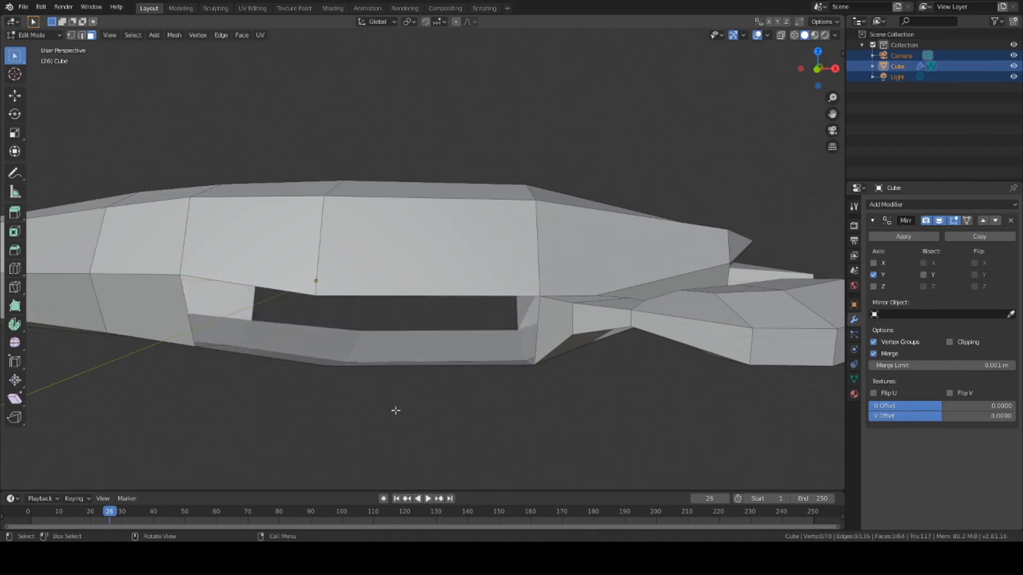
pyautogui.hotkey('ctrl', 'z')
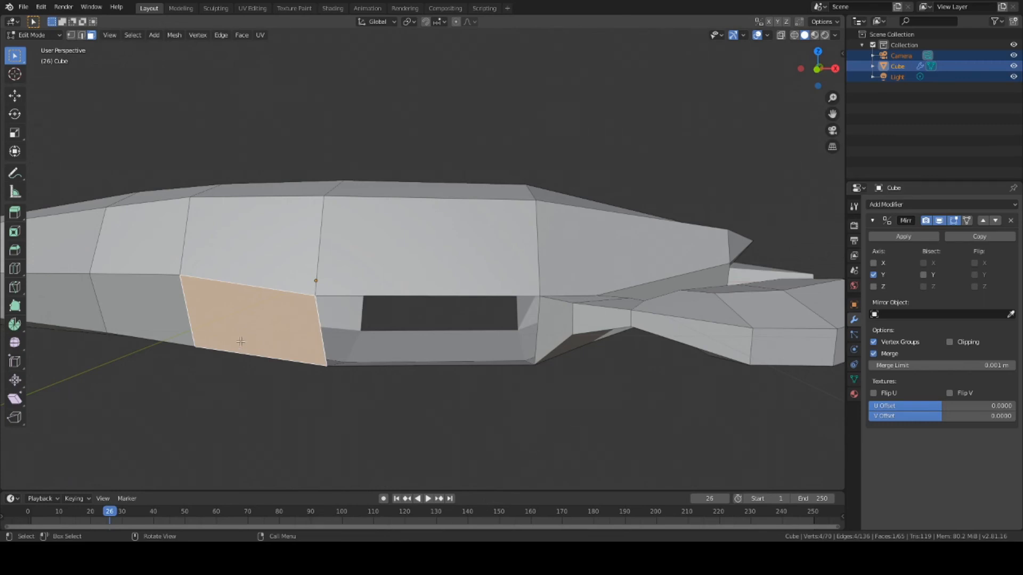
pyautogui.press('x')
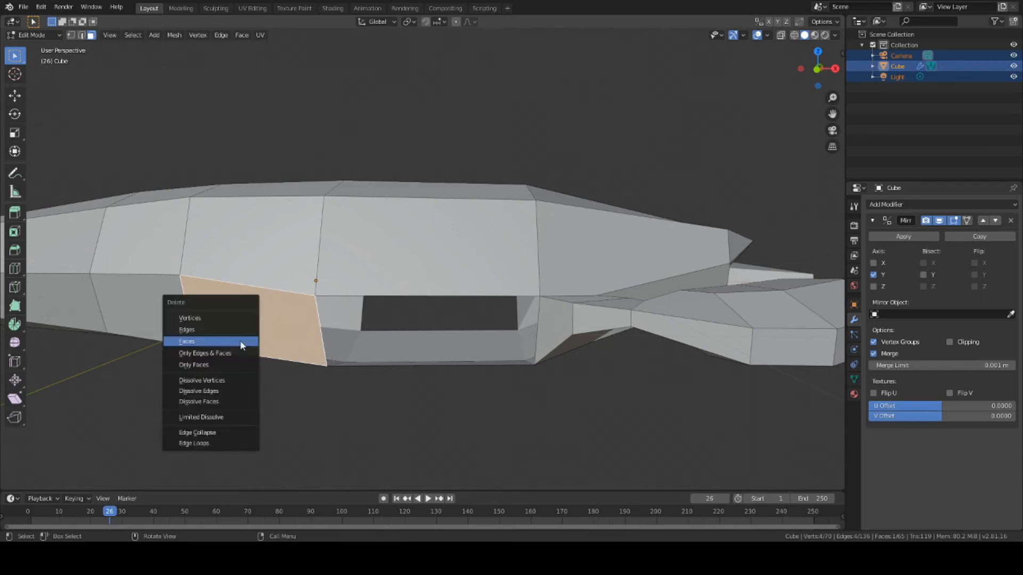
pyautogui.click(209, 343)
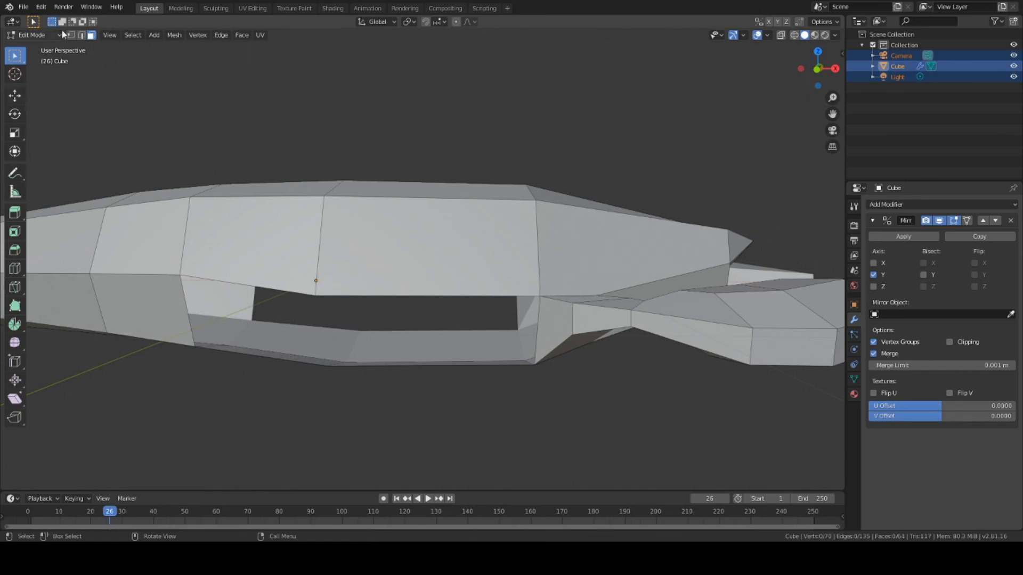
# Connect the upper and lower middle vertices of the side opening with a new edge, dividing it into two openings.
pyautogui.click(81, 34)
pyautogui.moveTo(295, 268); pyautogui.dragTo(291, 250, button='middle')
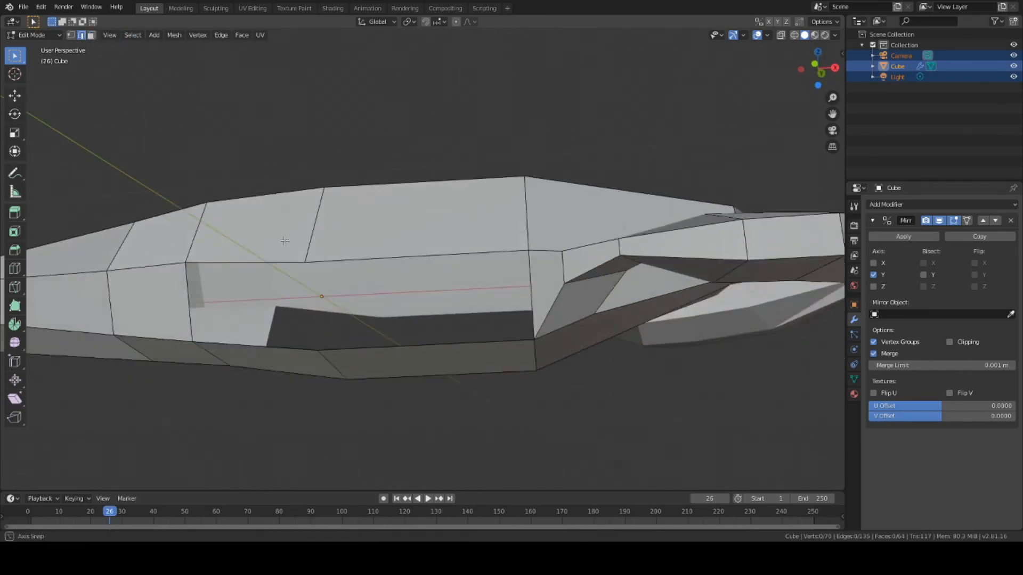
pyautogui.click(70, 35)
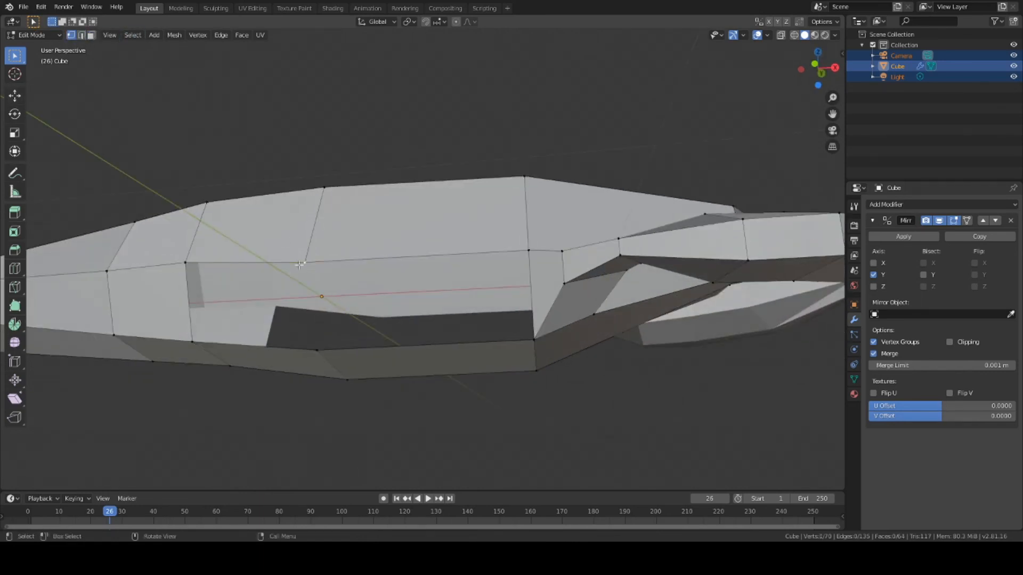
pyautogui.keyDown('shift'); pyautogui.click(317, 350); pyautogui.keyUp('shift')
pyautogui.moveTo(484, 395); pyautogui.dragTo(516, 420, button='middle')
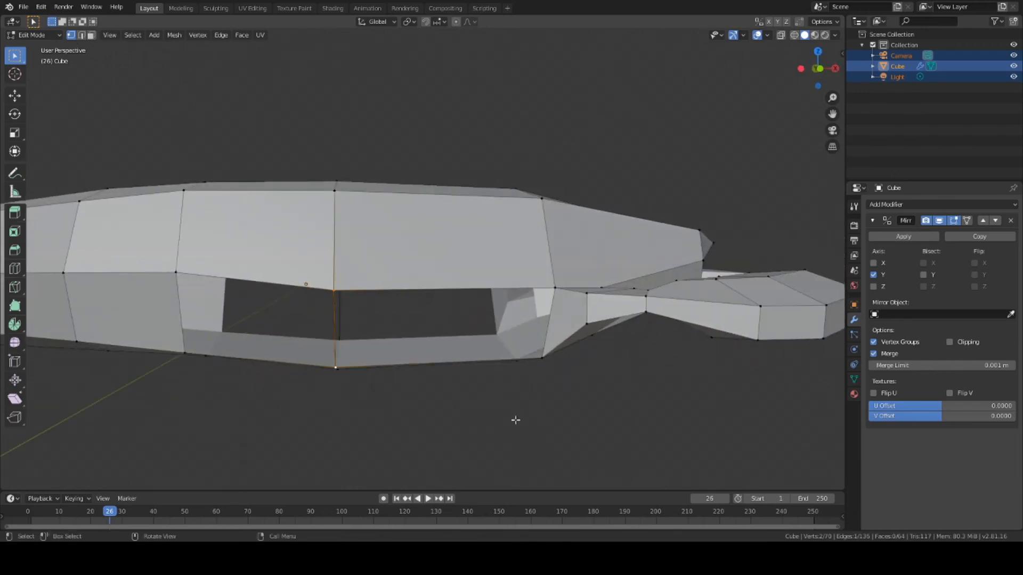
pyautogui.moveTo(380, 390); pyautogui.dragTo(372, 387, button='middle')
# Subdivide the upper and lower edges of the opening nearer the tail once each, using edge selection.
pyautogui.click(83, 35)
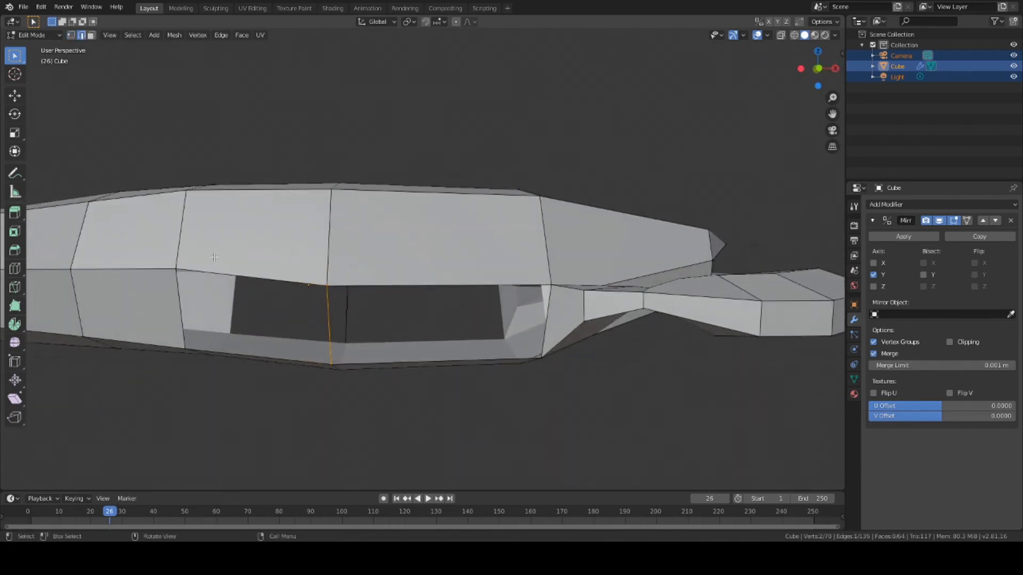
pyautogui.rightClick(253, 282)
pyautogui.click(210, 233)
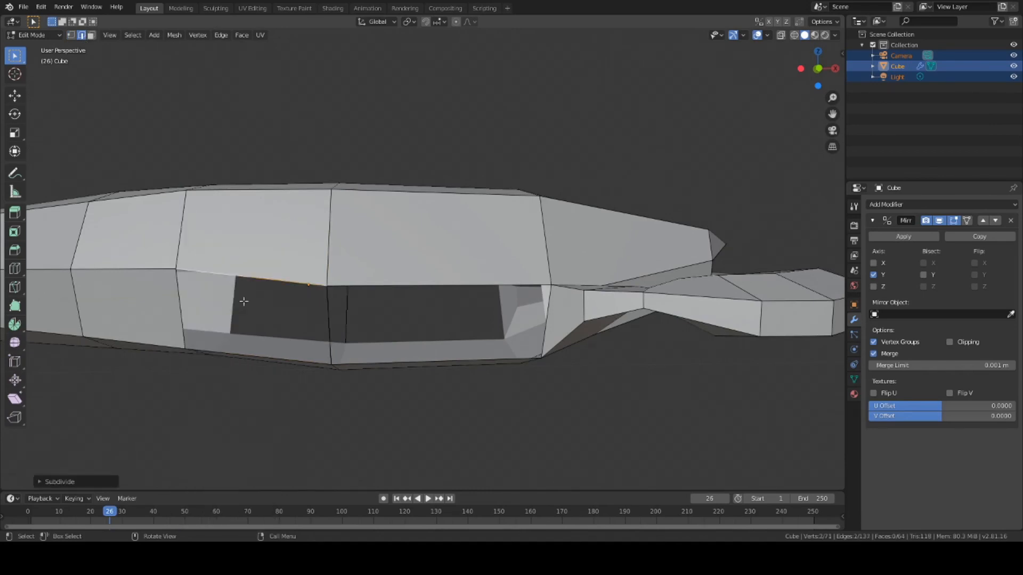
pyautogui.click(261, 361)
pyautogui.moveTo(293, 300); pyautogui.dragTo(262, 358, button='middle')
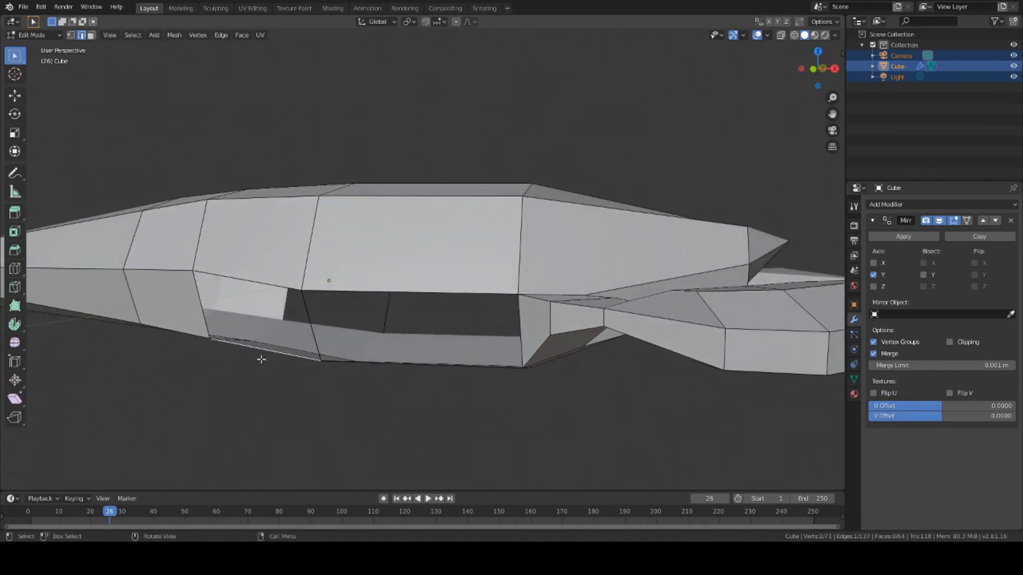
pyautogui.rightClick(264, 358)
pyautogui.click(256, 234)
# Subdivide the upper and lower edges of the opening nearer the claw arm once each.
pyautogui.click(371, 293)
pyautogui.rightClick(371, 292)
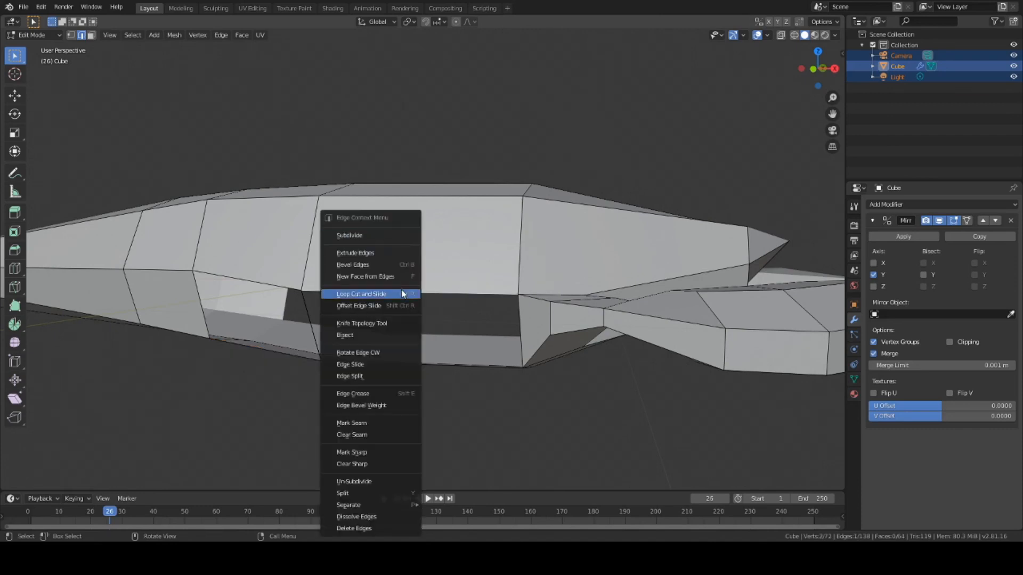
pyautogui.click(371, 233)
pyautogui.moveTo(406, 371); pyautogui.dragTo(391, 375, button='middle')
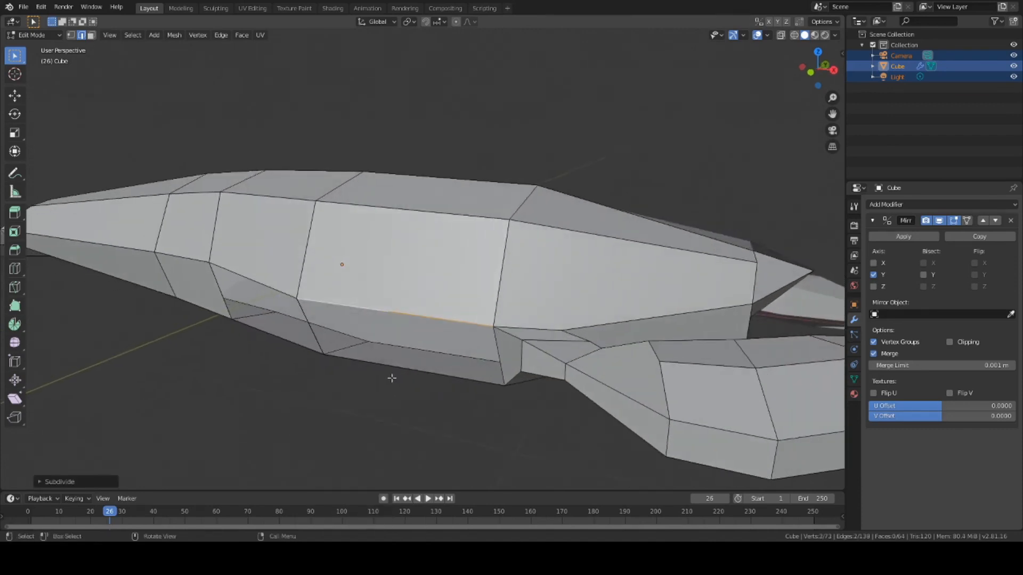
pyautogui.click(392, 375)
pyautogui.rightClick(391, 375)
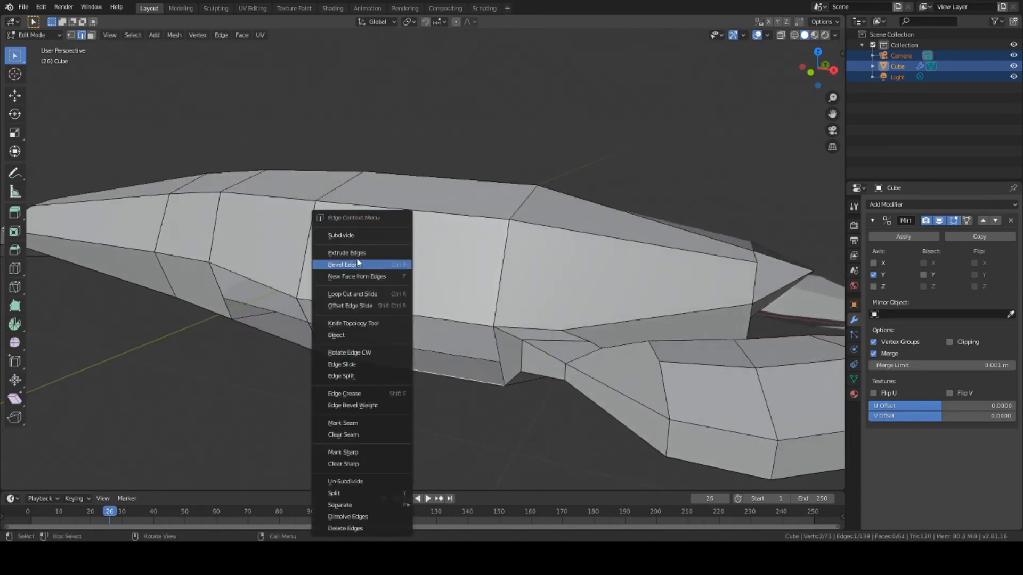
pyautogui.click(357, 236)
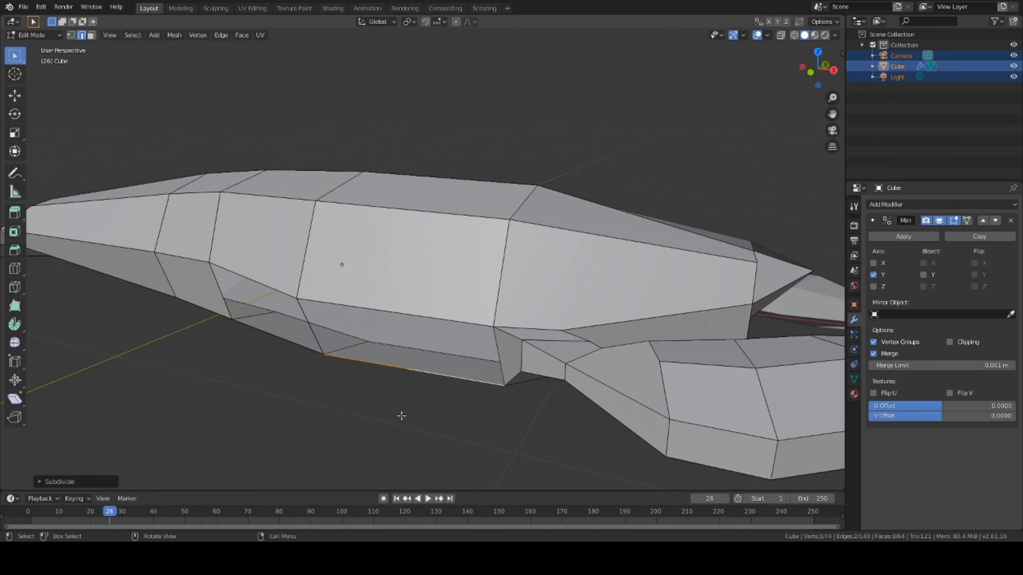
# Fill the claw-side half of the front opening with a face between its four corner vertices, using vertex selection.
pyautogui.moveTo(401, 416); pyautogui.dragTo(326, 317, button='middle')
pyautogui.click(70, 35)
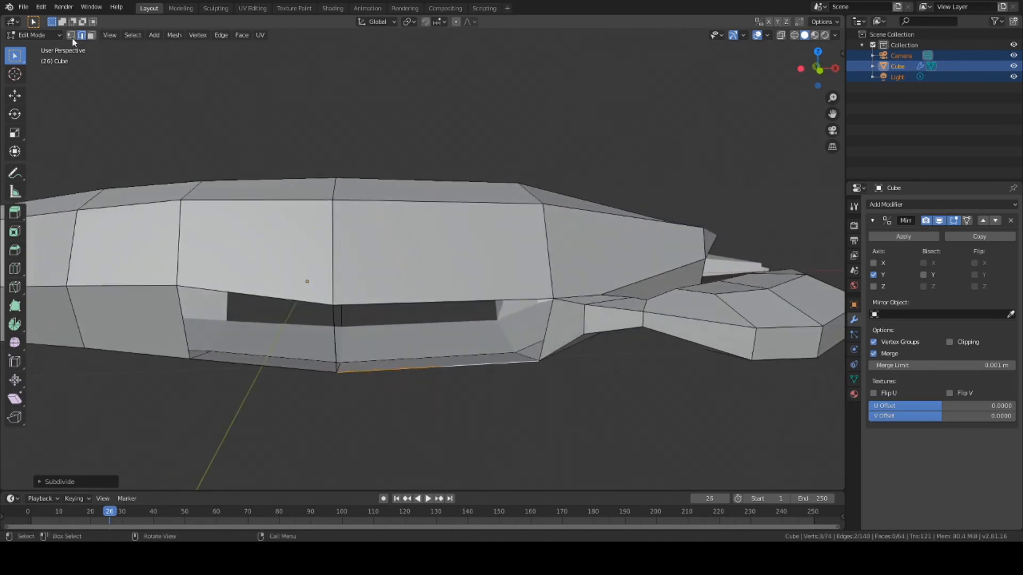
pyautogui.moveTo(373, 440); pyautogui.dragTo(257, 386, button='middle')
pyautogui.scroll(-2, 257, 386)
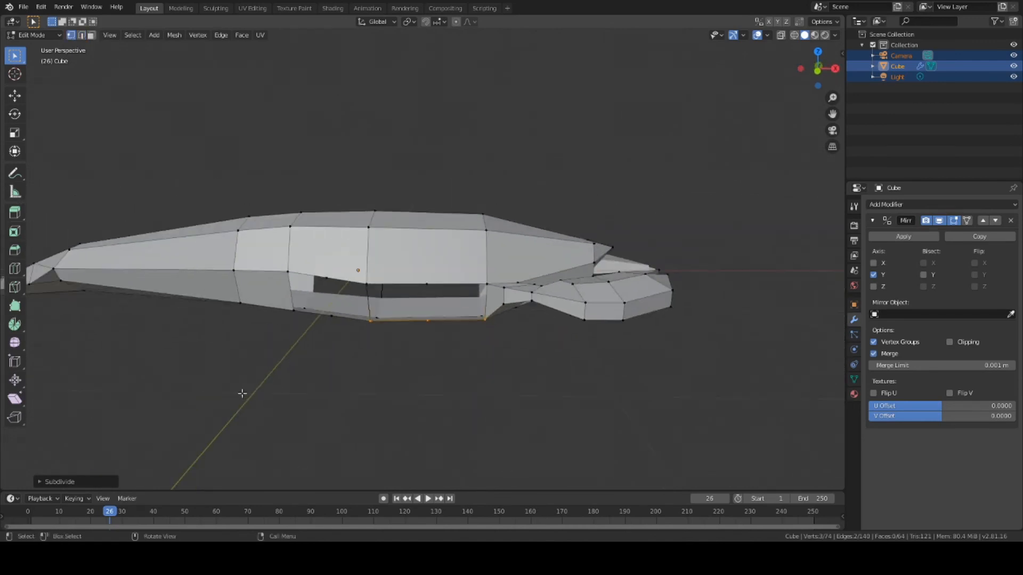
pyautogui.scroll(3, 260, 380)
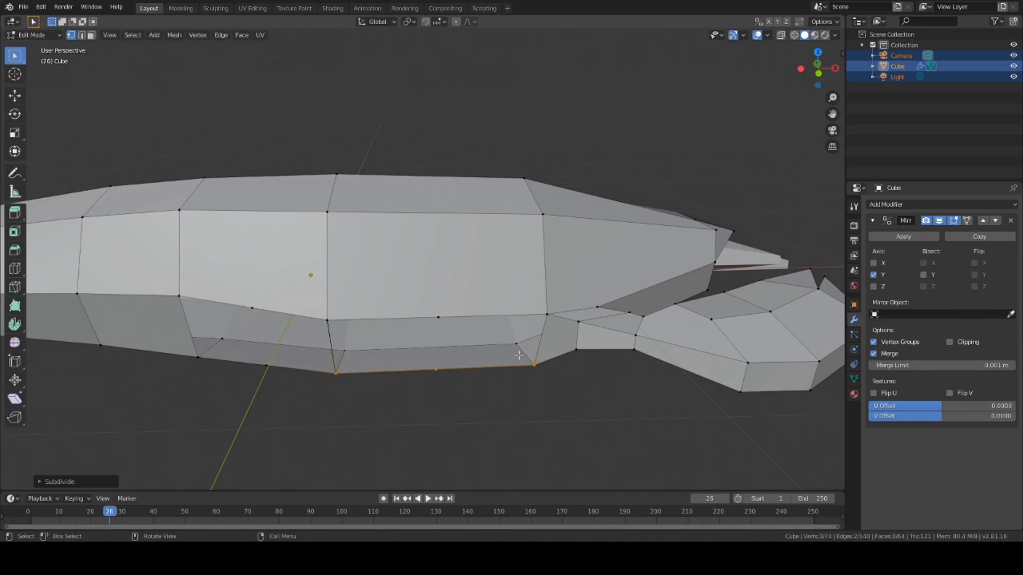
pyautogui.click(549, 315)
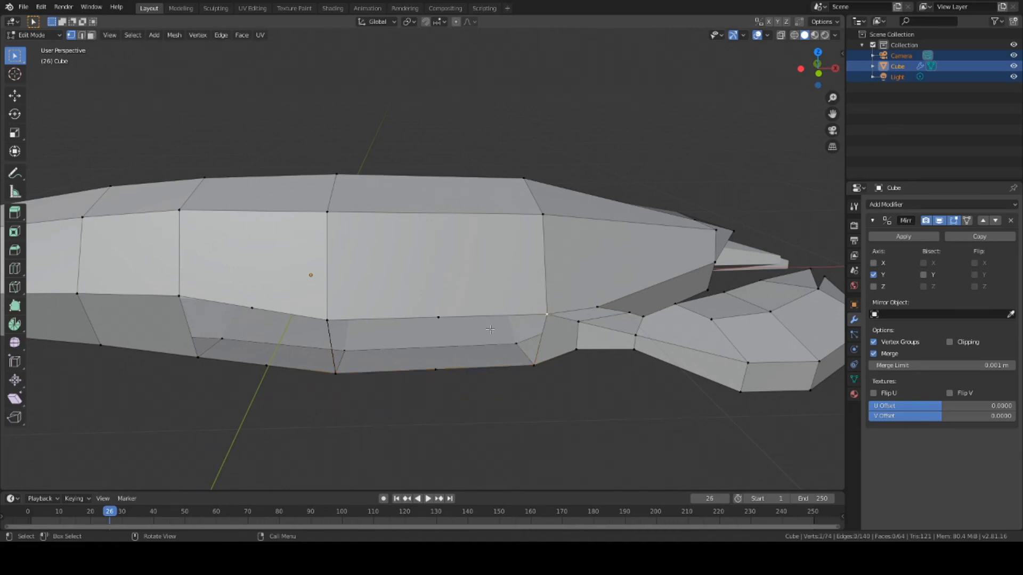
pyautogui.keyDown('shift'); pyautogui.click(436, 369); pyautogui.keyUp('shift')
pyautogui.keyDown('shift'); pyautogui.click(534, 366); pyautogui.keyUp('shift')
pyautogui.press('f')
# Fill the half of the rear opening next to the dividing edge with a four-vertex face.
pyautogui.click(254, 308)
pyautogui.keyDown('shift'); pyautogui.click(265, 365); pyautogui.keyUp('shift')
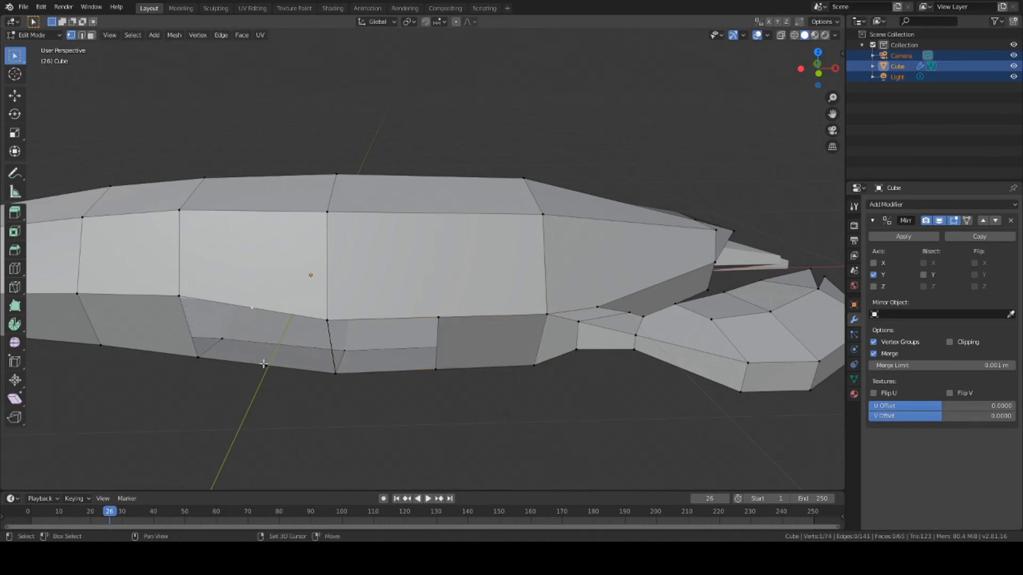
pyautogui.keyDown('shift'); pyautogui.click(334, 374); pyautogui.keyUp('shift')
pyautogui.keyDown('shift'); pyautogui.click(326, 321); pyautogui.keyUp('shift')
pyautogui.press('f')
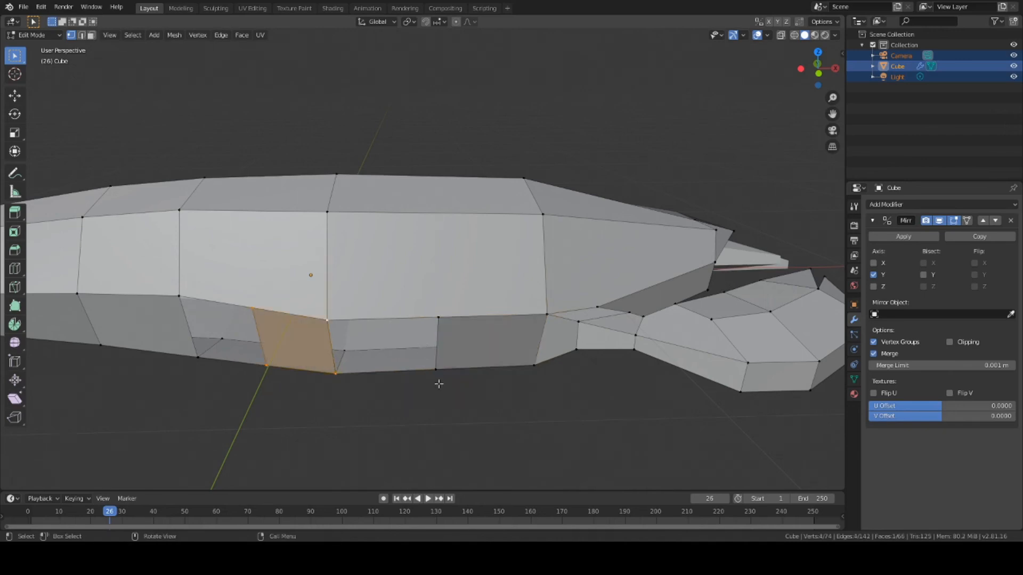
# Select the four border vertices of the remaining rear opening and extrude them slightly outward along the Y axis.
pyautogui.scroll(-3, 433, 392)
pyautogui.scroll(2, 391, 392)
pyautogui.click(281, 357)
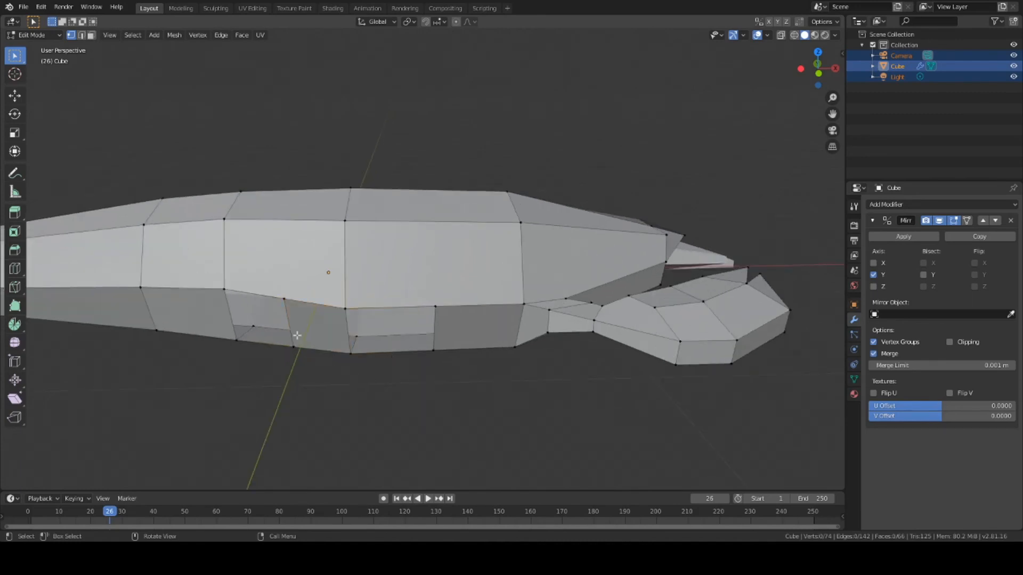
pyautogui.click(236, 339)
pyautogui.keyDown('shift'); pyautogui.click(223, 289); pyautogui.keyUp('shift')
pyautogui.keyDown('shift'); pyautogui.click(293, 347); pyautogui.keyUp('shift')
pyautogui.moveTo(335, 401); pyautogui.dragTo(358, 422, button='middle')
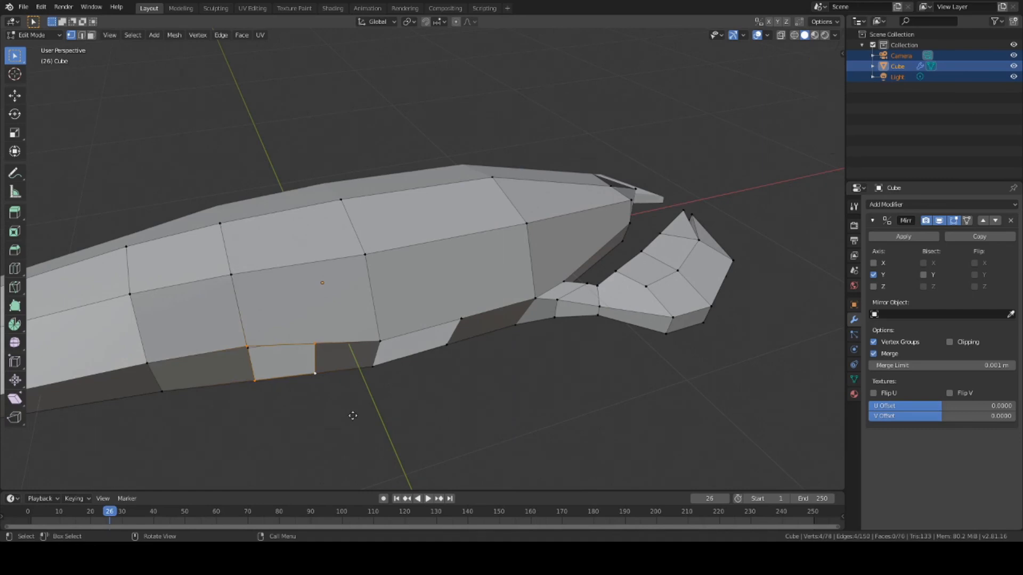
pyautogui.press('e')
pyautogui.press('y')
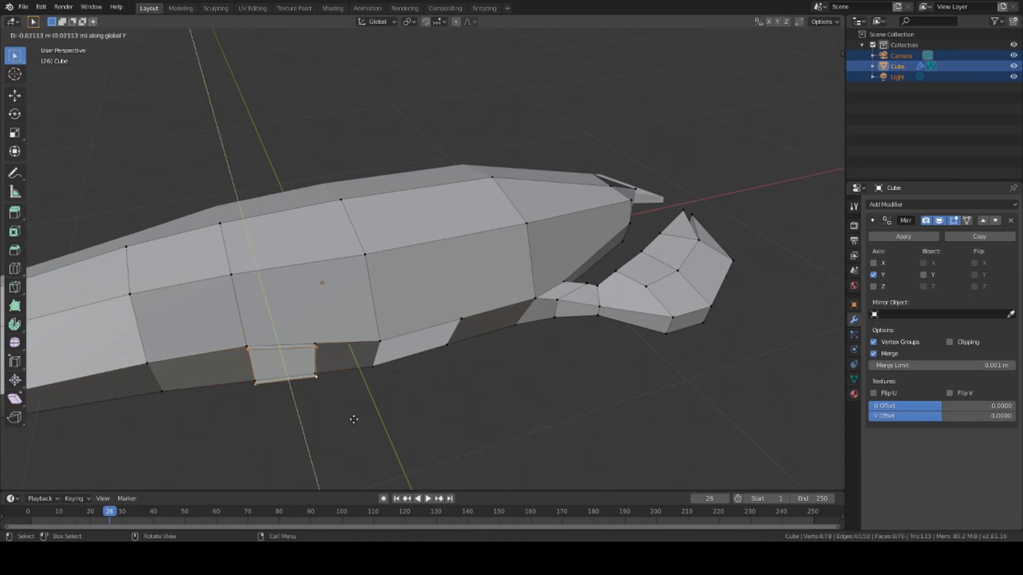
pyautogui.click(355, 422)
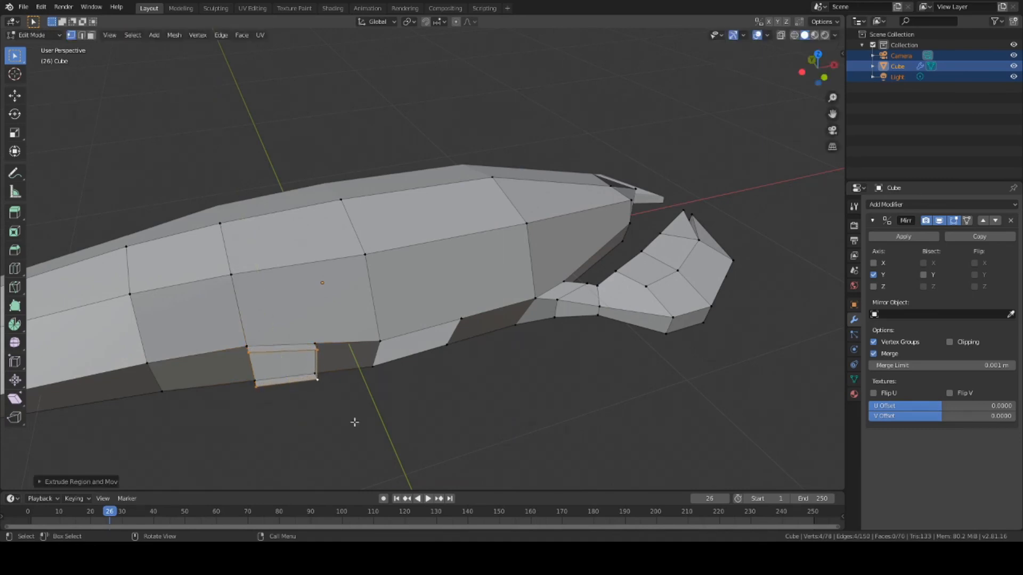
# Scale the extruded rear loop down to a small opening and move it slightly up along the Z axis.
pyautogui.moveTo(354, 422); pyautogui.dragTo(324, 397, button='middle')
pyautogui.press('s')
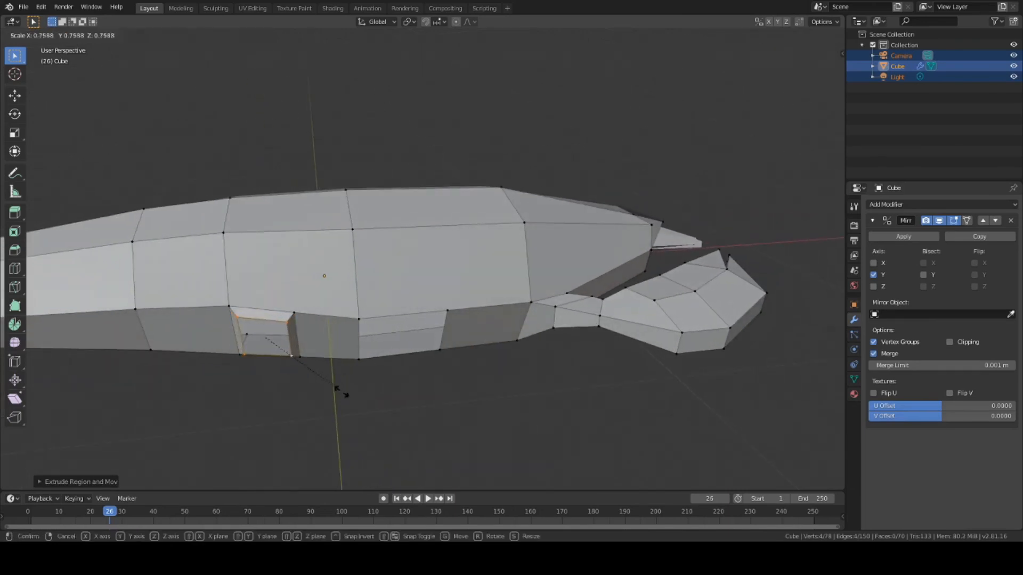
pyautogui.click(295, 371)
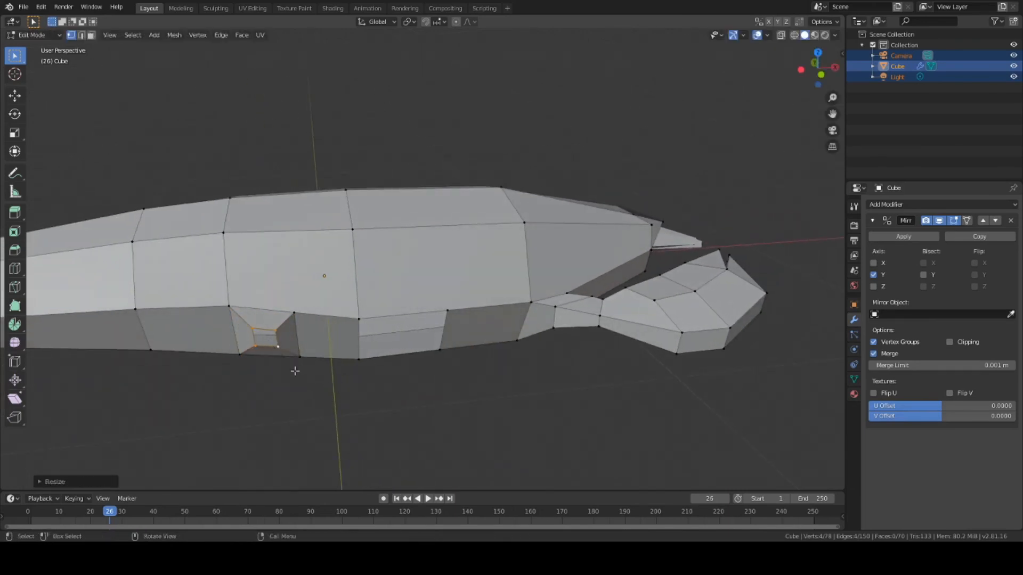
pyautogui.moveTo(298, 372); pyautogui.dragTo(397, 384, button='middle')
pyautogui.press('g')
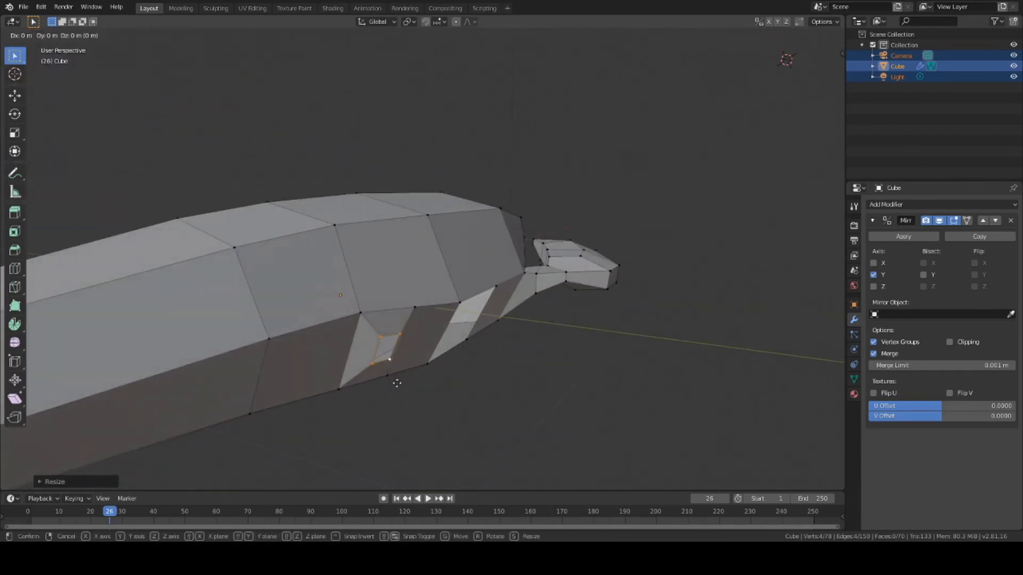
pyautogui.press('z')
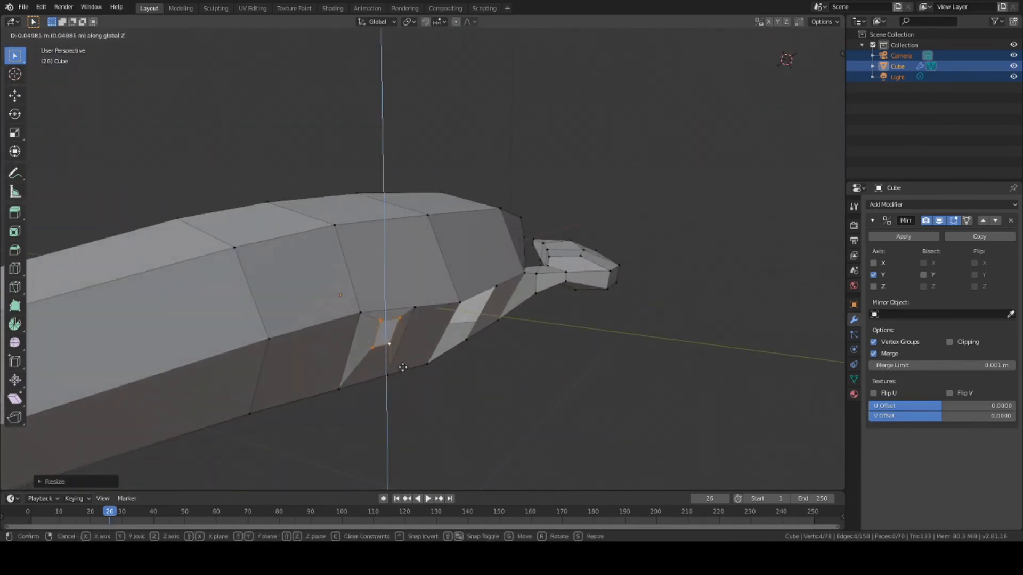
pyautogui.click(401, 373)
# Reposition the two lower vertices of the small rear loop to even out its shape.
pyautogui.moveTo(400, 373); pyautogui.dragTo(362, 374, button='middle')
pyautogui.keyDown('shift'); pyautogui.click(362, 376); pyautogui.keyUp('shift')
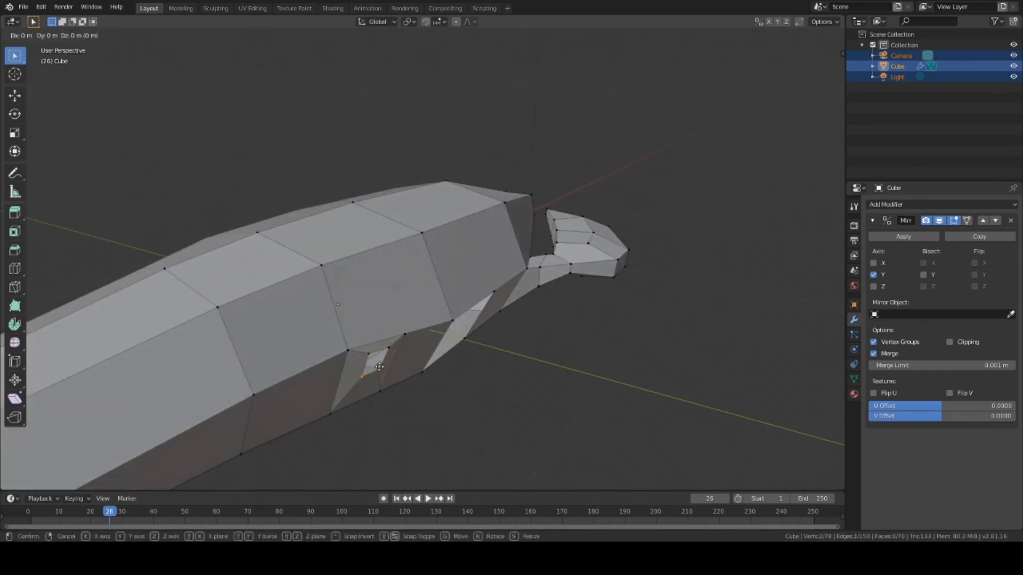
pyautogui.click(464, 377)
# Select the four border vertices of the remaining front opening and extrude them slightly outward along the Y axis.
pyautogui.moveTo(465, 376); pyautogui.dragTo(366, 358, button='middle')
pyautogui.keyDown('shift'); pyautogui.click(449, 307); pyautogui.keyUp('shift')
pyautogui.keyDown('shift'); pyautogui.click(442, 343); pyautogui.keyUp('shift')
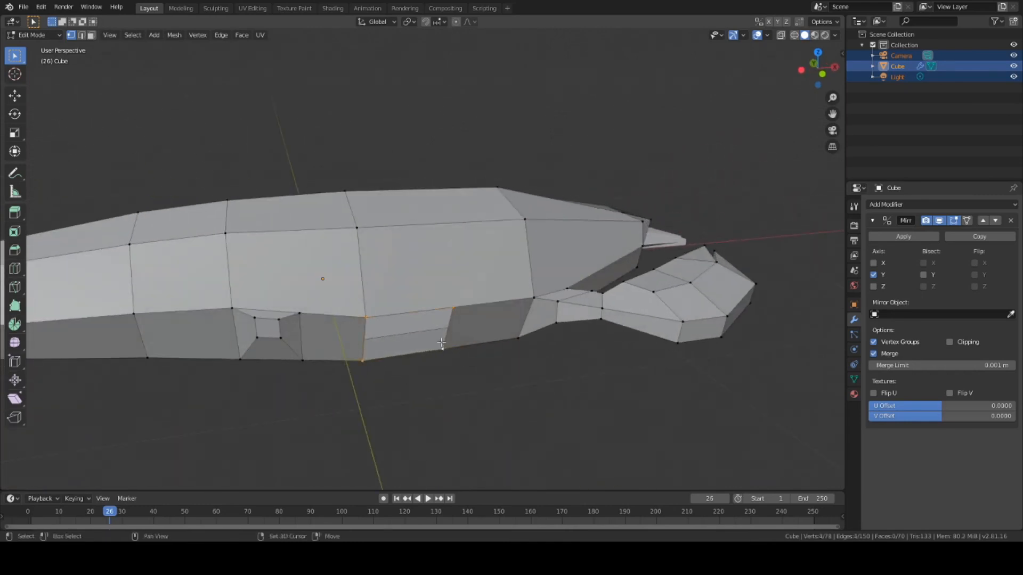
pyautogui.moveTo(439, 359); pyautogui.dragTo(454, 391, button='middle')
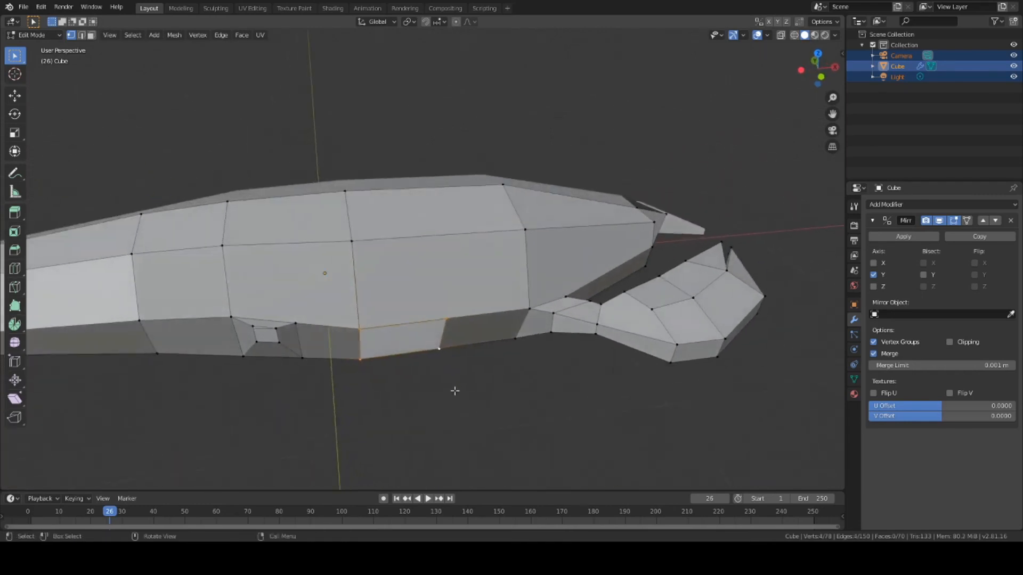
pyautogui.press('e')
pyautogui.press('y')
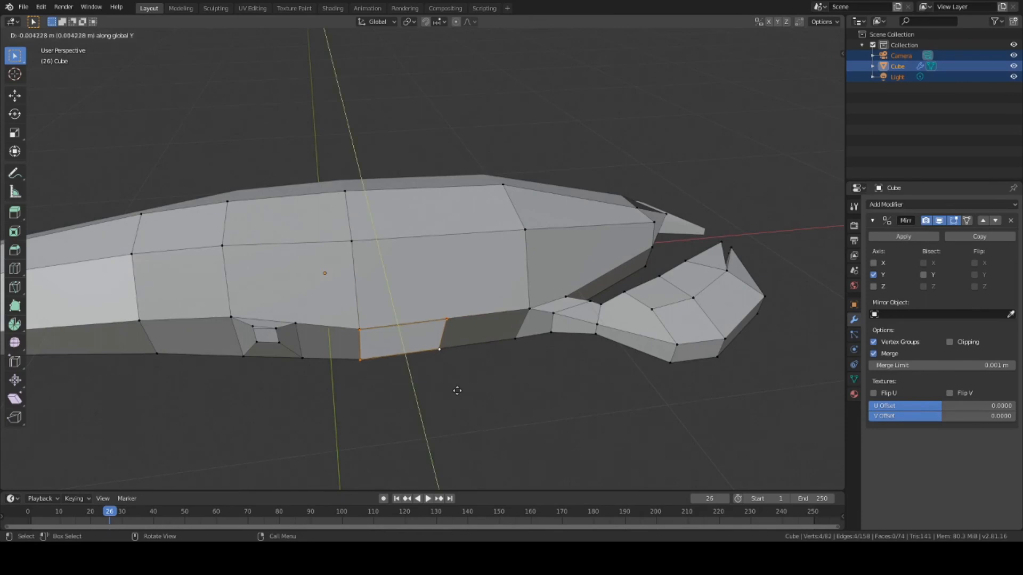
pyautogui.click(459, 395)
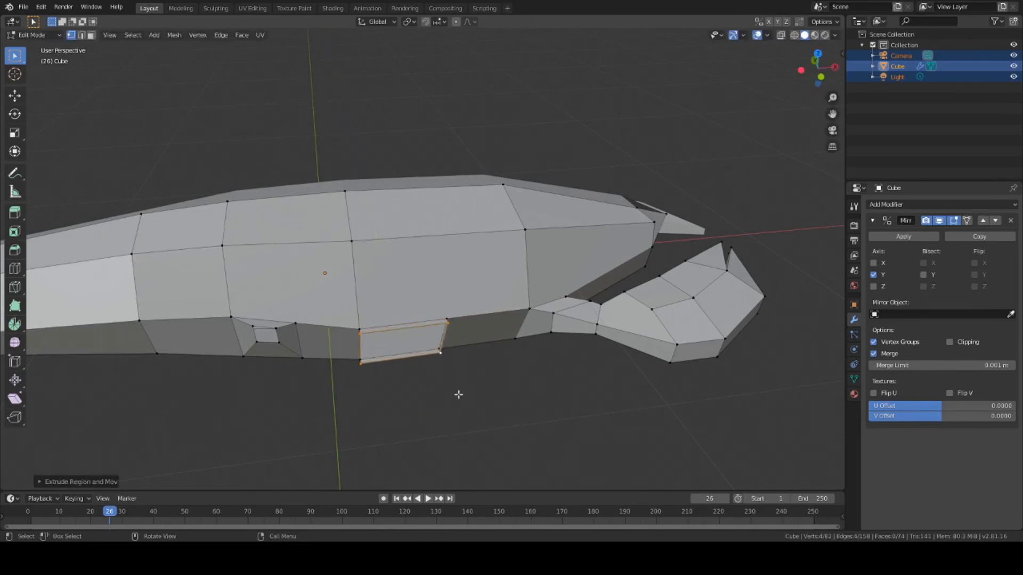
# Scale the extruded front loop down to a small opening.
pyautogui.moveTo(458, 394); pyautogui.dragTo(450, 377, button='middle')
pyautogui.press('s')
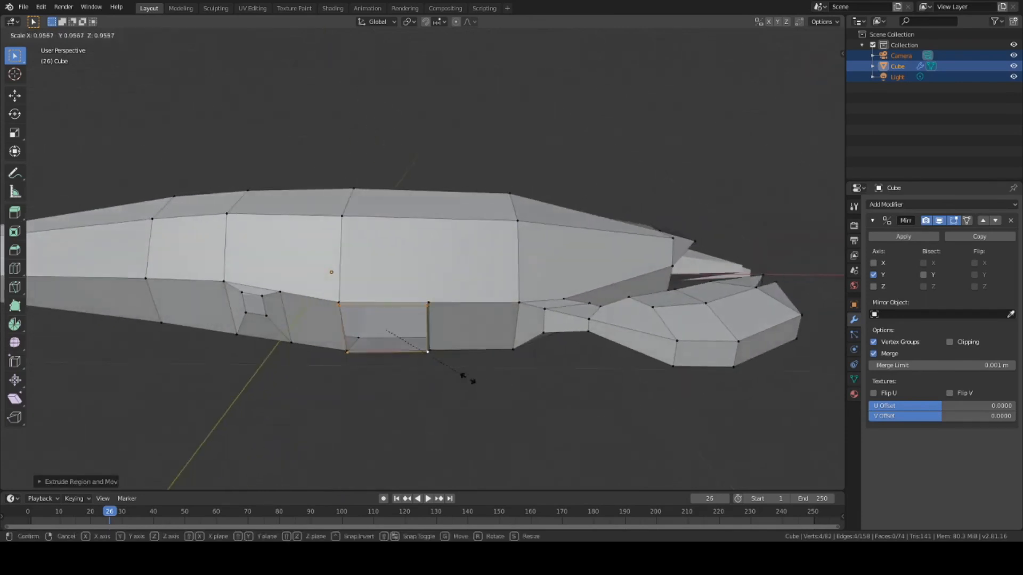
pyautogui.click(410, 351)
# Move the small front loop slightly up along the Z axis and about 0.03 m towards the tail along the X axis.
pyautogui.moveTo(440, 375); pyautogui.dragTo(460, 392, button='middle')
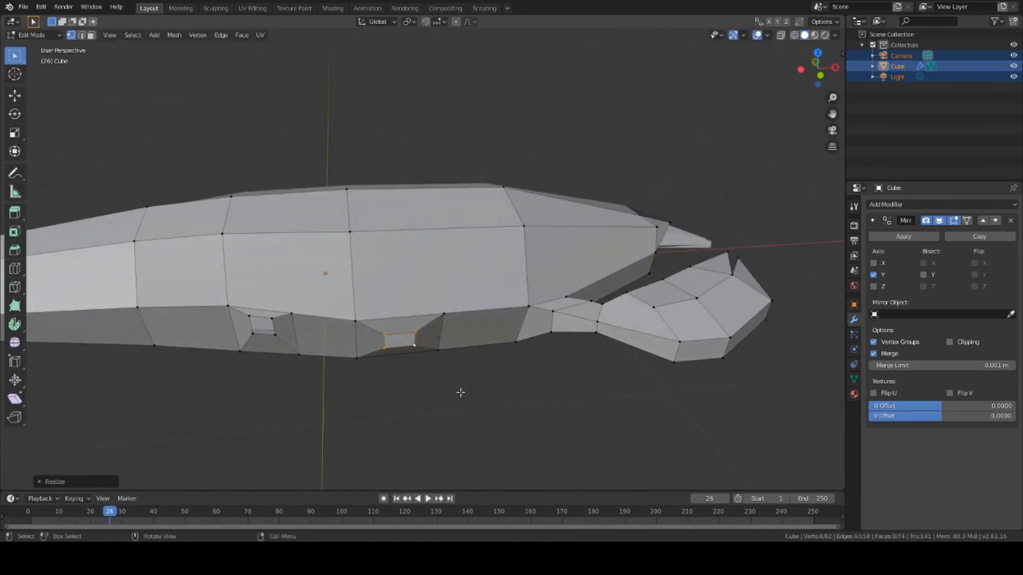
pyautogui.press('g')
pyautogui.press('z')
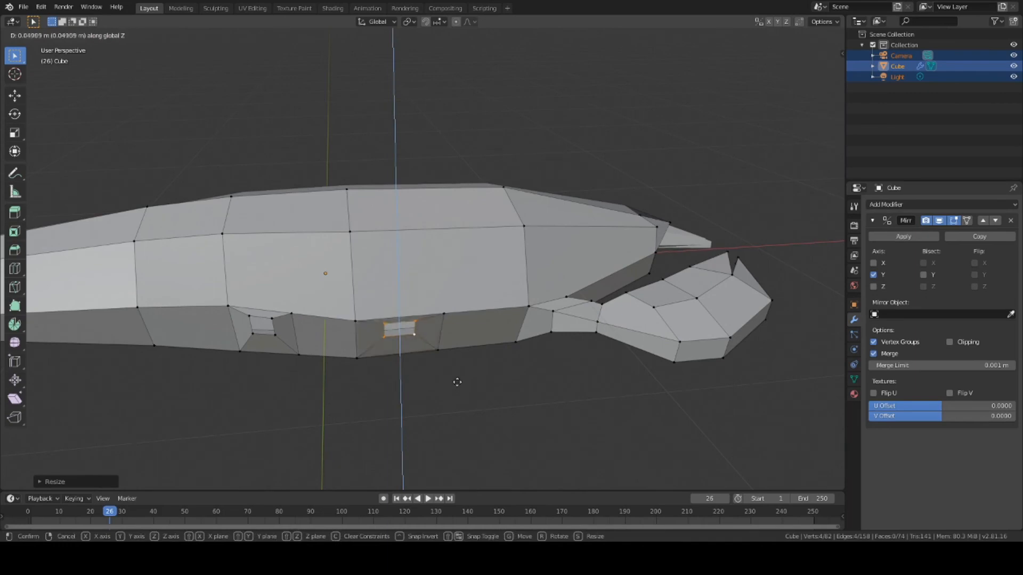
pyautogui.click(457, 385)
pyautogui.press('g')
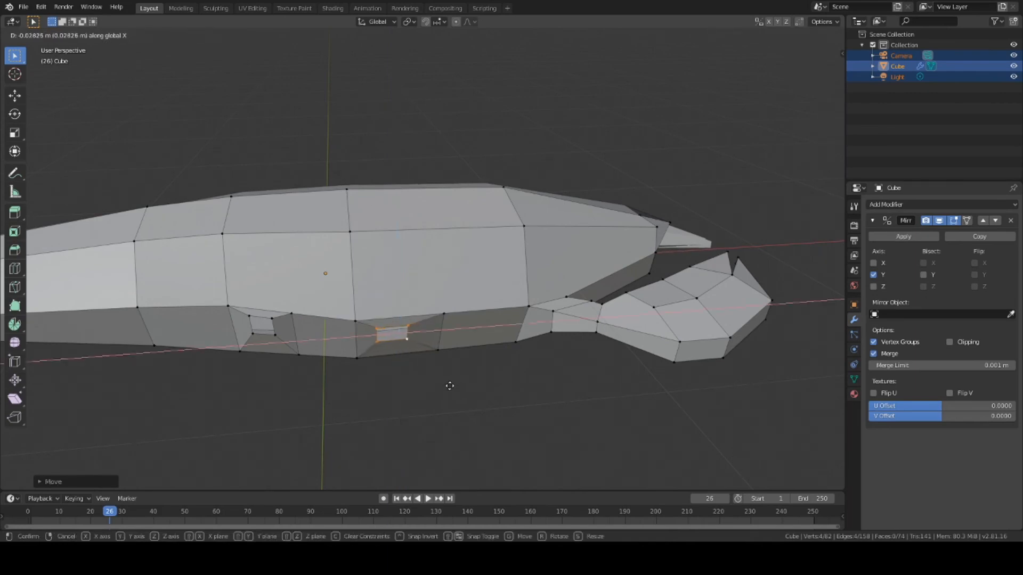
pyautogui.click(448, 386)
# Select the two claw-side vertices of the small front loop and move them slightly towards the tail to narrow the opening.
pyautogui.moveTo(447, 386); pyautogui.dragTo(479, 384, button='middle')
pyautogui.click(439, 344)
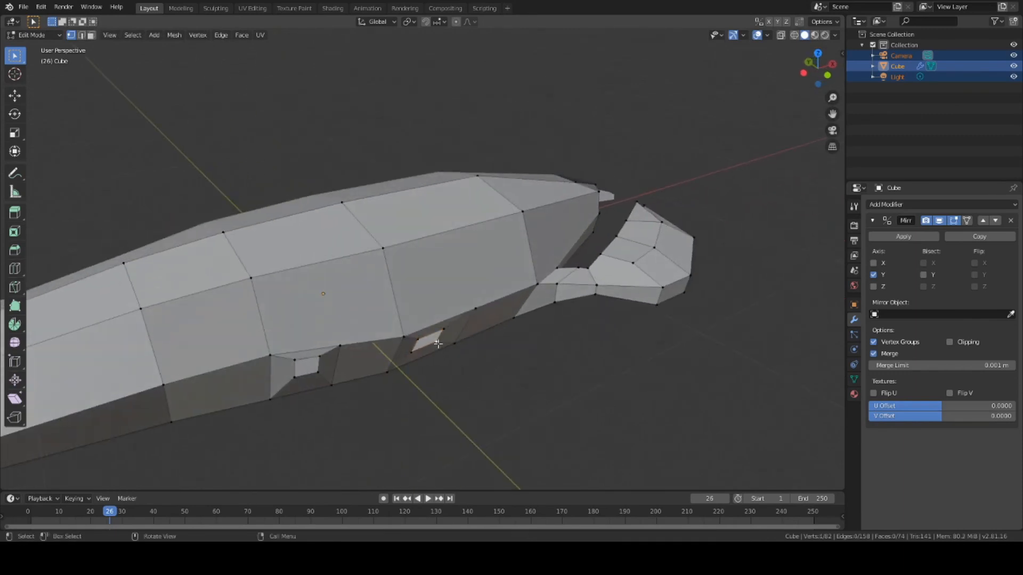
pyautogui.click(441, 334)
pyautogui.moveTo(474, 346); pyautogui.dragTo(395, 335, button='middle')
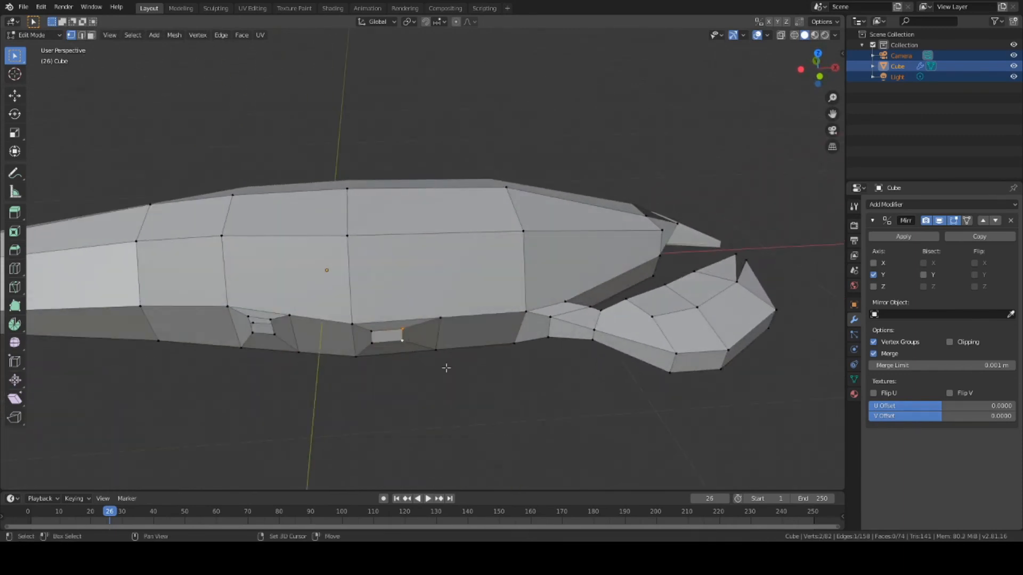
pyautogui.press('g')
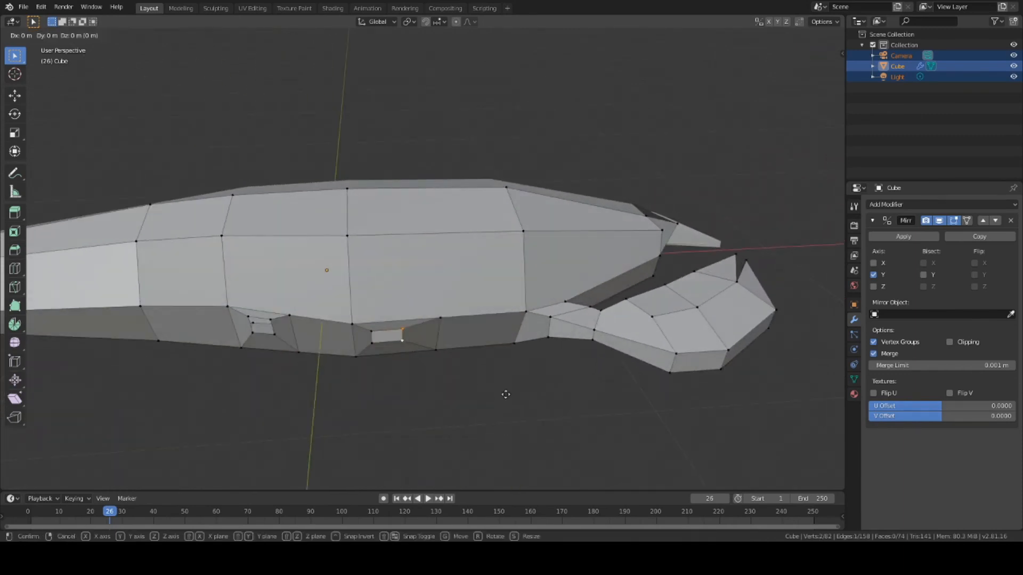
pyautogui.click(497, 393)
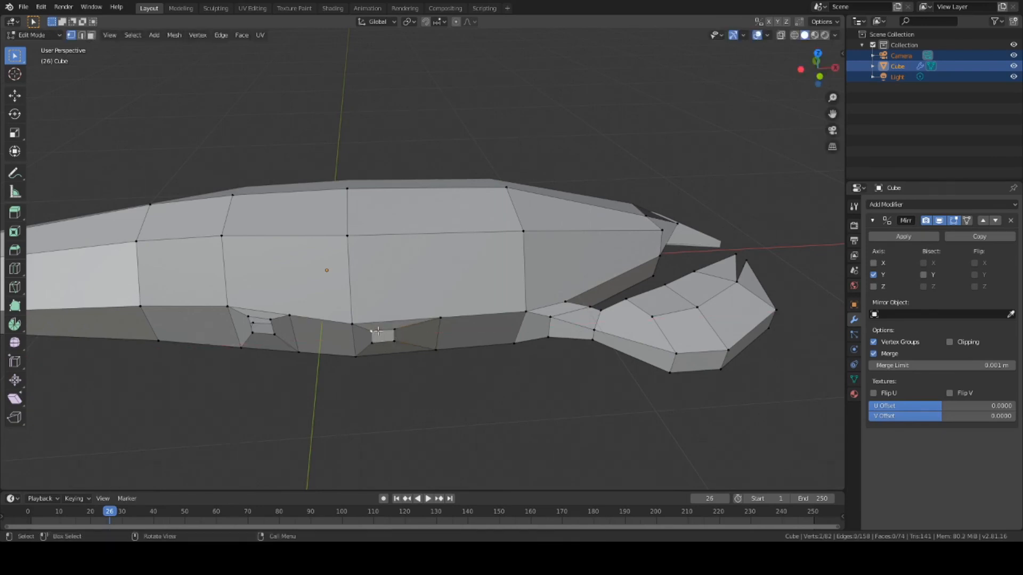
# Select the two lower vertices of the small front loop.
pyautogui.keyDown('shift'); pyautogui.click(393, 347); pyautogui.keyUp('shift')
pyautogui.moveTo(401, 358); pyautogui.dragTo(478, 399, button='middle')
pyautogui.press('g')
pyautogui.click(481, 403)
pyautogui.hotkey('ctrl', 'z')
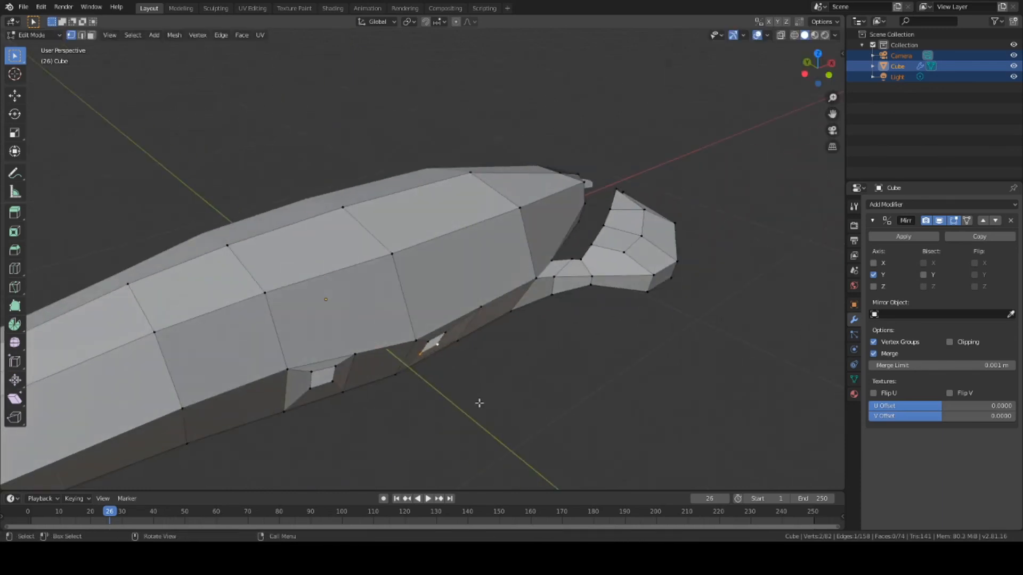
# Move the two lower vertices of the small front loop about 0.008 m outward along the Y axis.
pyautogui.press('g')
pyautogui.press('y')
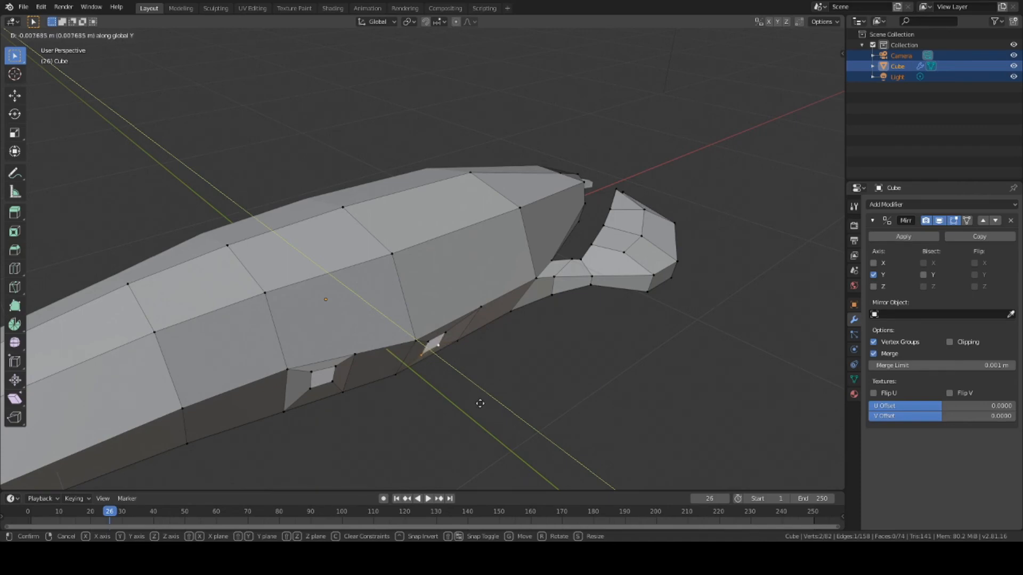
pyautogui.click(479, 403)
pyautogui.moveTo(480, 403); pyautogui.dragTo(383, 335, button='middle')
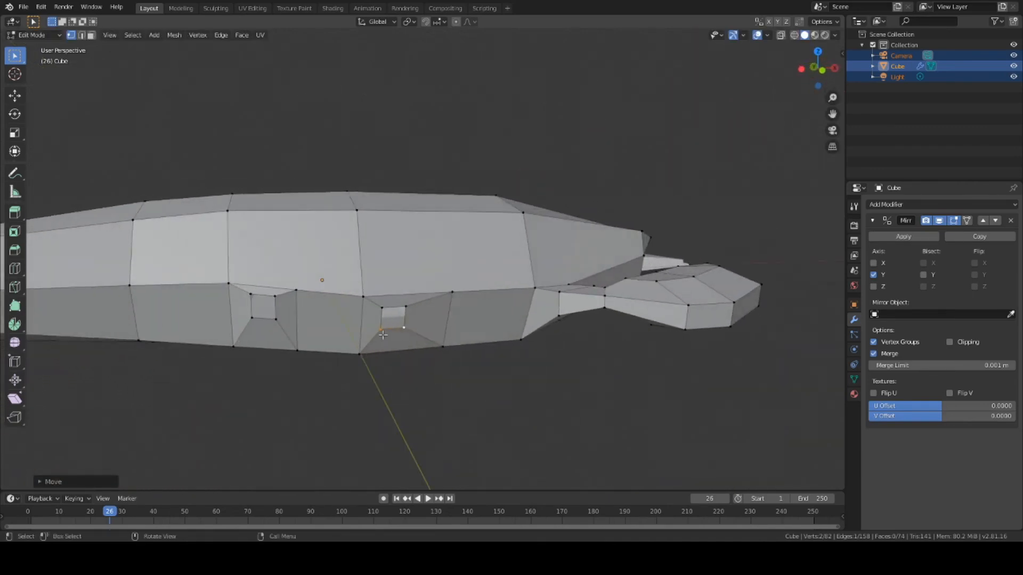
# Select all four vertices of the small front loop and move them slightly up along the Z axis.
pyautogui.moveTo(333, 292); pyautogui.dragTo(438, 382, button='middle')
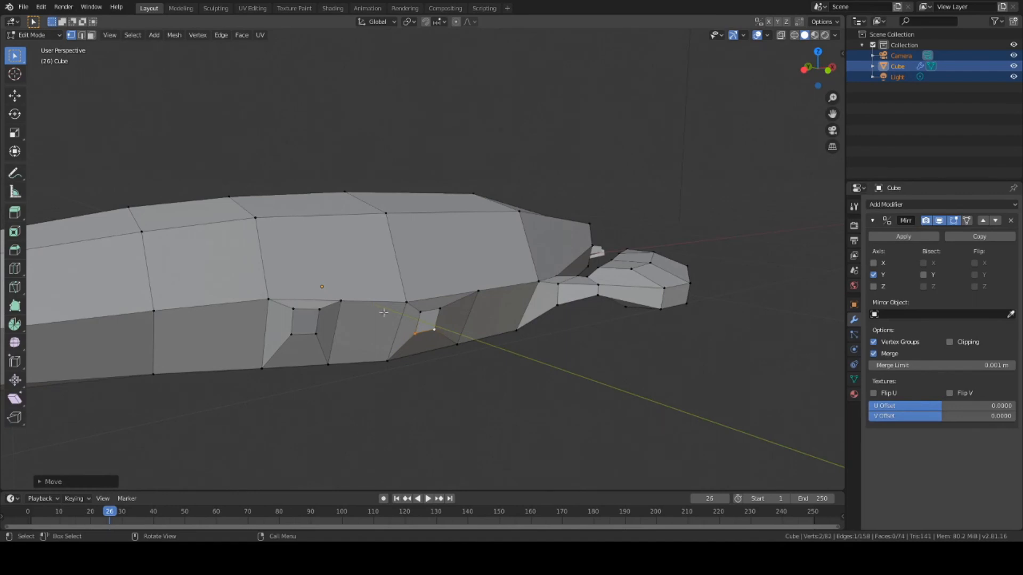
pyautogui.moveTo(420, 362)
pyautogui.mouseDown(button='middle')
pyautogui.moveTo(445, 347)
pyautogui.moveTo(418, 353)
pyautogui.mouseUp(button='middle')
pyautogui.keyDown('shift'); pyautogui.click(407, 317); pyautogui.keyUp('shift')
pyautogui.keyDown('shift'); pyautogui.click(408, 317); pyautogui.keyUp('shift')
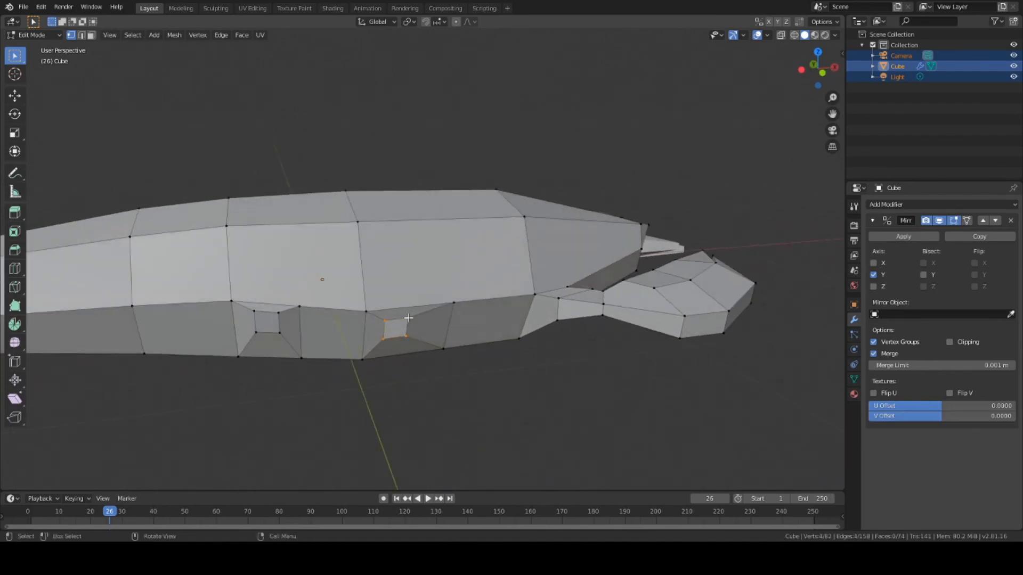
pyautogui.press('g')
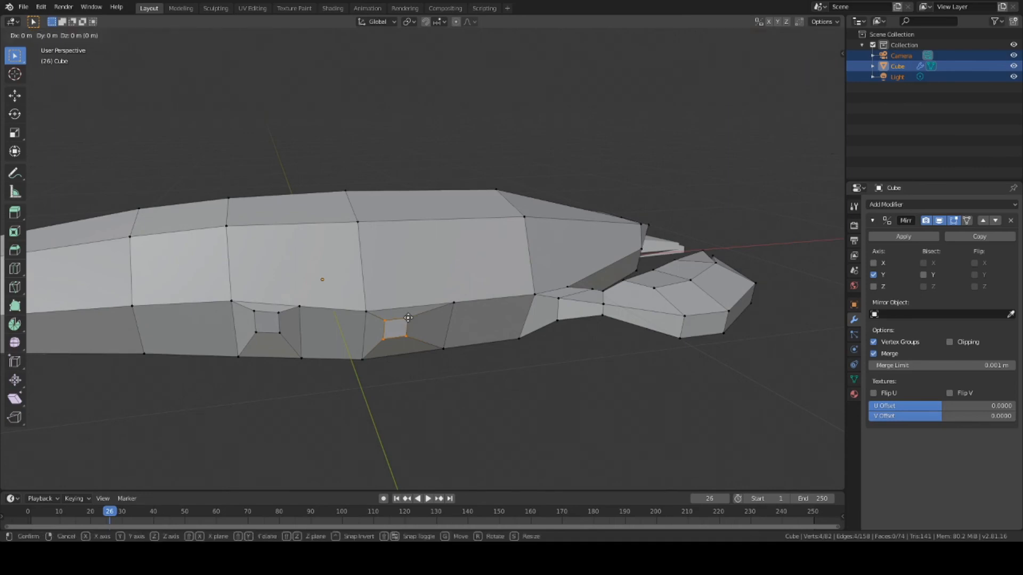
pyautogui.press('z')
pyautogui.click(414, 312)
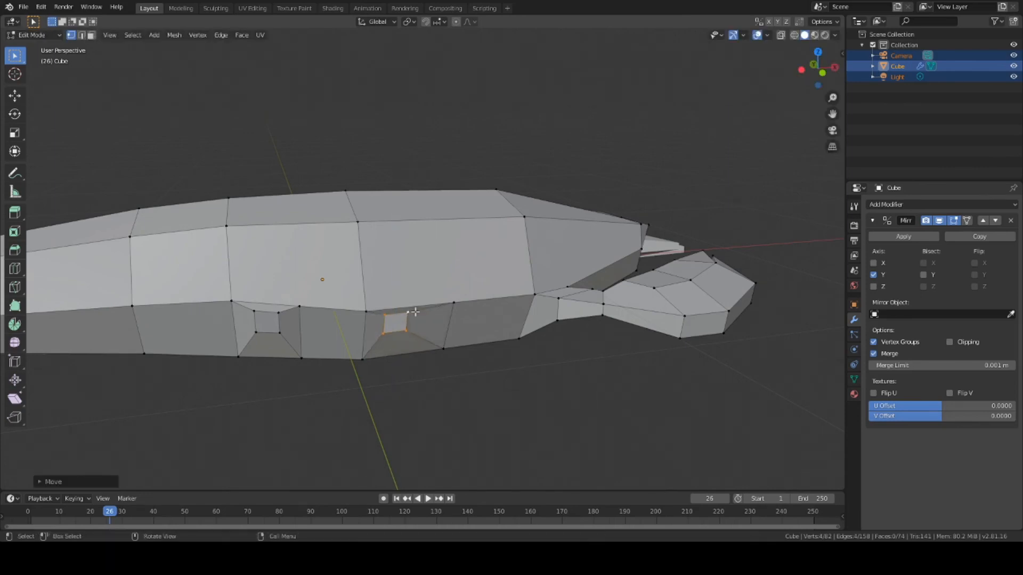
# Move the small front loop slightly towards the claw along the X axis and scale it up a little.
pyautogui.press('g')
pyautogui.press('x')
pyautogui.click(421, 311)
pyautogui.press('s')
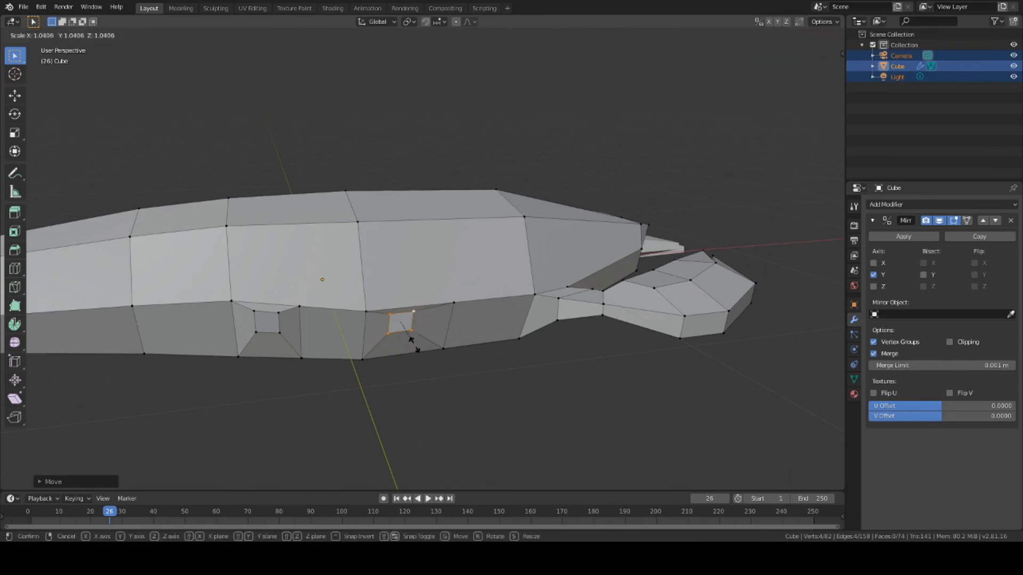
pyautogui.click(420, 345)
# Select the four vertices of the small rear loop, move them slightly towards the claw and down along the Z axis, and deselect everything.
pyautogui.moveTo(420, 345); pyautogui.dragTo(494, 361, button='middle')
pyautogui.click(297, 292)
pyautogui.keyDown('shift'); pyautogui.click(270, 291); pyautogui.keyUp('shift')
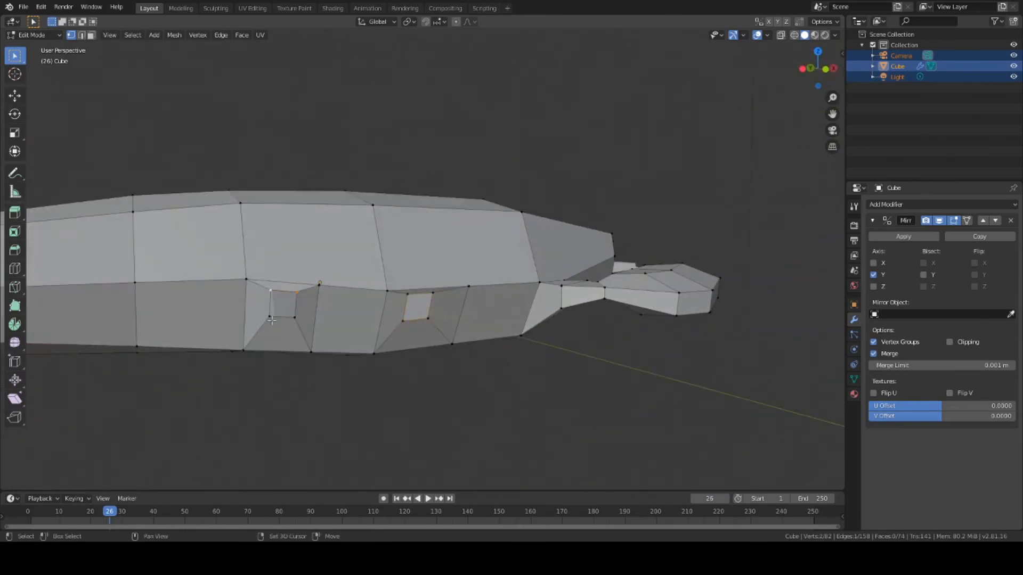
pyautogui.keyDown('shift'); pyautogui.click(269, 316); pyautogui.keyUp('shift')
pyautogui.keyDown('shift'); pyautogui.click(294, 317); pyautogui.keyUp('shift')
pyautogui.press('g')
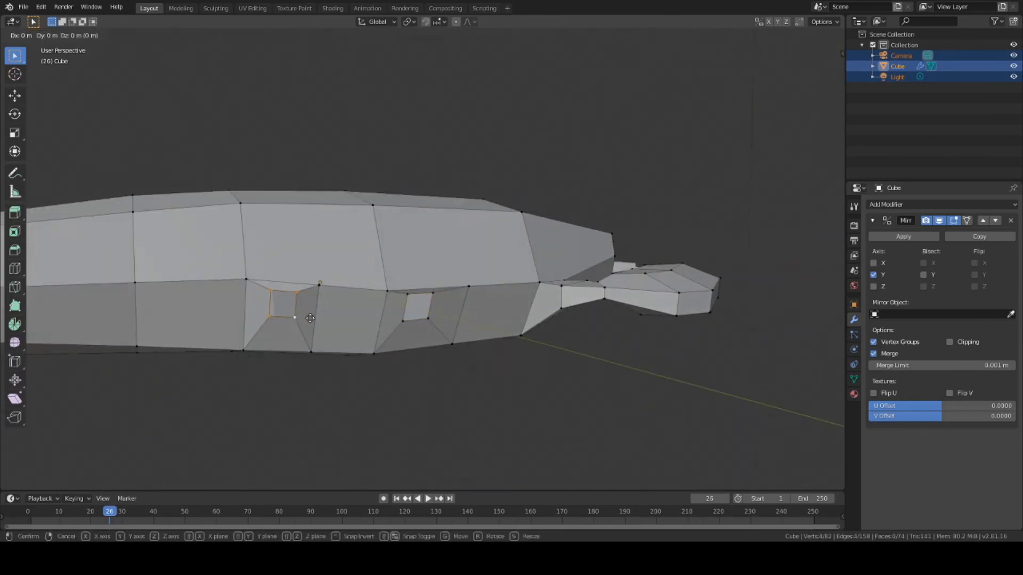
pyautogui.click(316, 320)
pyautogui.press('g')
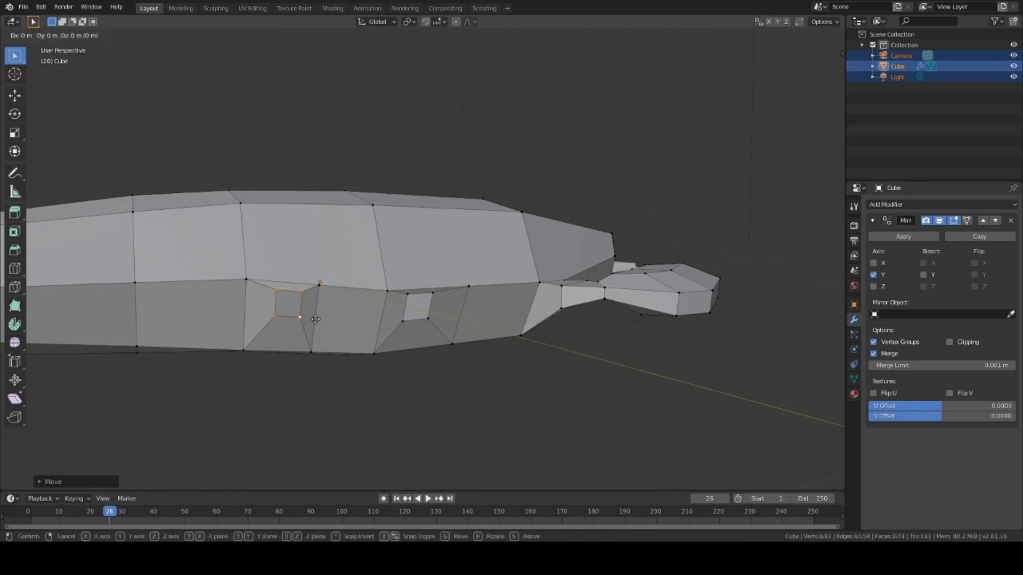
pyautogui.press('z')
pyautogui.click(314, 326)
pyautogui.click(510, 416)
pyautogui.moveTo(509, 417); pyautogui.dragTo(445, 404, button='middle')
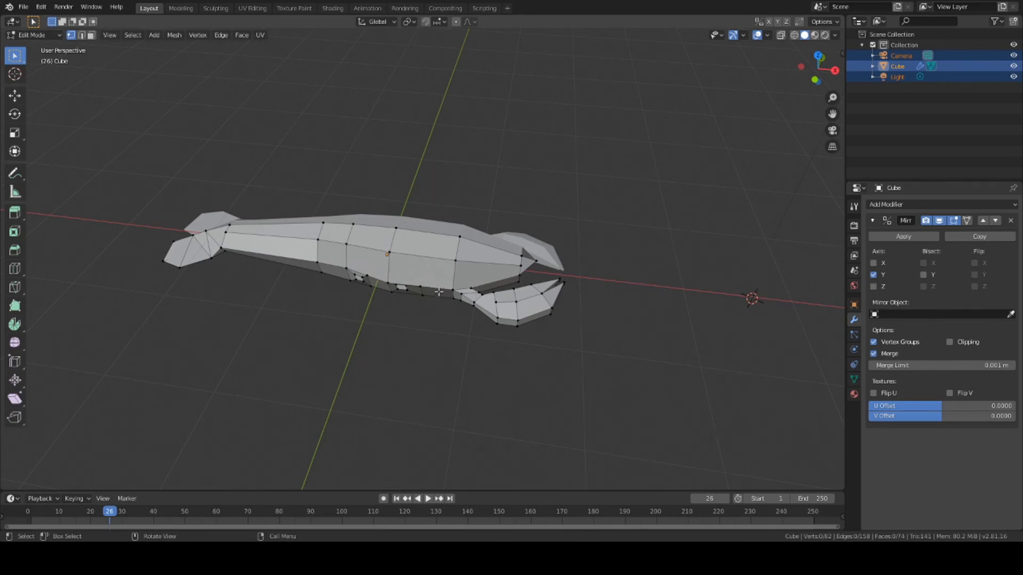
# Raise the two lower vertices of the small front loop about 0.02 m along the Z axis.
pyautogui.moveTo(450, 290); pyautogui.dragTo(476, 404, button='middle')
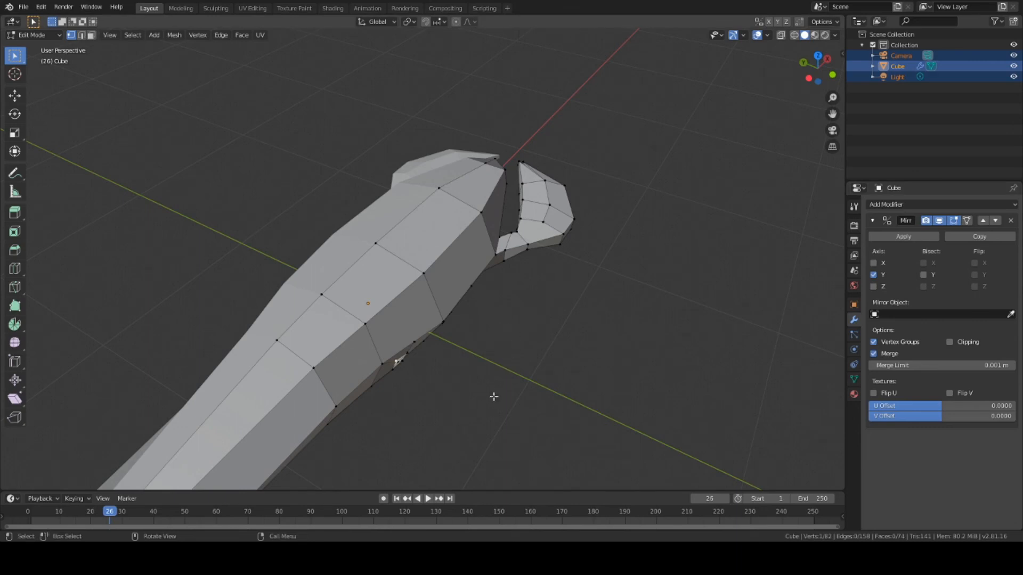
pyautogui.moveTo(422, 368); pyautogui.dragTo(591, 382, button='middle')
pyautogui.keyDown('alt'); pyautogui.click(385, 334); pyautogui.keyUp('alt')
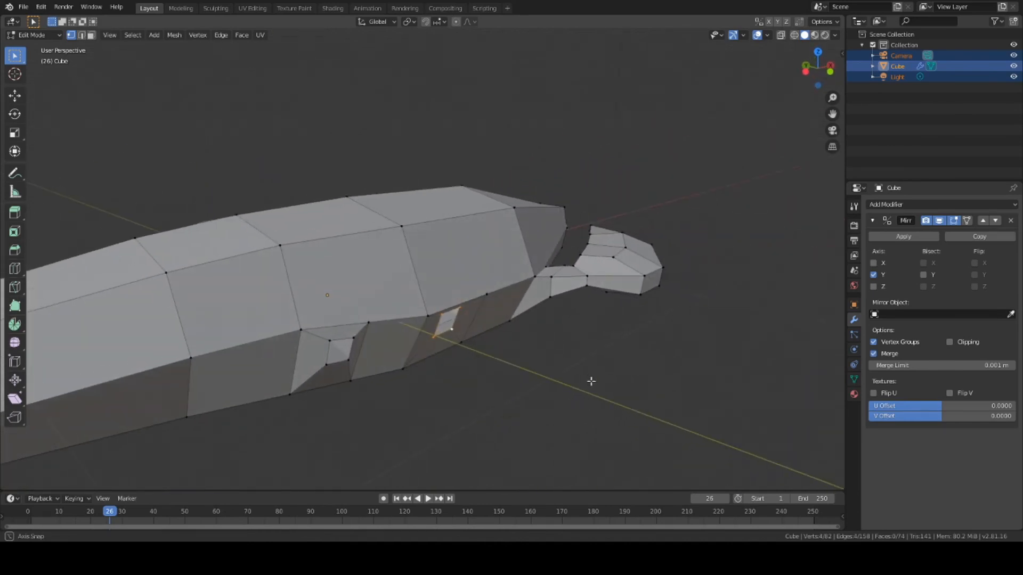
pyautogui.moveTo(591, 382); pyautogui.dragTo(541, 377, button='middle')
pyautogui.keyDown('shift'); pyautogui.click(377, 331); pyautogui.keyUp('shift')
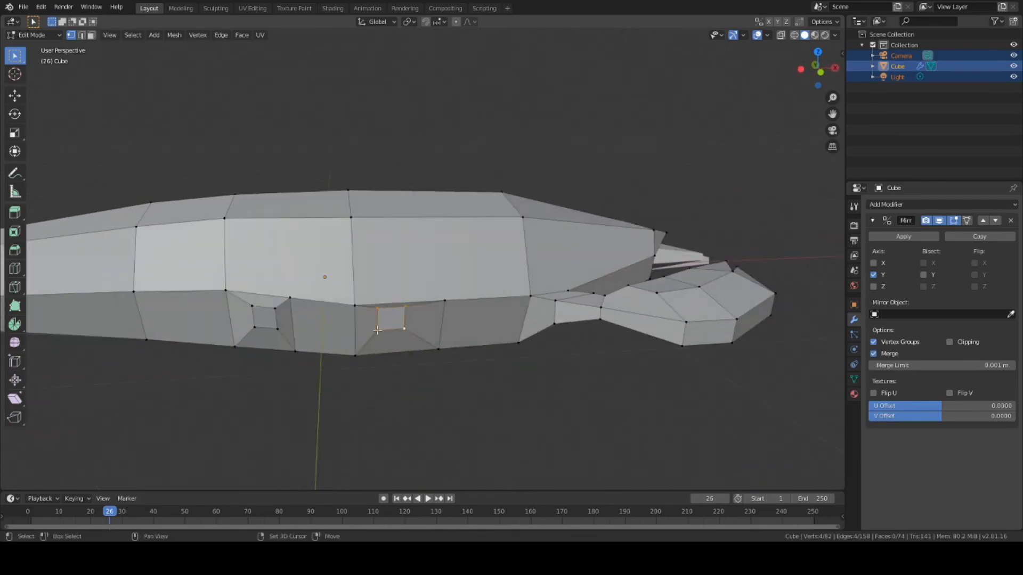
pyautogui.keyDown('shift'); pyautogui.click(403, 330); pyautogui.keyUp('shift')
pyautogui.press('g')
pyautogui.press('z')
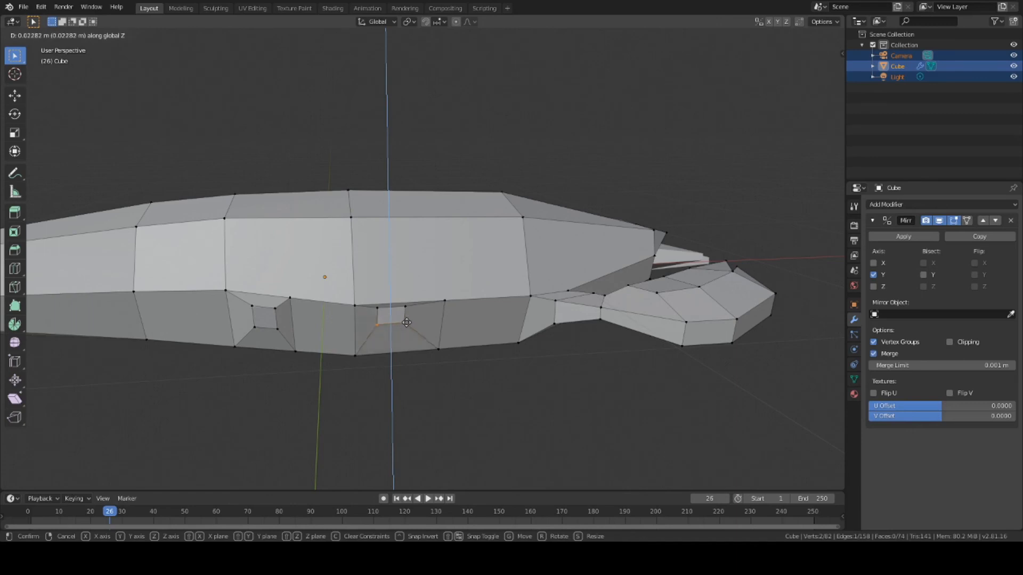
pyautogui.click(405, 314)
# Move the two tail-side vertices of the small front loop towards the claw along the X axis to narrow it.
pyautogui.click(406, 307)
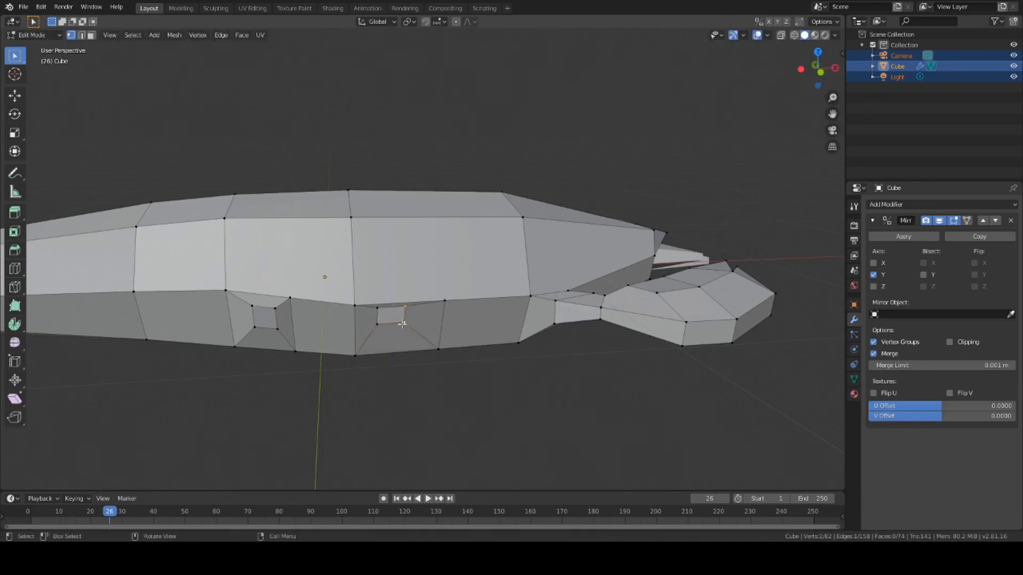
pyautogui.keyDown('shift'); pyautogui.click(378, 323); pyautogui.keyUp('shift')
pyautogui.keyDown('shift'); pyautogui.click(378, 307); pyautogui.keyUp('shift')
pyautogui.press('g')
pyautogui.press('x')
pyautogui.click(392, 311)
# Select the two lower vertices of the small rear loop and move them slightly up.
pyautogui.moveTo(474, 374); pyautogui.dragTo(419, 389, button='middle')
pyautogui.click(297, 366)
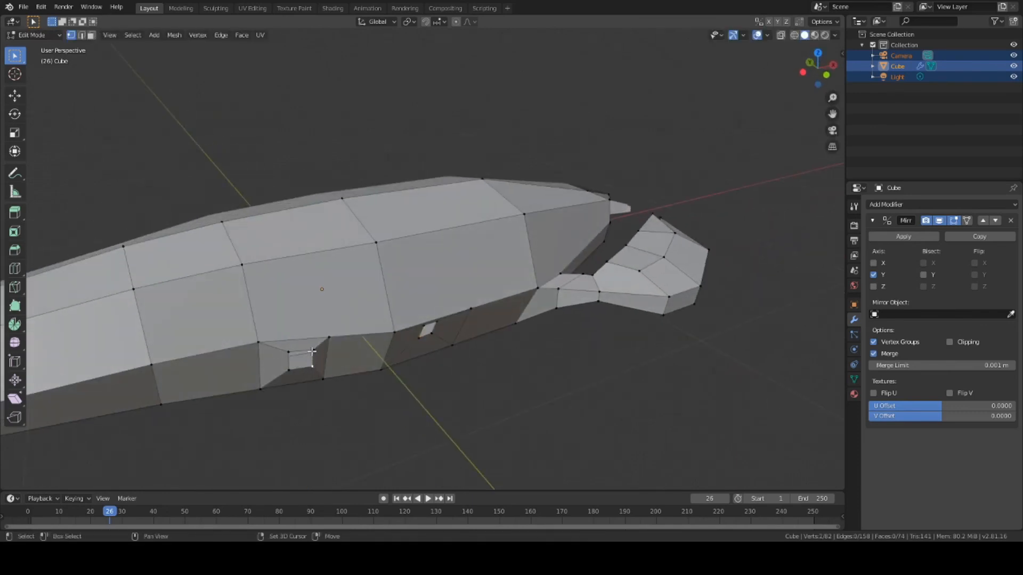
pyautogui.press('g')
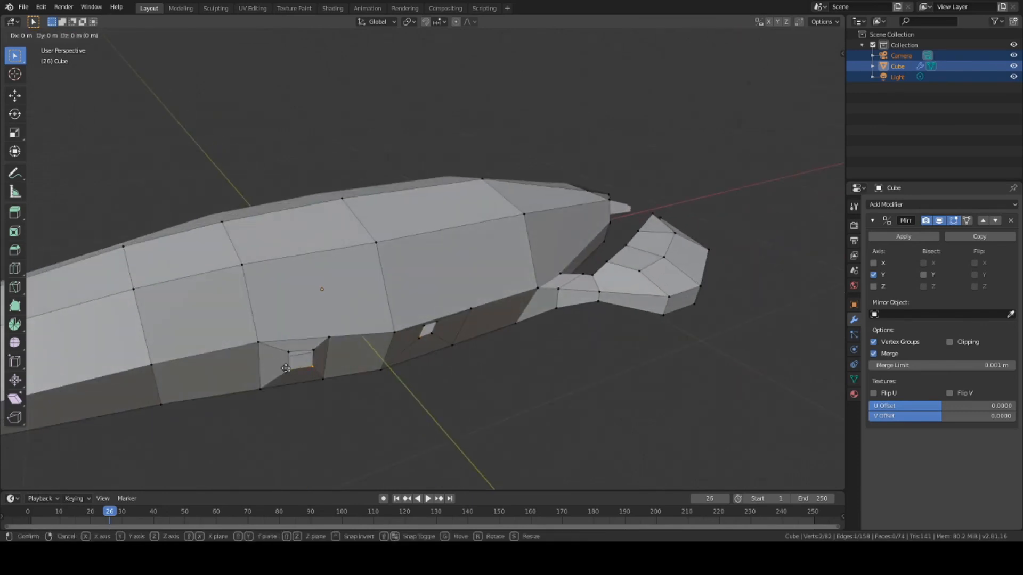
pyautogui.click(316, 376)
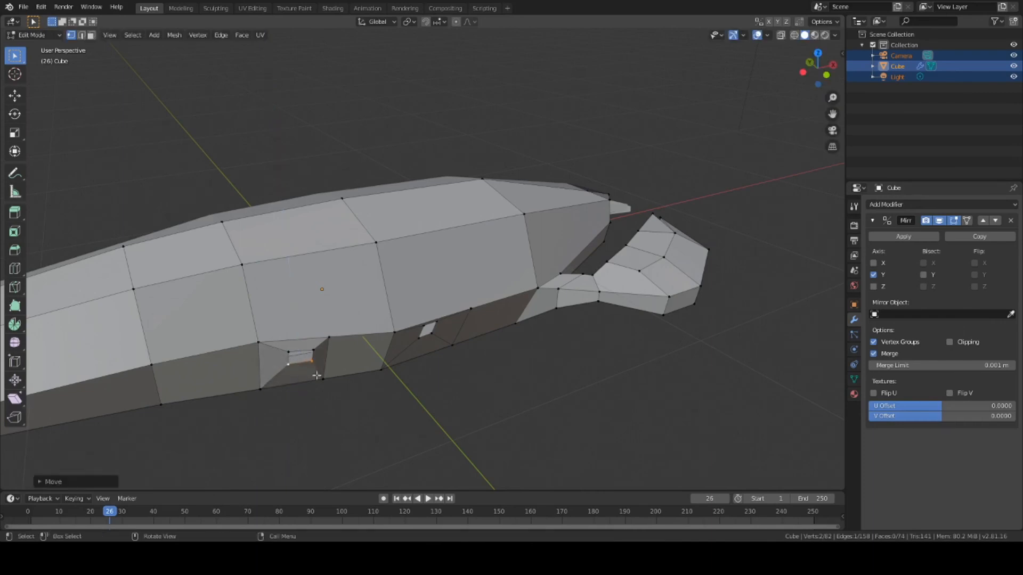
# Move the two tail-side vertices of the small rear loop towards the claw along the X axis to narrow it.
pyautogui.click(289, 356)
pyautogui.press('g')
pyautogui.press('x')
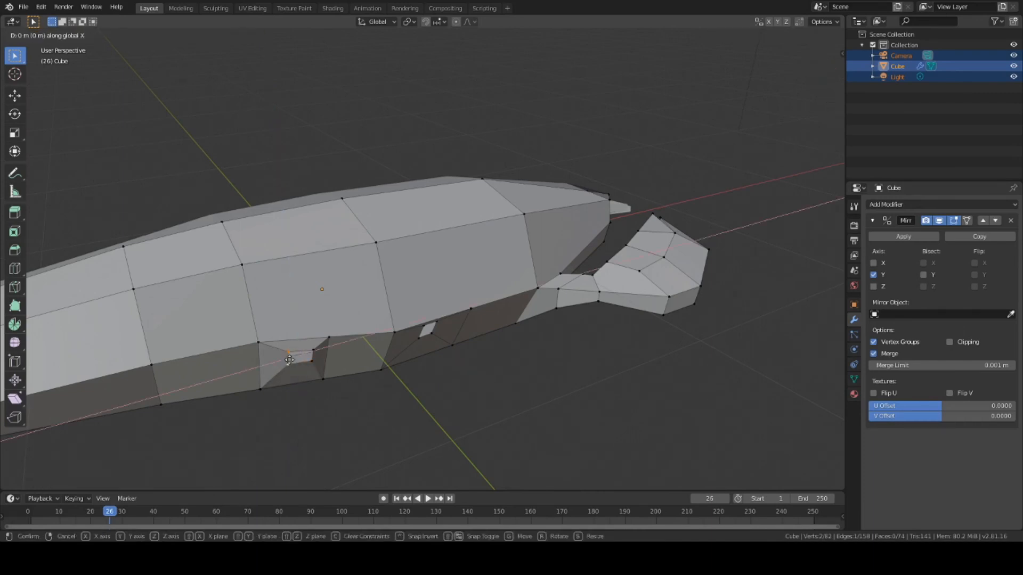
pyautogui.click(289, 359)
pyautogui.moveTo(416, 394); pyautogui.dragTo(349, 382, button='middle')
# Move one upper vertex of the small rear loop about 0.012 m inward along the Y axis.
pyautogui.click(272, 286)
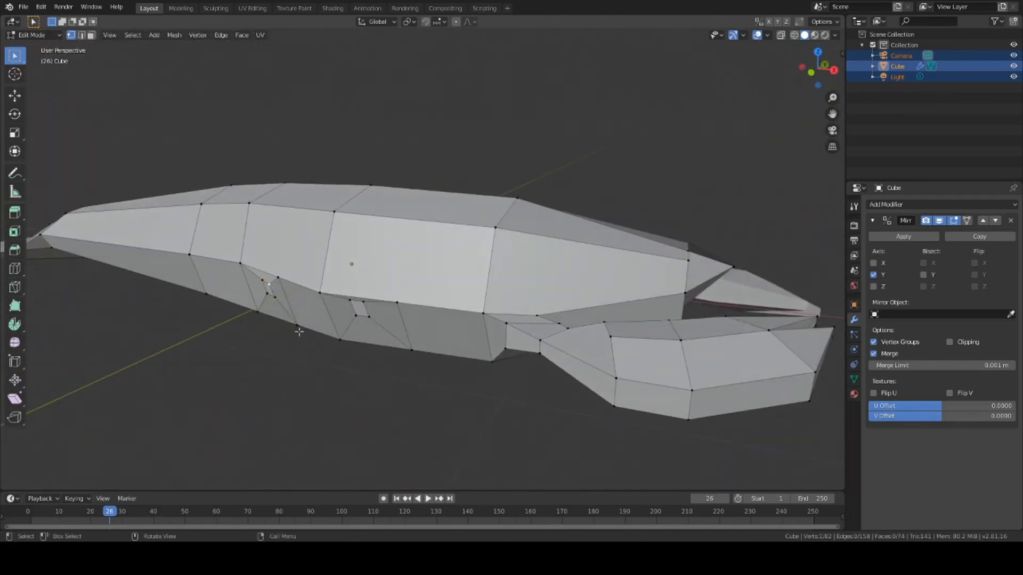
pyautogui.moveTo(272, 287); pyautogui.dragTo(302, 413, button='middle')
pyautogui.press('g')
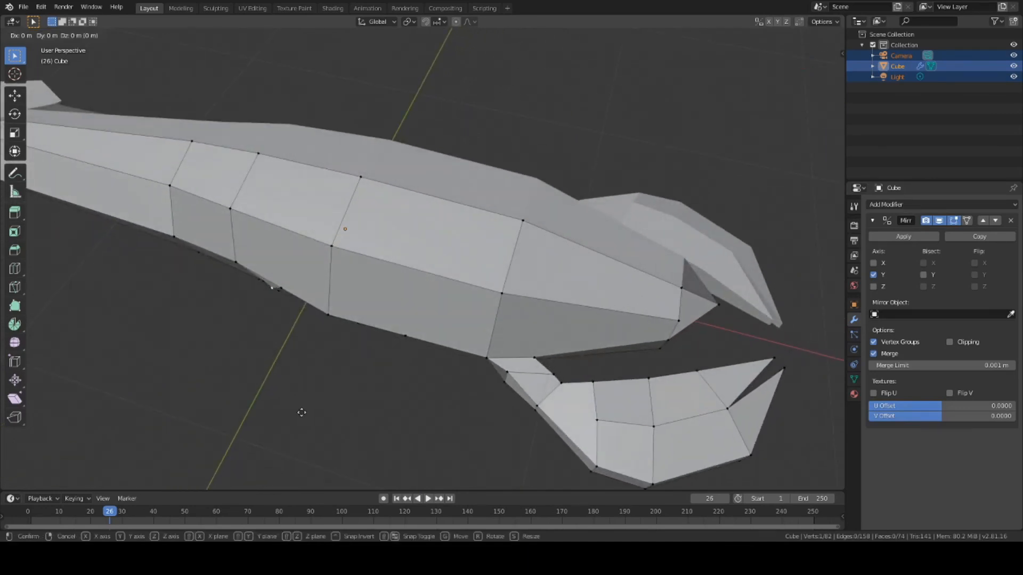
pyautogui.press('y')
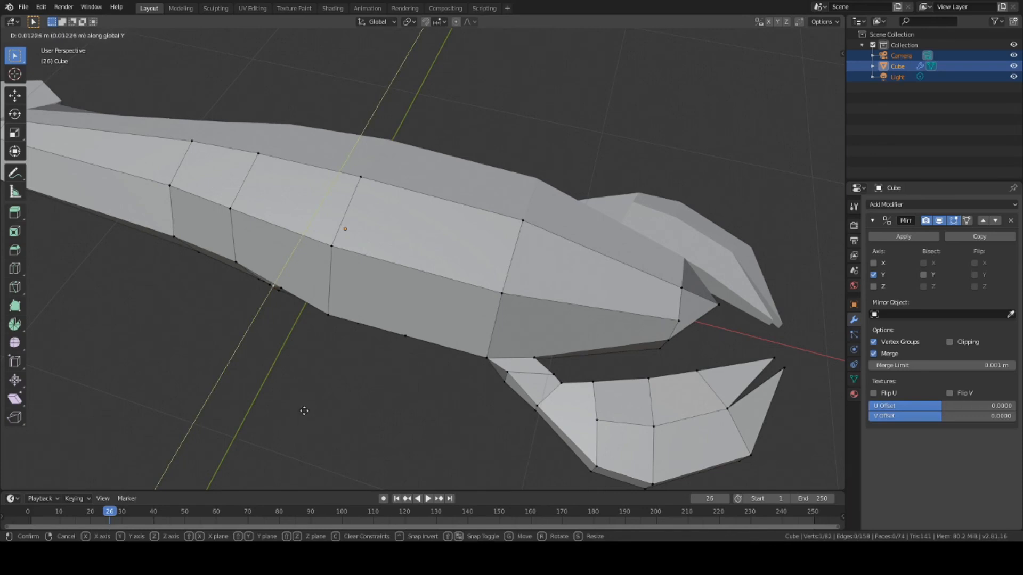
pyautogui.click(304, 410)
# Select the four vertices of the small front loop and extrude them slightly outward and down, by about 0.025 m.
pyautogui.moveTo(304, 410); pyautogui.dragTo(399, 332, button='middle')
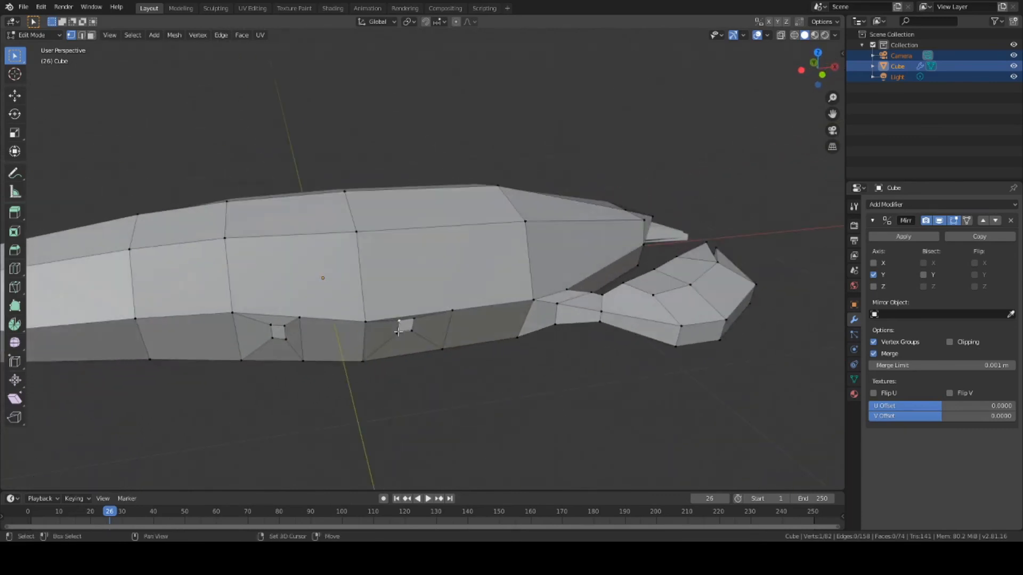
pyautogui.keyDown('shift'); pyautogui.moveTo(398, 331); pyautogui.dragTo(414, 317); pyautogui.keyUp('shift')
pyautogui.press('e')
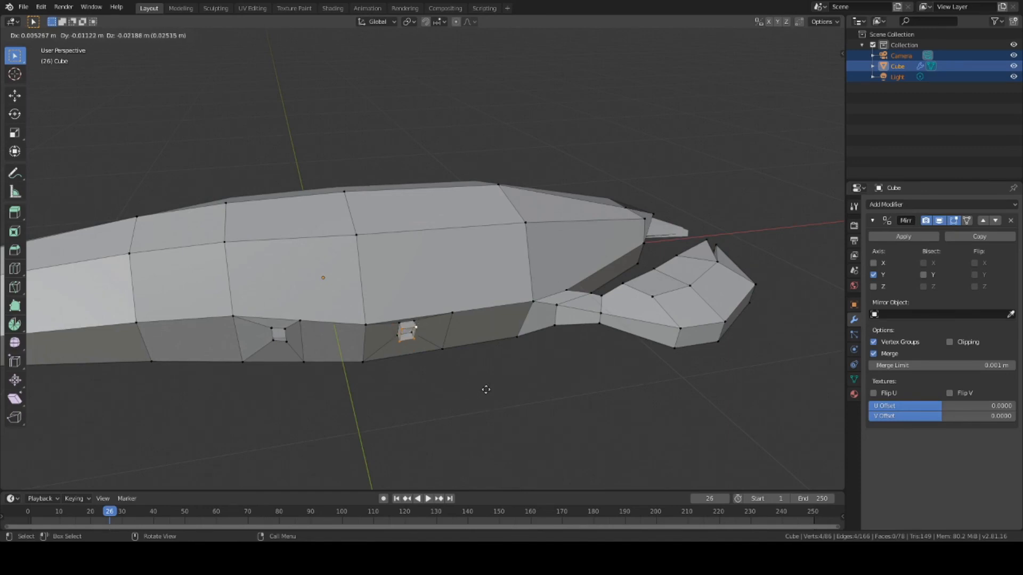
pyautogui.click(483, 390)
# Rotate the extruded front loop slightly about the X axis and move it about 0.07 m outward along the Y axis.
pyautogui.moveTo(482, 388); pyautogui.dragTo(394, 361, button='middle')
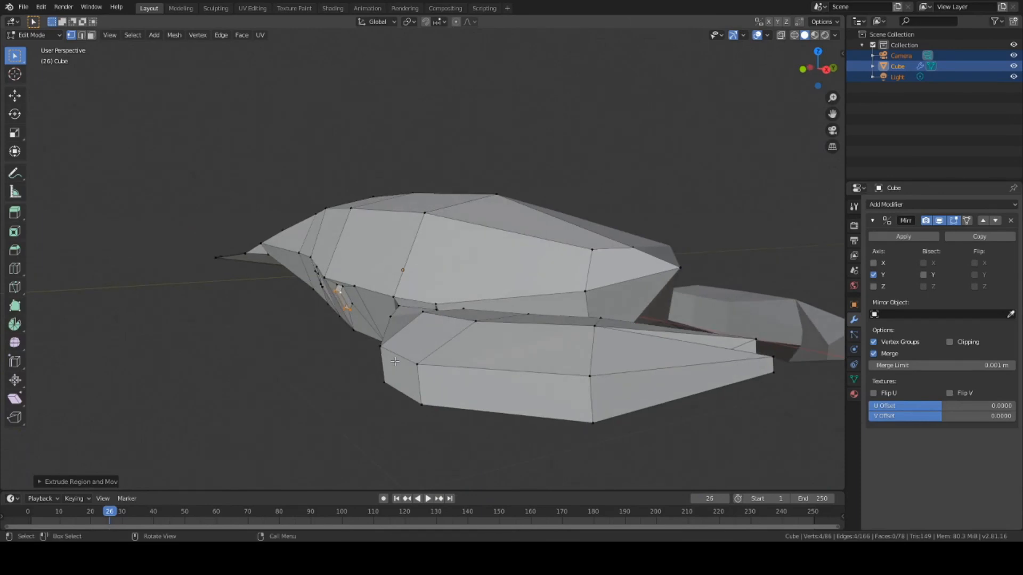
pyautogui.press('r')
pyautogui.press('x')
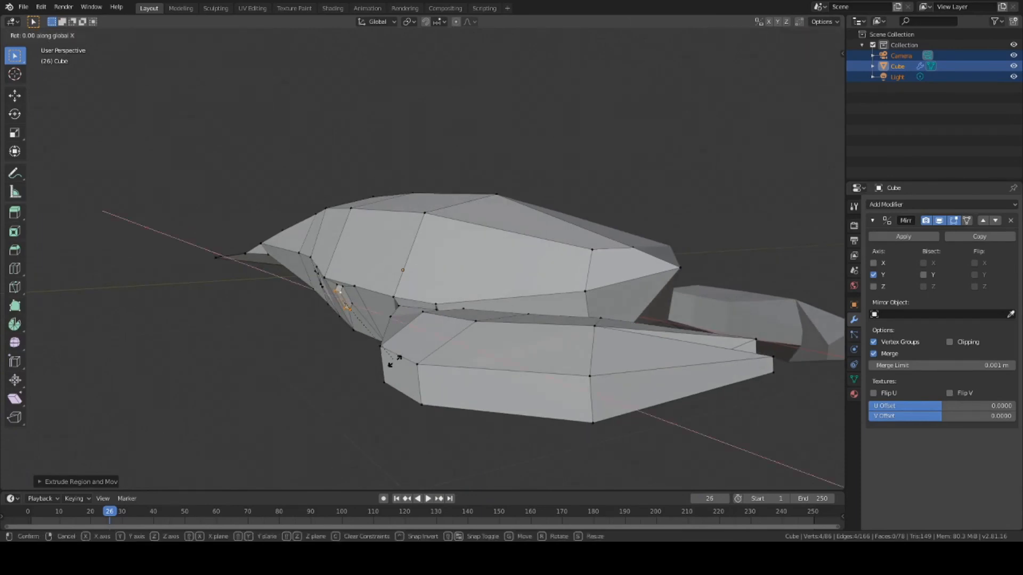
pyautogui.click(377, 360)
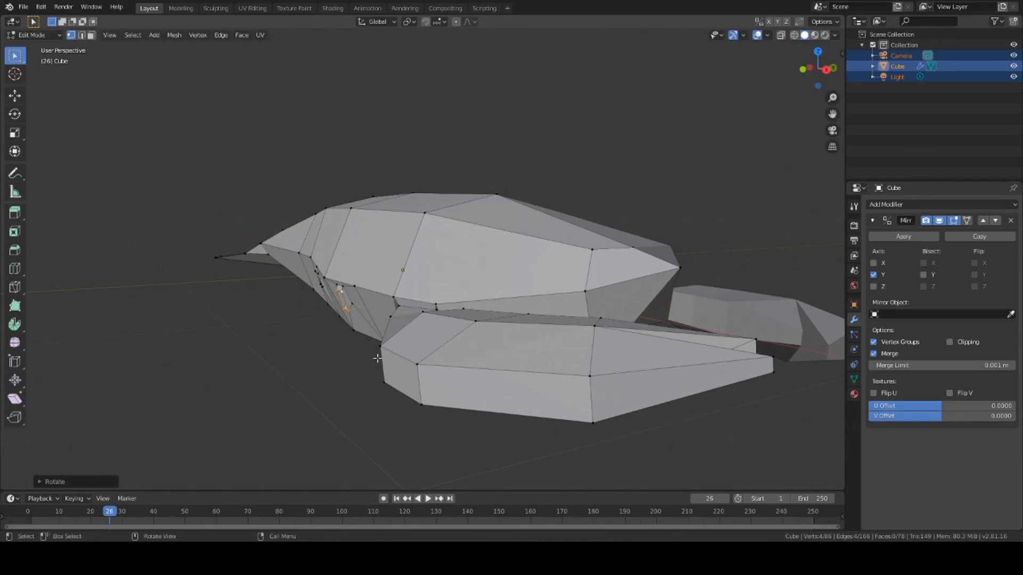
pyautogui.press('g')
pyautogui.press('y')
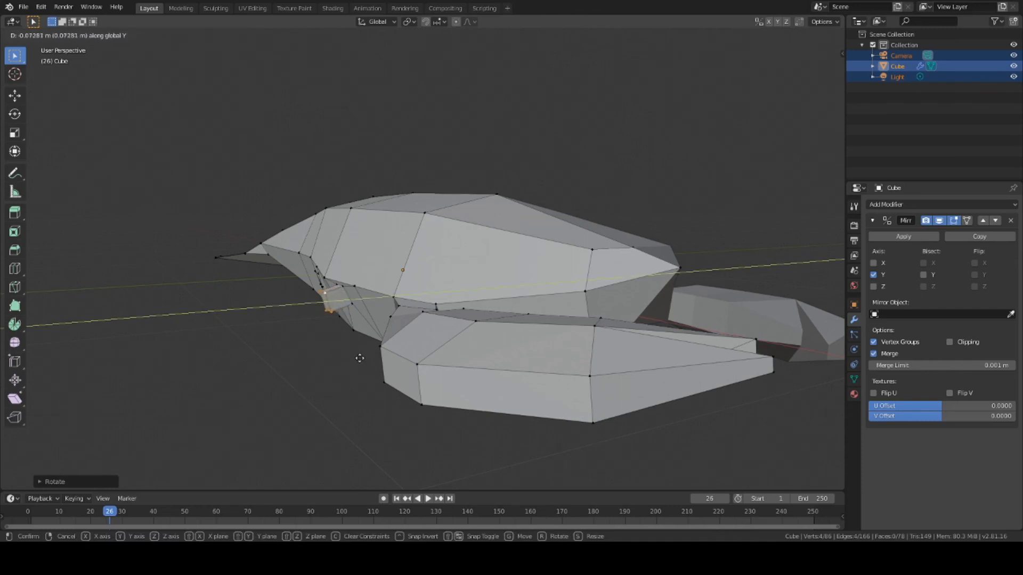
pyautogui.click(359, 354)
pyautogui.moveTo(360, 354); pyautogui.dragTo(390, 366, button='middle')
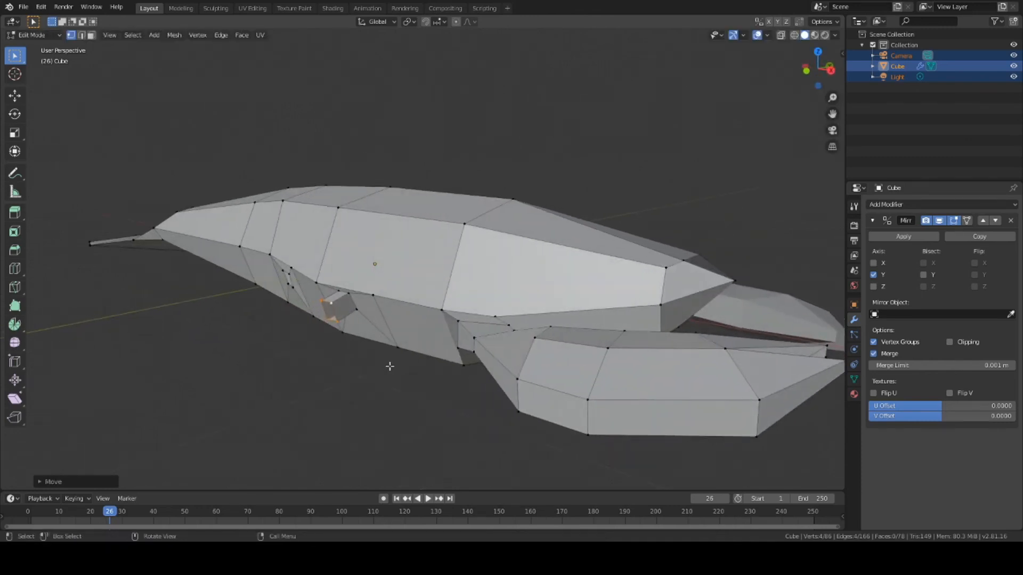
# Raise the extruded front loop about 0.054 m along the Z axis and shift it slightly towards the tail along X.
pyautogui.press('g')
pyautogui.press('z')
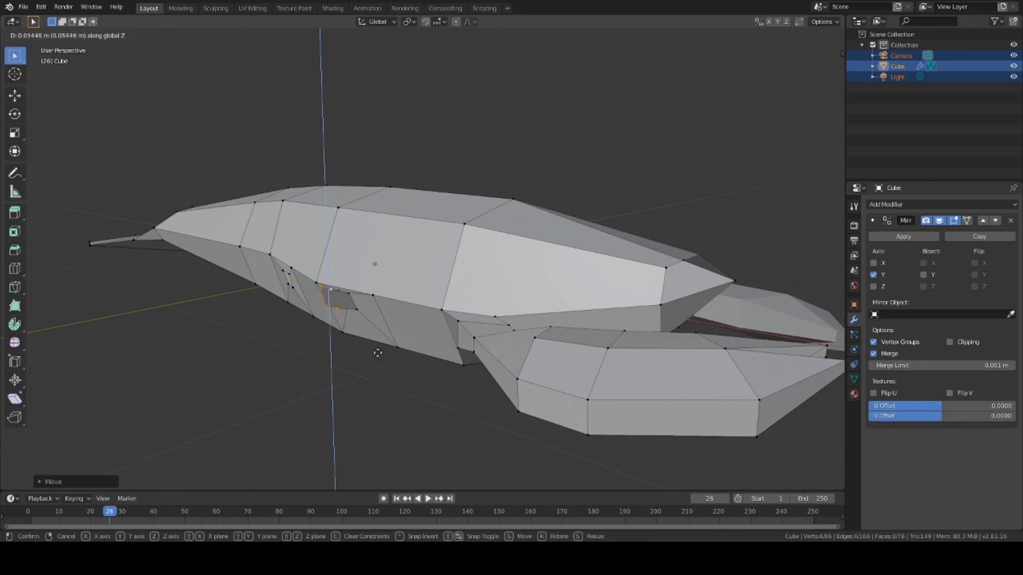
pyautogui.click(376, 351)
pyautogui.moveTo(376, 351); pyautogui.dragTo(446, 392, button='middle')
pyautogui.press('g')
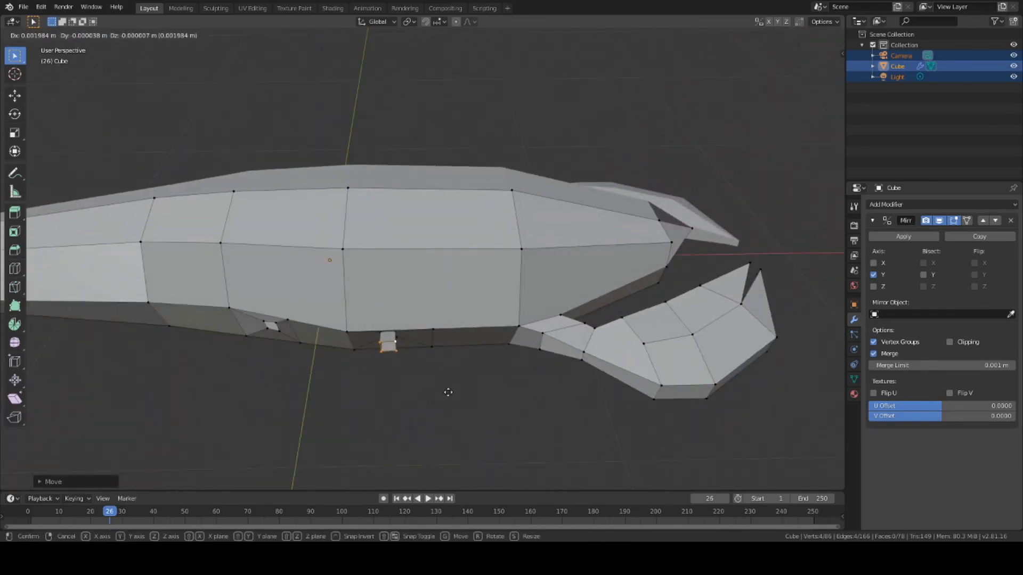
pyautogui.press('x')
pyautogui.click(438, 390)
# Move the extruded front loop slightly outward along the Y axis, raise it a little along Z, and nudge it towards the tail along X.
pyautogui.moveTo(439, 389)
pyautogui.mouseDown(button='middle')
pyautogui.moveTo(583, 390)
pyautogui.moveTo(366, 359)
pyautogui.moveTo(455, 389)
pyautogui.mouseUp(button='middle')
pyautogui.press('g')
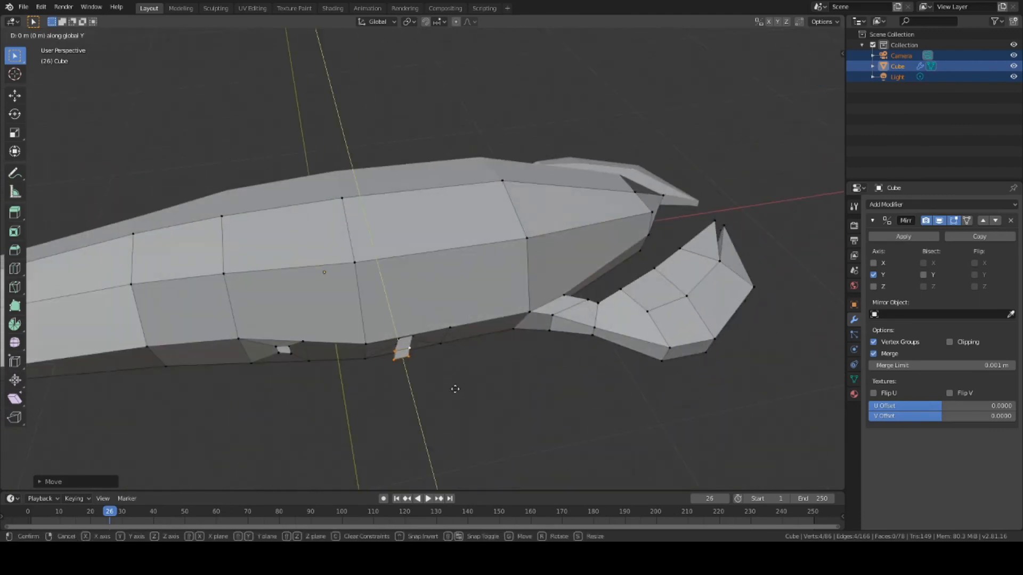
pyautogui.click(459, 398)
pyautogui.press('g')
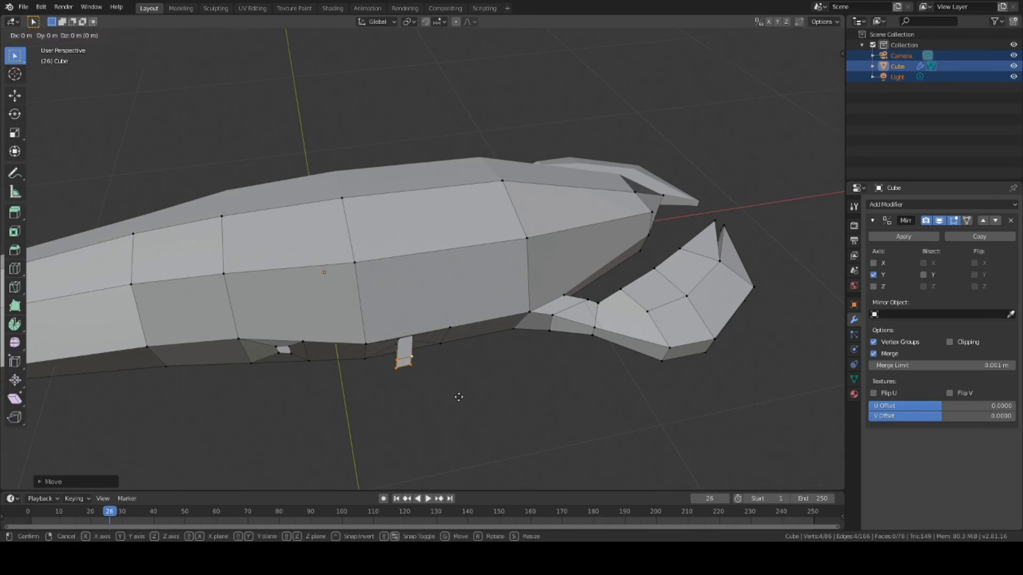
pyautogui.press('z')
pyautogui.click(459, 389)
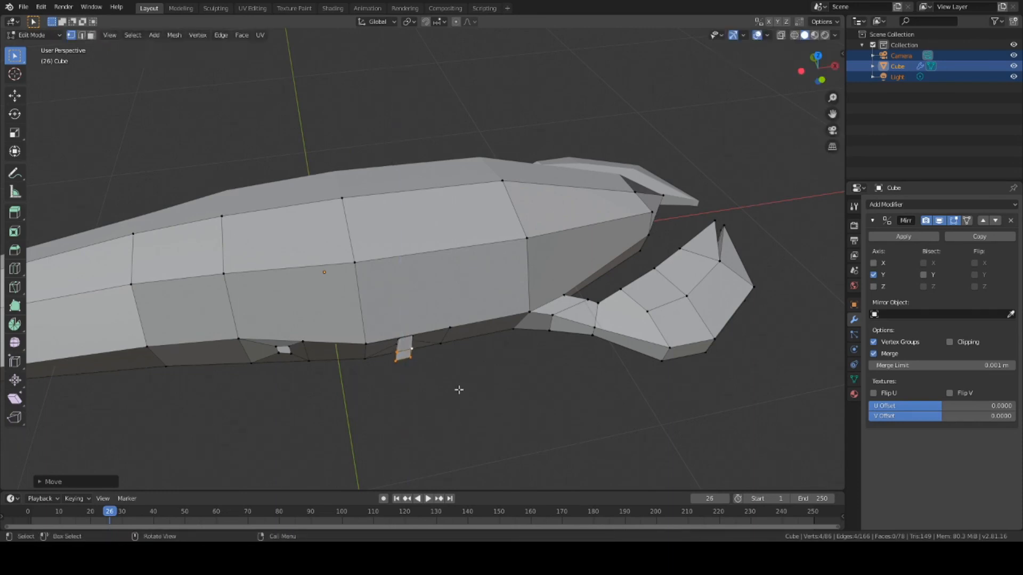
pyautogui.press('g')
pyautogui.press('x')
pyautogui.click(452, 391)
# Nudge the lower tail-side vertex of the extruded front loop towards the claw, and move its upper claw-side vertex slightly inward.
pyautogui.moveTo(457, 407); pyautogui.dragTo(426, 378, button='middle')
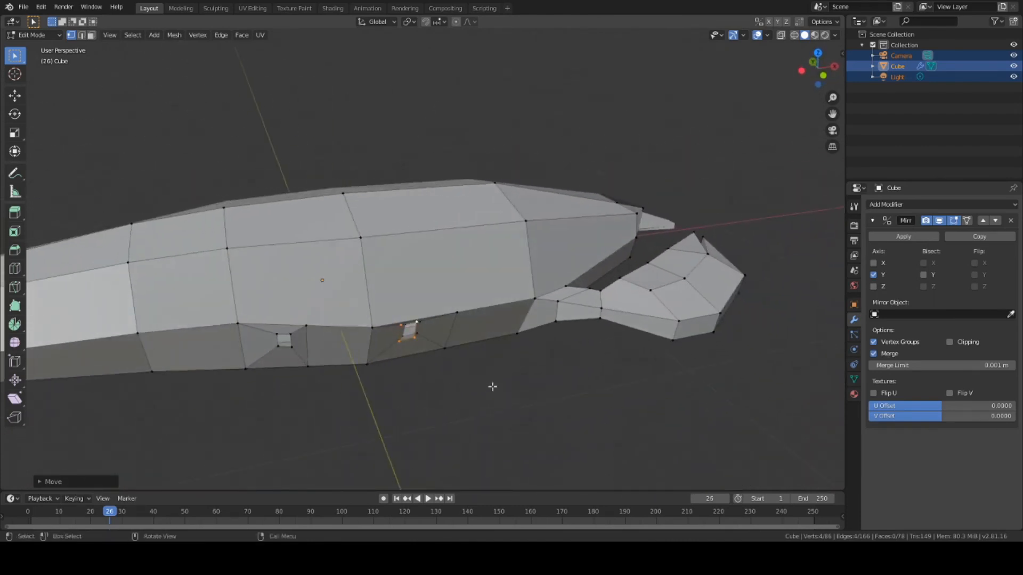
pyautogui.moveTo(491, 383); pyautogui.dragTo(438, 399, button='middle')
pyautogui.scroll(1, 455, 369)
pyautogui.click(414, 367)
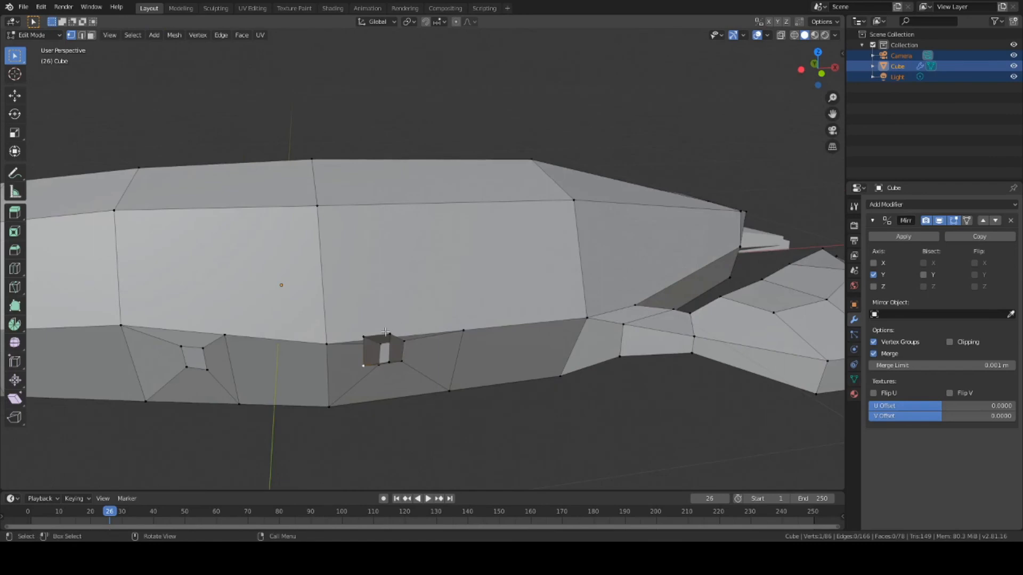
pyautogui.press('g')
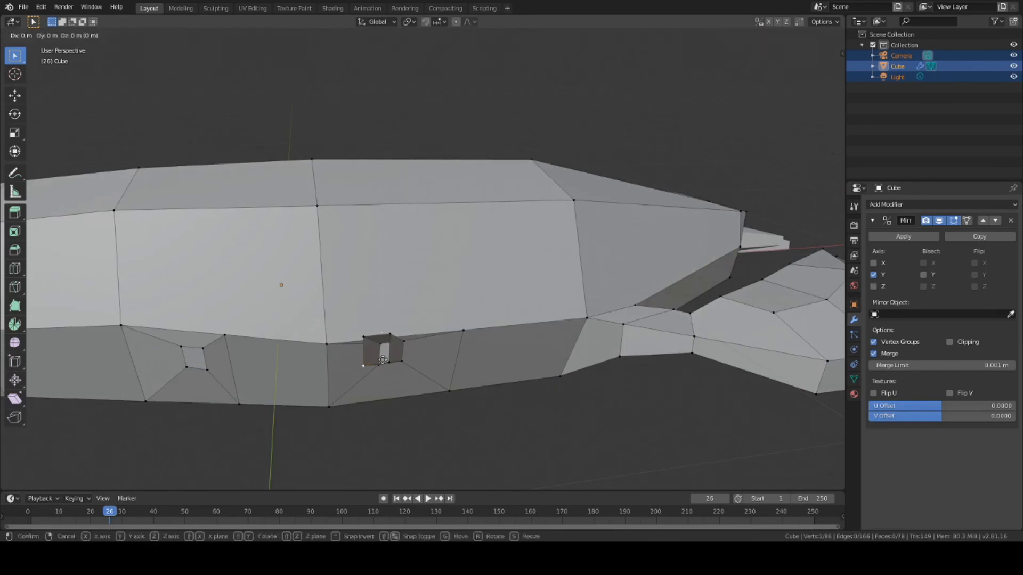
pyautogui.click(386, 360)
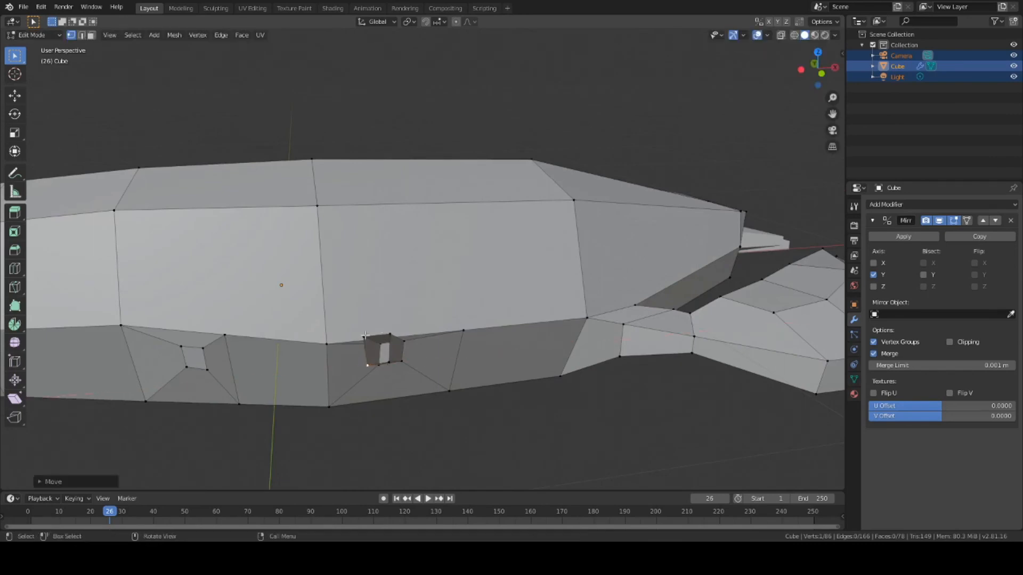
pyautogui.click(389, 334)
pyautogui.press('g')
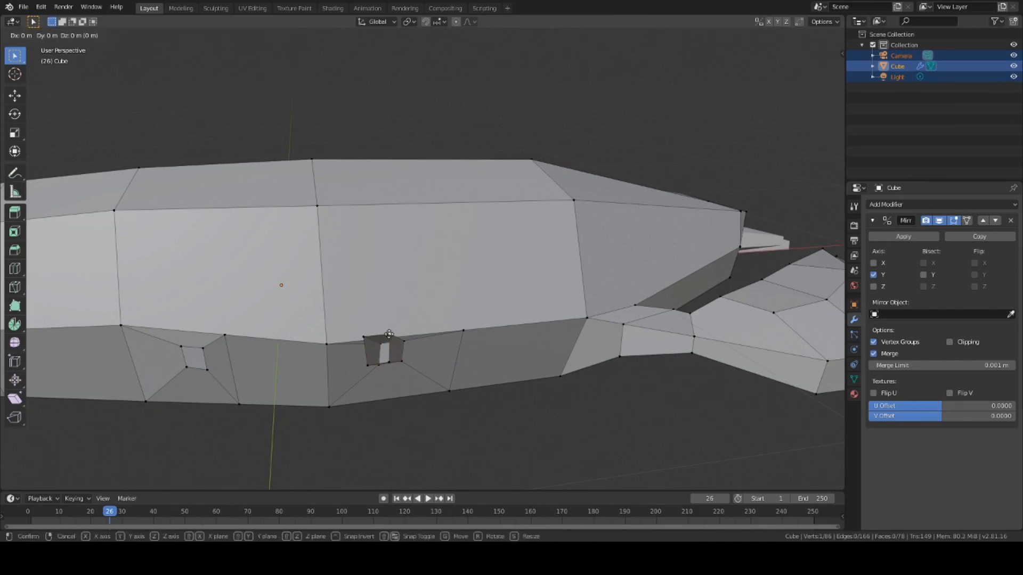
pyautogui.click(387, 335)
# Select both upper vertices of the extruded front loop and move them along the Y axis.
pyautogui.moveTo(485, 405); pyautogui.dragTo(465, 284, button='middle')
pyautogui.keyDown('shift'); pyautogui.click(252, 312); pyautogui.keyUp('shift')
pyautogui.press('g')
pyautogui.press('y')
pyautogui.click(373, 375)
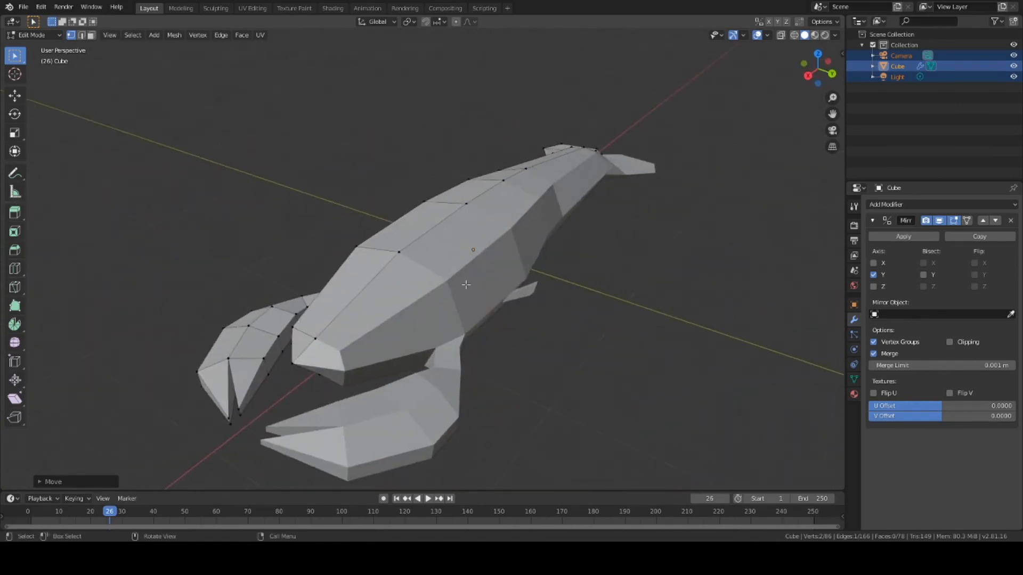
# Select all four vertices of the extruded front loop and rotate them slightly about the Y axis.
pyautogui.moveTo(559, 354); pyautogui.dragTo(466, 376, button='middle')
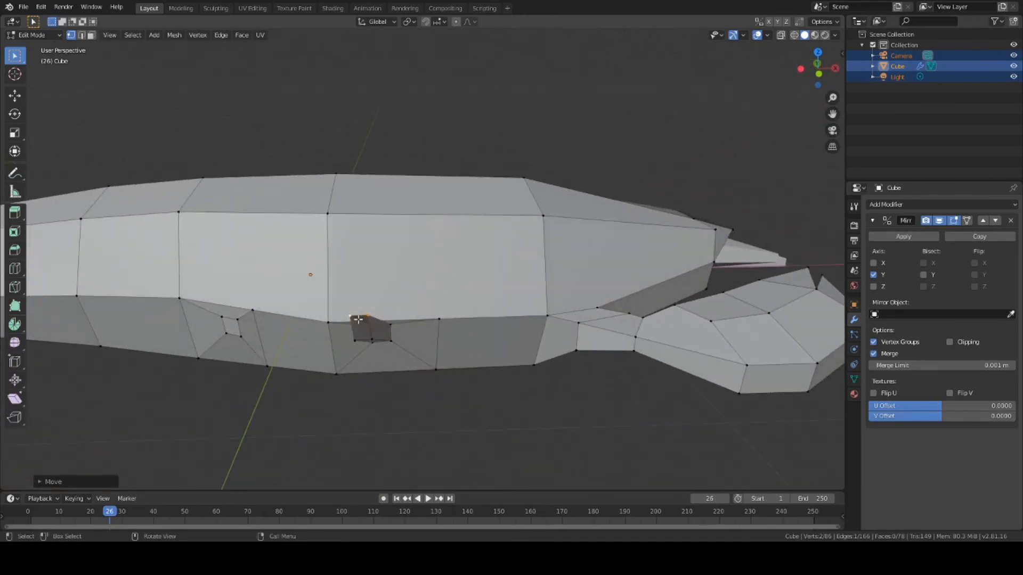
pyautogui.keyDown('shift'); pyautogui.click(355, 340); pyautogui.keyUp('shift')
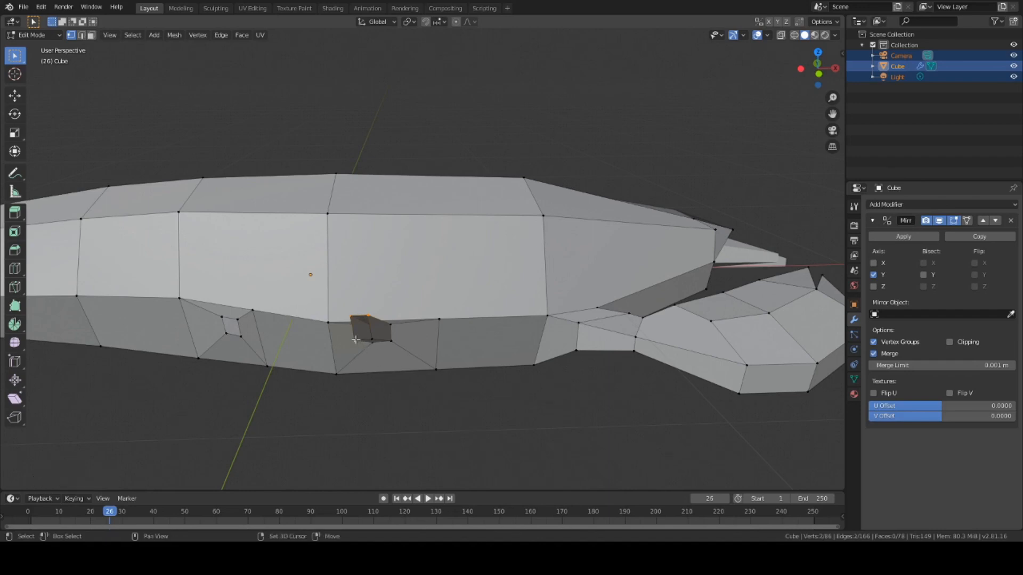
pyautogui.moveTo(397, 349); pyautogui.dragTo(446, 384, button='middle')
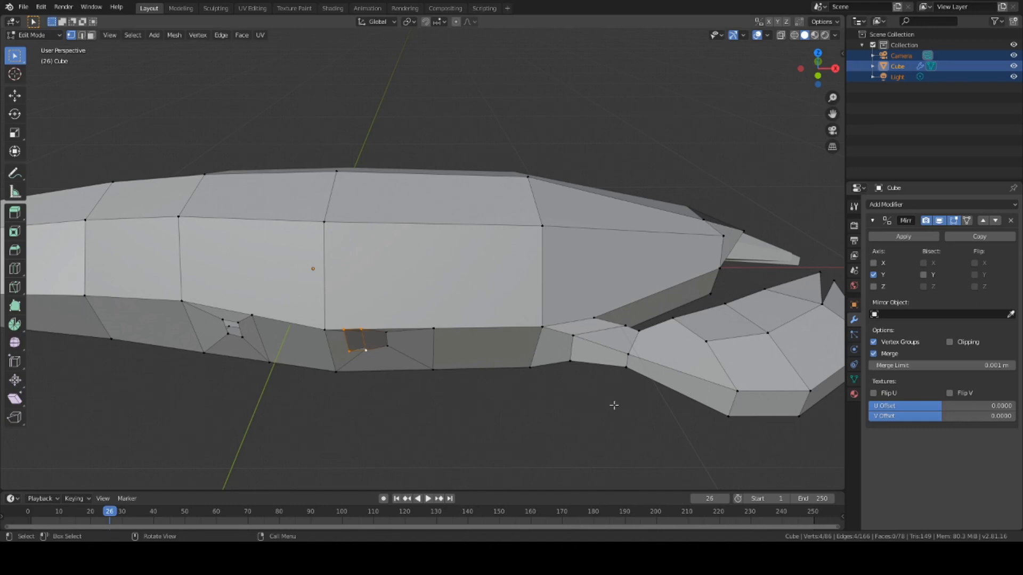
pyautogui.moveTo(614, 405); pyautogui.dragTo(496, 372, button='middle')
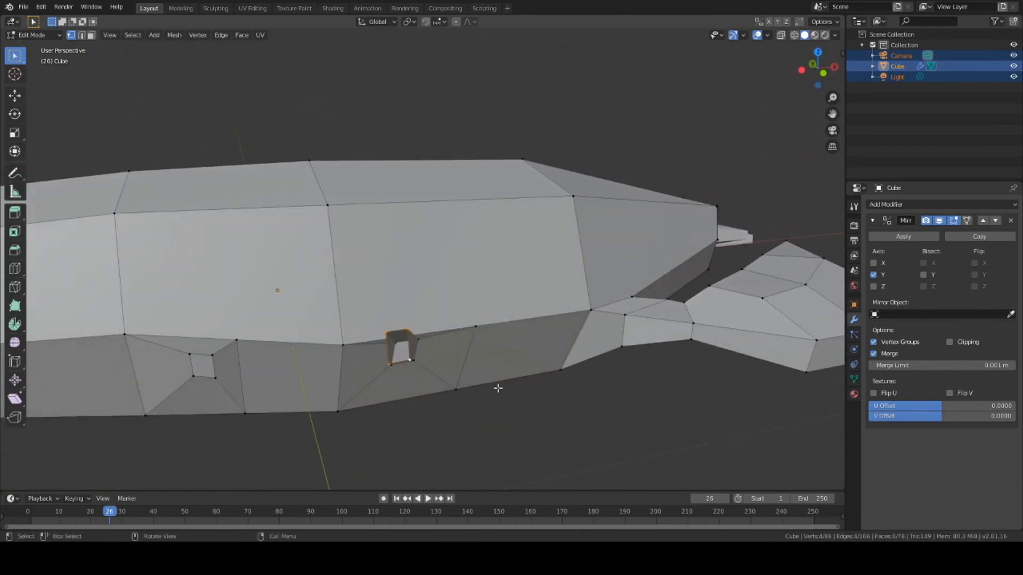
pyautogui.press('r')
pyautogui.press('y')
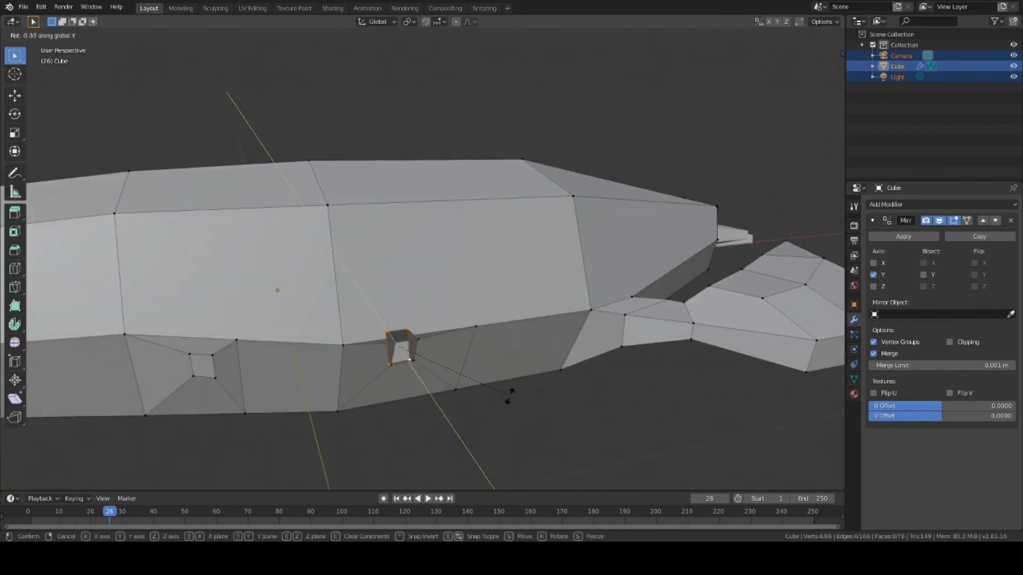
pyautogui.click(490, 419)
# Switch the viewport to Rendered shading and lower the upper tail-side vertex of the extruded front loop slightly along the Z axis.
pyautogui.moveTo(490, 419); pyautogui.dragTo(412, 391, button='middle')
pyautogui.click(280, 308)
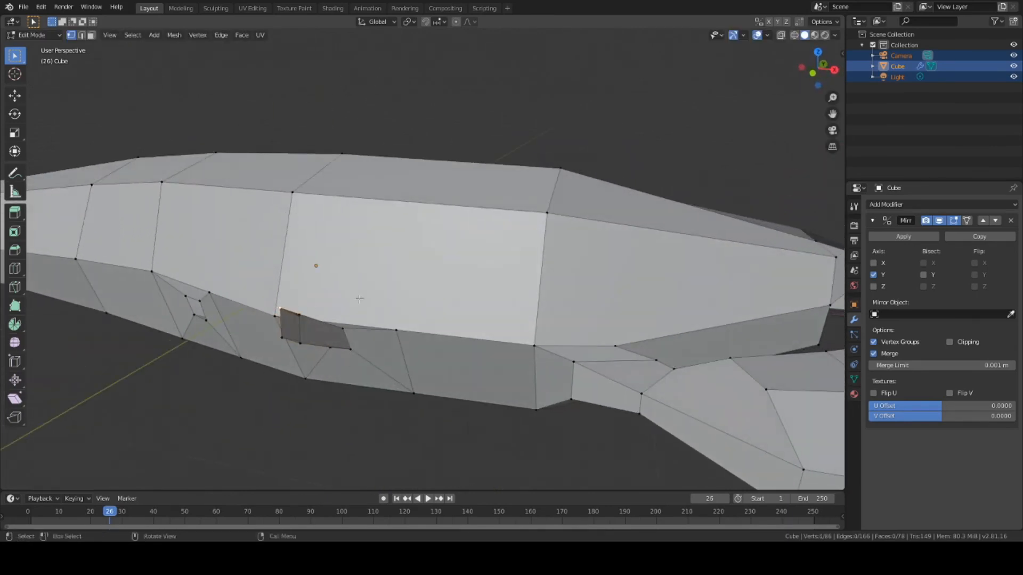
pyautogui.moveTo(470, 416); pyautogui.dragTo(499, 407, button='middle')
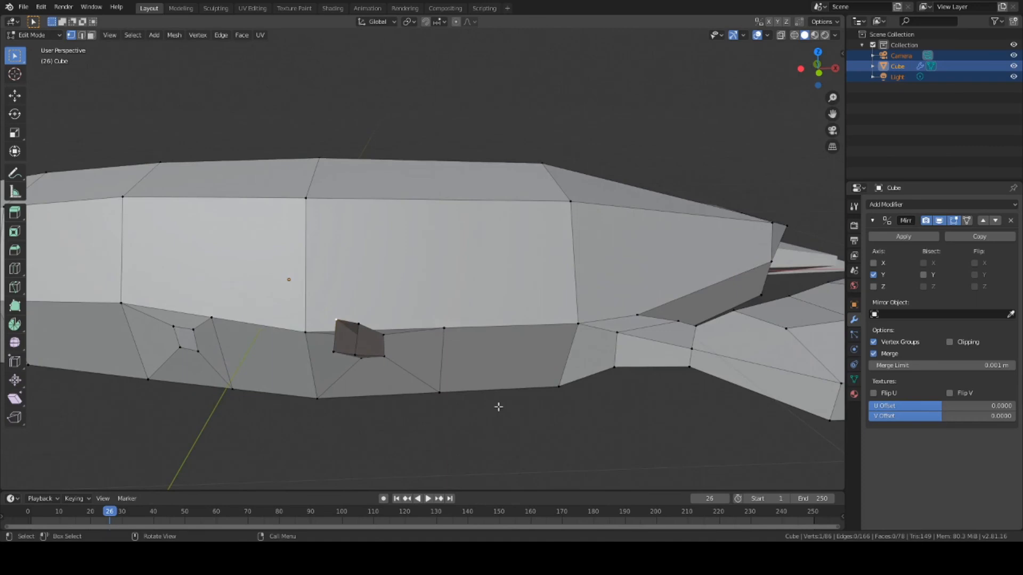
pyautogui.press('z')
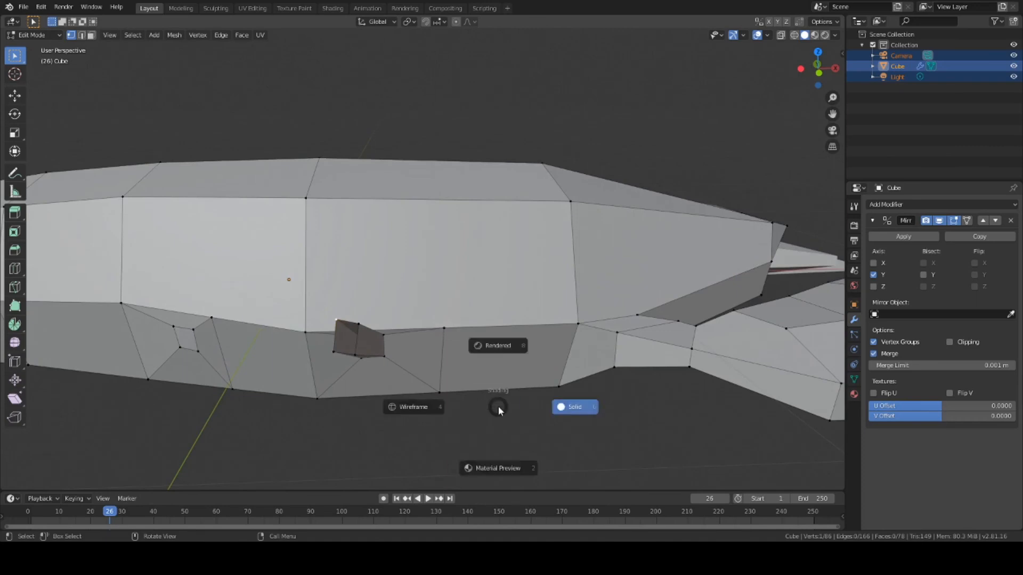
pyautogui.click(478, 448)
pyautogui.press('z')
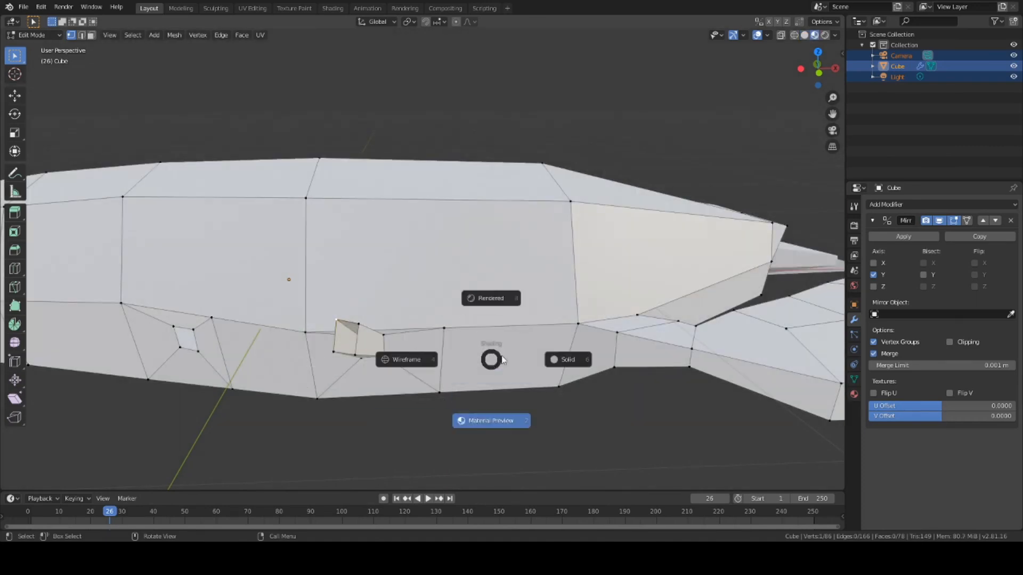
pyautogui.click(426, 358)
pyautogui.press('z')
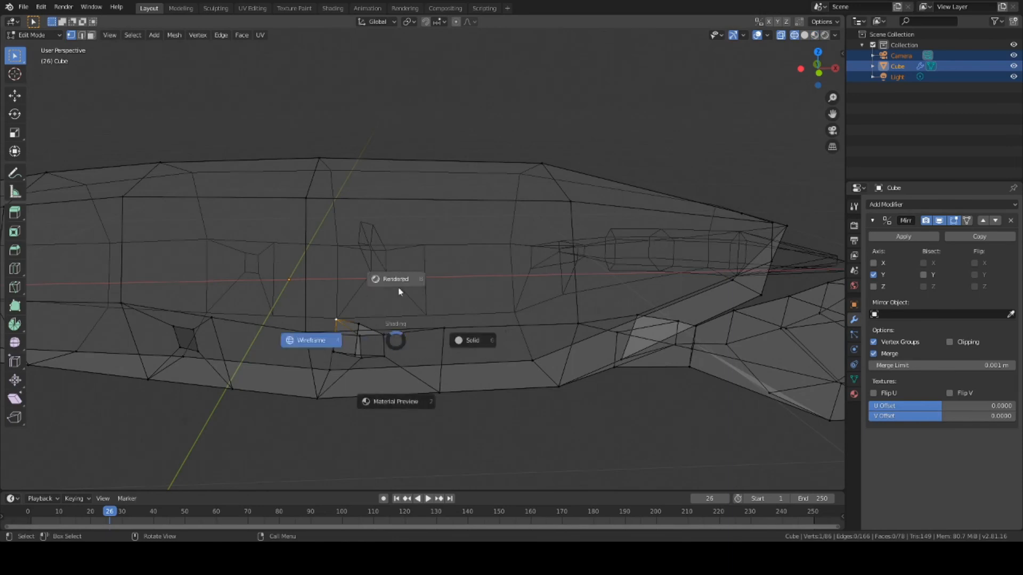
pyautogui.click(390, 225)
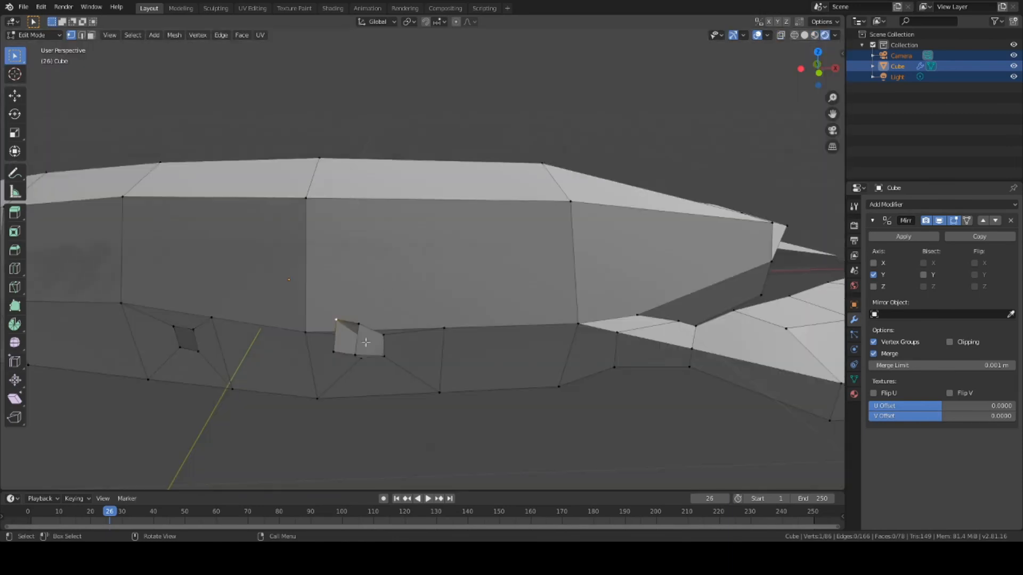
pyautogui.press('g')
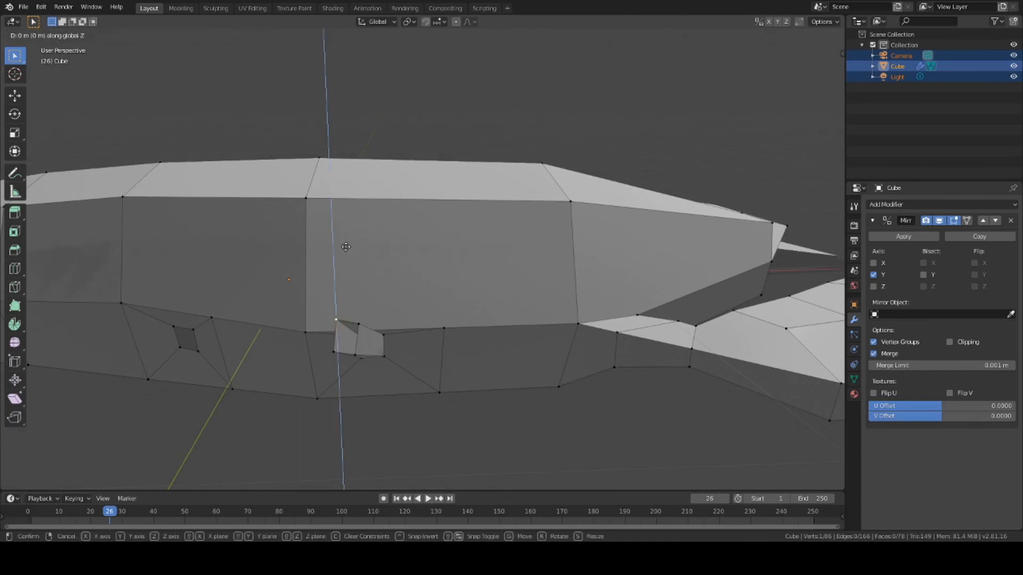
pyautogui.click(349, 263)
# Select the four end vertices of the front leg stub and extrude them a short distance outward along the Y axis.
pyautogui.moveTo(349, 263); pyautogui.dragTo(538, 399, button='middle')
pyautogui.keyDown('shift'); pyautogui.click(349, 396); pyautogui.keyUp('shift')
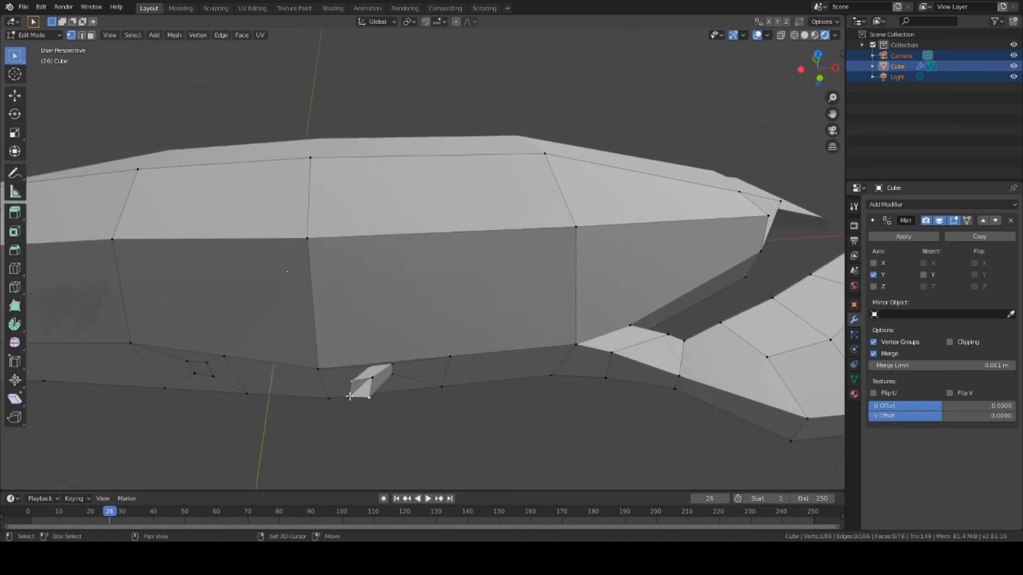
pyautogui.keyDown('shift'); pyautogui.click(375, 378); pyautogui.keyUp('shift')
pyautogui.moveTo(431, 423); pyautogui.dragTo(436, 433, button='middle')
pyautogui.press('e')
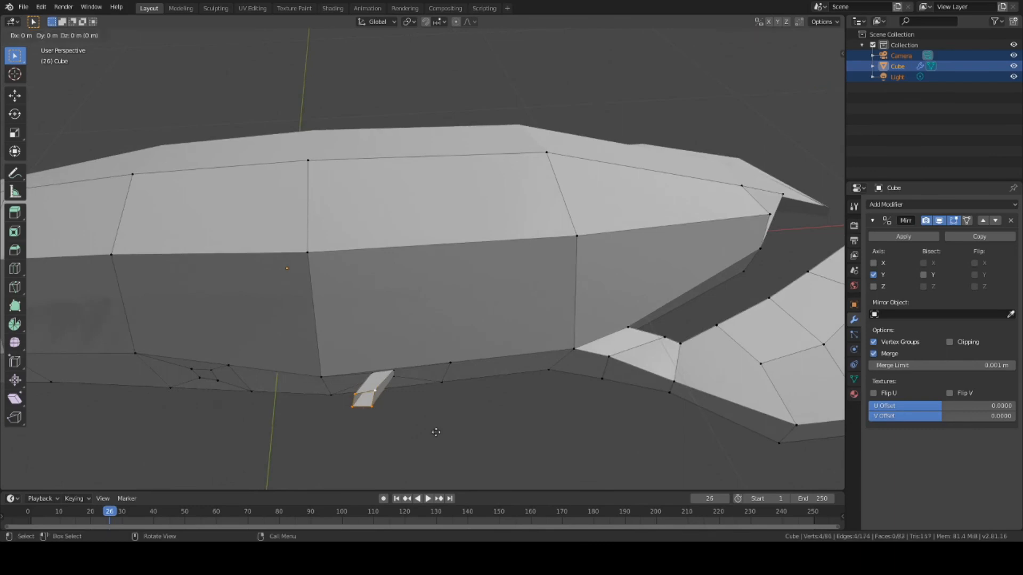
pyautogui.press('y')
pyautogui.click(433, 441)
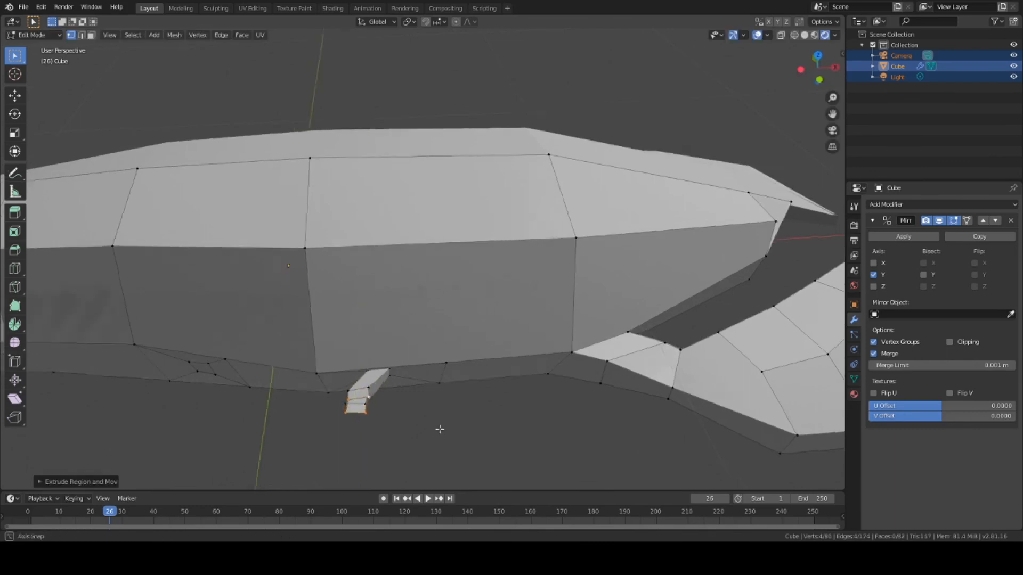
# Select the two claw-side vertices of the new end loop and move them slightly towards the claw.
pyautogui.moveTo(438, 424); pyautogui.dragTo(271, 349, button='middle')
pyautogui.click(280, 349)
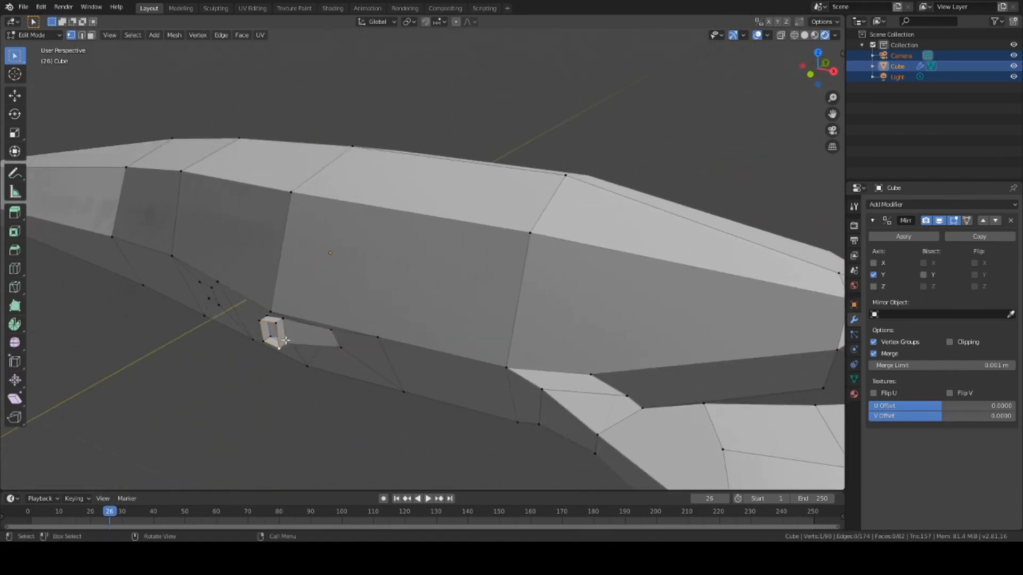
pyautogui.keyDown('shift'); pyautogui.click(277, 323); pyautogui.keyUp('shift')
pyautogui.press('g')
pyautogui.click(288, 329)
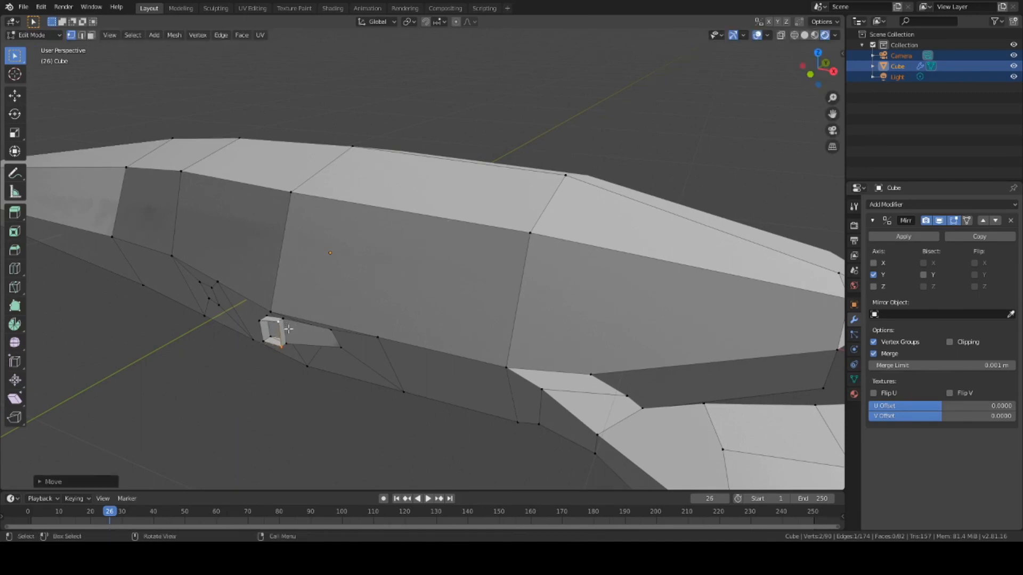
# Select the four end vertices of the front leg stub and extrude them about 0.43 m outward along the Y axis.
pyautogui.moveTo(334, 389); pyautogui.dragTo(372, 382, button='middle')
pyautogui.click(335, 336)
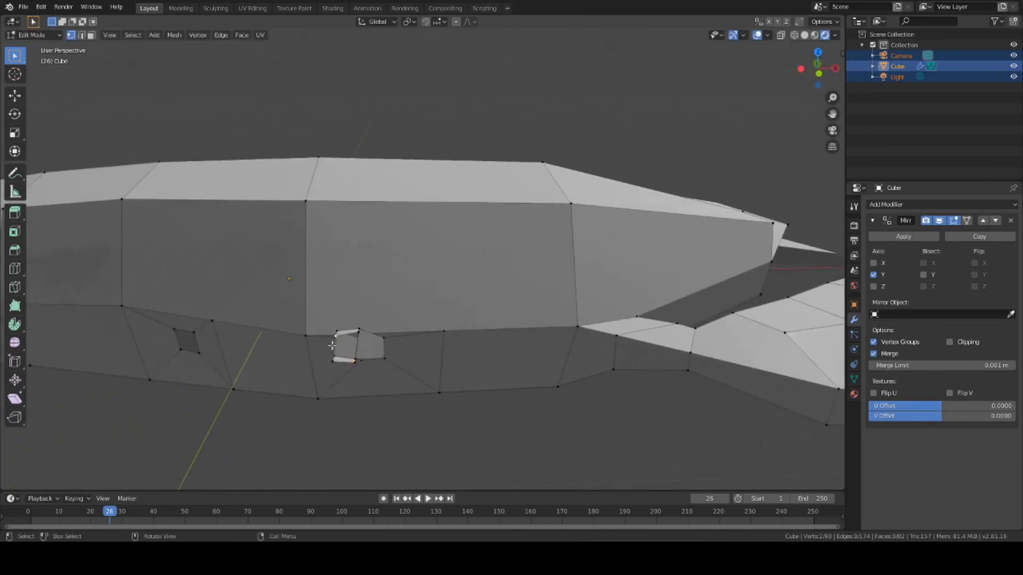
pyautogui.keyDown('shift'); pyautogui.click(333, 361); pyautogui.keyUp('shift')
pyautogui.keyDown('shift'); pyautogui.click(355, 362); pyautogui.keyUp('shift')
pyautogui.keyDown('shift'); pyautogui.click(357, 333); pyautogui.keyUp('shift')
pyautogui.moveTo(425, 419); pyautogui.dragTo(520, 464, button='middle')
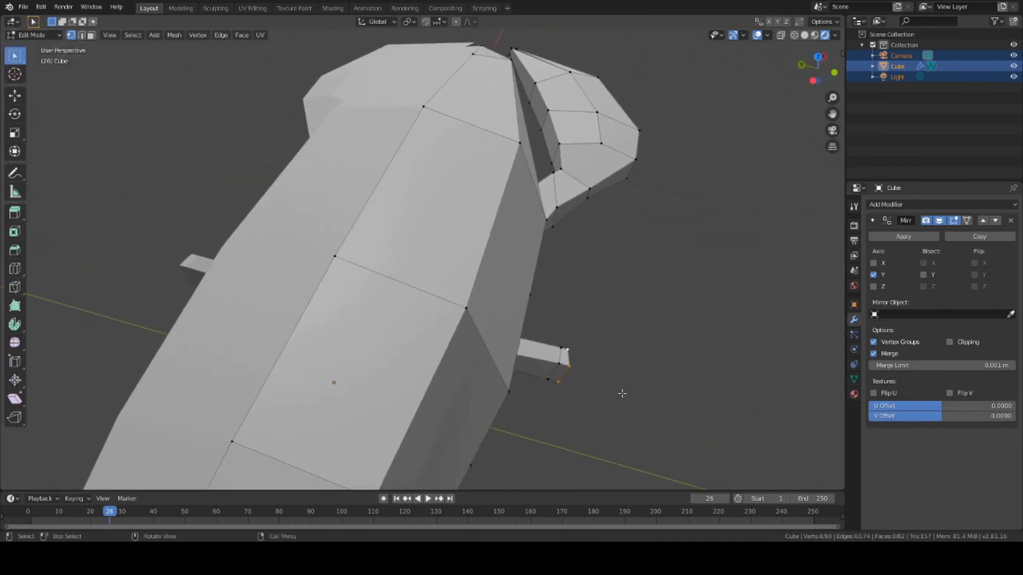
pyautogui.moveTo(621, 393); pyautogui.dragTo(456, 360, button='middle')
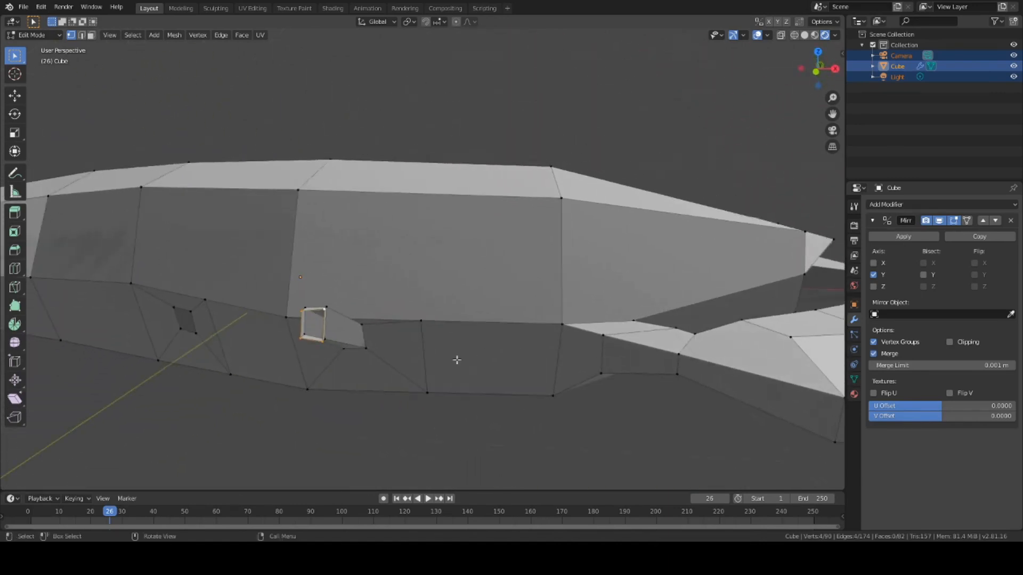
pyautogui.press('e')
pyautogui.press('z')
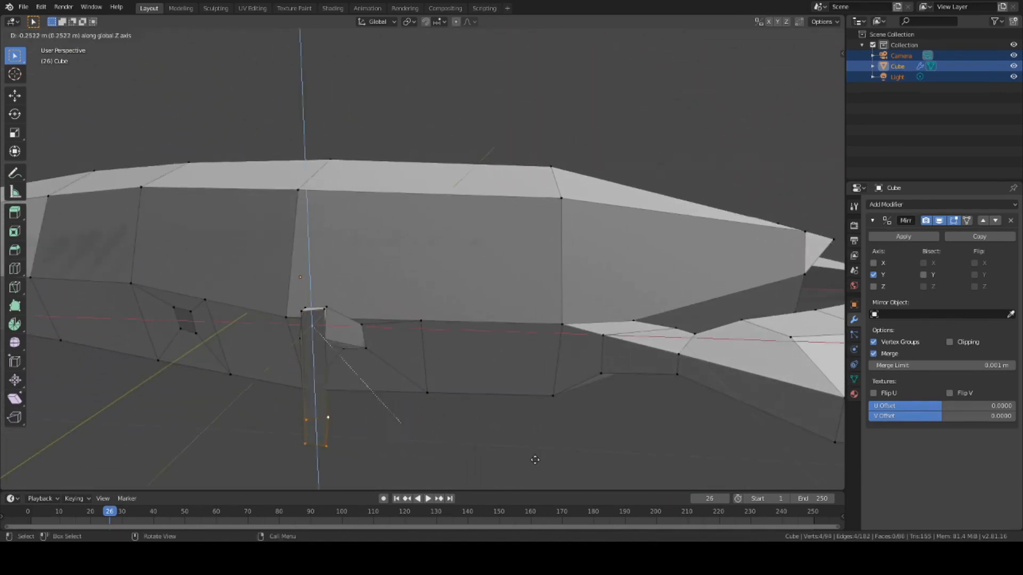
pyautogui.press('z')
pyautogui.press('z')
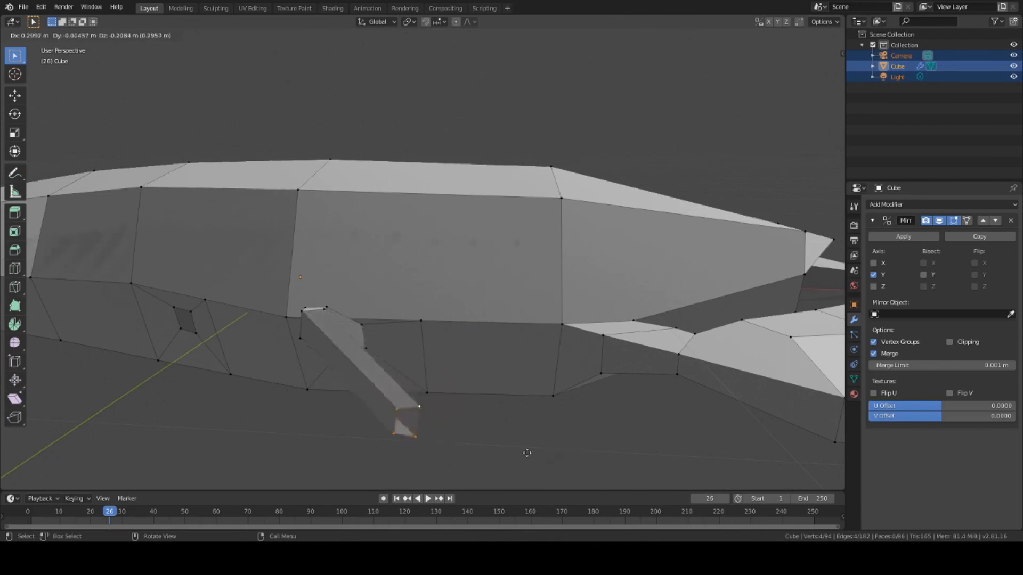
pyautogui.press('x')
pyautogui.press('x')
pyautogui.press('x')
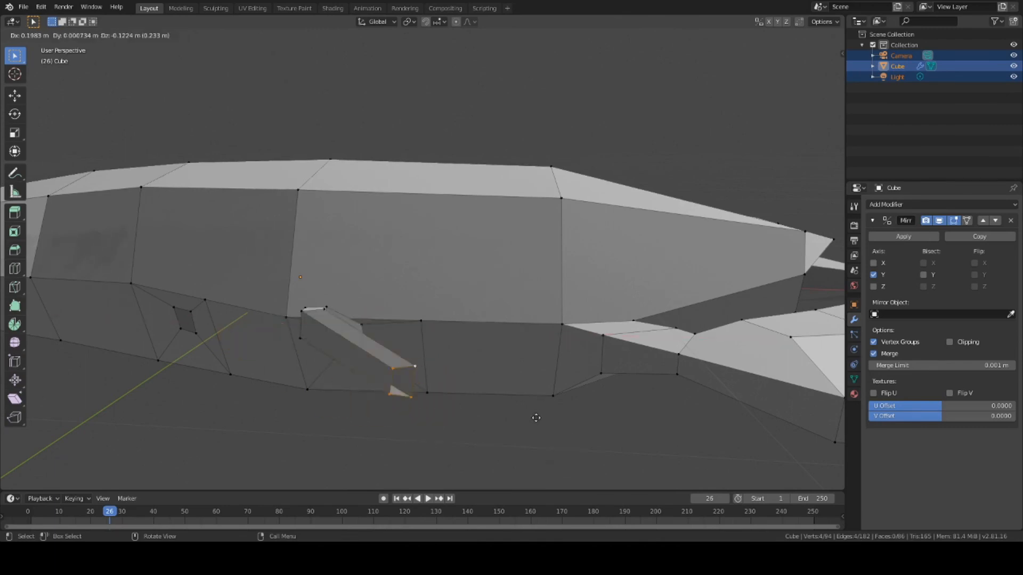
pyautogui.press('x')
pyautogui.press('x')
pyautogui.press('x')
pyautogui.press('x')
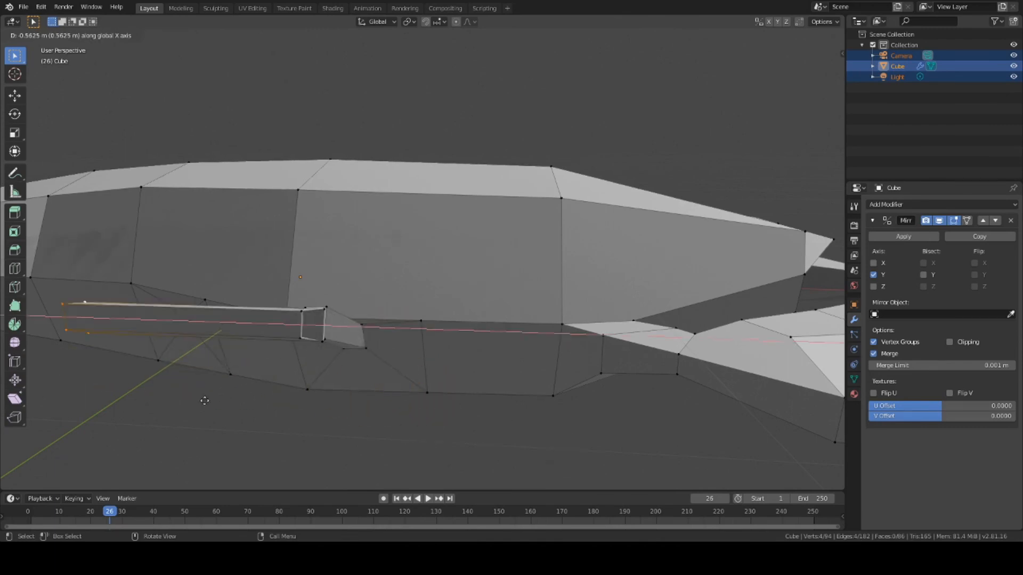
pyautogui.middleClick(205, 401)
pyautogui.moveTo(205, 401); pyautogui.dragTo(319, 461, button='middle')
pyautogui.middleClick(320, 461)
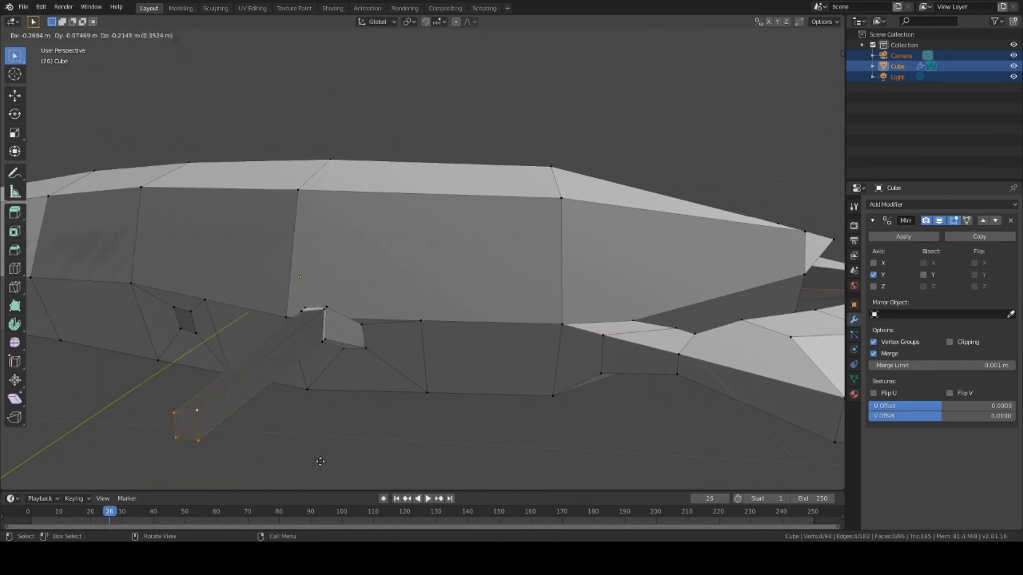
pyautogui.middleClick(349, 449)
pyautogui.middleClick(359, 383)
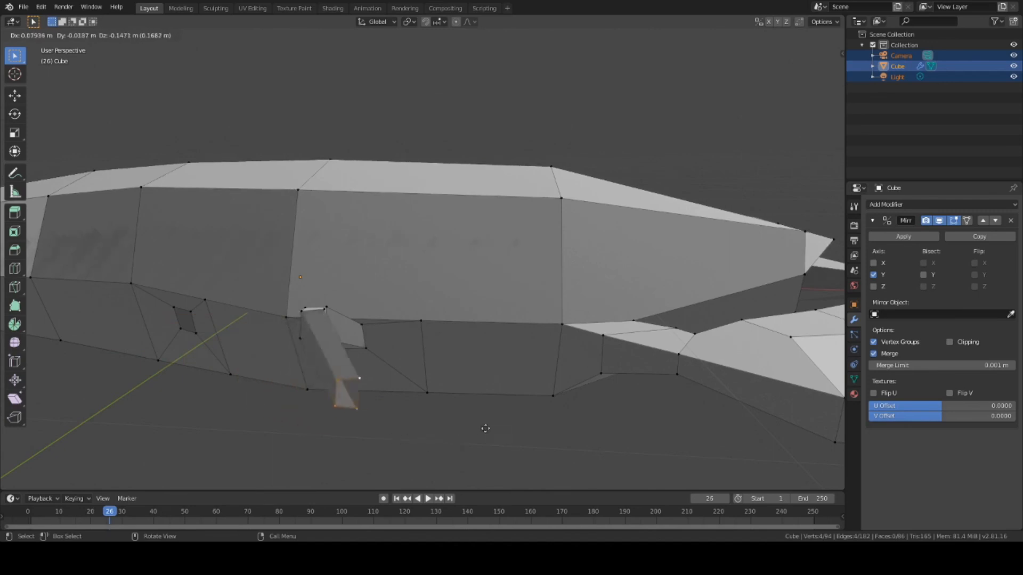
pyautogui.middleClick(661, 367)
pyautogui.middleClick(657, 369)
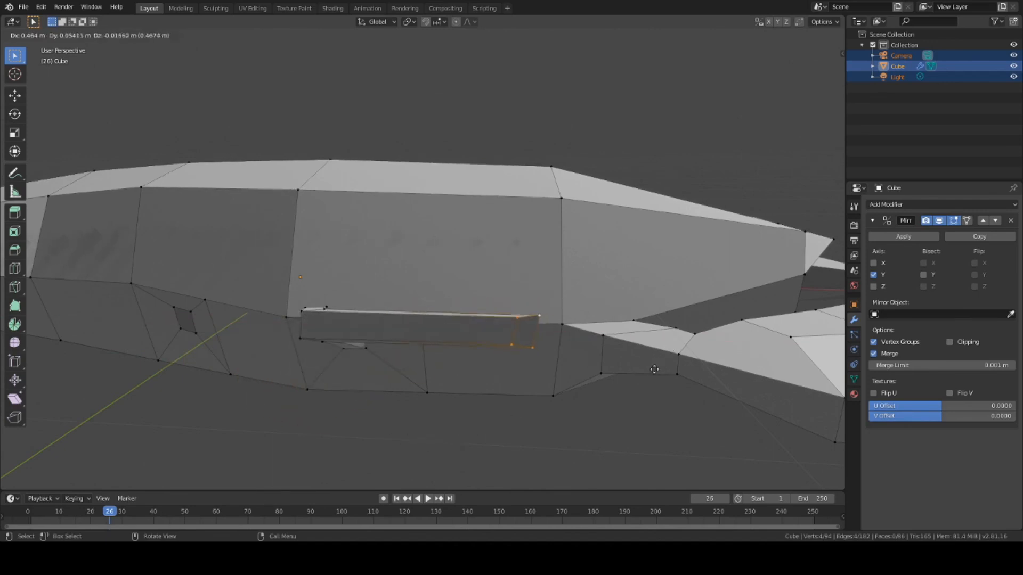
pyautogui.middleClick(339, 481)
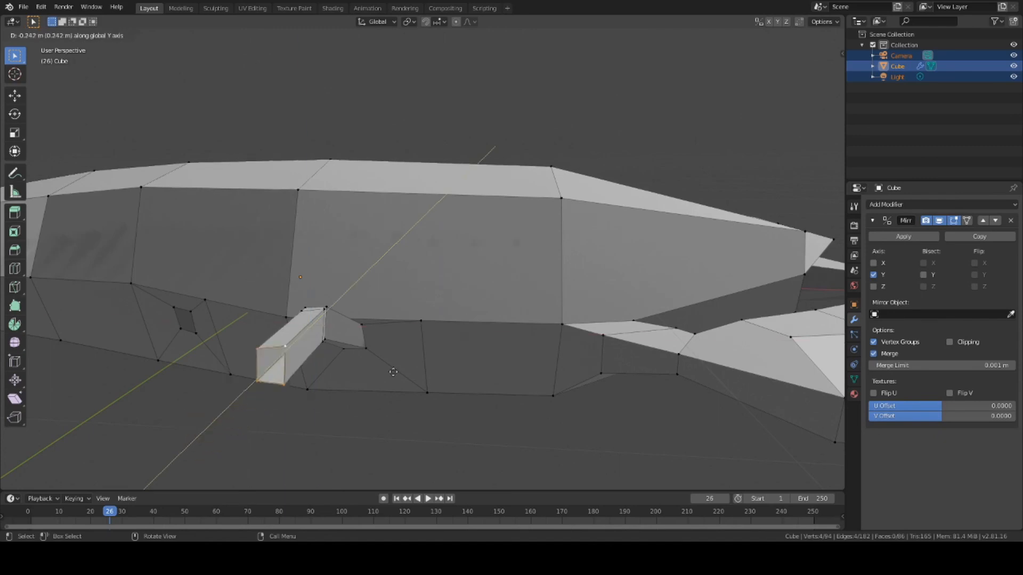
pyautogui.middleClick(339, 341)
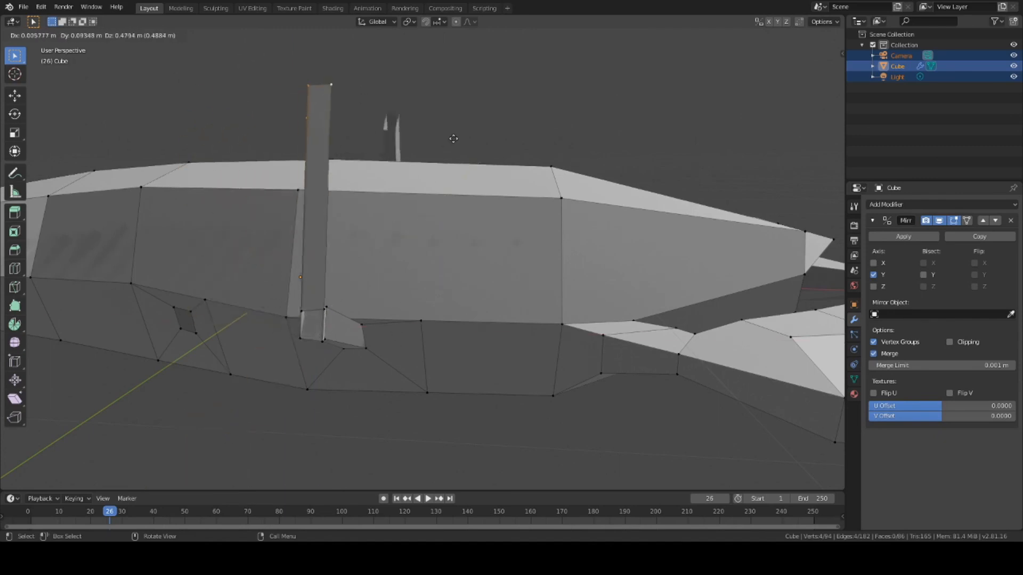
pyautogui.middleClick(451, 136)
pyautogui.middleClick(452, 135)
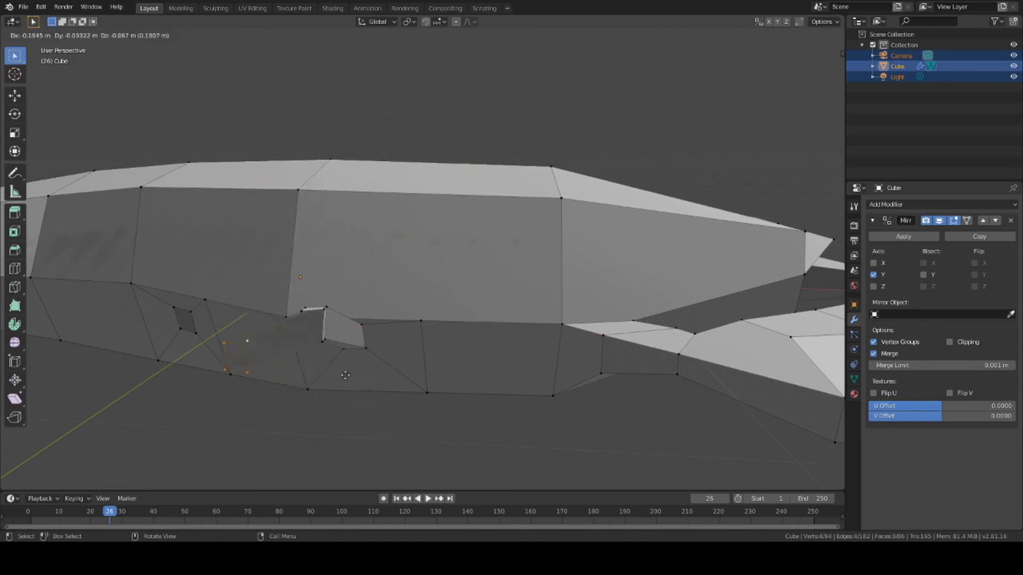
pyautogui.middleClick(368, 451)
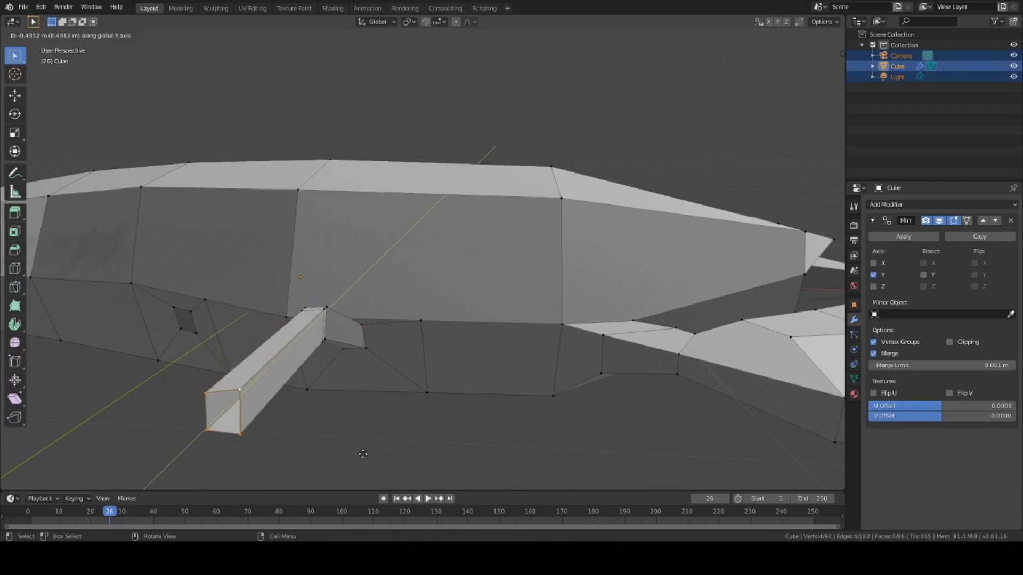
pyautogui.click(362, 454)
# Lower the end loop of the extruded front leg along the Z axis so the segment slopes downward.
pyautogui.moveTo(381, 419); pyautogui.dragTo(387, 364, button='middle')
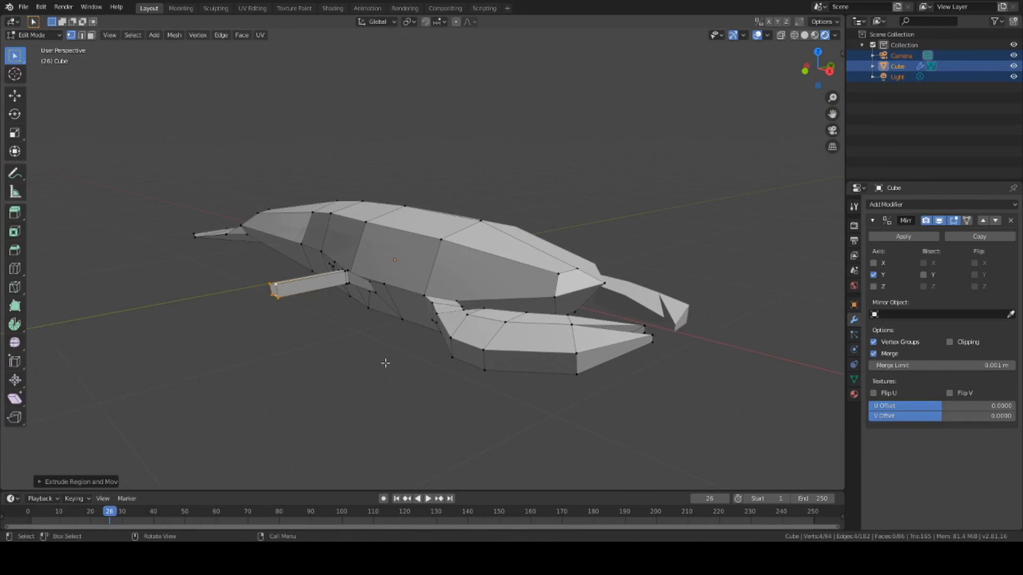
pyautogui.press('g')
pyautogui.press('z')
pyautogui.click(393, 397)
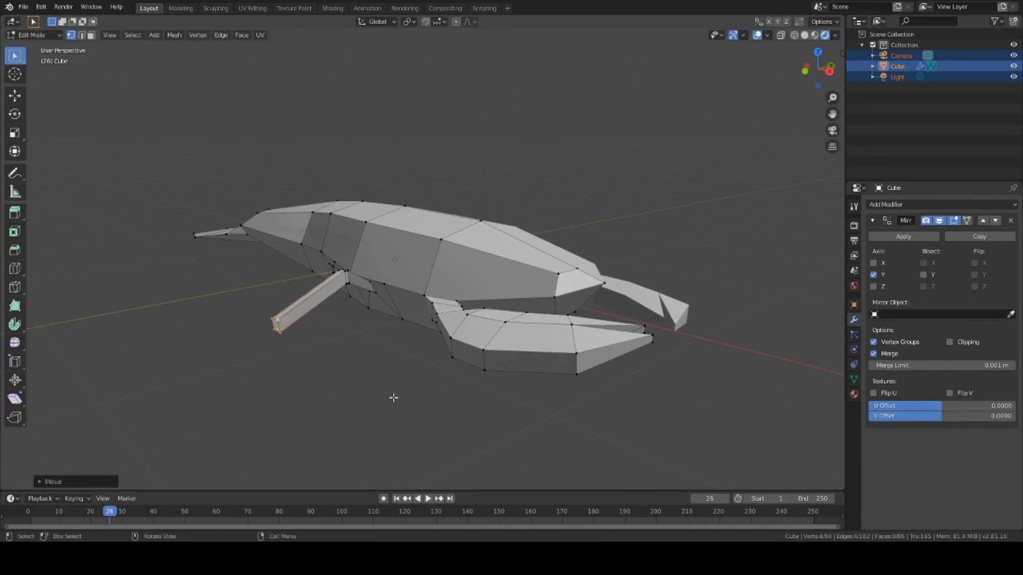
# Shift the leg's end loop towards the claw along the X axis, keeping the segment angled slightly forward.
pyautogui.press('g')
pyautogui.press('x')
pyautogui.click(436, 409)
pyautogui.moveTo(435, 409); pyautogui.dragTo(500, 416, button='middle')
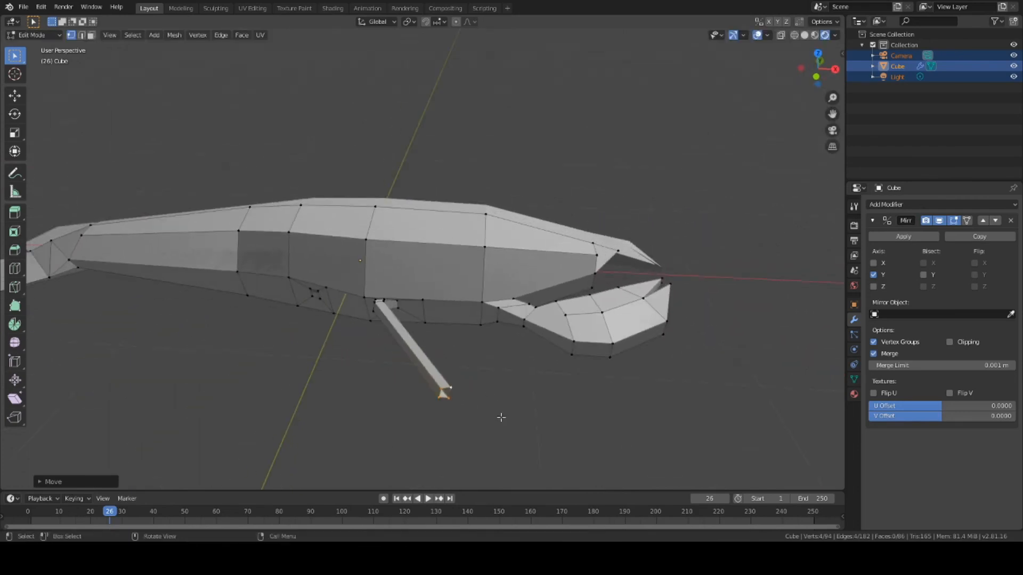
pyautogui.press('g')
pyautogui.press('x')
pyautogui.click(481, 417)
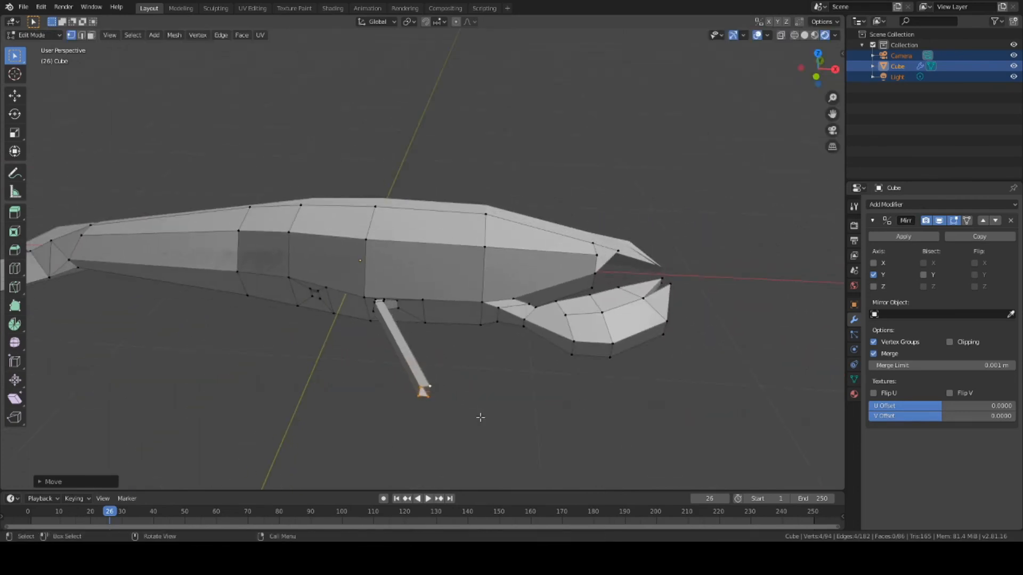
# Move the leg's end loop towards the body along the Y axis and close its open end with a face.
pyautogui.moveTo(480, 417); pyautogui.dragTo(332, 389, button='middle')
pyautogui.press('g')
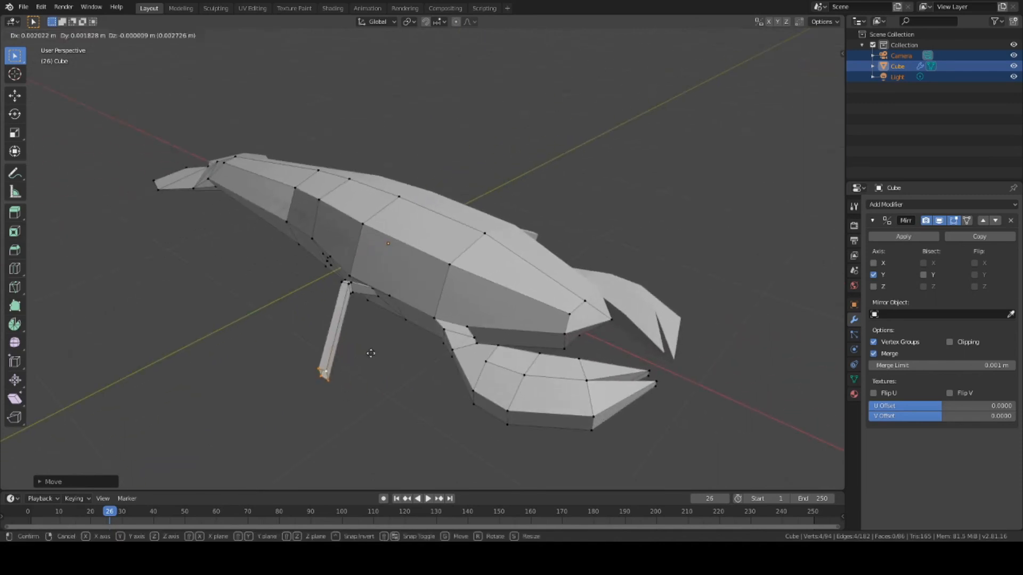
pyautogui.press('y')
pyautogui.click(401, 337)
pyautogui.moveTo(401, 337); pyautogui.dragTo(473, 363, button='middle')
pyautogui.moveTo(302, 359); pyautogui.dragTo(611, 407, button='middle')
pyautogui.click(361, 368)
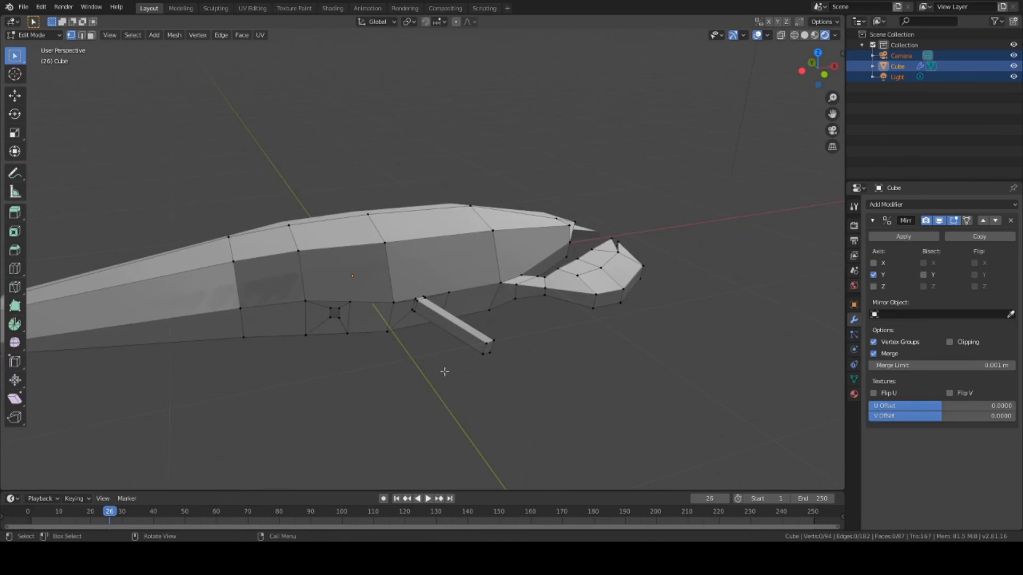
# Select all twelve vertices of the outer front leg segment, including its joint near the body.
pyautogui.moveTo(444, 371)
pyautogui.mouseDown(button='middle')
pyautogui.moveTo(520, 338)
pyautogui.moveTo(469, 309)
pyautogui.moveTo(342, 282)
pyautogui.moveTo(269, 327)
pyautogui.moveTo(257, 350)
pyautogui.moveTo(286, 336)
pyautogui.moveTo(266, 350)
pyautogui.moveTo(220, 355)
pyautogui.moveTo(292, 347)
pyautogui.moveTo(291, 328)
pyautogui.moveTo(373, 320)
pyautogui.moveTo(449, 322)
pyautogui.moveTo(481, 335)
pyautogui.mouseUp(button='middle')
pyautogui.keyDown('shift'); pyautogui.click(221, 360); pyautogui.keyUp('shift')
pyautogui.press('c')
pyautogui.rightClick(302, 322)
pyautogui.keyDown('shift'); pyautogui.click(495, 339); pyautogui.keyUp('shift')
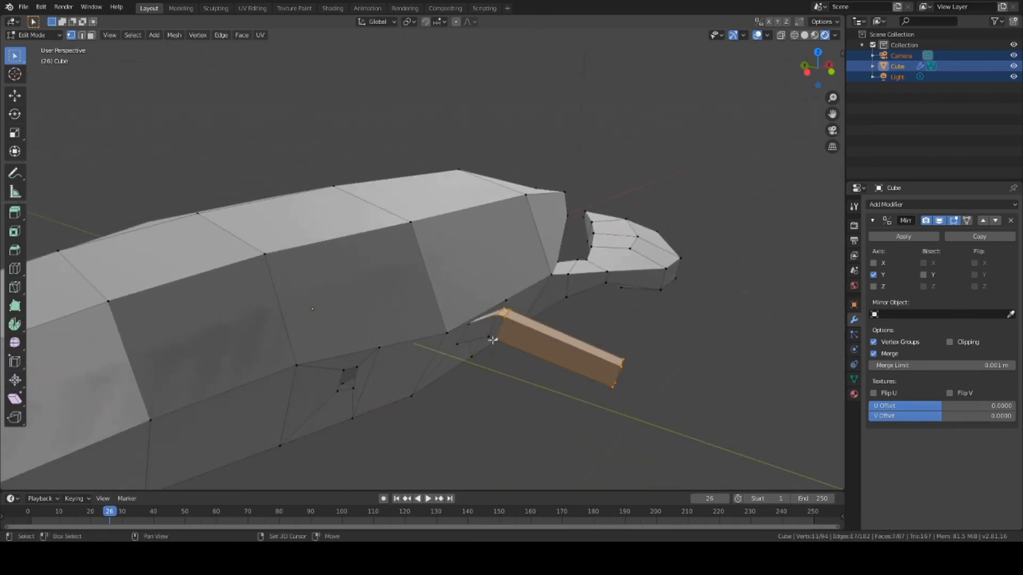
pyautogui.moveTo(655, 321); pyautogui.dragTo(362, 320, button='middle')
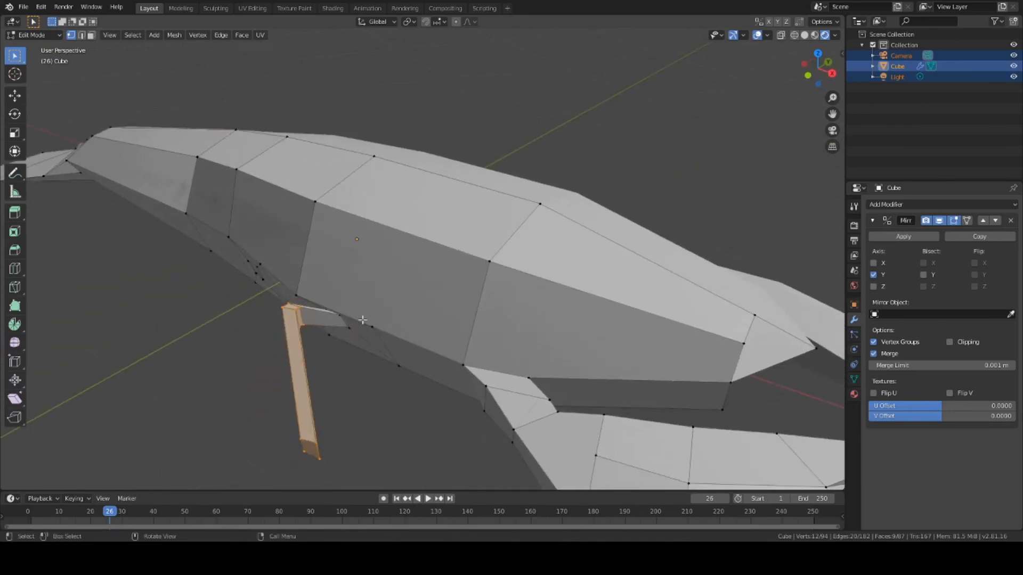
pyautogui.hotkey('ctrl', 'c')
pyautogui.hotkey('ctrl', 'v')
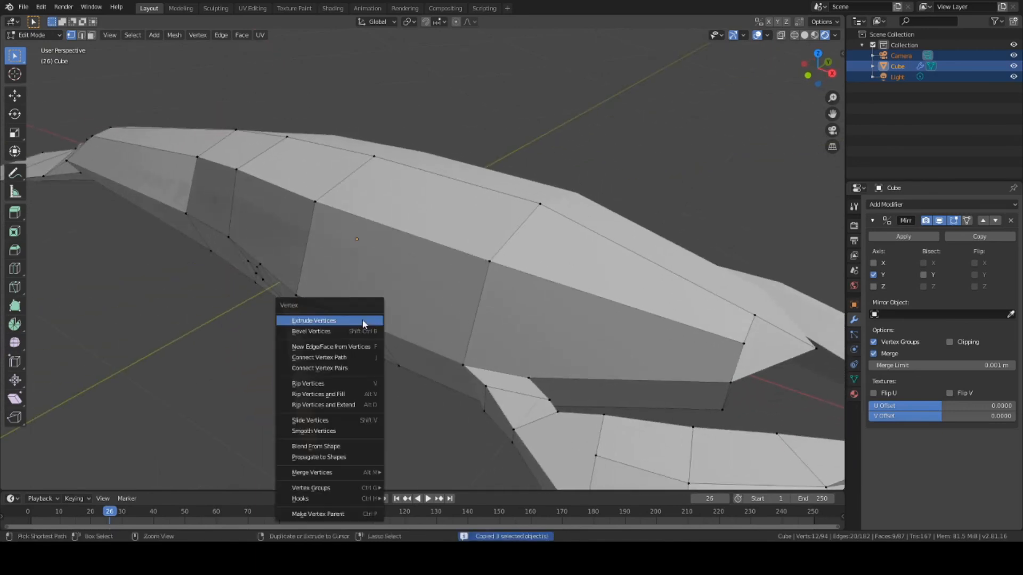
pyautogui.click(334, 317)
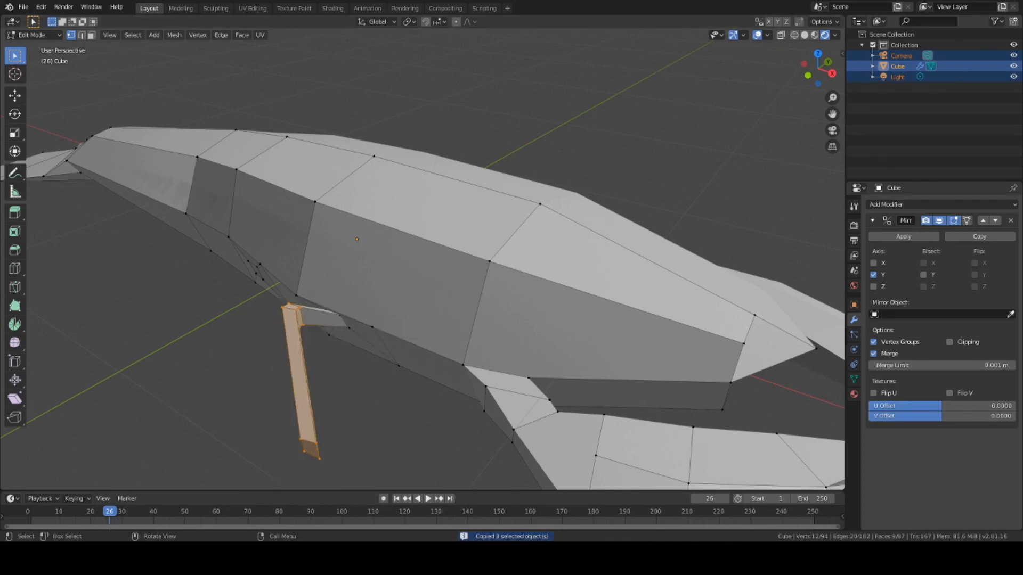
pyautogui.click(40, 6)
pyautogui.click(35, 9)
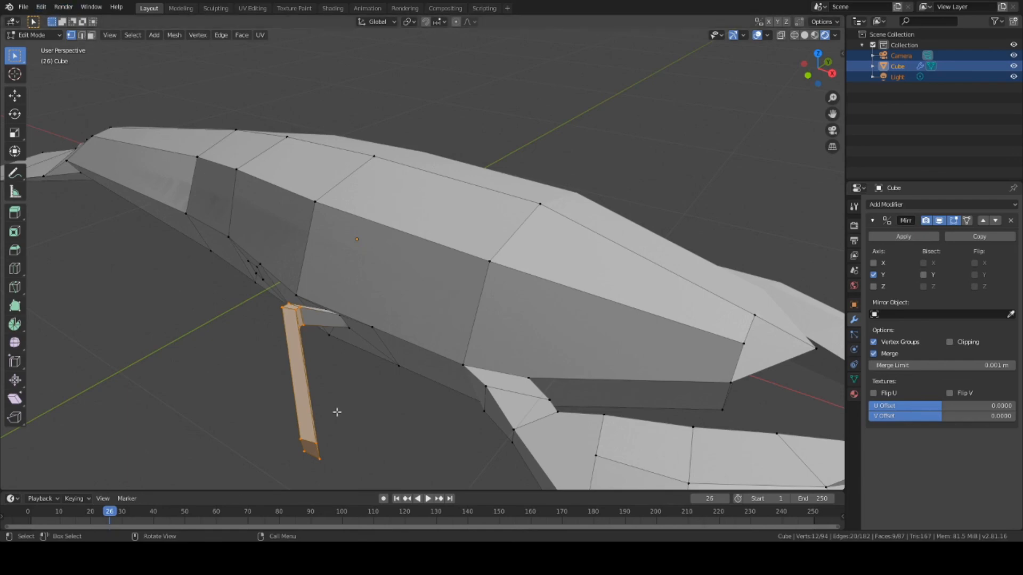
# Duplicate the selected leg segment towards the tail along the X axis and place the copy near the rear opening.
pyautogui.hotkey('shift', 'd')
pyautogui.press('x')
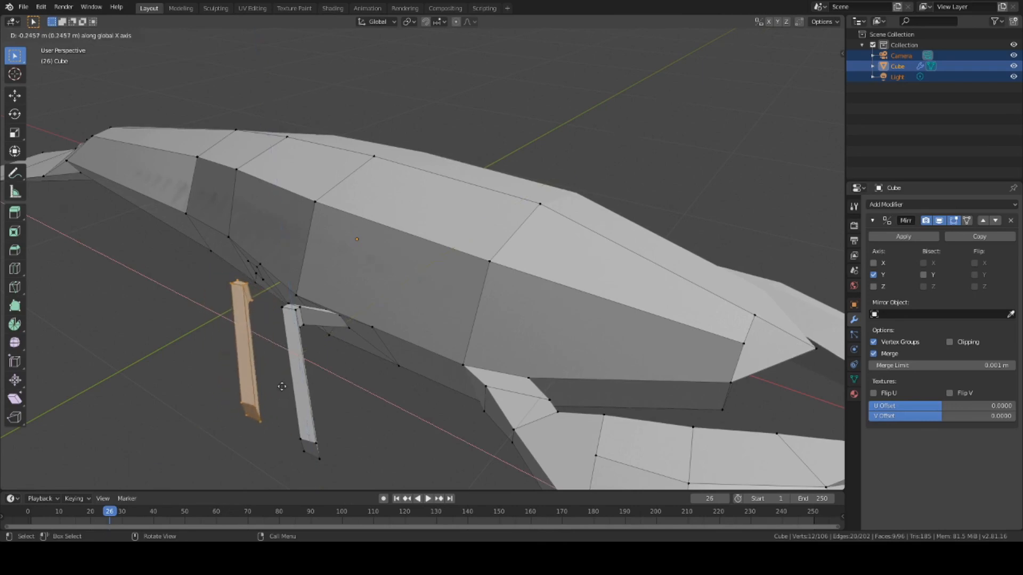
pyautogui.click(255, 370)
pyautogui.moveTo(255, 369); pyautogui.dragTo(331, 394, button='middle')
pyautogui.press('g')
pyautogui.click(388, 421)
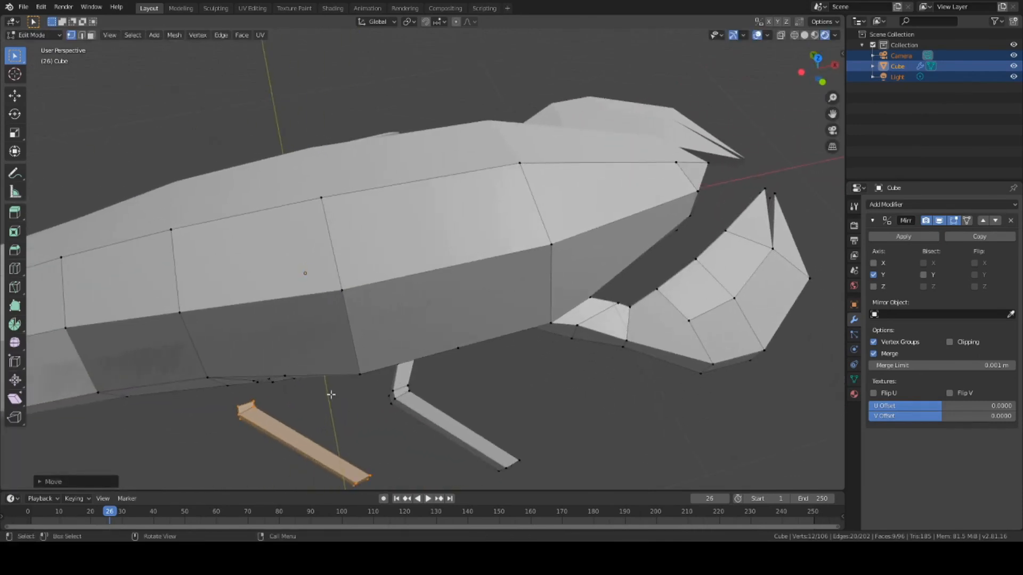
# Move the leg copy slightly towards the claw along the X axis and towards the body along the Y axis.
pyautogui.press('g')
pyautogui.press('x')
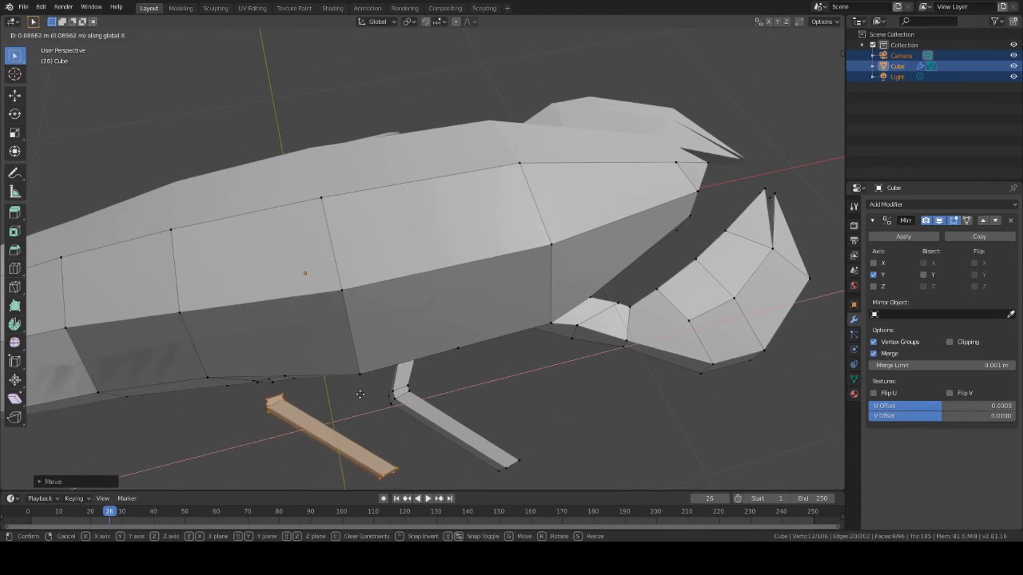
pyautogui.click(360, 395)
pyautogui.moveTo(360, 394); pyautogui.dragTo(349, 377, button='middle')
pyautogui.press('g')
pyautogui.press('y')
pyautogui.click(425, 348)
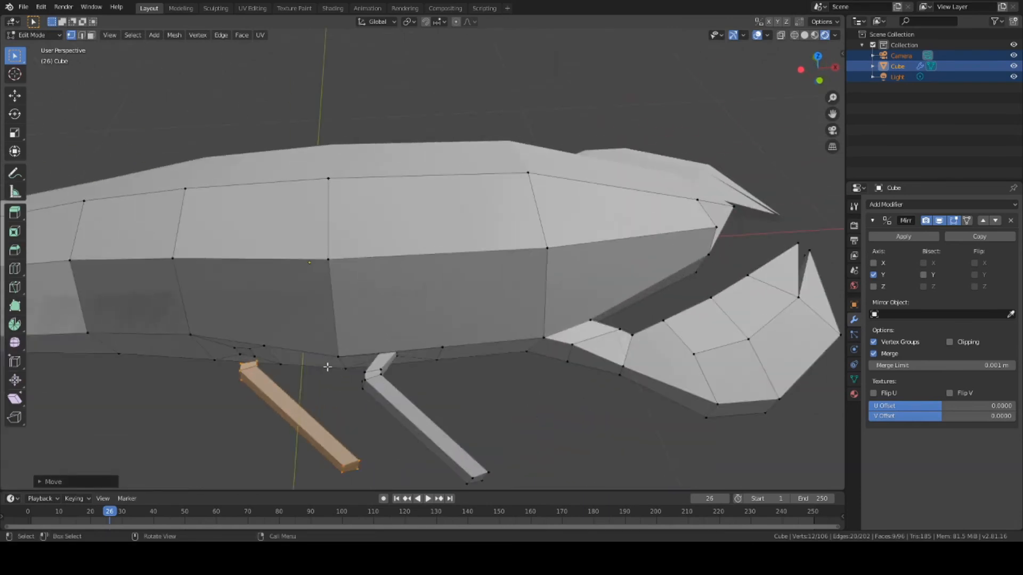
# Shift the leg copy slightly towards the tail and lower it a little below the rear opening.
pyautogui.press('g')
pyautogui.click(309, 368)
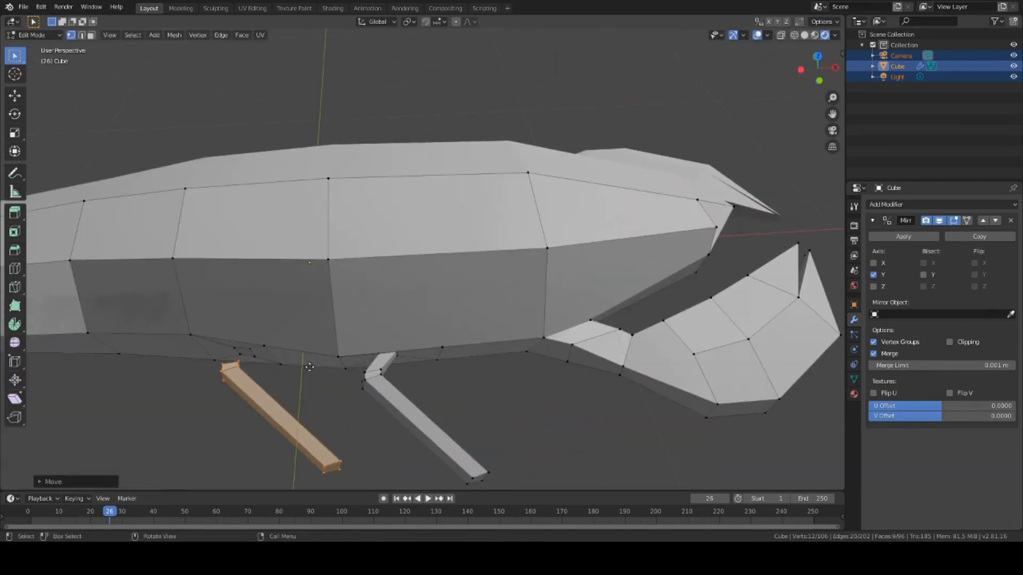
pyautogui.press('g')
pyautogui.click(314, 385)
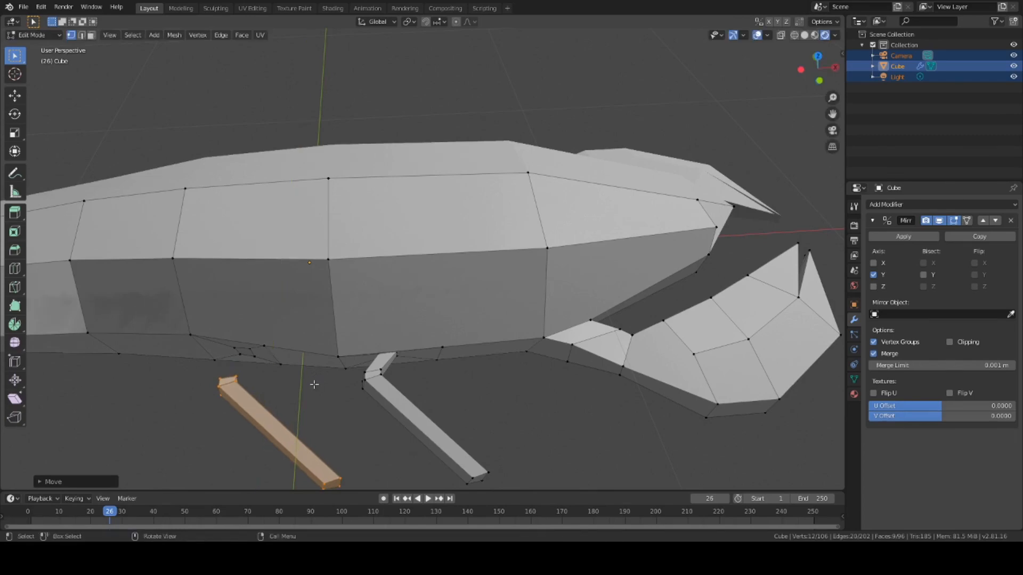
# Connect the corner vertices of the rear opening to the matching upper vertices of the leg copy with edges.
pyautogui.moveTo(314, 385); pyautogui.dragTo(469, 366, button='middle')
pyautogui.click(477, 368)
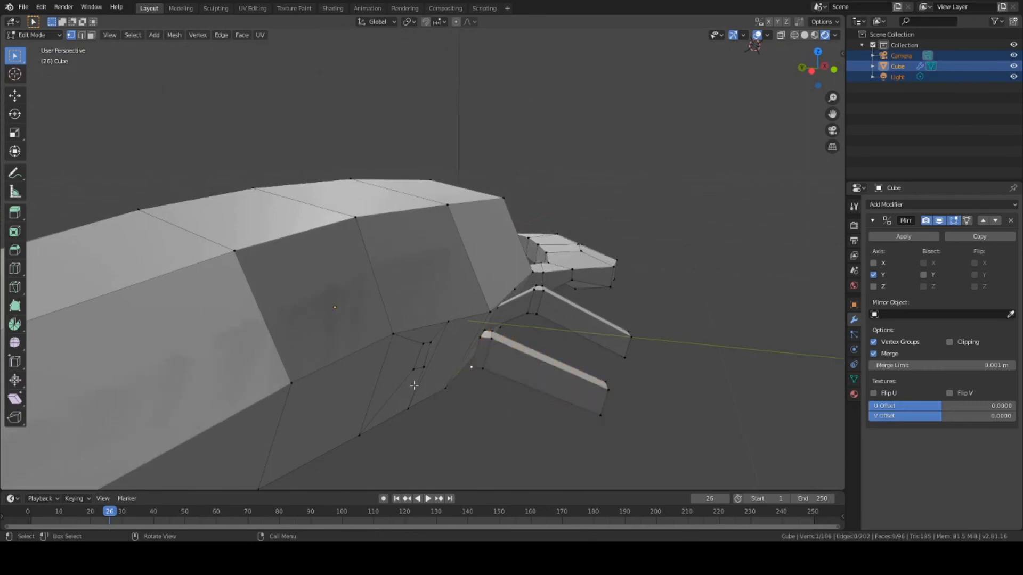
pyautogui.moveTo(448, 383); pyautogui.dragTo(440, 371, button='middle')
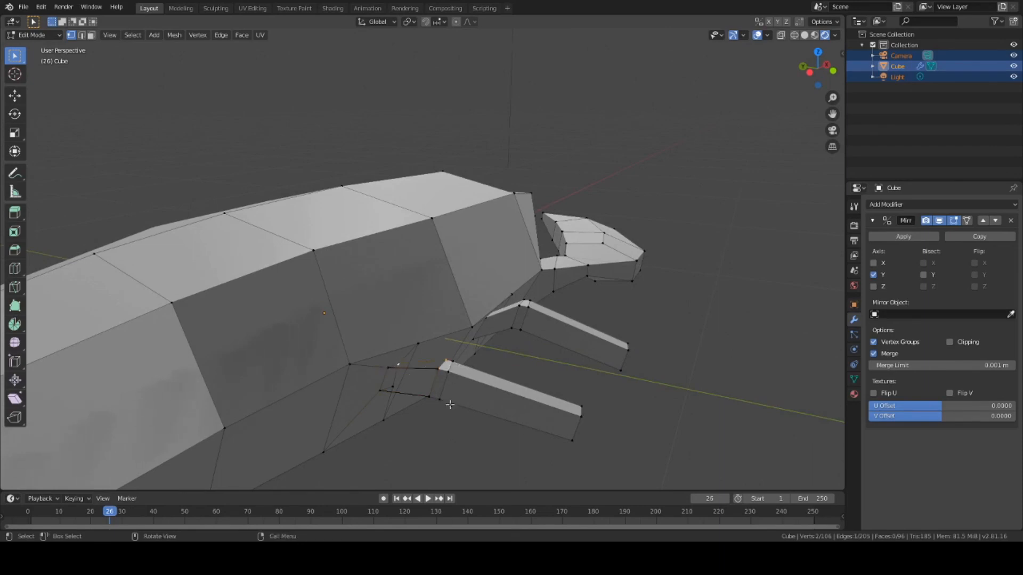
pyautogui.moveTo(450, 405); pyautogui.dragTo(267, 320, button='middle')
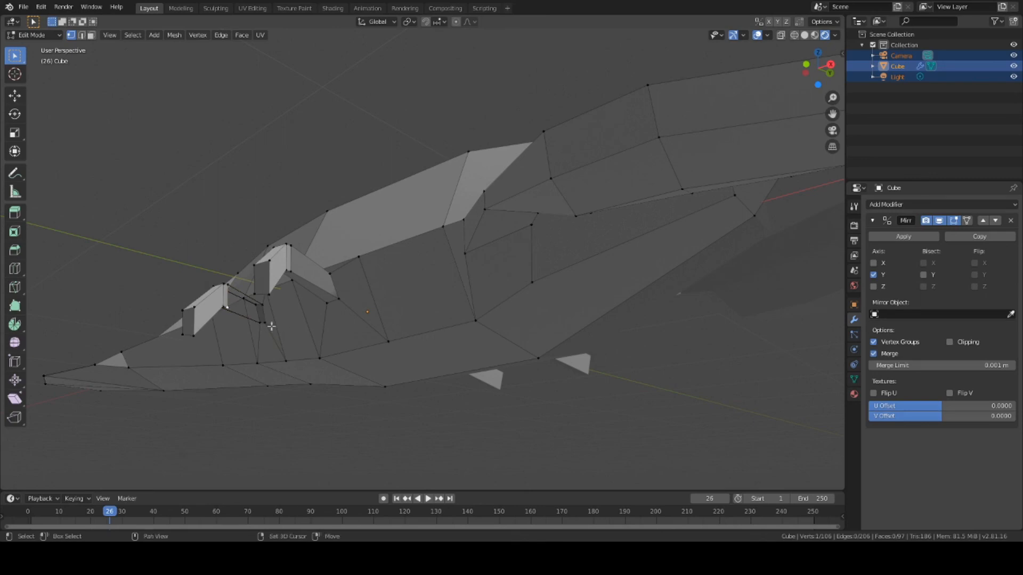
# Fill the claw-facing side between the rear opening and the upper end of the leg copy with a face.
pyautogui.moveTo(332, 401); pyautogui.dragTo(419, 413, button='middle')
pyautogui.scroll(1, 419, 413)
pyautogui.scroll(1, 325, 364)
pyautogui.moveTo(331, 368); pyautogui.dragTo(328, 388, button='middle')
pyautogui.keyDown('shift'); pyautogui.moveTo(328, 388); pyautogui.dragTo(488, 311, button='middle'); pyautogui.keyUp('shift')
pyautogui.scroll(2, 438, 424)
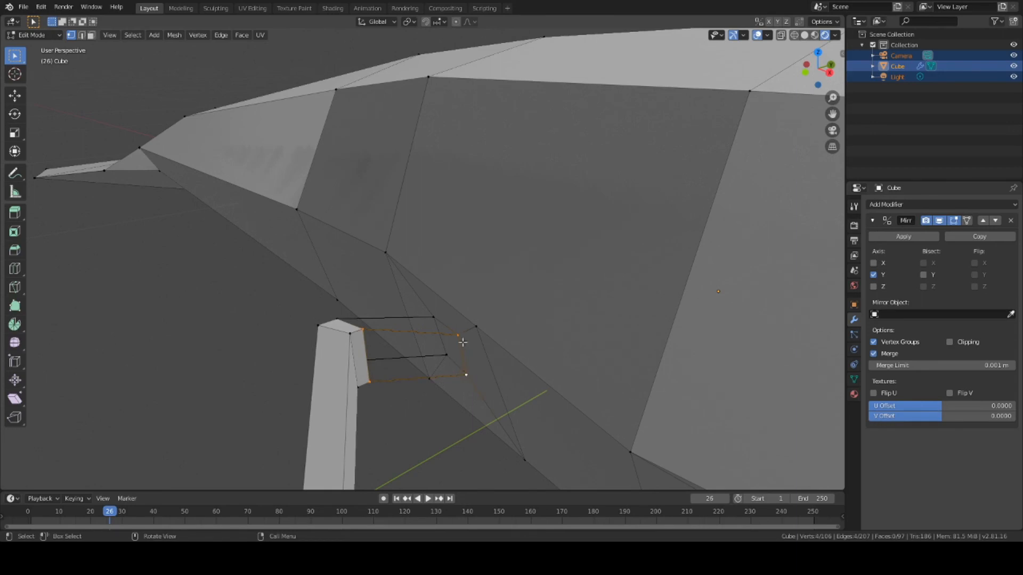
pyautogui.press('f')
pyautogui.moveTo(463, 343); pyautogui.dragTo(532, 371, button='middle')
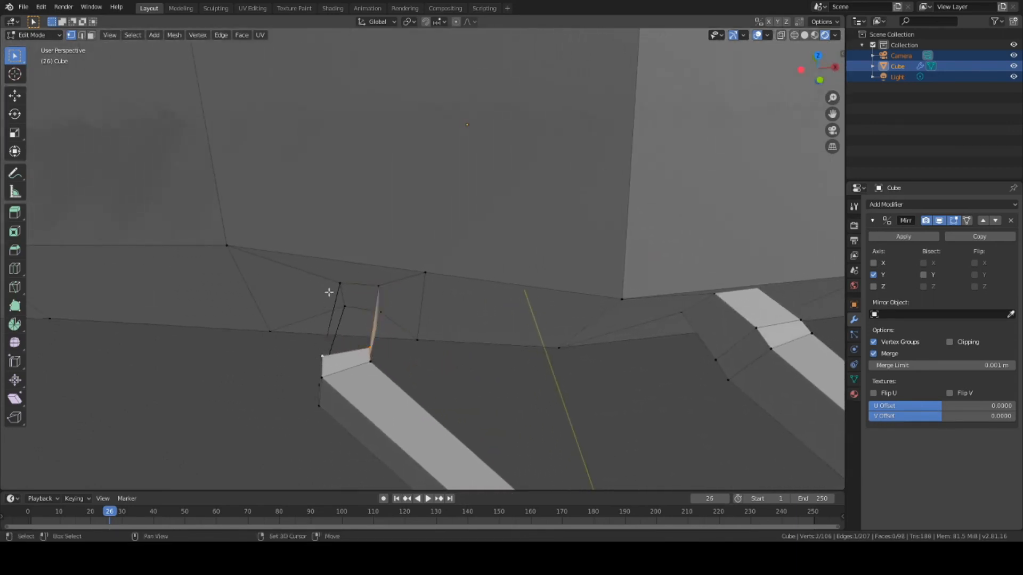
# Fill the top, tail-facing and underside gaps between the rear opening and the leg copy with faces.
pyautogui.moveTo(423, 360); pyautogui.dragTo(422, 342, button='middle')
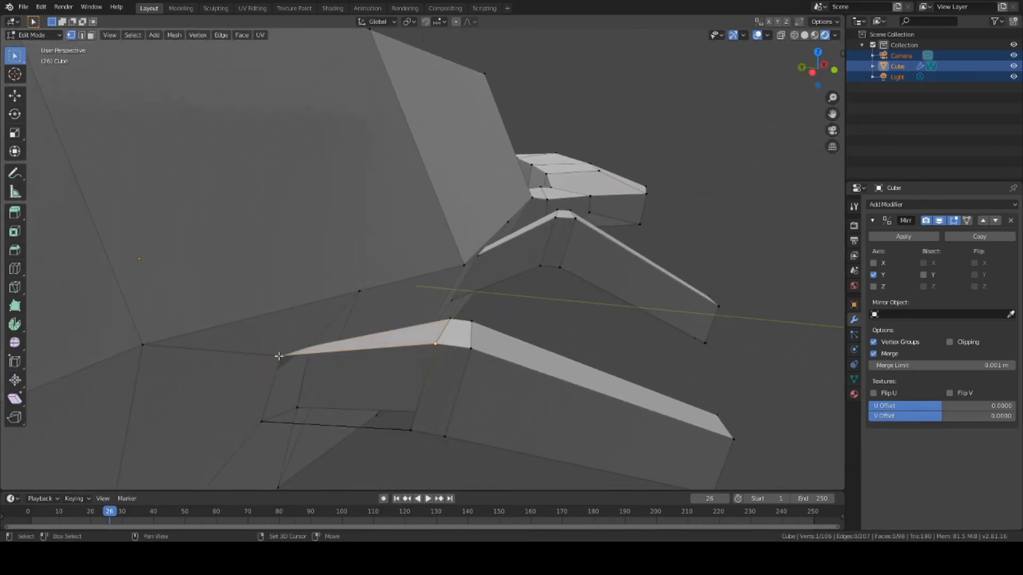
pyautogui.press('f')
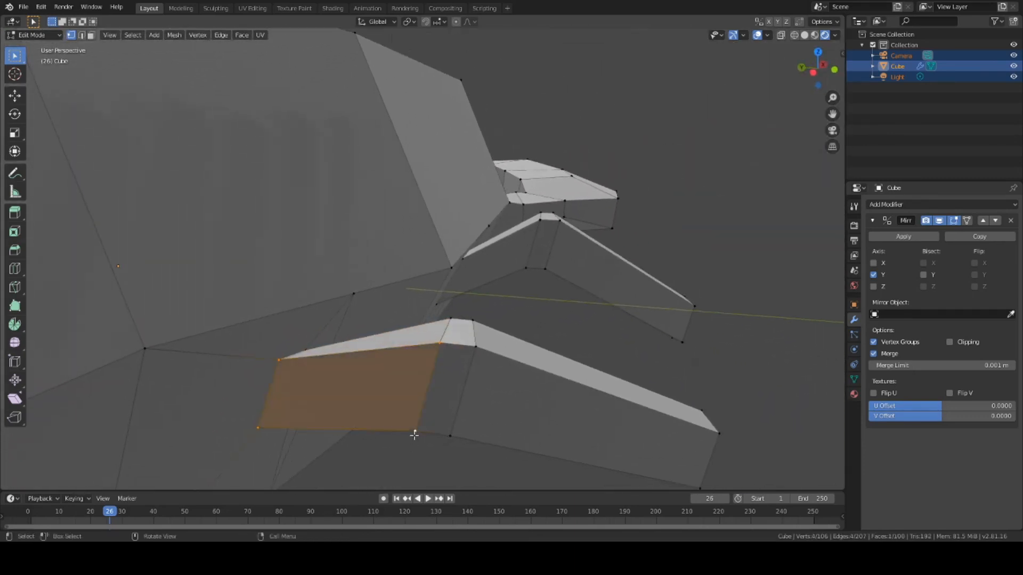
pyautogui.moveTo(413, 430); pyautogui.dragTo(425, 349, button='middle')
pyautogui.click(429, 326)
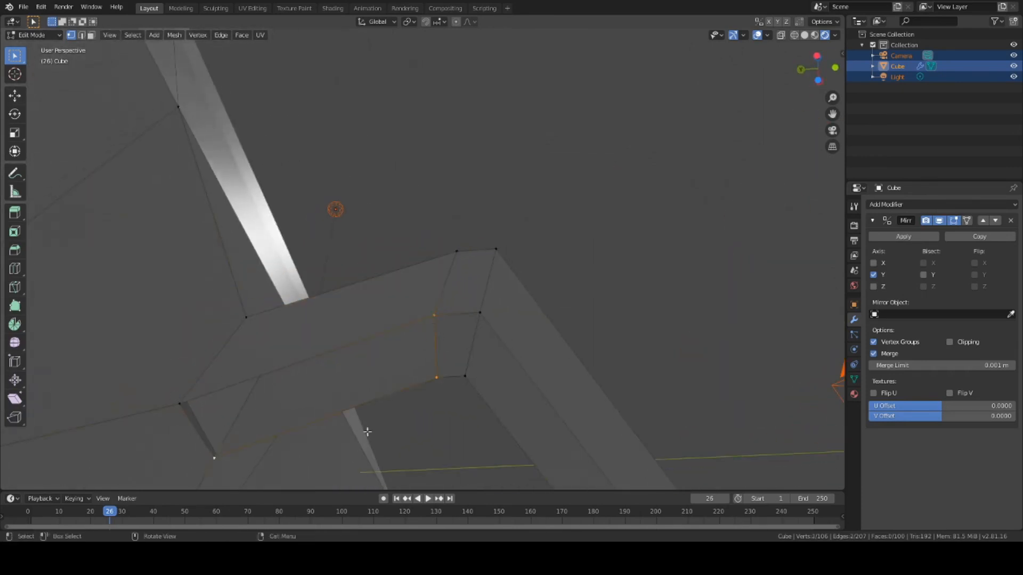
pyautogui.moveTo(304, 436); pyautogui.dragTo(274, 445, button='middle')
pyautogui.press('f')
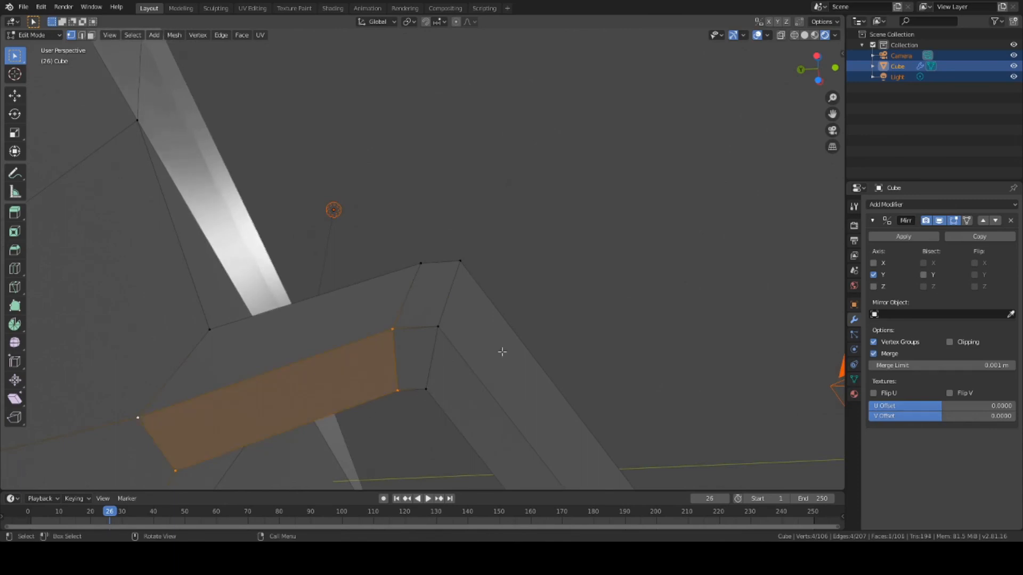
# Examine the whole creature from above and from the side, checking the body, both legs and the claw.
pyautogui.moveTo(502, 354); pyautogui.dragTo(470, 405, button='middle')
pyautogui.moveTo(553, 468); pyautogui.dragTo(459, 456, button='middle')
pyautogui.scroll(-10, 522, 352)
pyautogui.moveTo(522, 352); pyautogui.dragTo(569, 385, button='middle')
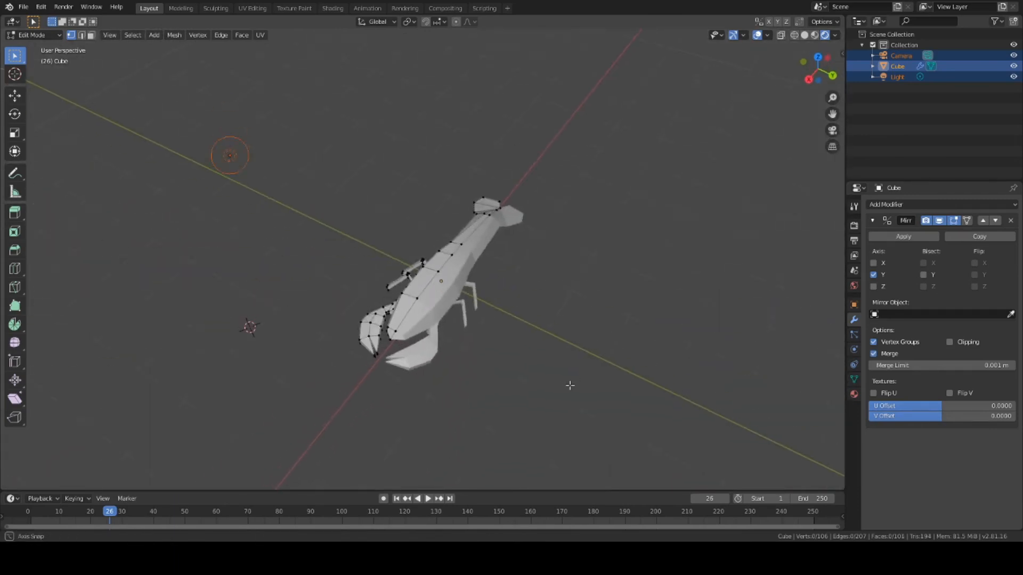
pyautogui.moveTo(261, 240); pyautogui.dragTo(375, 224, button='middle')
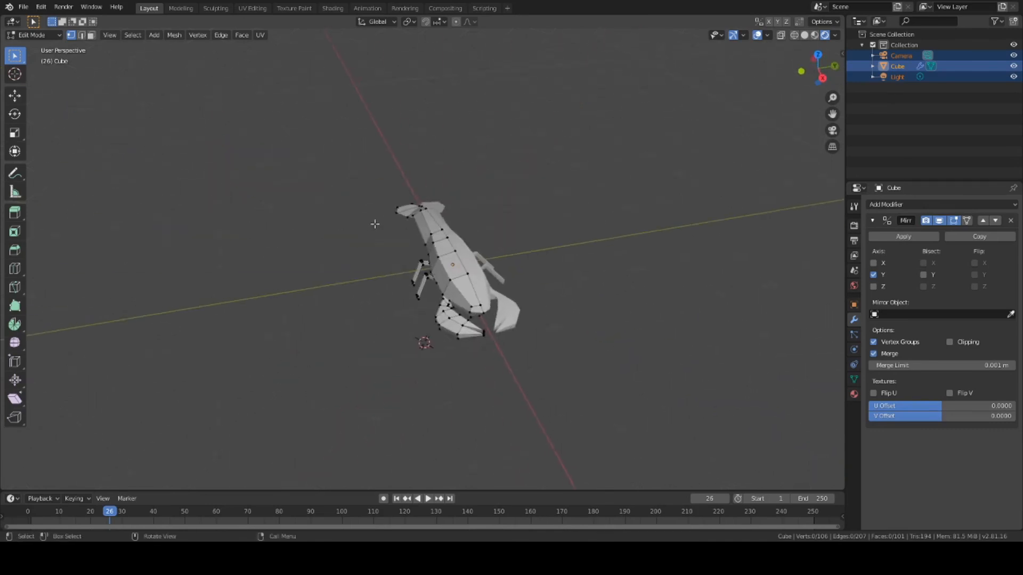
pyautogui.moveTo(469, 165); pyautogui.dragTo(508, 134, button='middle')
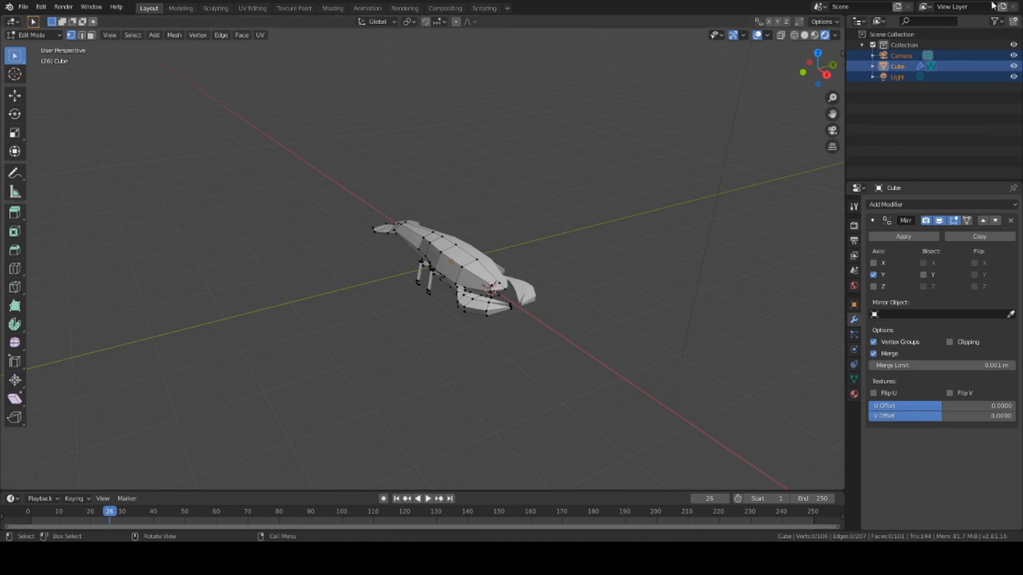
pyautogui.press('a')
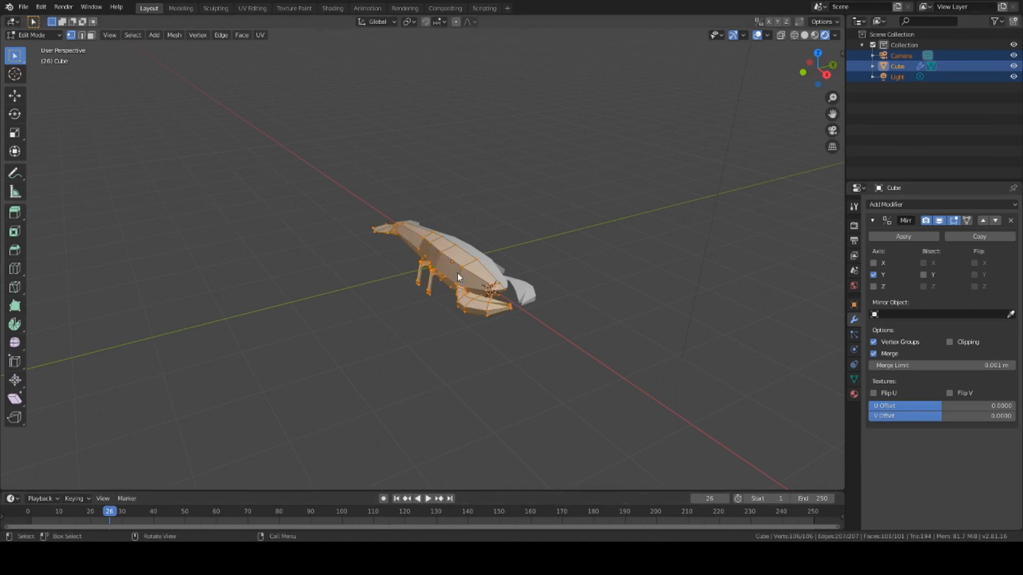
pyautogui.moveTo(459, 269); pyautogui.dragTo(424, 250, button='middle')
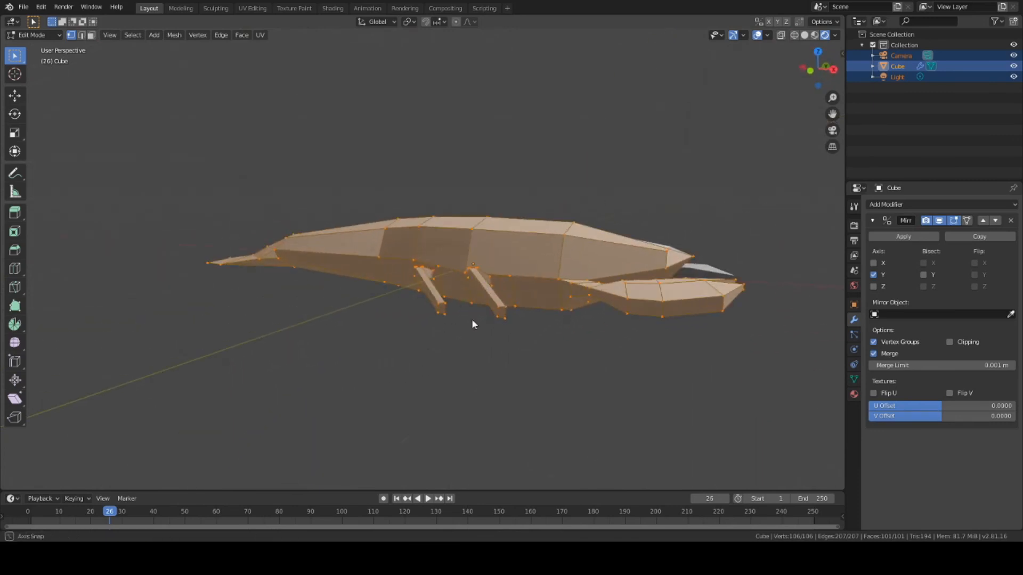
pyautogui.moveTo(471, 318); pyautogui.dragTo(439, 331, button='middle')
pyautogui.scroll(1, 439, 330)
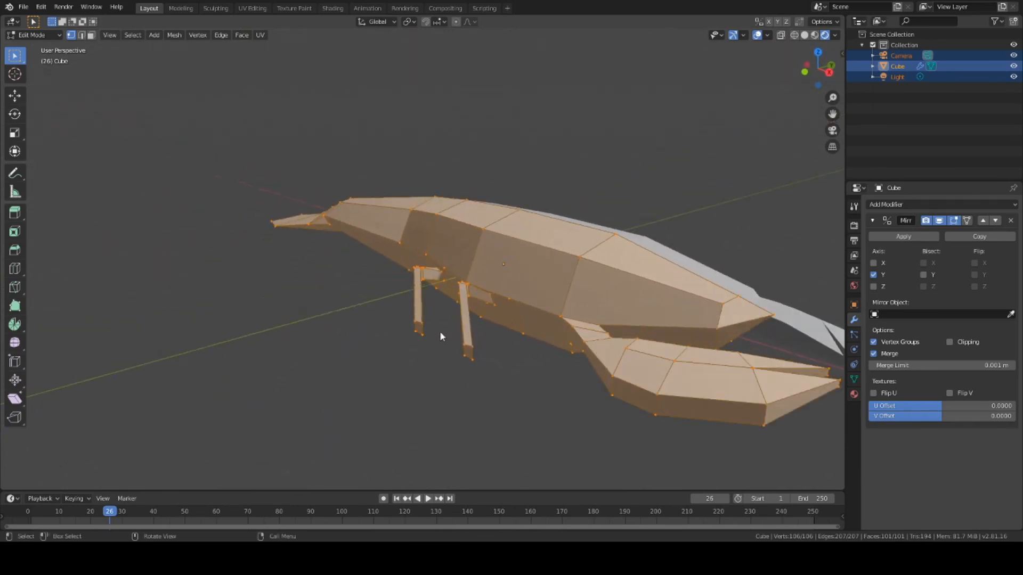
# Examine the mesh layout of the underside, body side and tail.
pyautogui.click(345, 372)
pyautogui.moveTo(502, 405); pyautogui.dragTo(461, 347, button='middle')
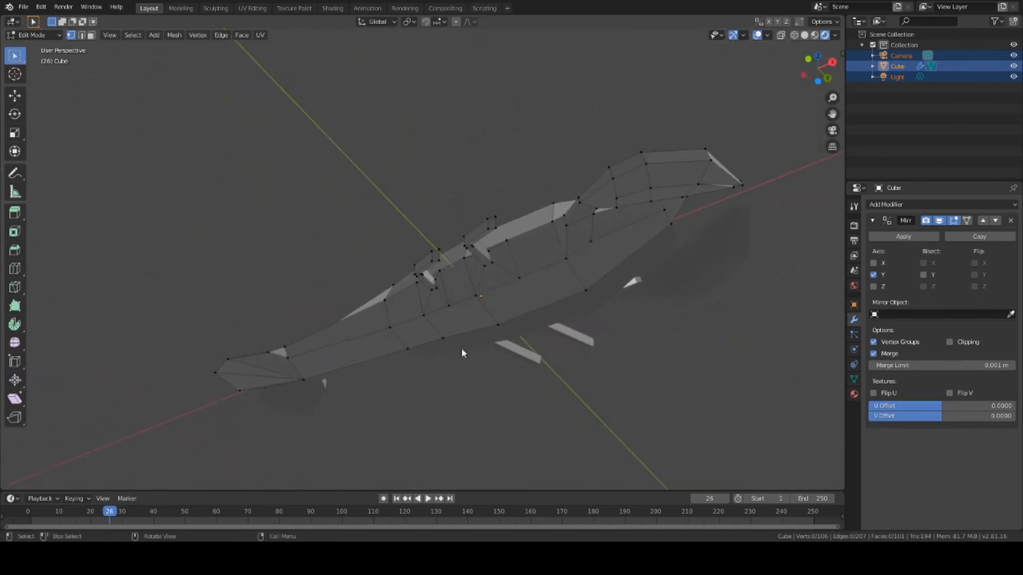
pyautogui.moveTo(398, 397); pyautogui.dragTo(407, 379, button='middle')
pyautogui.press('a')
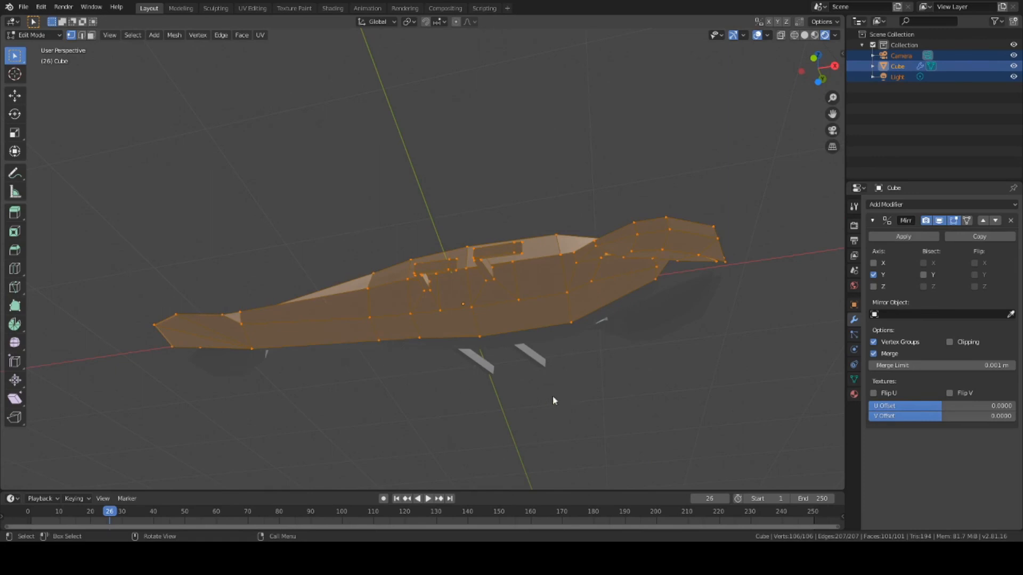
pyautogui.hotkey('alt', 'a')
pyautogui.moveTo(694, 400); pyautogui.dragTo(559, 269, button='middle')
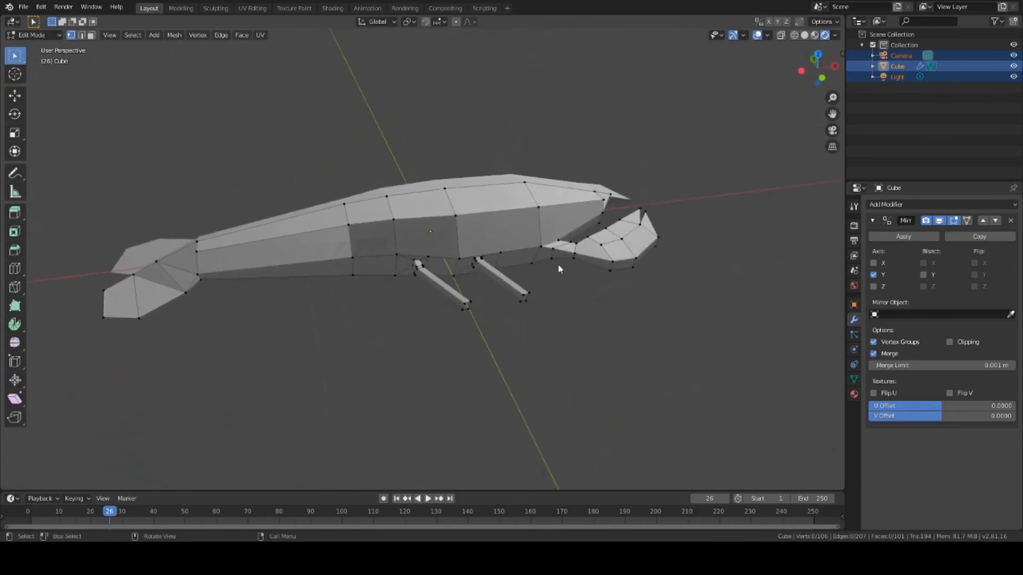
pyautogui.moveTo(332, 276); pyautogui.dragTo(651, 313, button='middle')
pyautogui.moveTo(537, 277); pyautogui.dragTo(607, 312, button='middle')
pyautogui.click(504, 265)
pyautogui.keyDown('shift'); pyautogui.click(475, 247); pyautogui.keyUp('shift')
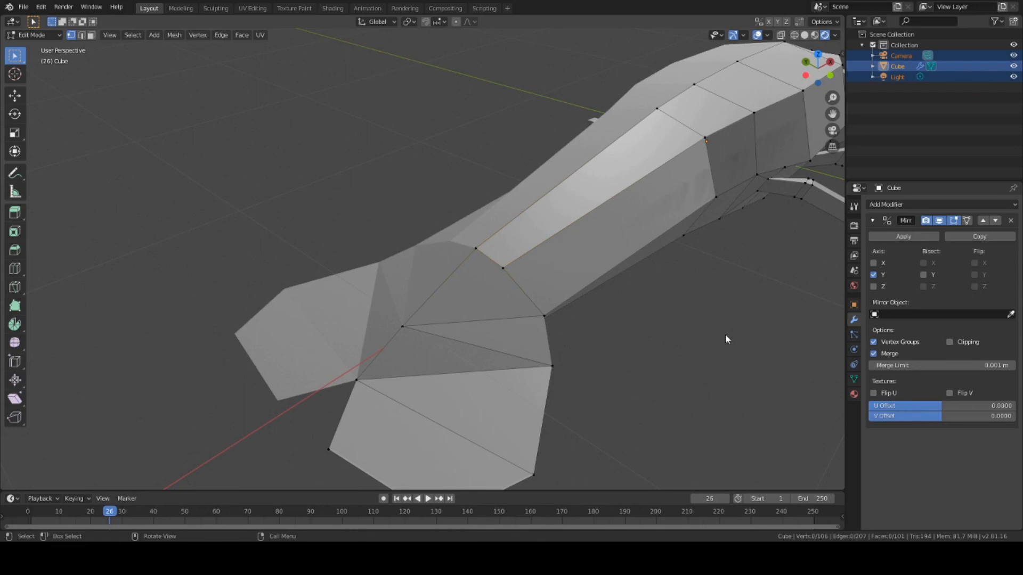
pyautogui.moveTo(726, 339); pyautogui.dragTo(649, 259, button='middle')
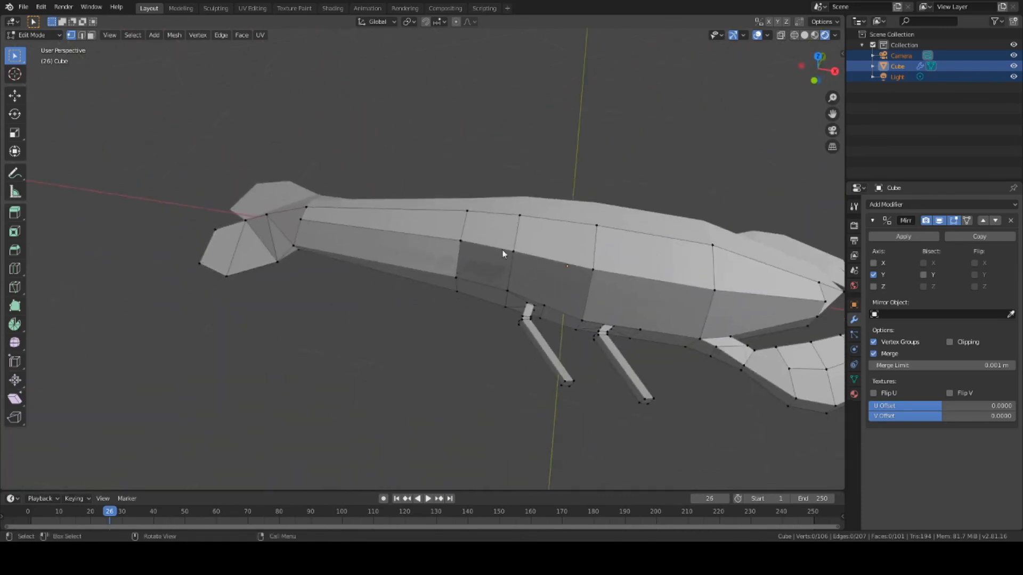
# Merge the belly centreline vertex of the loop tailward of the rear leg into its neighbour towards the claw, using At Last.
pyautogui.keyDown('shift'); pyautogui.moveTo(516, 374); pyautogui.dragTo(543, 311, button='middle'); pyautogui.keyUp('shift')
pyautogui.scroll(1, 497, 371)
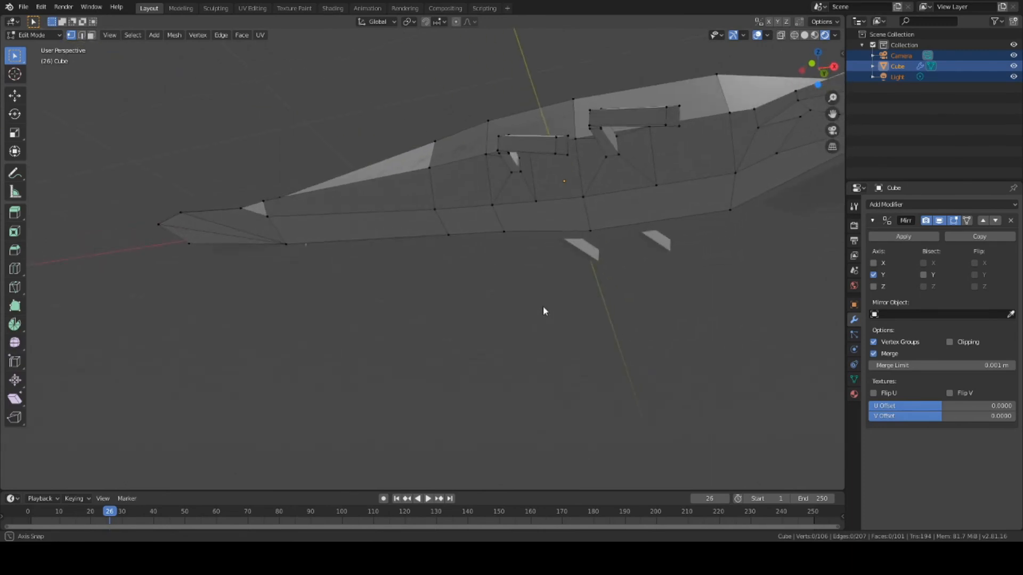
pyautogui.moveTo(544, 311); pyautogui.dragTo(478, 223, button='middle')
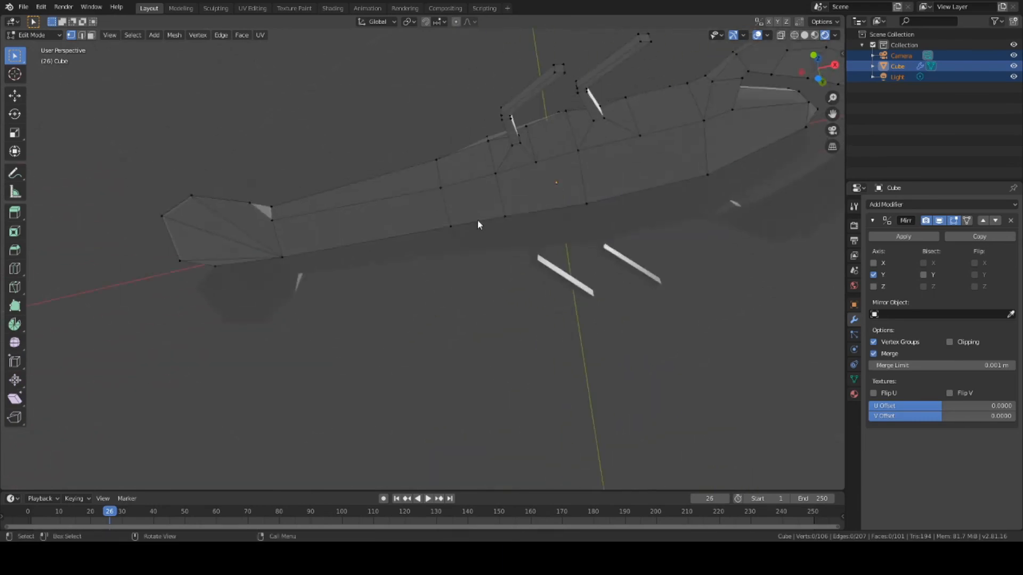
pyautogui.keyDown('shift'); pyautogui.click(513, 216); pyautogui.keyUp('shift')
pyautogui.moveTo(593, 296); pyautogui.dragTo(531, 348, button='middle')
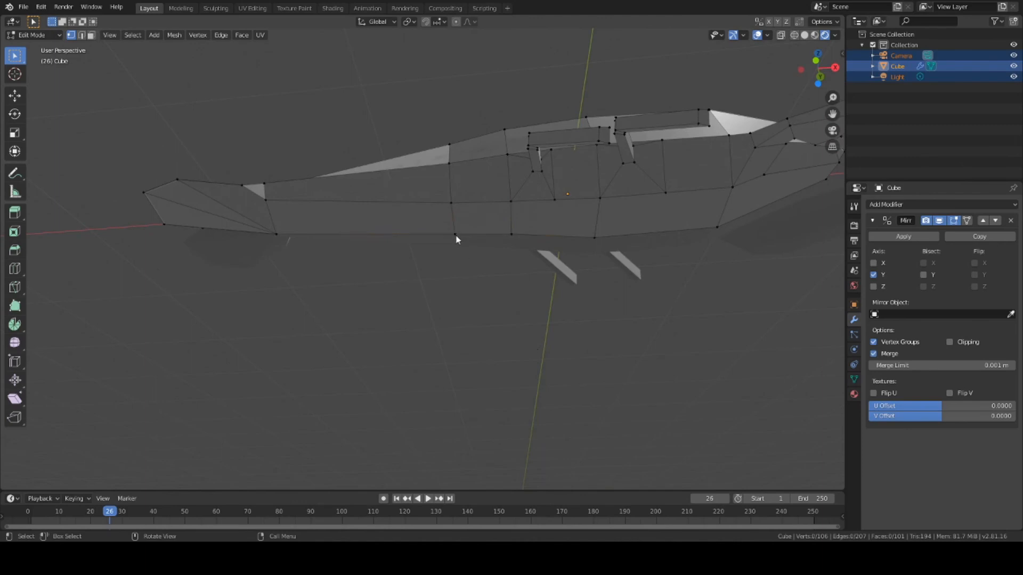
pyautogui.hotkey('alt', 'm')
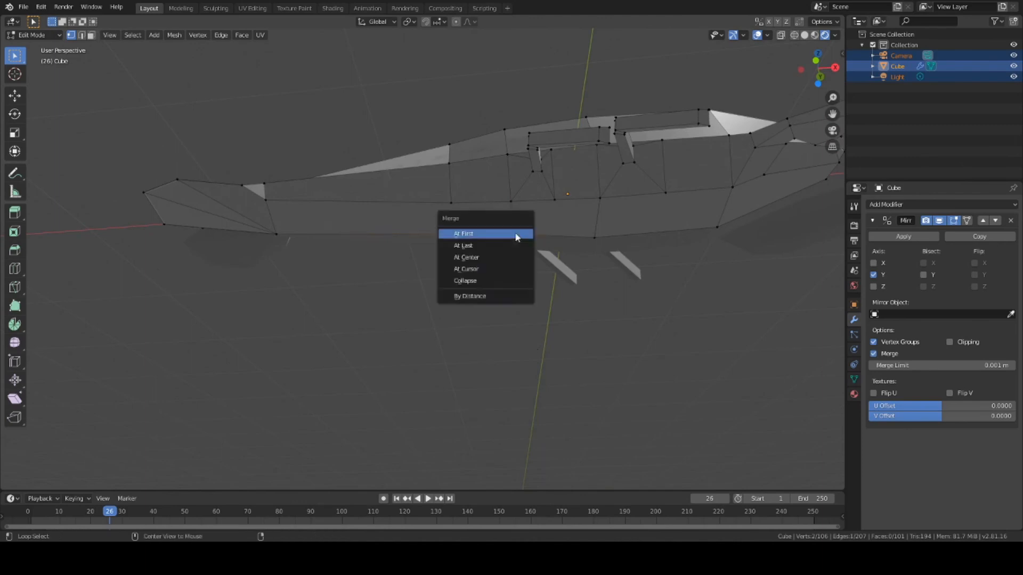
pyautogui.click(481, 247)
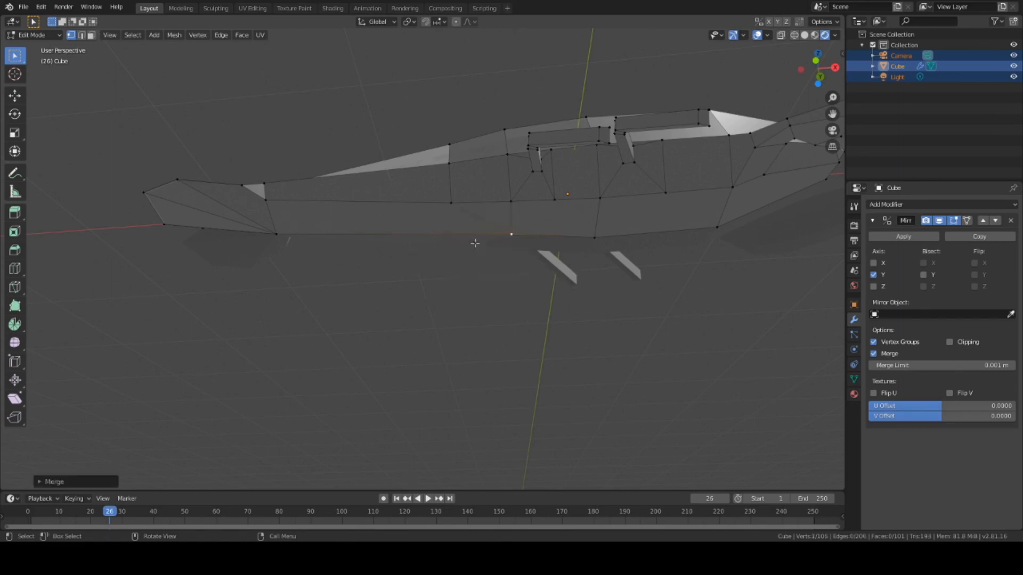
# Merge the next two vertices of the same loop, on the underside and lower side, into their claw-side neighbours with At Last.
pyautogui.click(449, 203)
pyautogui.keyDown('shift'); pyautogui.click(508, 201); pyautogui.keyUp('shift')
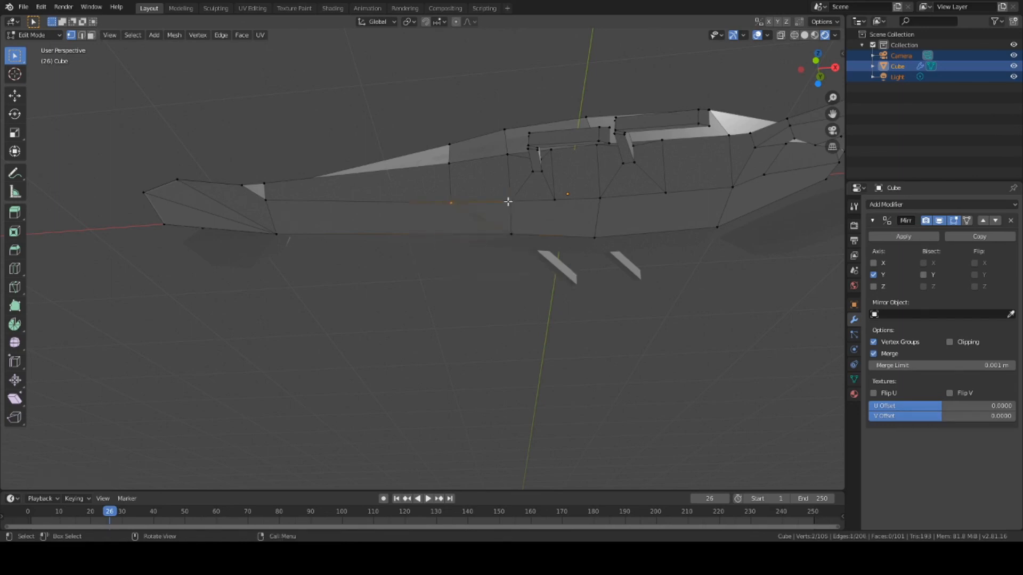
pyautogui.press('m')
pyautogui.click(506, 202)
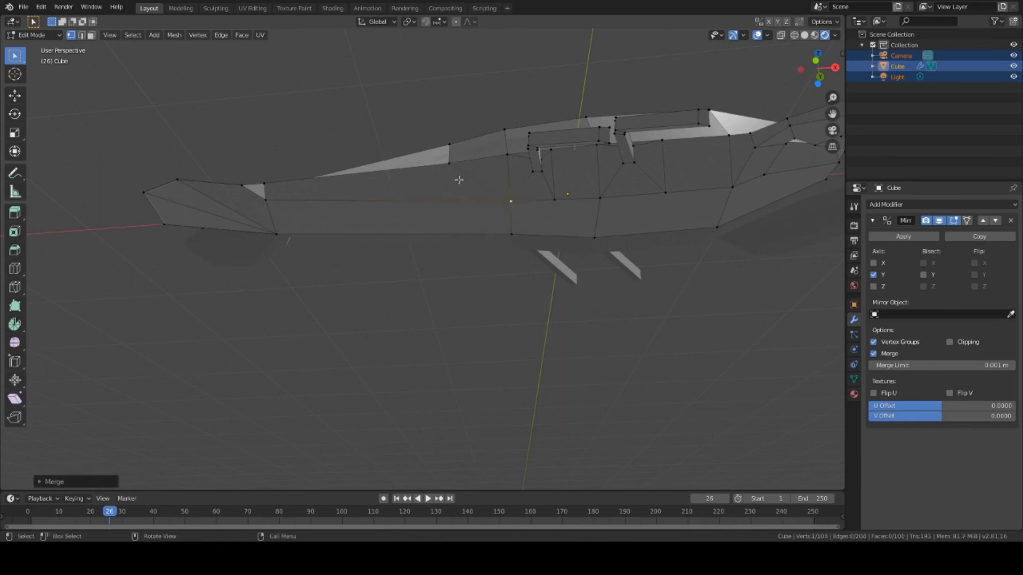
pyautogui.click(448, 163)
pyautogui.press('m')
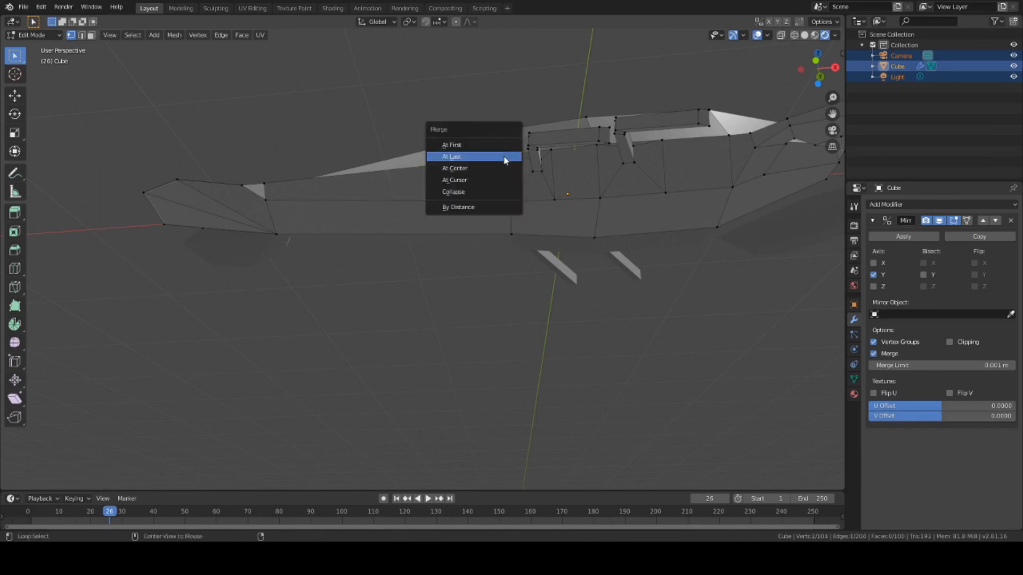
pyautogui.click(505, 158)
# Merge the loop's remaining upper side and back vertices into their neighbours towards the claw with At Last.
pyautogui.moveTo(506, 177); pyautogui.dragTo(461, 221, button='middle')
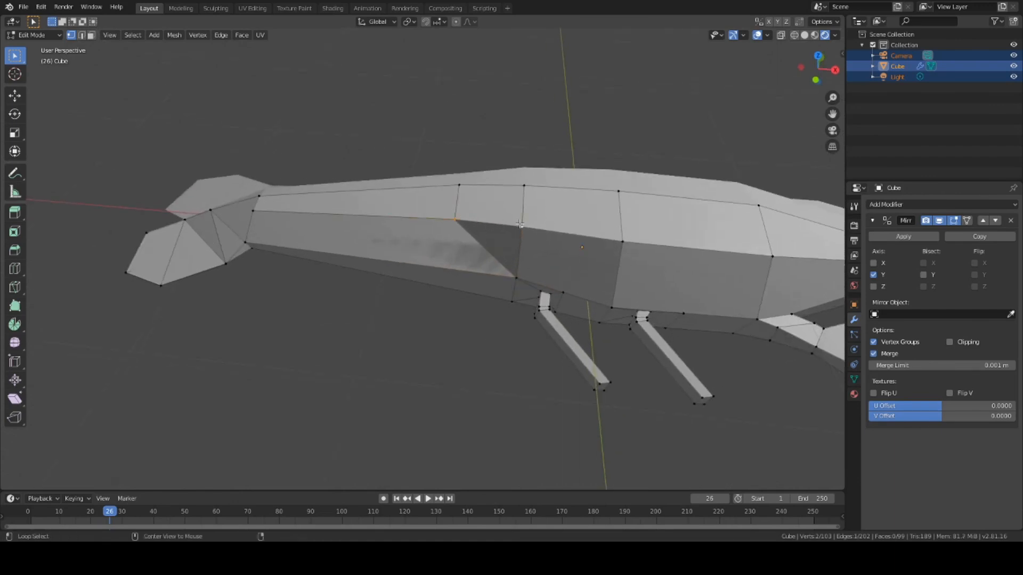
pyautogui.keyDown('shift'); pyautogui.click(521, 225); pyautogui.keyUp('shift')
pyautogui.press('m')
pyautogui.click(523, 226)
pyautogui.keyDown('shift'); pyautogui.click(461, 186); pyautogui.keyUp('shift')
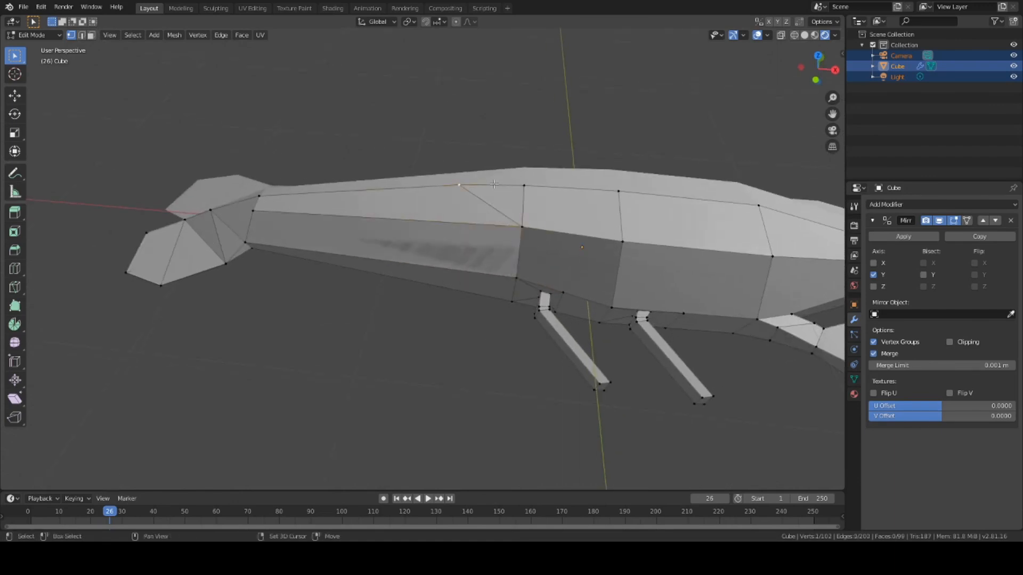
pyautogui.press('m')
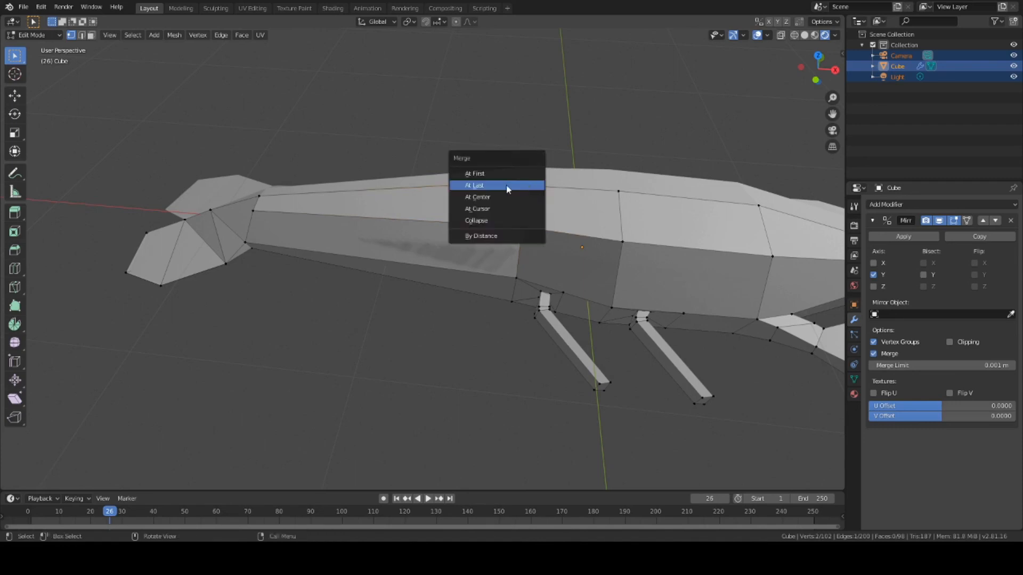
pyautogui.click(508, 188)
# Examine the simplified tail section and the joints where both legs meet the body.
pyautogui.moveTo(511, 360); pyautogui.dragTo(469, 341, button='middle')
pyautogui.scroll(-4, 468, 341)
pyautogui.press('a')
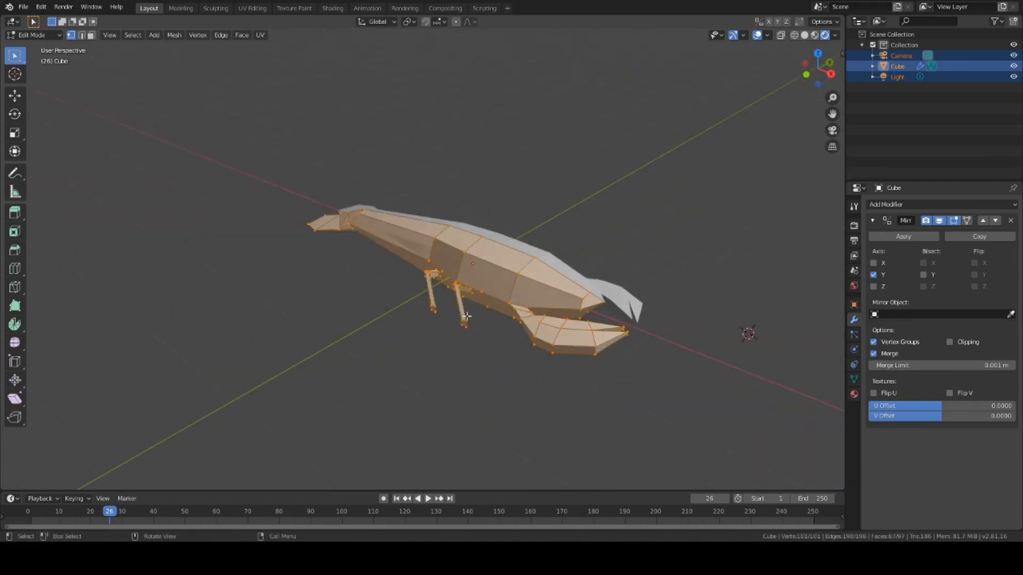
pyautogui.click(653, 200)
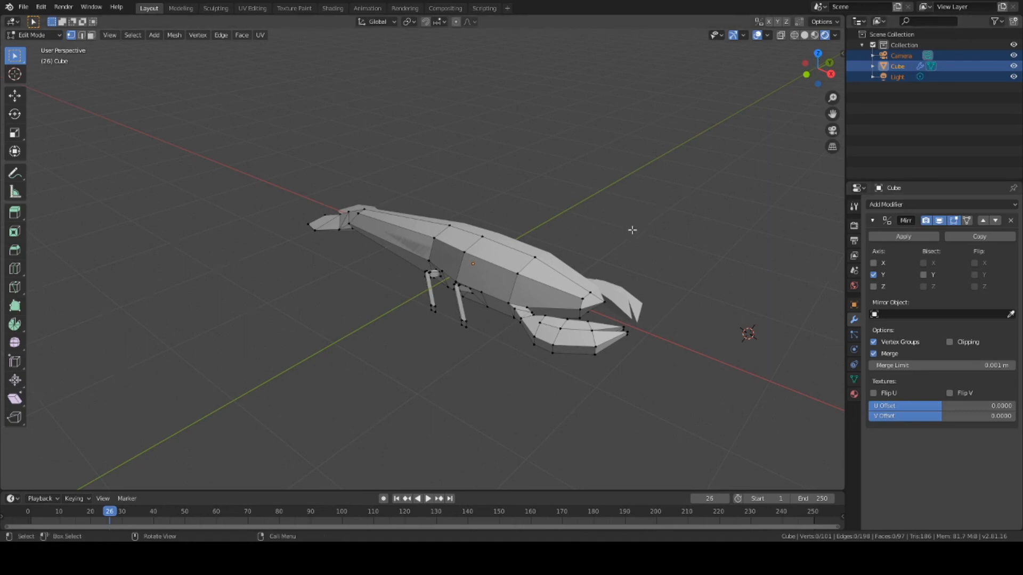
pyautogui.moveTo(631, 228); pyautogui.dragTo(468, 302, button='middle')
pyautogui.scroll(6, 440, 309)
pyautogui.scroll(5, 523, 336)
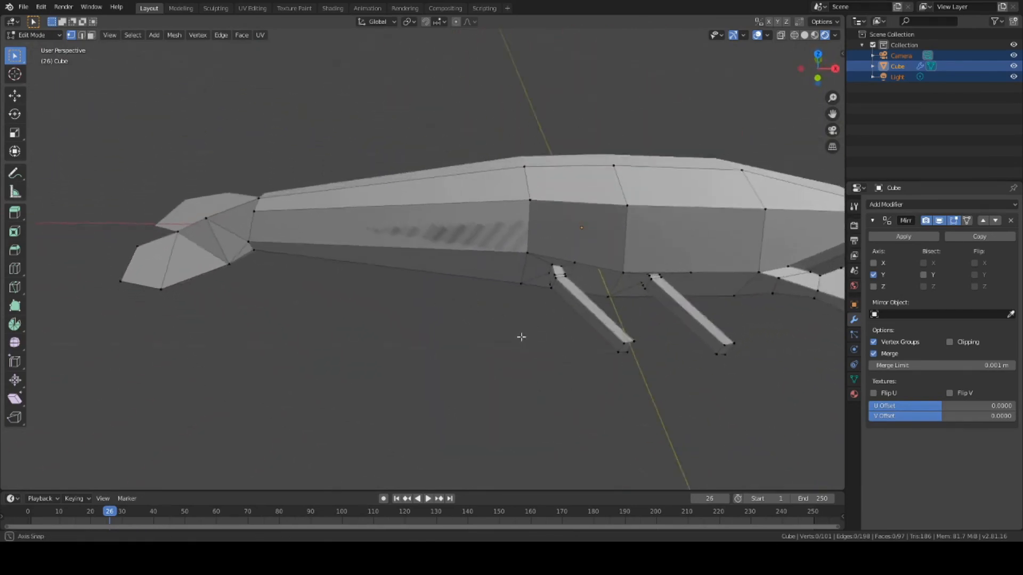
pyautogui.moveTo(630, 279); pyautogui.dragTo(522, 334, button='middle')
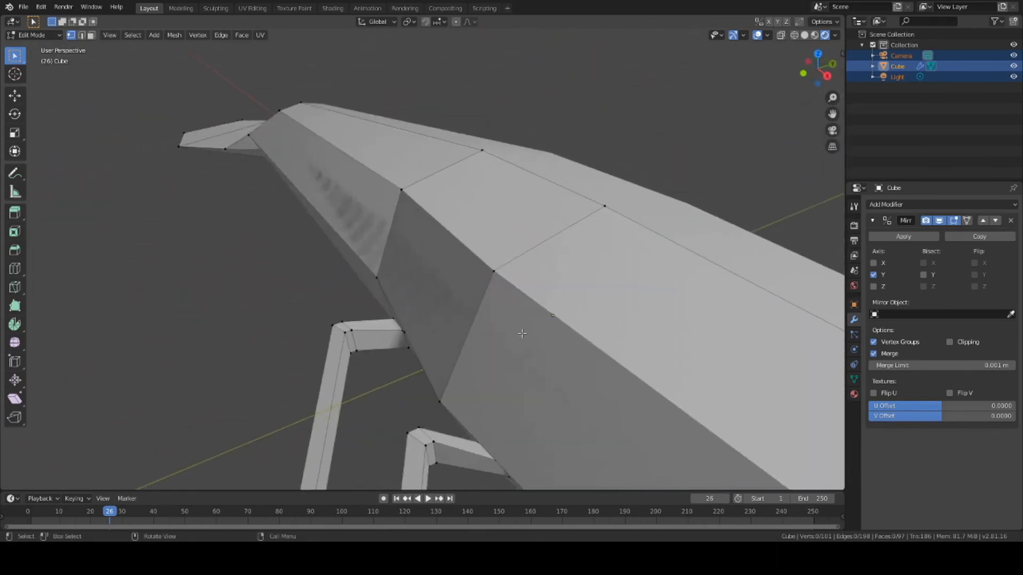
pyautogui.moveTo(315, 296); pyautogui.dragTo(361, 255, button='middle')
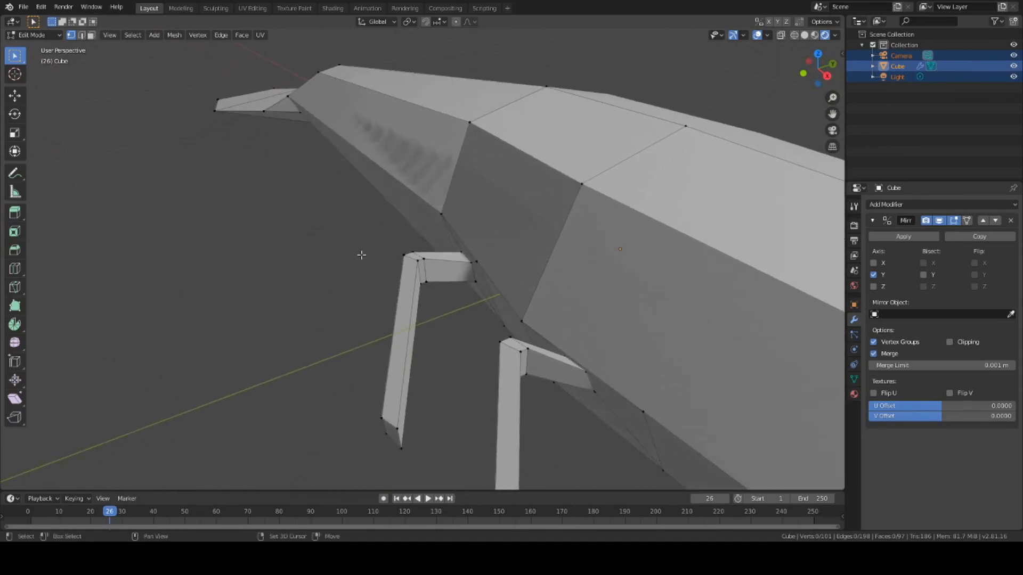
pyautogui.scroll(4, 363, 250)
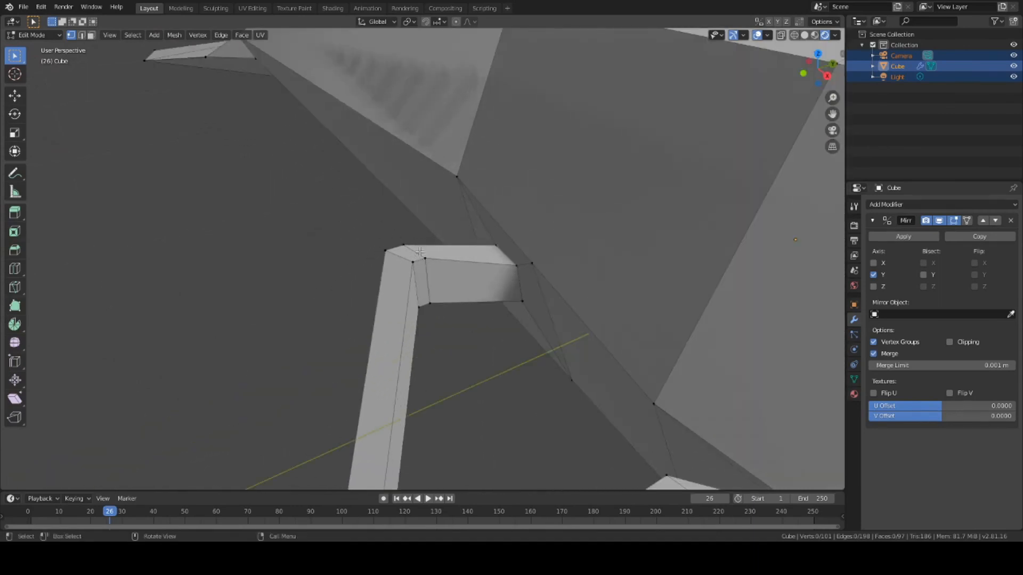
pyautogui.scroll(-5, 337, 260)
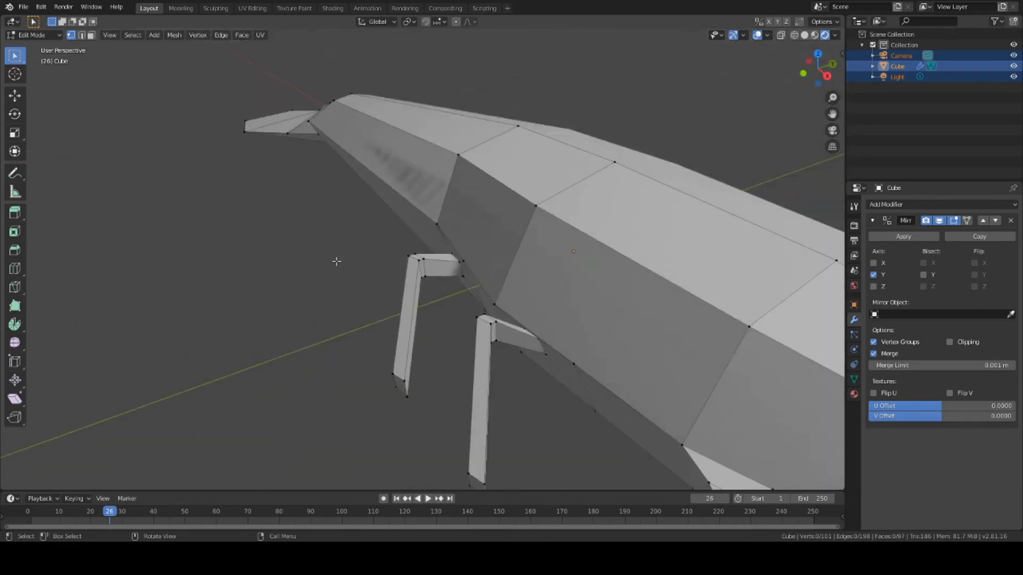
# Merge the doubled upper and lower vertices on the claw-facing side of the rear leg's knee into single corners with At Last.
pyautogui.scroll(5, 337, 261)
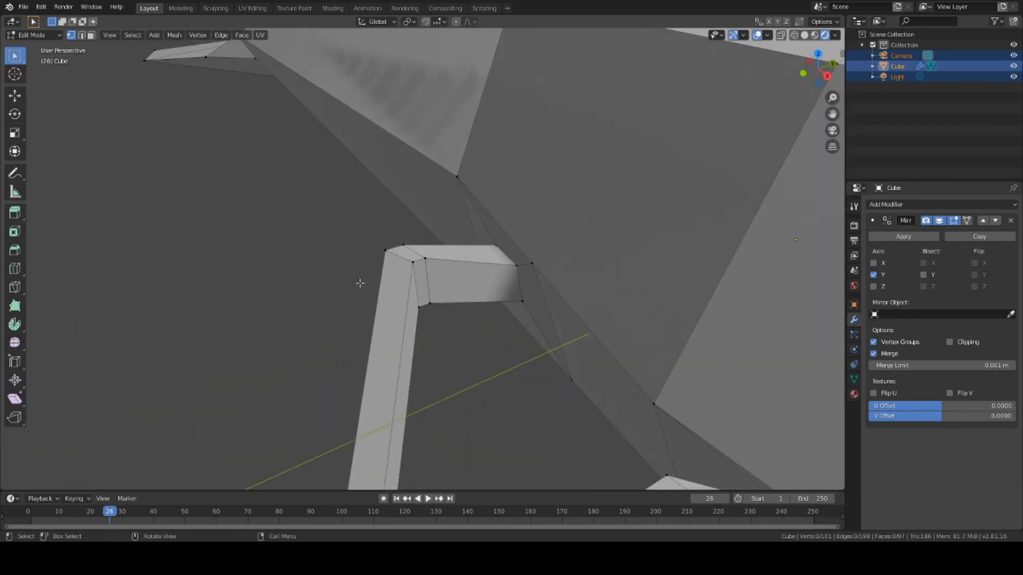
pyautogui.click(426, 258)
pyautogui.moveTo(438, 316); pyautogui.dragTo(624, 240, button='middle')
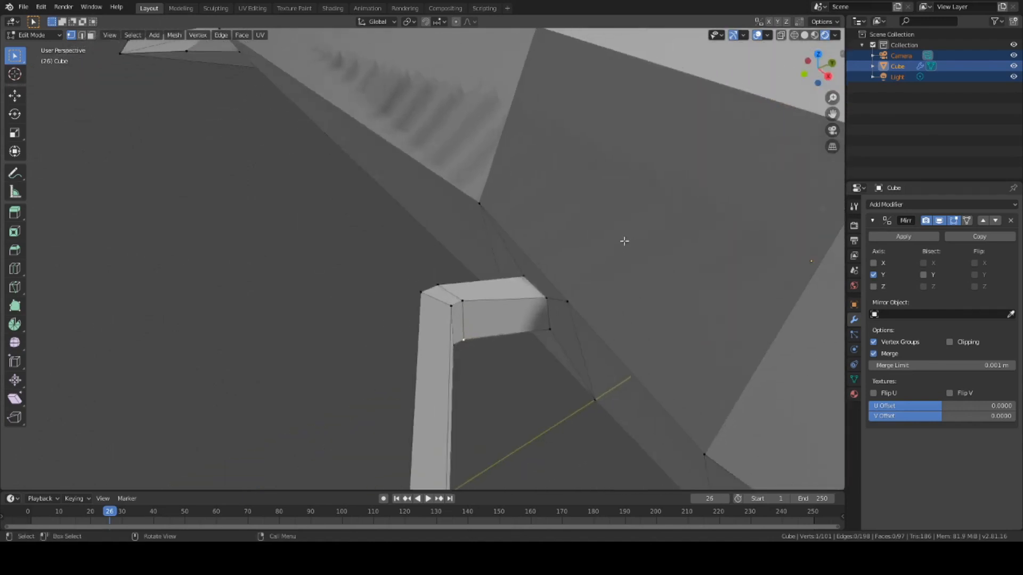
pyautogui.moveTo(468, 334); pyautogui.dragTo(541, 313, button='middle')
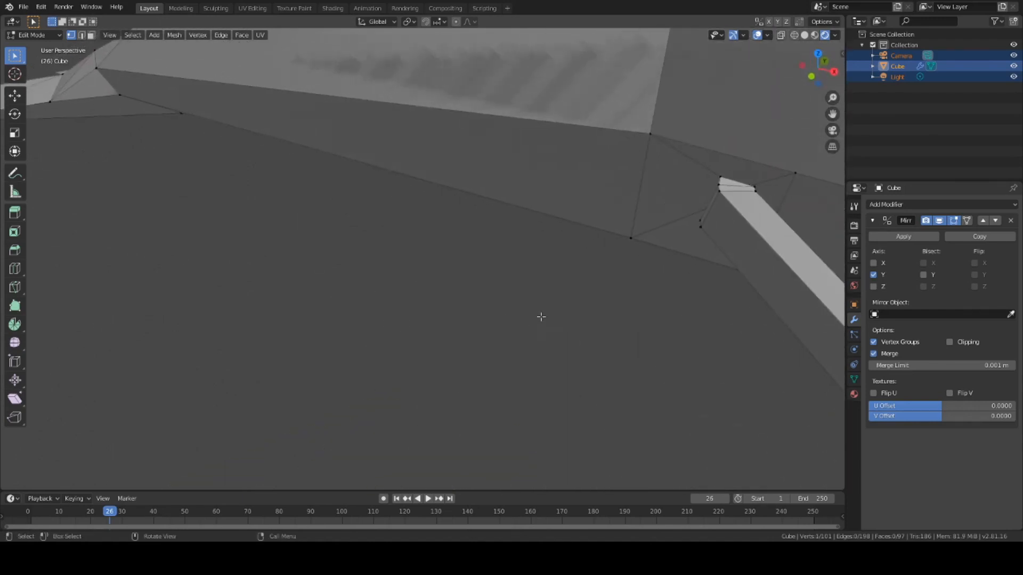
pyautogui.rightClick(542, 313)
pyautogui.moveTo(590, 262); pyautogui.dragTo(425, 261, button='middle')
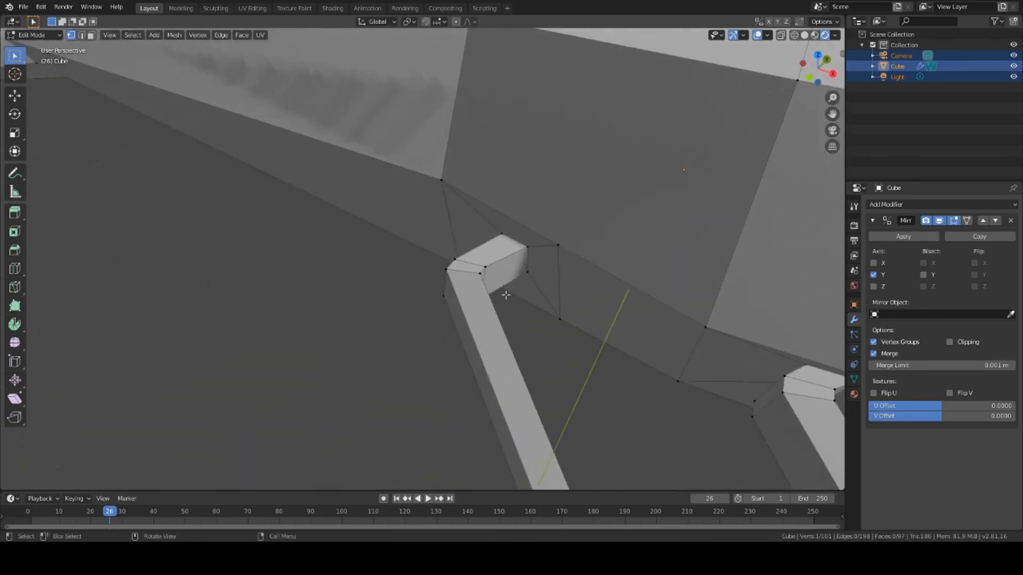
pyautogui.moveTo(501, 296); pyautogui.dragTo(374, 268, button='middle')
pyautogui.keyDown('shift'); pyautogui.click(326, 266); pyautogui.keyUp('shift')
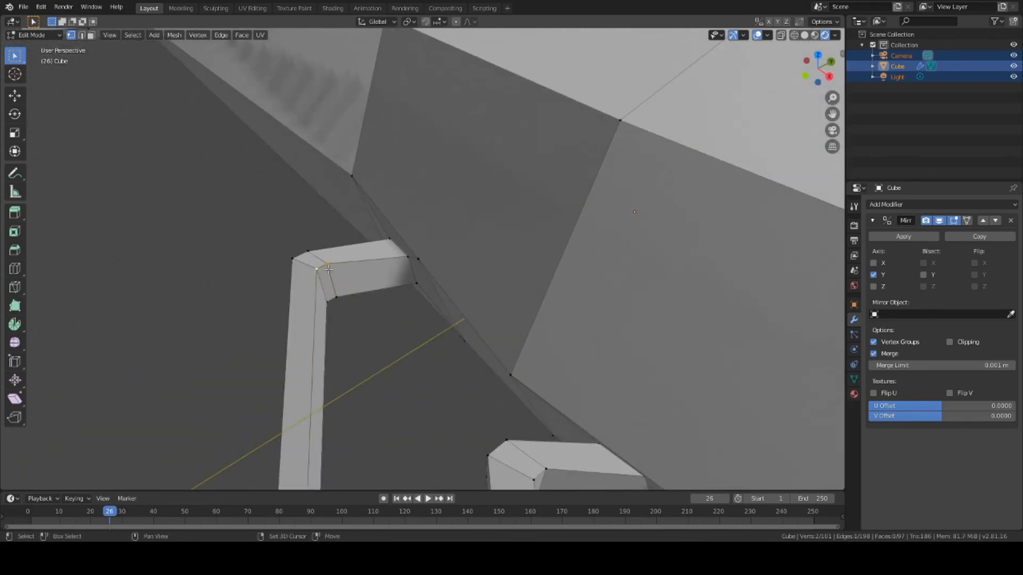
pyautogui.press('m')
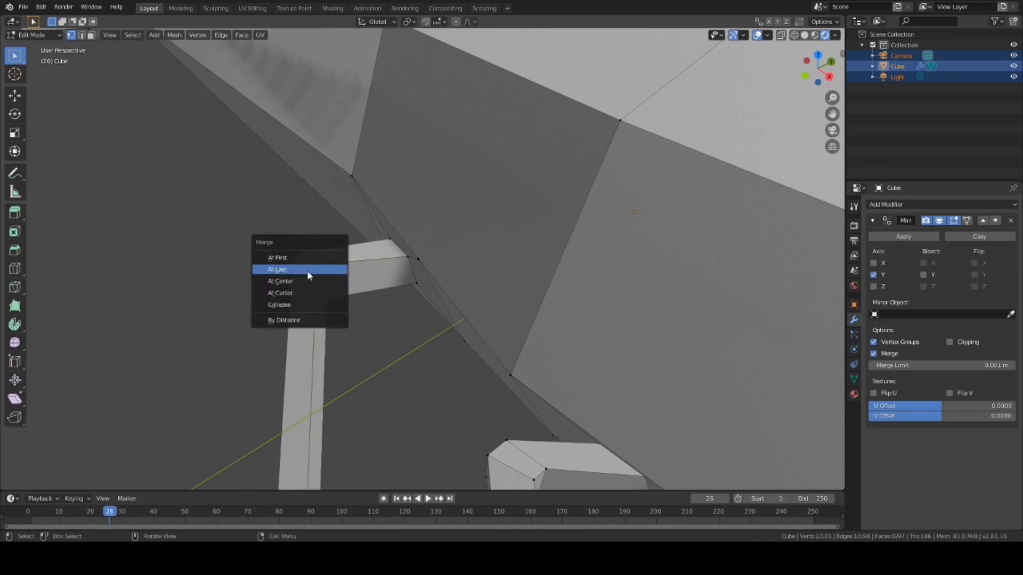
pyautogui.click(307, 270)
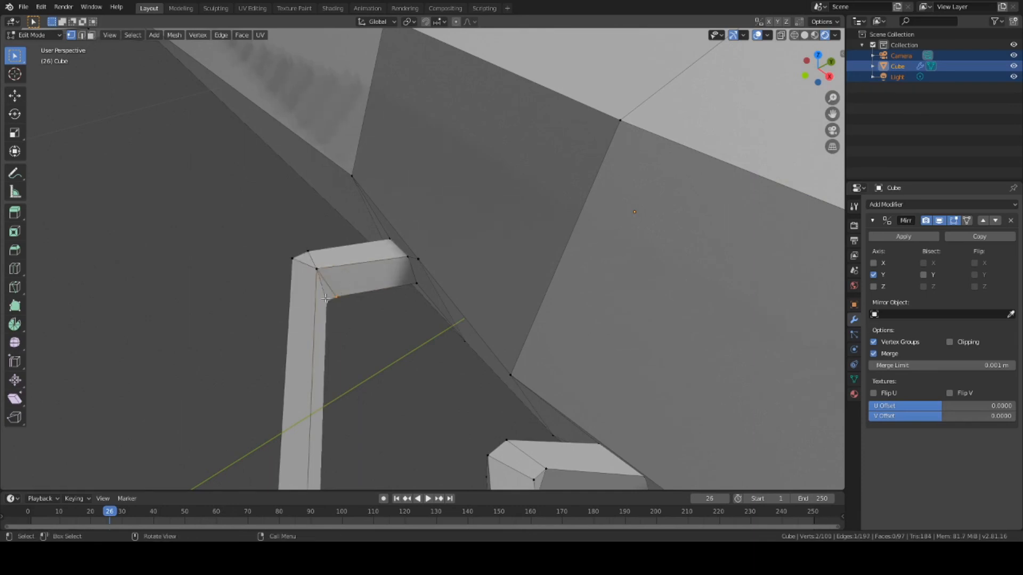
pyautogui.keyDown('shift'); pyautogui.click(329, 299); pyautogui.keyUp('shift')
pyautogui.press('m')
pyautogui.click(336, 305)
# Merge the two remaining doubled vertex pairs on the tailward side of the rear leg's knee into single corners.
pyautogui.moveTo(336, 304); pyautogui.dragTo(522, 298, button='middle')
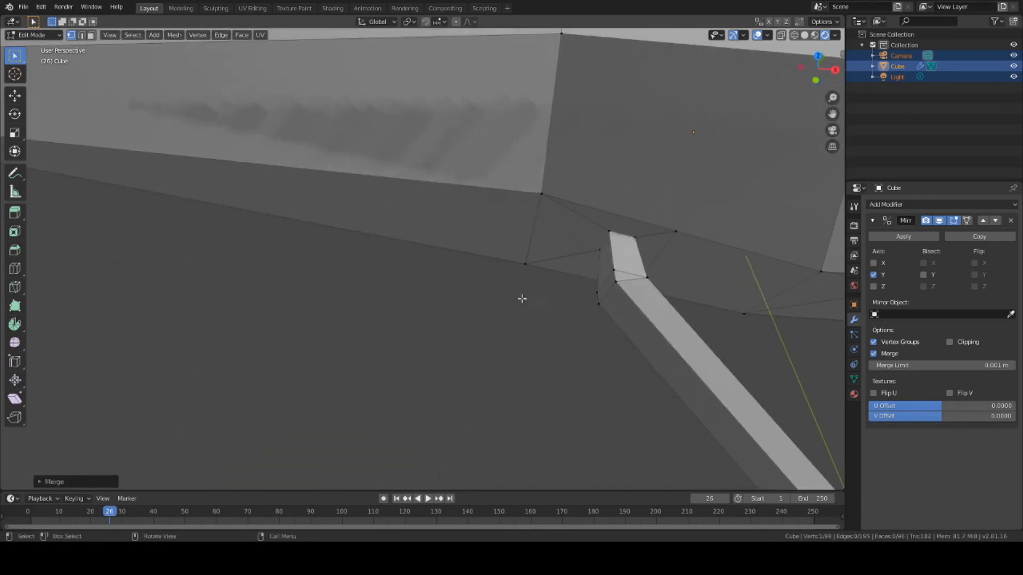
pyautogui.keyDown('shift'); pyautogui.click(596, 292); pyautogui.keyUp('shift')
pyautogui.press('m')
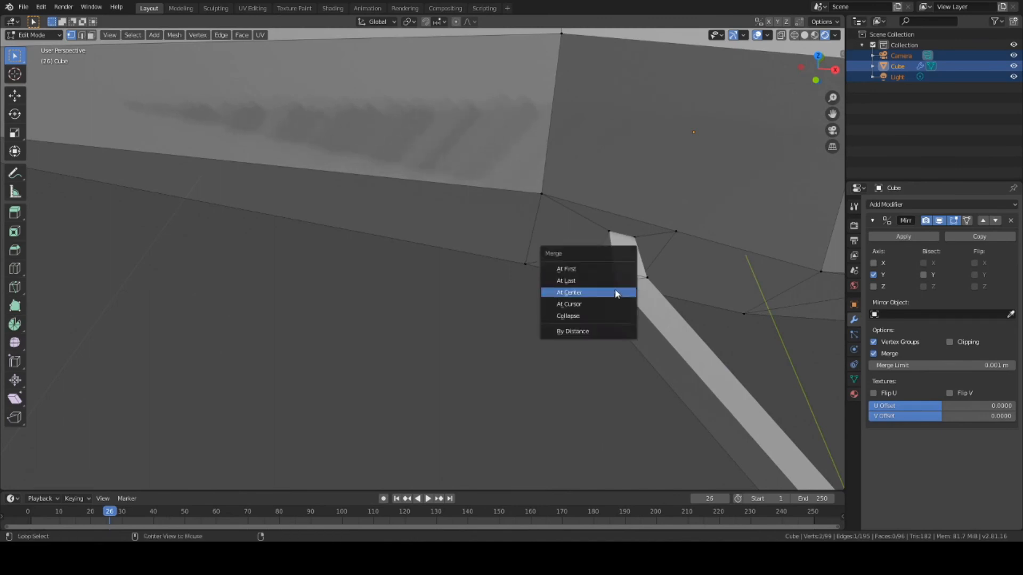
pyautogui.click(586, 288)
pyautogui.moveTo(614, 308); pyautogui.dragTo(572, 130, button='middle')
pyautogui.keyDown('shift'); pyautogui.click(559, 114); pyautogui.keyUp('shift')
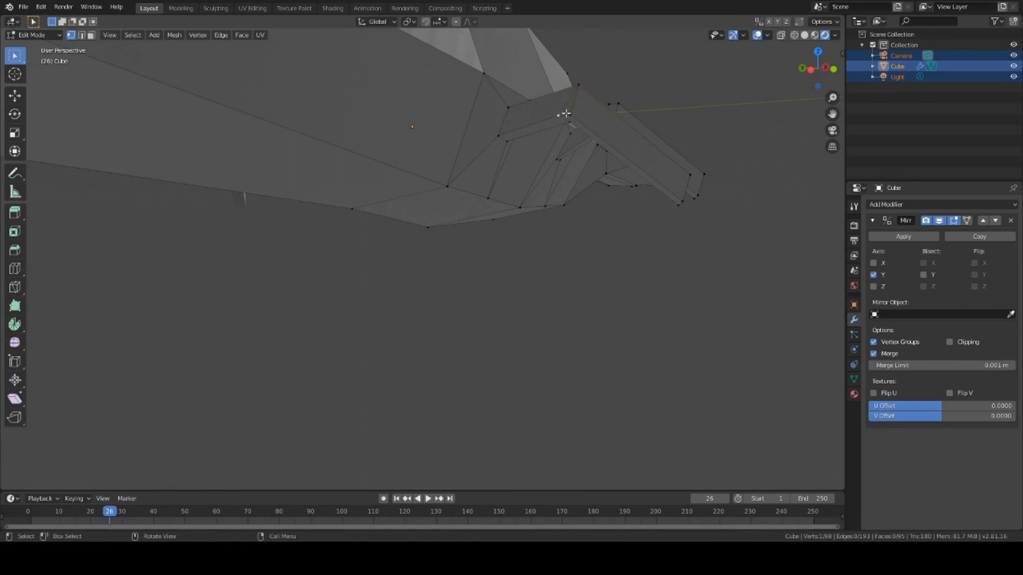
pyautogui.press('m')
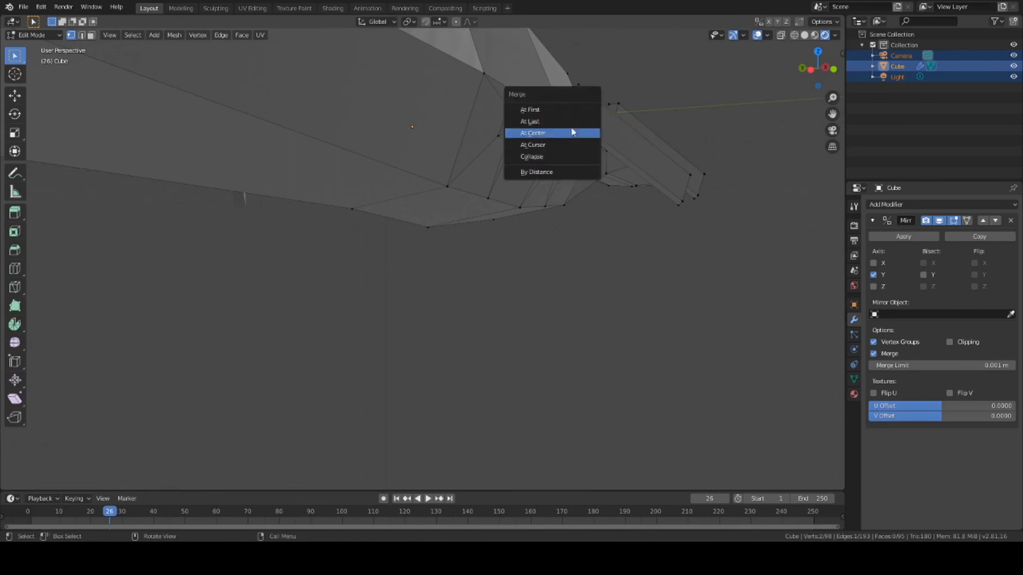
pyautogui.click(568, 130)
# Merge both doubled vertex pairs on top of the front leg's knee into their outer corners with At Last.
pyautogui.moveTo(586, 183); pyautogui.dragTo(294, 243, button='middle')
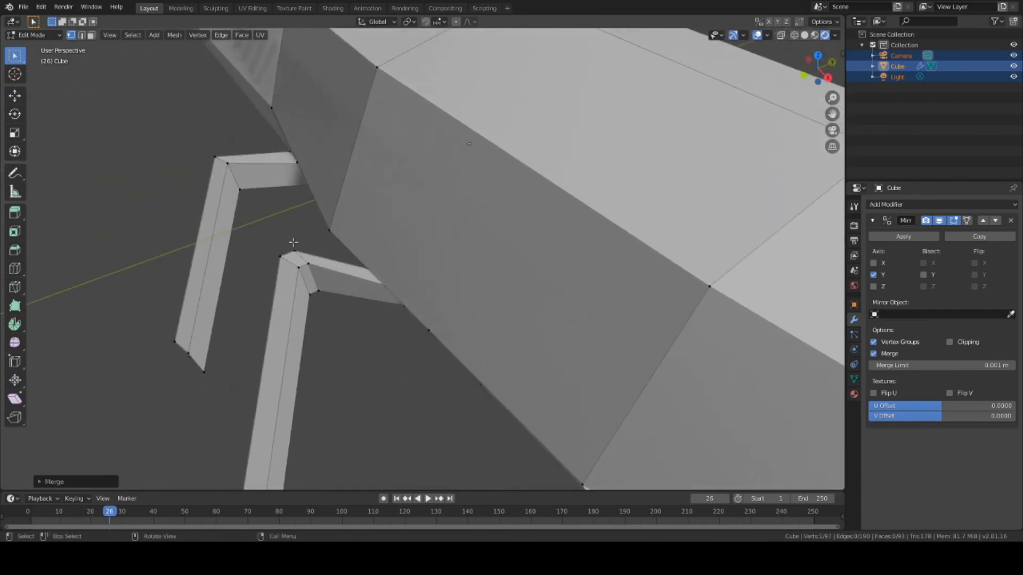
pyautogui.keyDown('shift'); pyautogui.click(305, 265); pyautogui.keyUp('shift')
pyautogui.press('m')
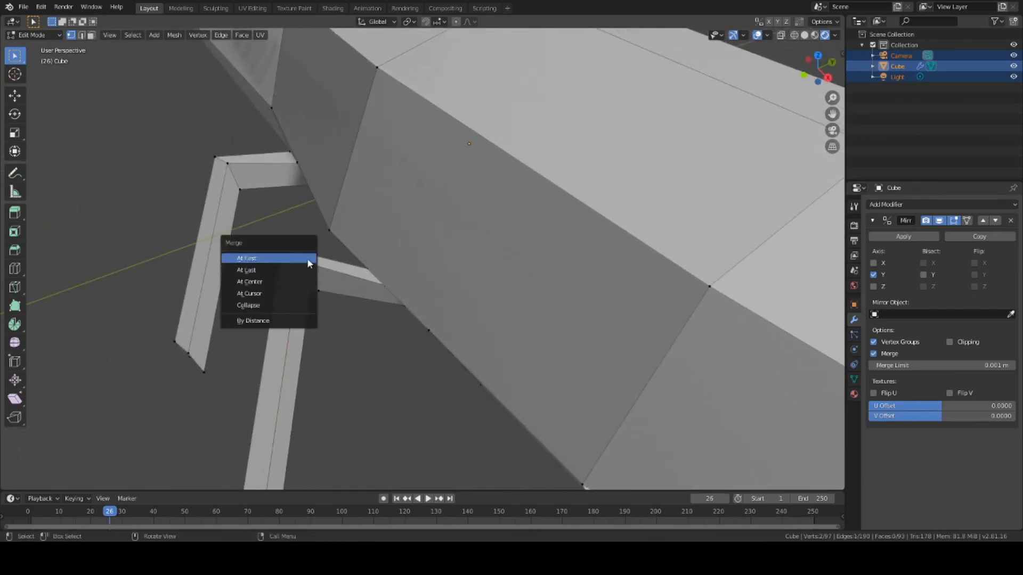
pyautogui.click(275, 270)
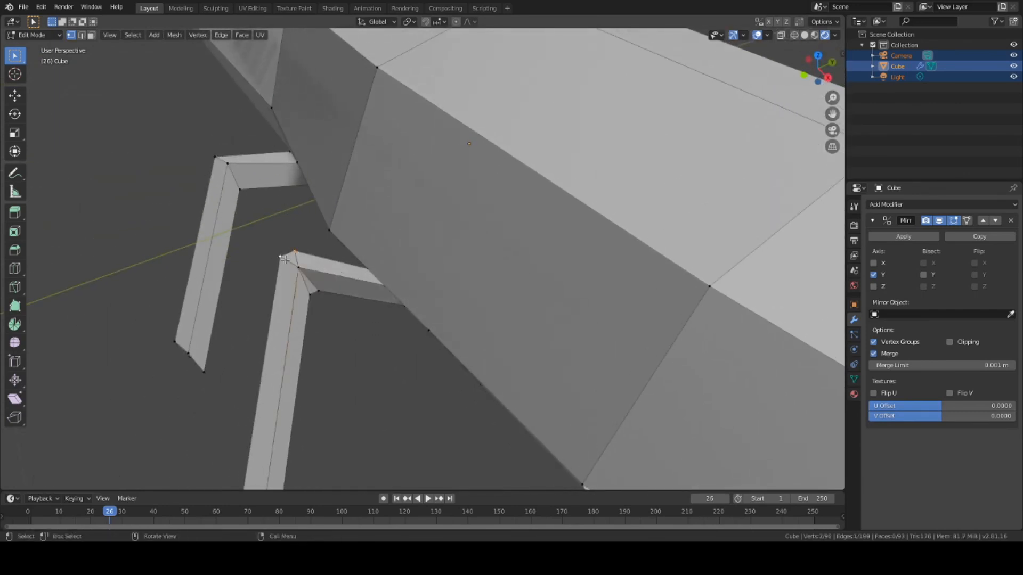
pyautogui.keyDown('shift'); pyautogui.click(284, 265); pyautogui.keyUp('shift')
pyautogui.press('m')
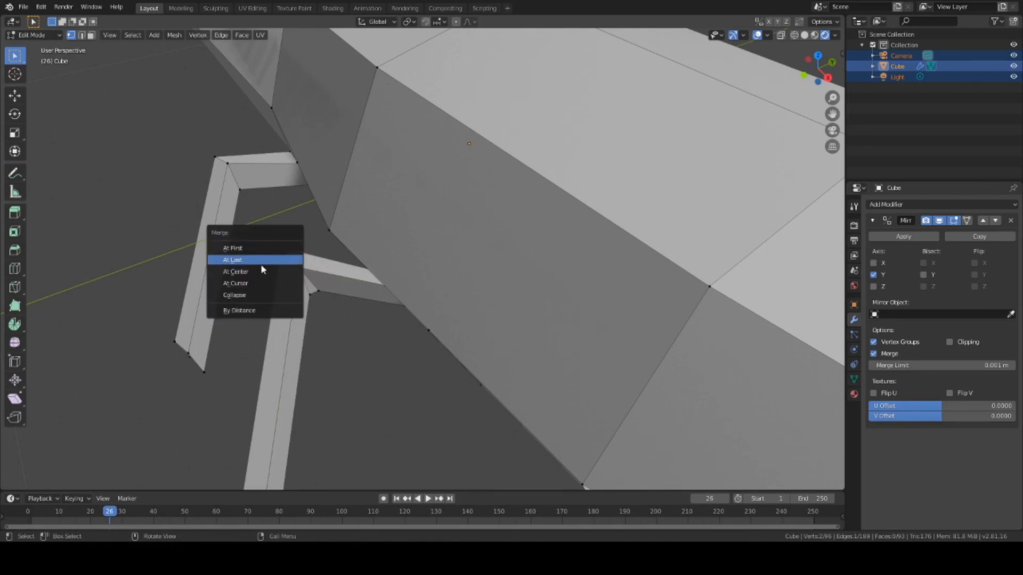
pyautogui.click(260, 269)
# Merge the doubled claw-facing vertices on the underside of the front leg's knee into one corner.
pyautogui.moveTo(260, 269); pyautogui.dragTo(253, 181, button='middle')
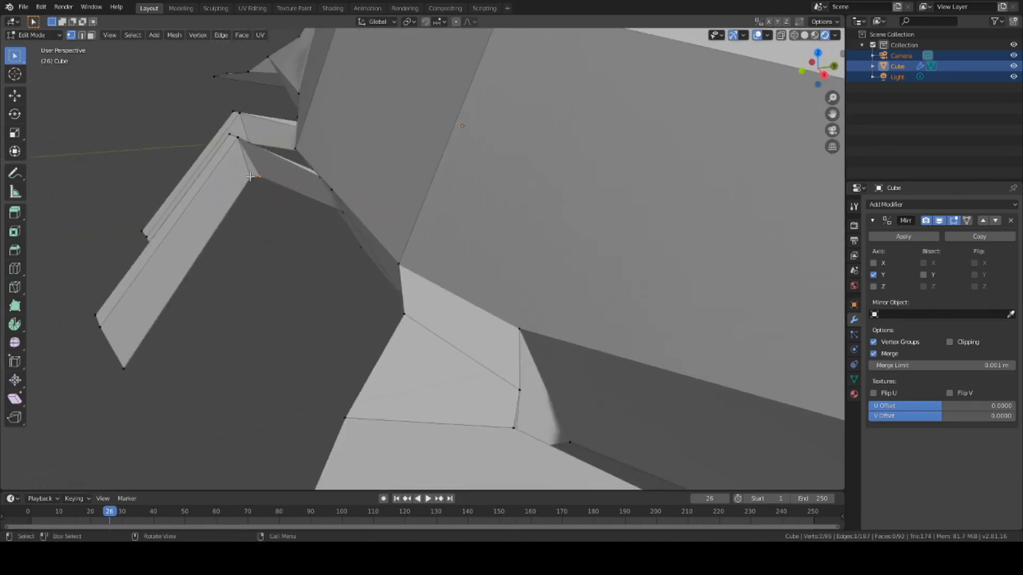
pyautogui.press('m')
pyautogui.click(246, 182)
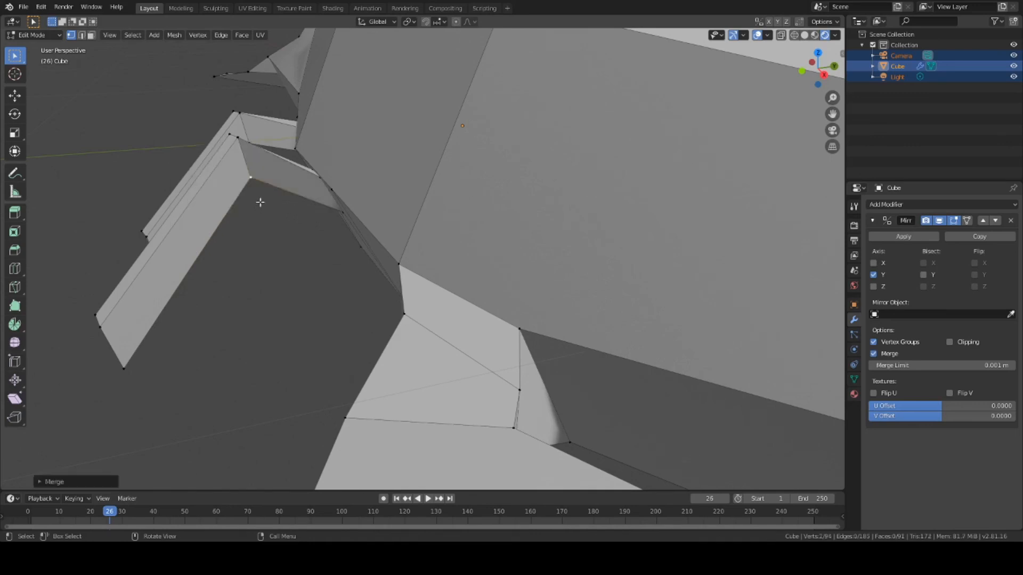
# Merge the two inner knee vertices of the walking leg nearest the claw, using At Last.
pyautogui.moveTo(257, 200); pyautogui.dragTo(555, 190, button='middle')
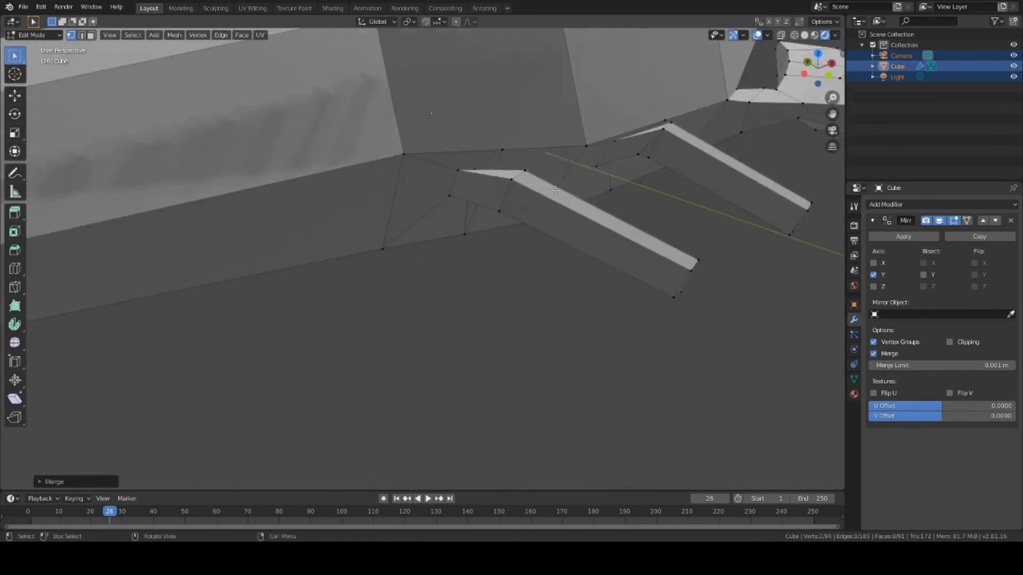
pyautogui.keyDown('shift'); pyautogui.click(637, 154); pyautogui.keyUp('shift')
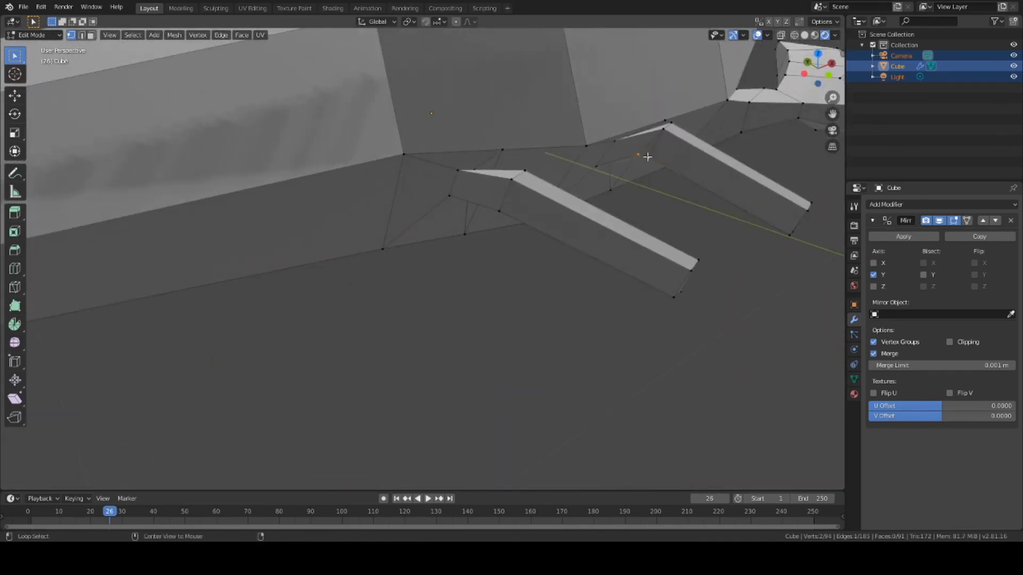
pyautogui.press('m')
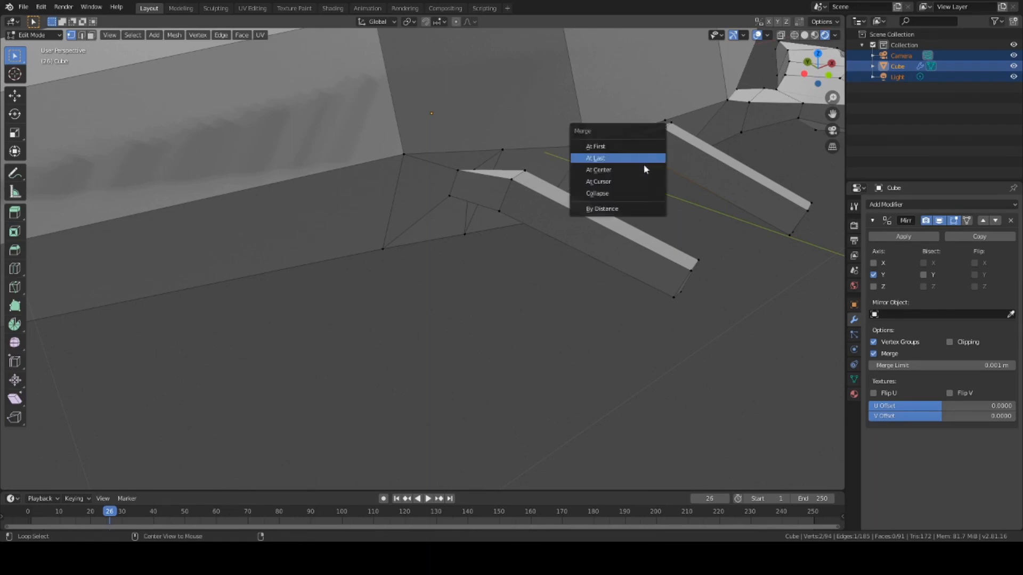
pyautogui.click(613, 159)
# Try merging the two upper vertices where the body meets the tail fan, and undo the merge.
pyautogui.moveTo(613, 159); pyautogui.dragTo(490, 280, button='middle')
pyautogui.scroll(-3, 349, 286)
pyautogui.scroll(6, 356, 254)
pyautogui.moveTo(357, 254); pyautogui.dragTo(338, 288, button='middle')
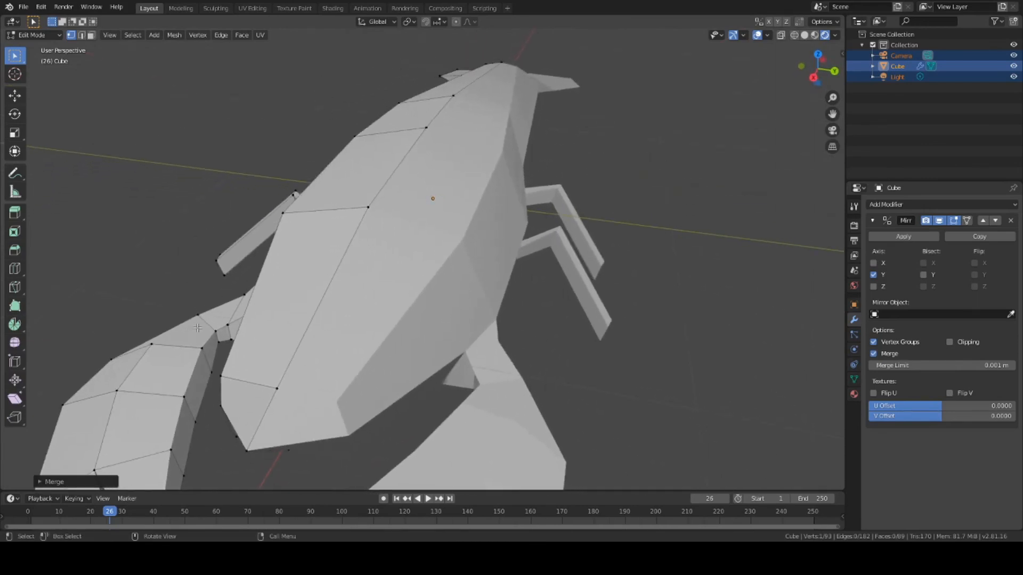
pyautogui.moveTo(156, 264); pyautogui.dragTo(571, 309, button='middle')
pyautogui.keyDown('shift'); pyautogui.click(479, 296); pyautogui.keyUp('shift')
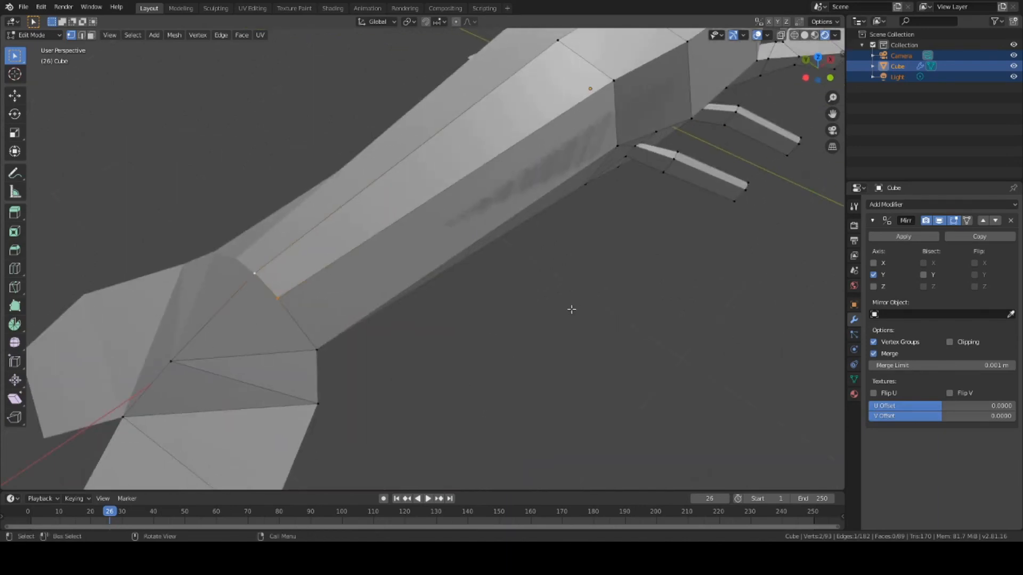
pyautogui.press('m')
pyautogui.click(515, 310)
pyautogui.moveTo(501, 331); pyautogui.dragTo(452, 193, button='middle')
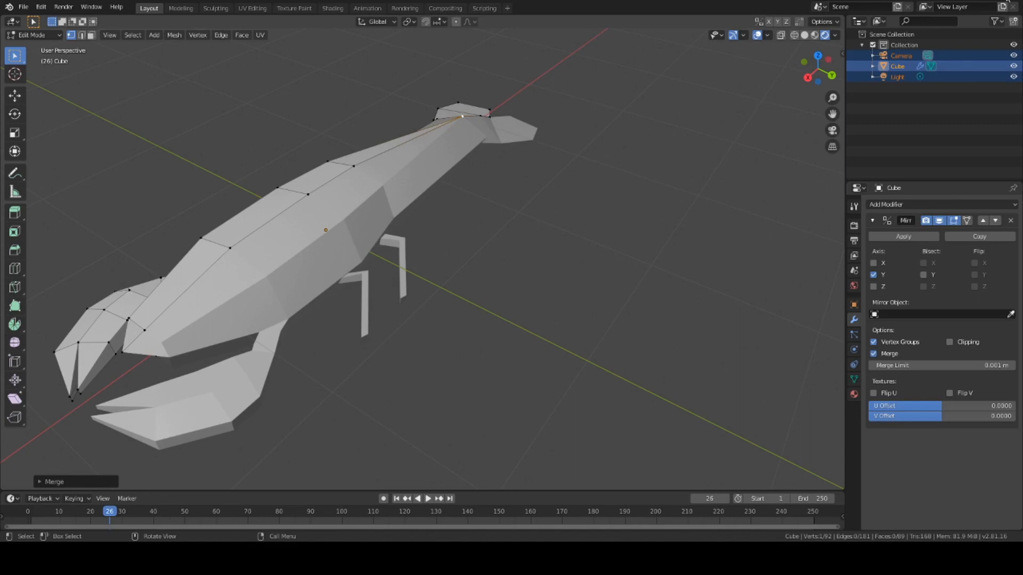
pyautogui.press('e')
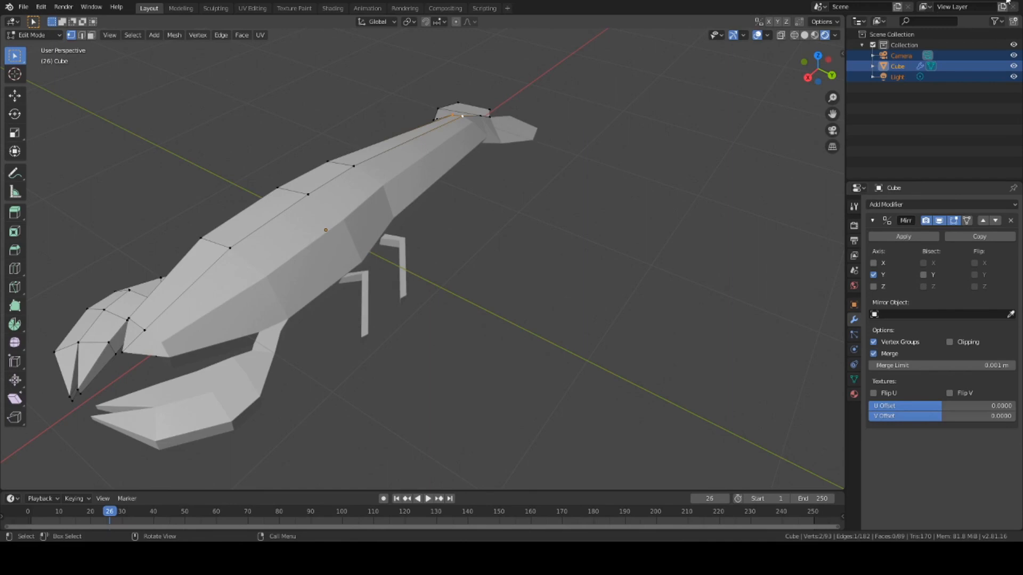
# Merge the body's upper corner vertex at the tail base into the neighbouring centre-line vertex.
pyautogui.moveTo(735, 127); pyautogui.dragTo(358, 248, button='middle')
pyautogui.scroll(4, 358, 249)
pyautogui.moveTo(501, 351); pyautogui.dragTo(564, 301, button='middle')
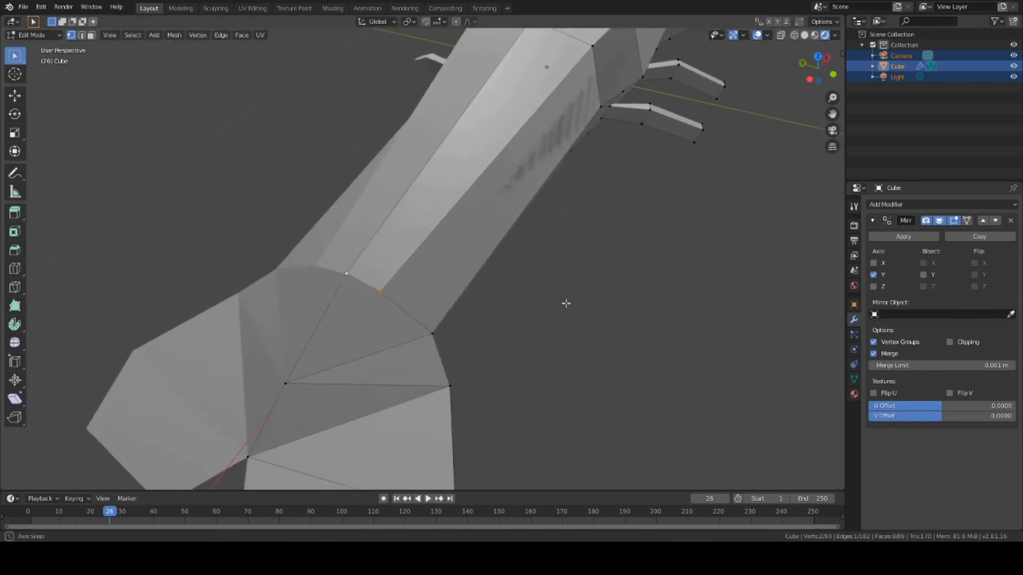
pyautogui.keyDown('shift'); pyautogui.click(384, 291); pyautogui.keyUp('shift')
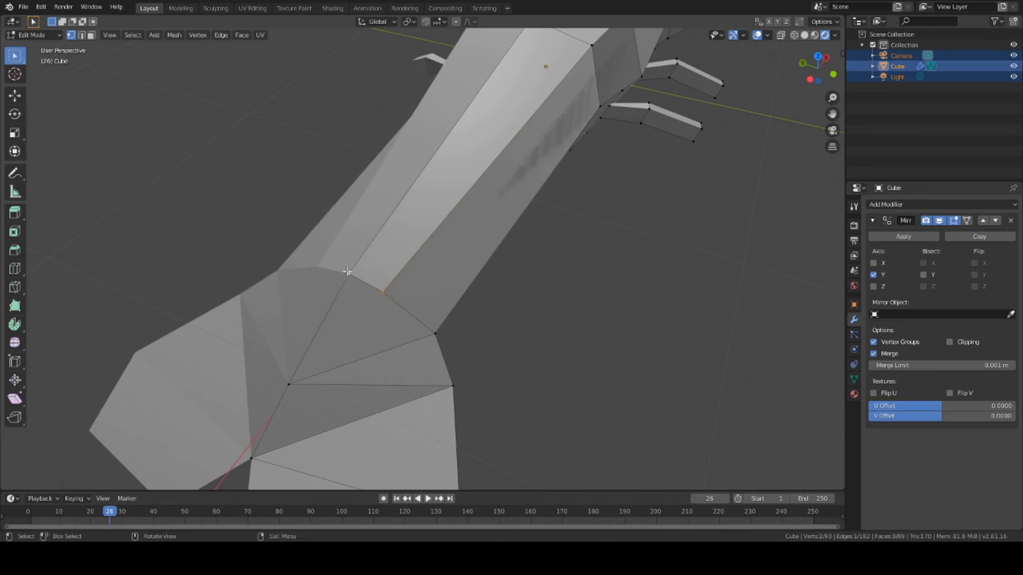
pyautogui.hotkey('alt', 'm')
pyautogui.click(333, 272)
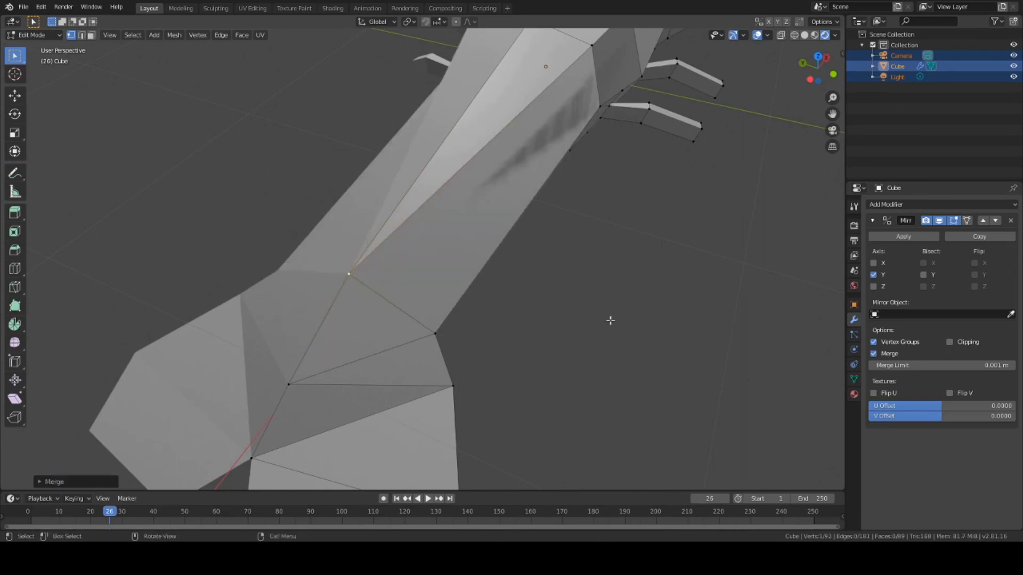
# Move the side vertex at the tail base inward along the Y axis by about 0.07 m.
pyautogui.moveTo(609, 320); pyautogui.dragTo(577, 242, button='middle')
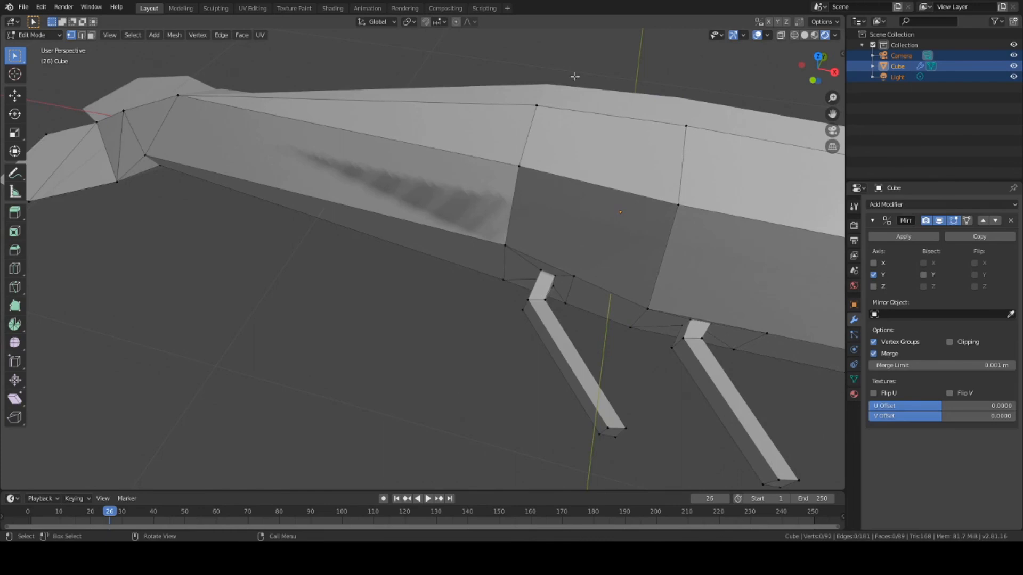
pyautogui.moveTo(575, 76); pyautogui.dragTo(505, 471, button='middle')
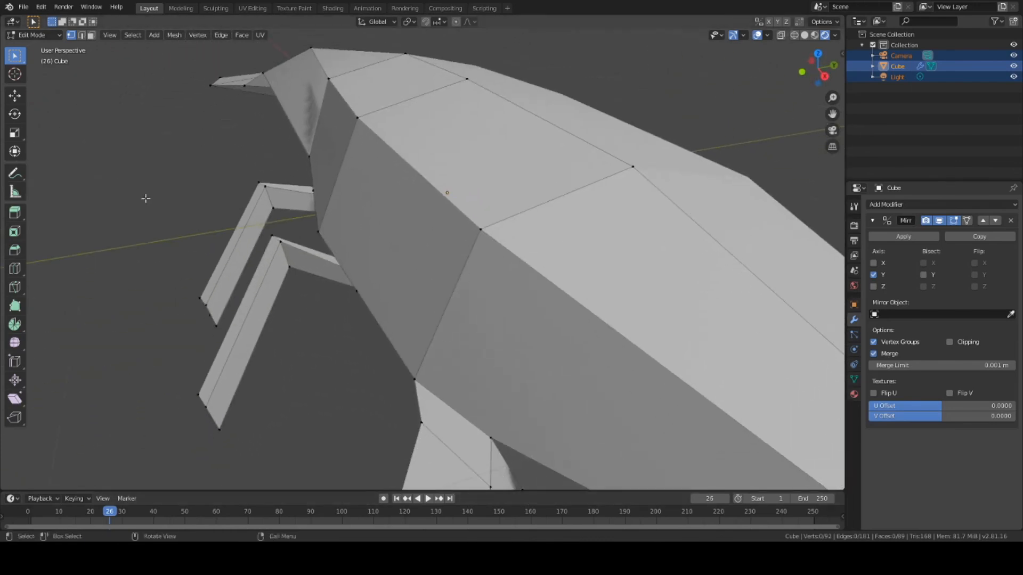
pyautogui.moveTo(145, 198); pyautogui.dragTo(165, 255, button='middle')
pyautogui.press('g')
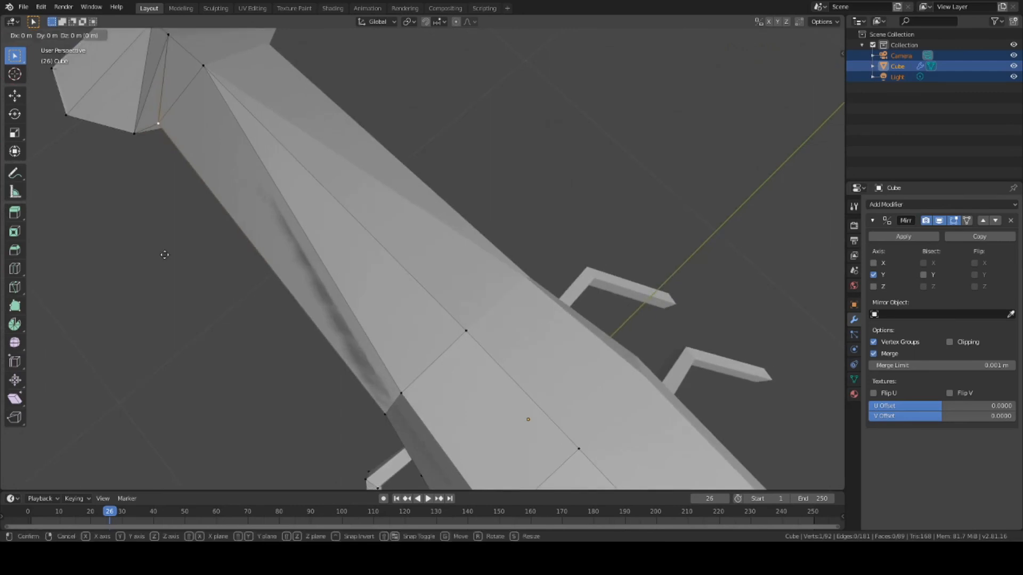
pyautogui.press('y')
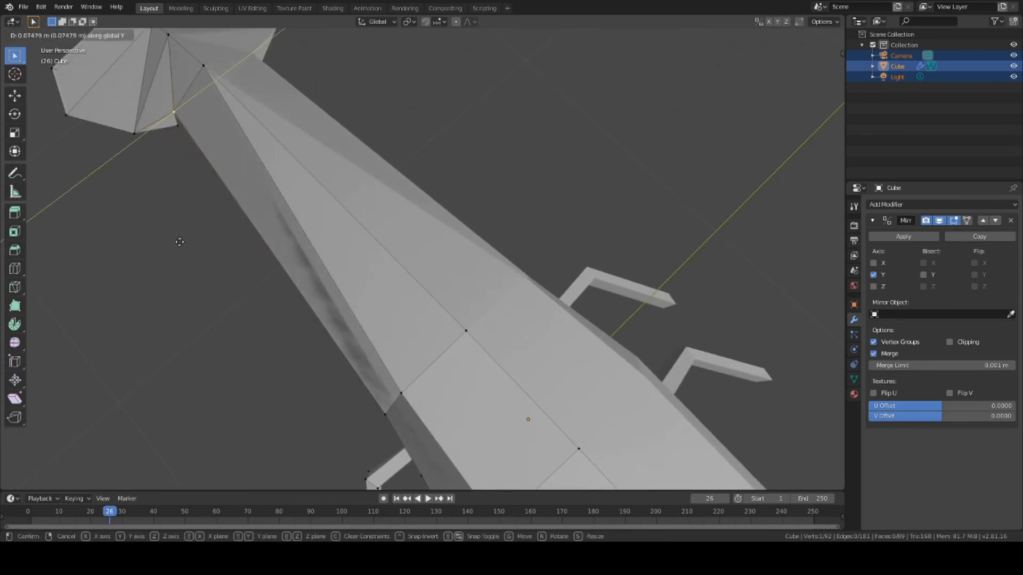
pyautogui.click(174, 243)
# Select the two lower side vertices at the tail base and move them inward along Y by about 0.03 m.
pyautogui.moveTo(477, 174); pyautogui.dragTo(518, 96, button='middle')
pyautogui.scroll(-5, 441, 198)
pyautogui.moveTo(404, 251); pyautogui.dragTo(378, 286, button='middle')
pyautogui.scroll(3, 378, 286)
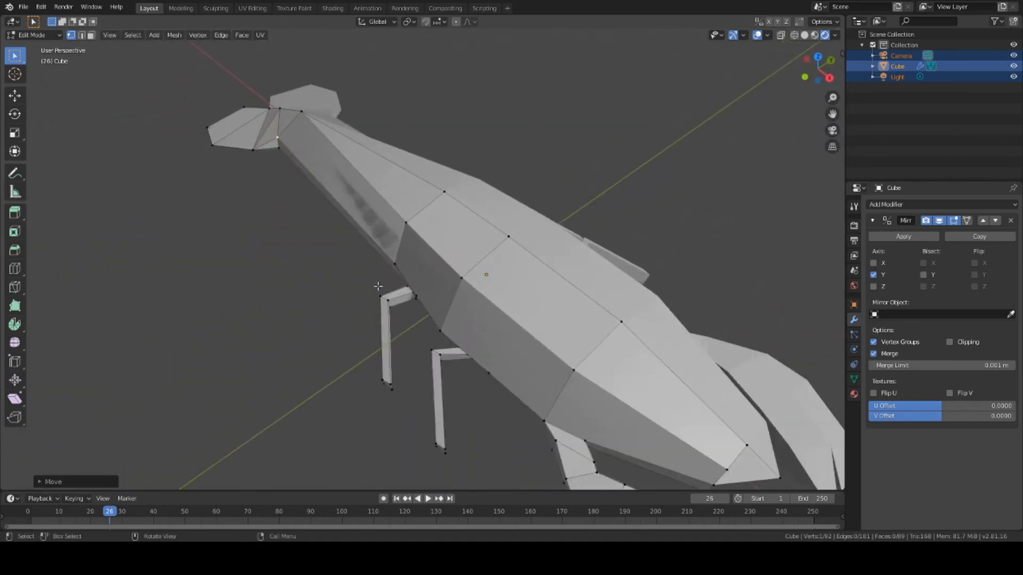
pyautogui.moveTo(364, 226); pyautogui.dragTo(361, 256, button='middle')
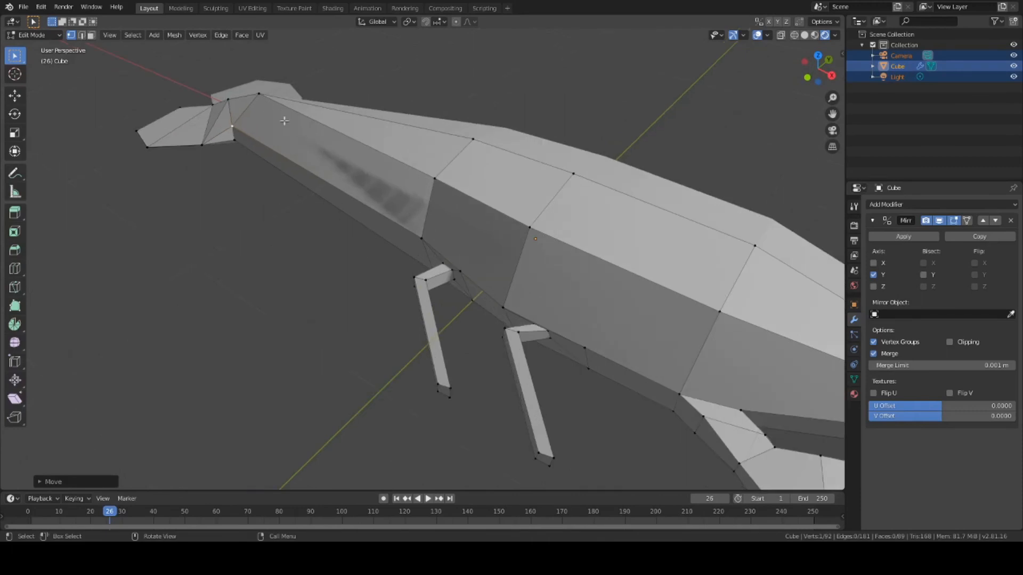
pyautogui.click(271, 104)
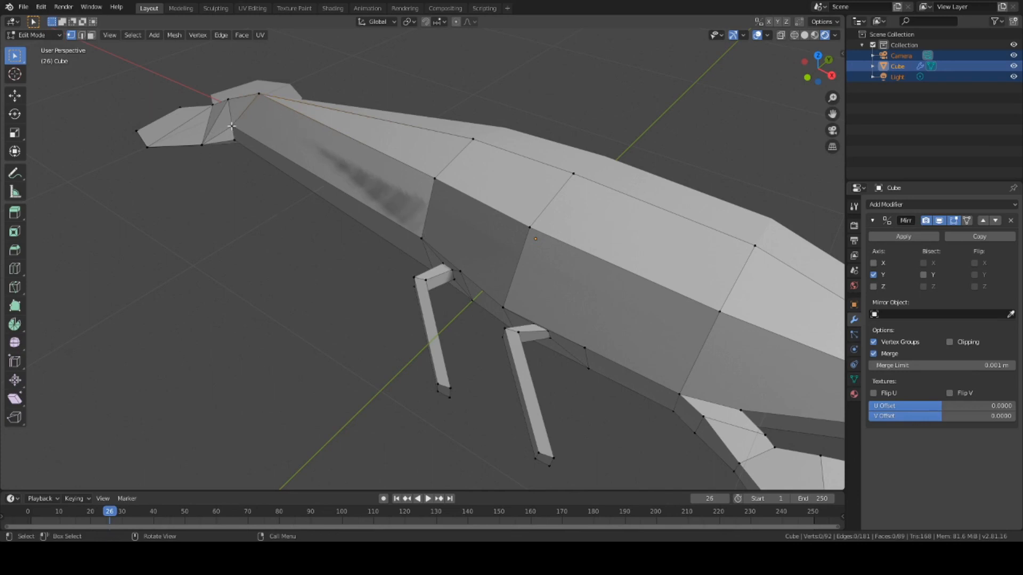
pyautogui.moveTo(259, 195); pyautogui.dragTo(268, 216, button='middle')
pyautogui.click(221, 182)
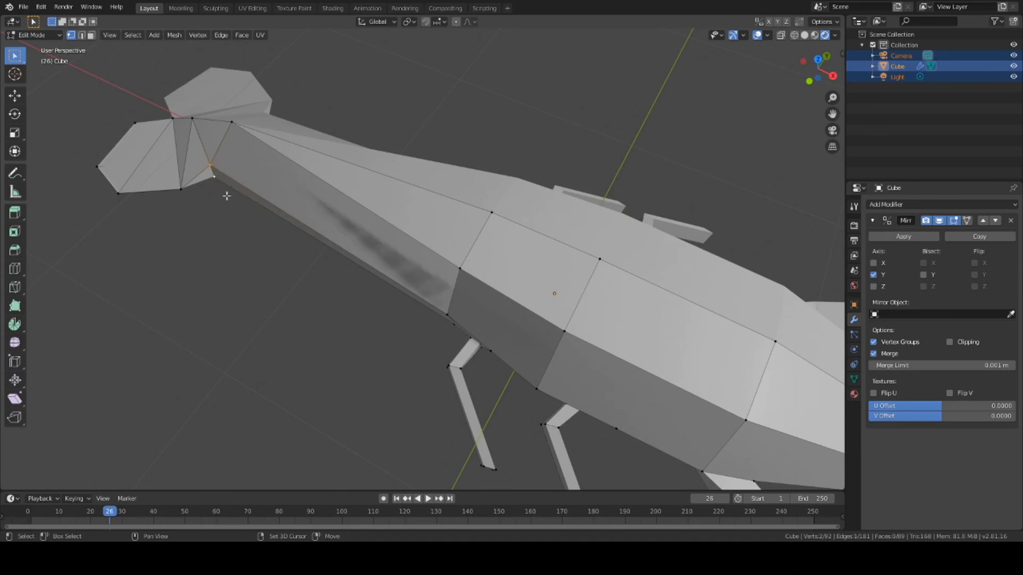
pyautogui.press('g')
pyautogui.press('y')
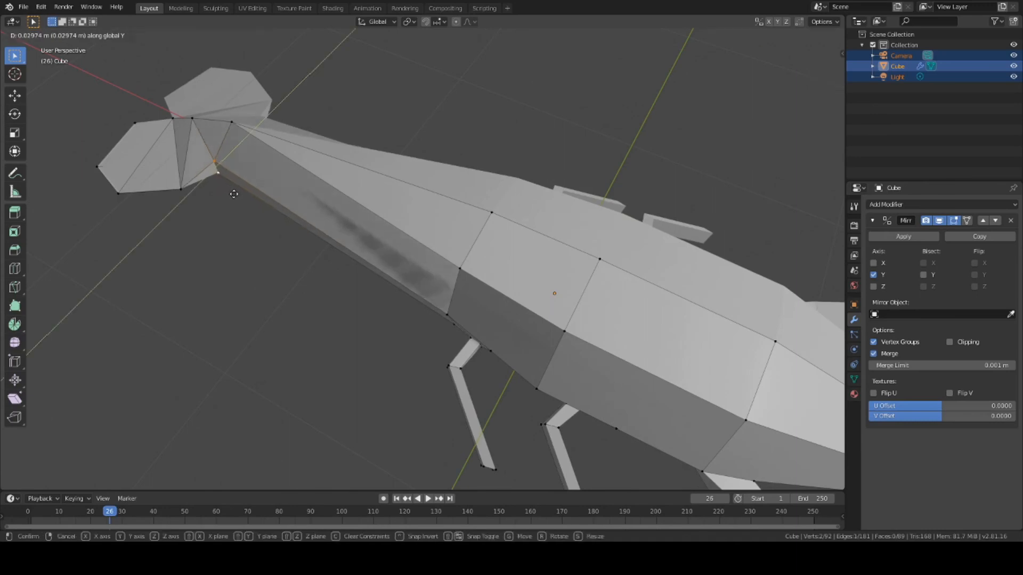
pyautogui.click(231, 194)
# Undo the tail-base vertex moves and the upper vertex merge at the tail.
pyautogui.moveTo(469, 80); pyautogui.dragTo(347, 41, button='middle')
pyautogui.scroll(-3, 338, 43)
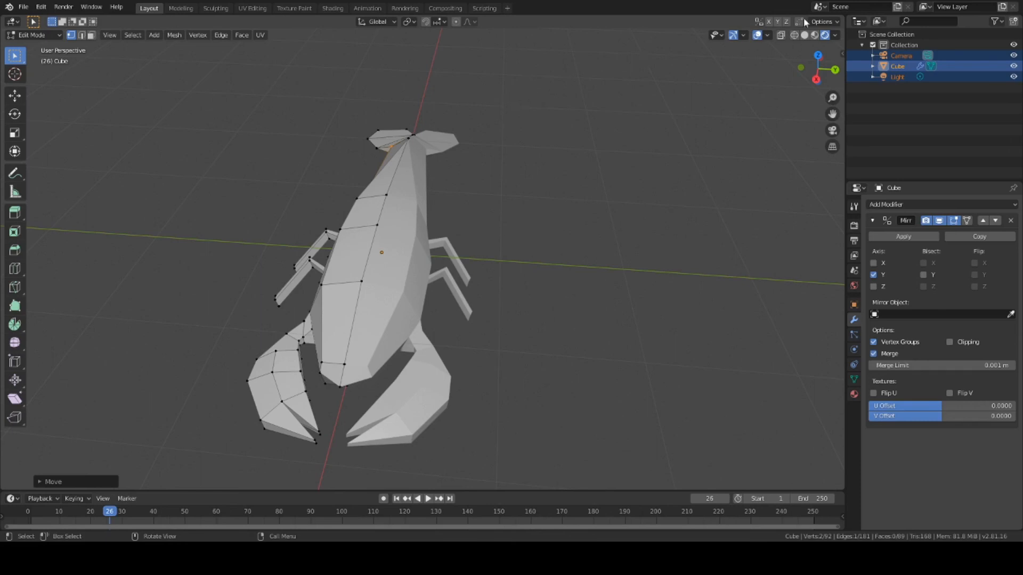
pyautogui.moveTo(714, 121); pyautogui.dragTo(448, 229, button='middle')
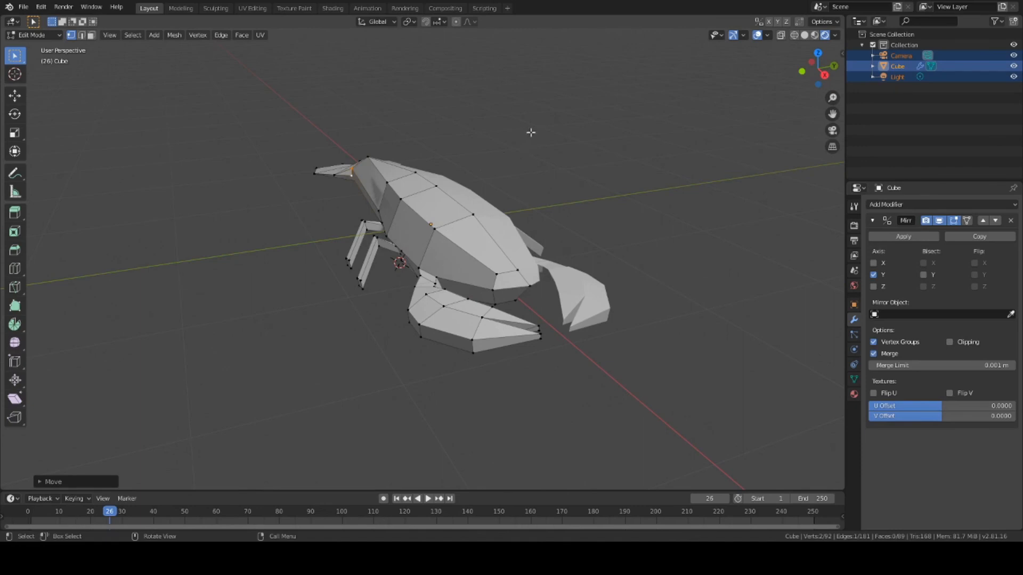
pyautogui.moveTo(530, 132); pyautogui.dragTo(578, 153, button='middle')
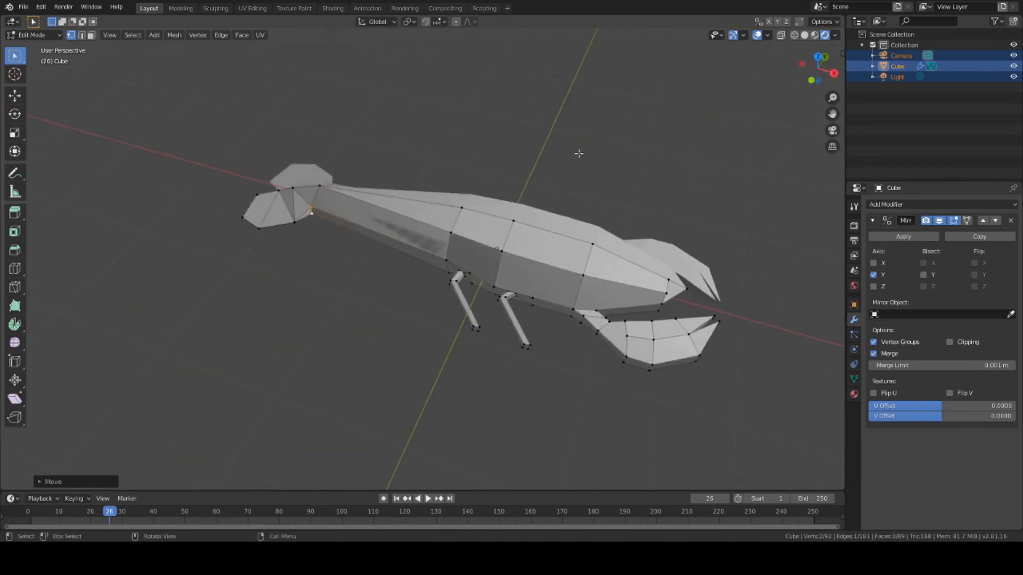
pyautogui.scroll(1, 328, 206)
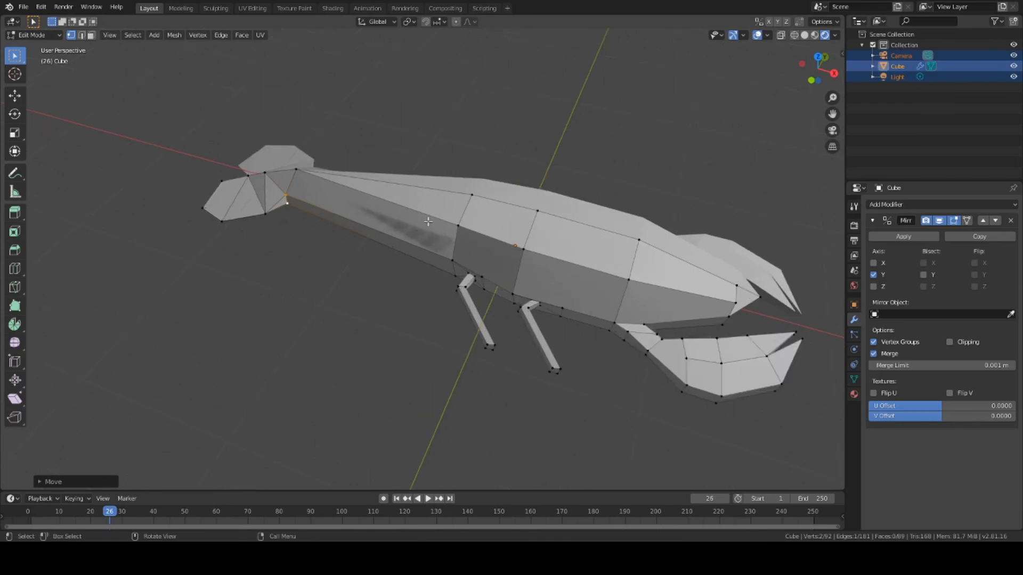
pyautogui.hotkey('ctrl', 'z')
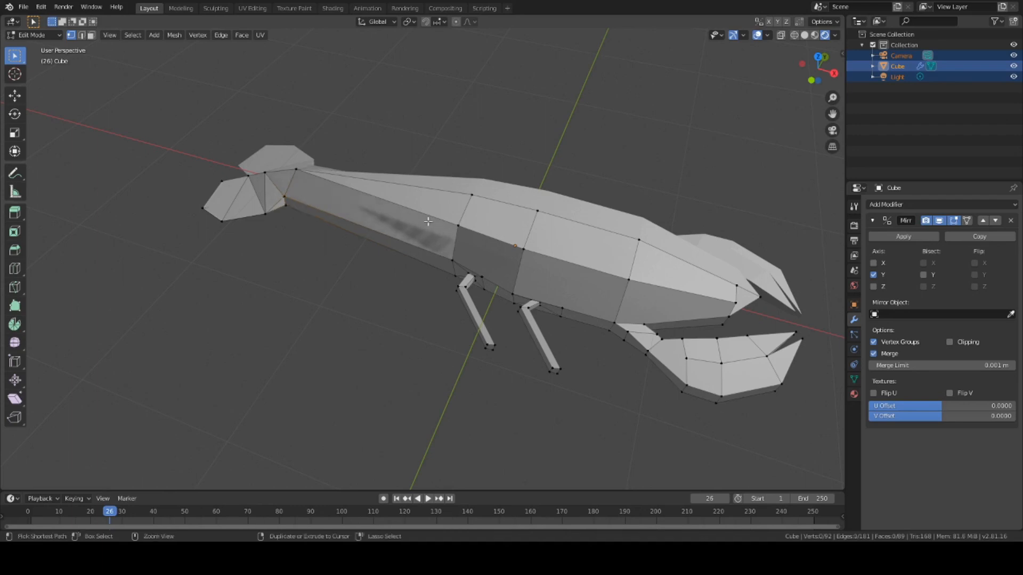
pyautogui.hotkey('ctrl', 'z')
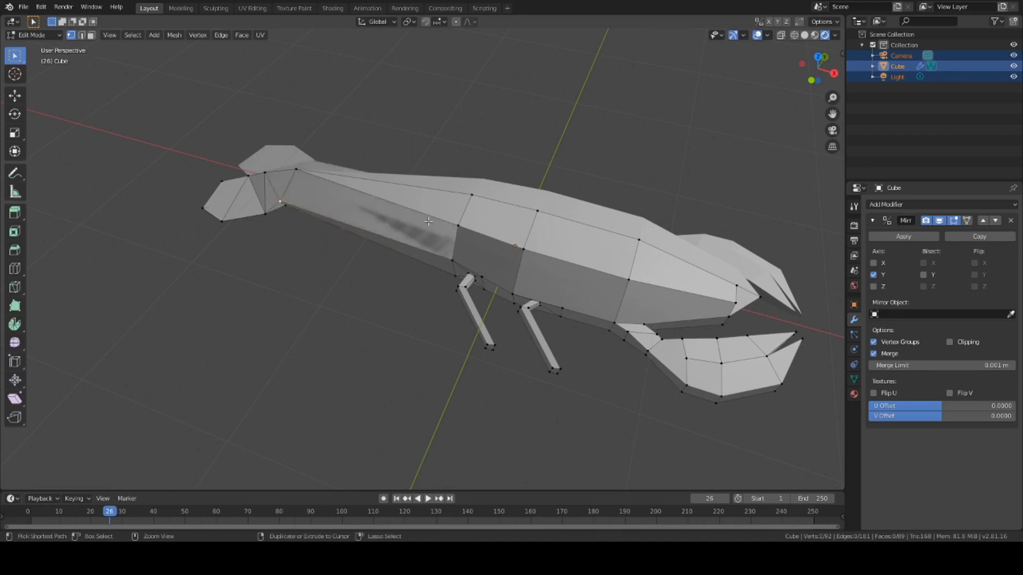
pyautogui.hotkey('ctrl', 'z')
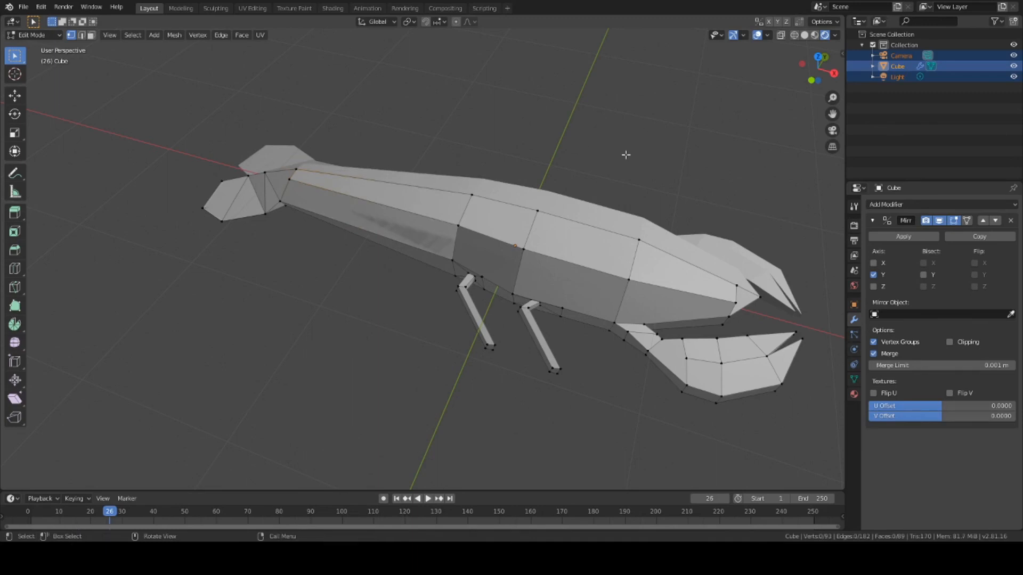
# Merge the four end vertices of the walking leg nearest the claw into a single pointed tip.
pyautogui.moveTo(625, 155)
pyautogui.mouseDown(button='middle')
pyautogui.moveTo(519, 158)
pyautogui.moveTo(569, 155)
pyautogui.moveTo(394, 206)
pyautogui.mouseUp(button='middle')
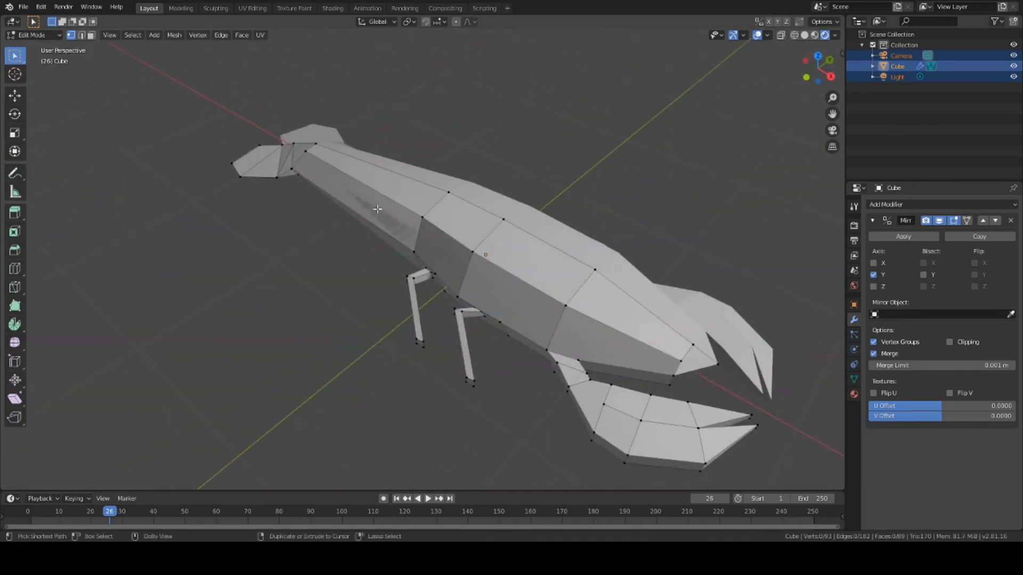
pyautogui.moveTo(657, 190); pyautogui.dragTo(529, 114, button='middle')
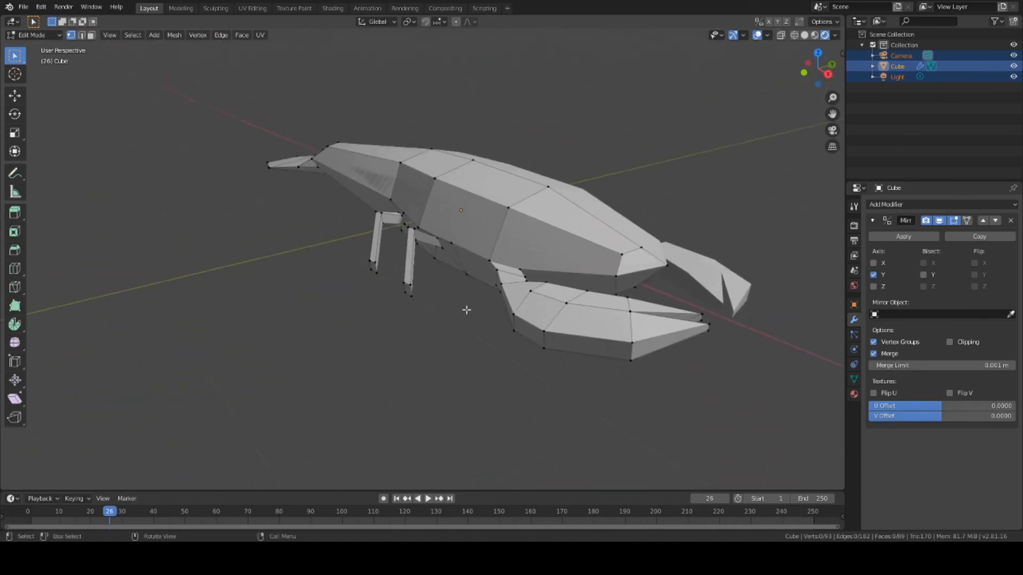
pyautogui.moveTo(466, 310); pyautogui.dragTo(466, 278, button='middle')
pyautogui.scroll(3, 465, 277)
pyautogui.moveTo(408, 190)
pyautogui.mouseDown(button='middle')
pyautogui.moveTo(390, 199)
pyautogui.moveTo(398, 201)
pyautogui.mouseUp(button='middle')
pyautogui.moveTo(334, 250); pyautogui.dragTo(457, 140, button='middle')
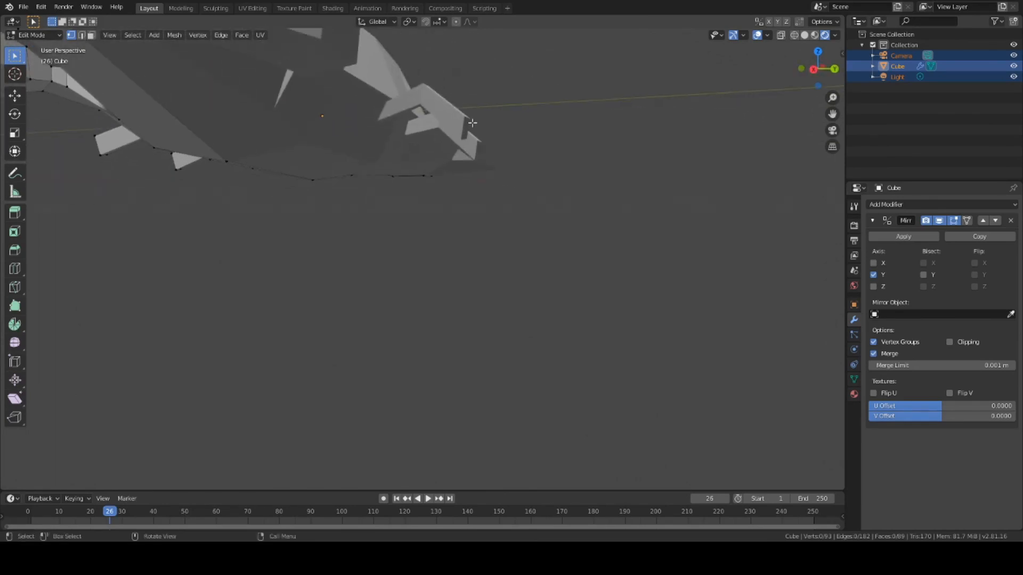
pyautogui.moveTo(356, 168); pyautogui.dragTo(398, 201, button='middle')
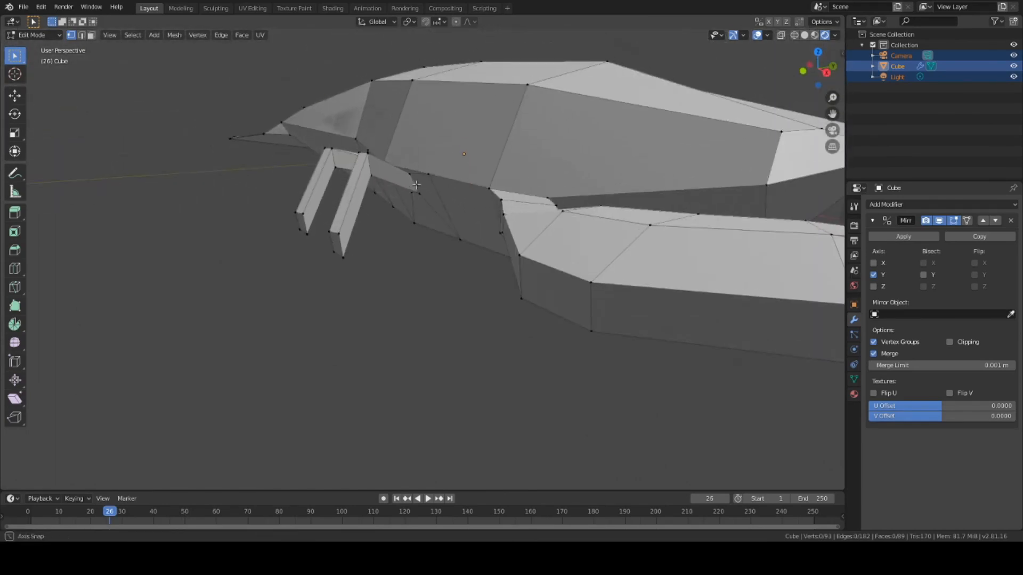
pyautogui.keyDown('shift'); pyautogui.click(327, 232); pyautogui.keyUp('shift')
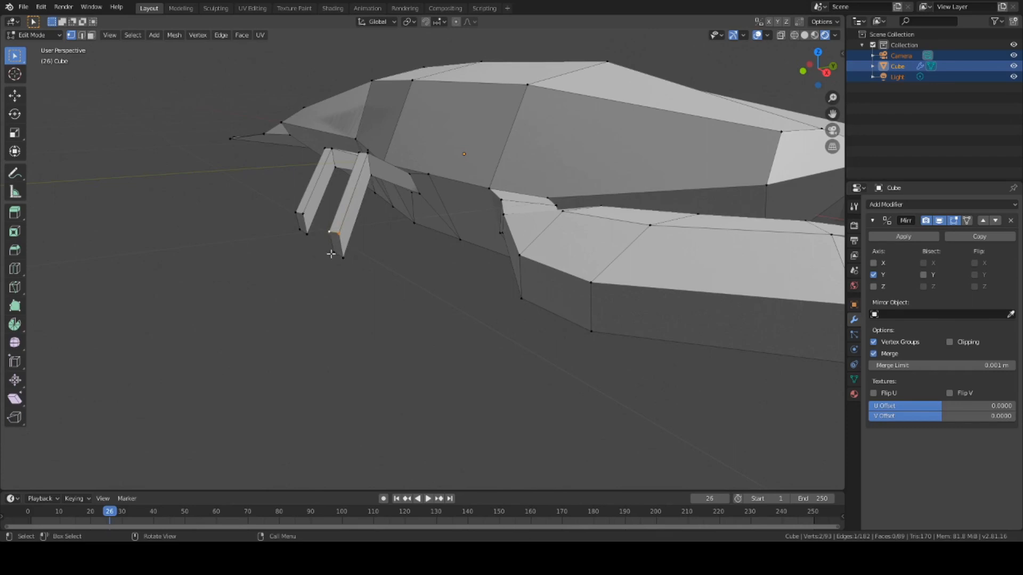
pyautogui.click(338, 233)
pyautogui.keyDown('shift'); pyautogui.click(342, 258); pyautogui.keyUp('shift')
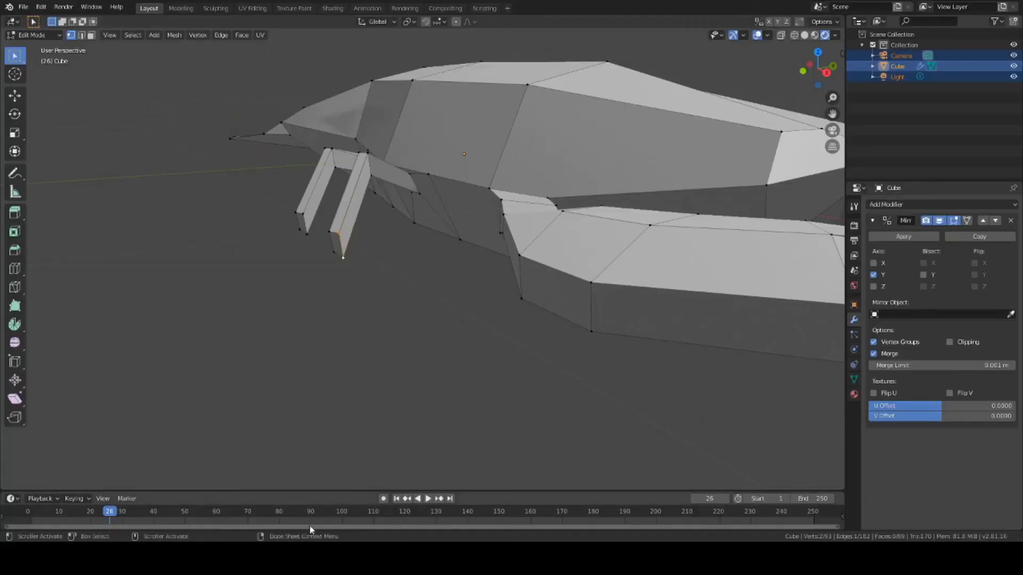
pyautogui.click(329, 232)
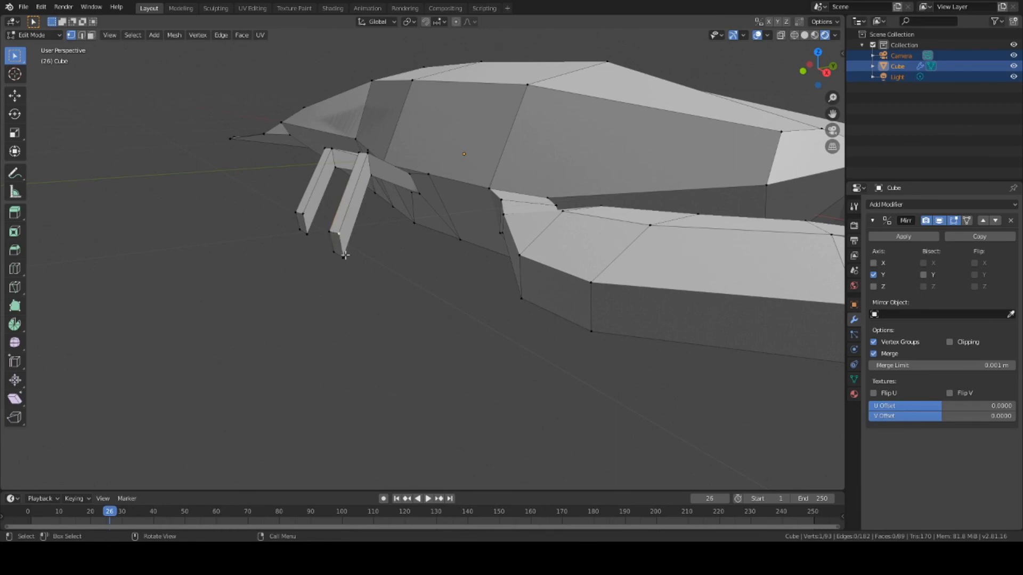
pyautogui.keyDown('shift'); pyautogui.click(331, 233); pyautogui.keyUp('shift')
pyautogui.keyDown('shift'); pyautogui.click(334, 256); pyautogui.keyUp('shift')
pyautogui.keyDown('shift'); pyautogui.click(343, 257); pyautogui.keyUp('shift')
pyautogui.hotkey('alt', 'm')
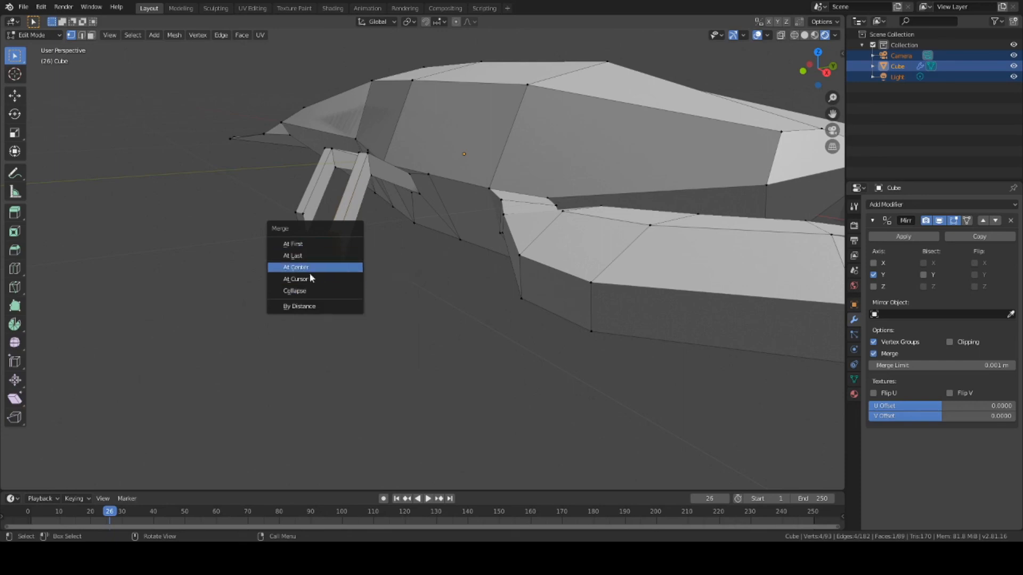
pyautogui.click(296, 290)
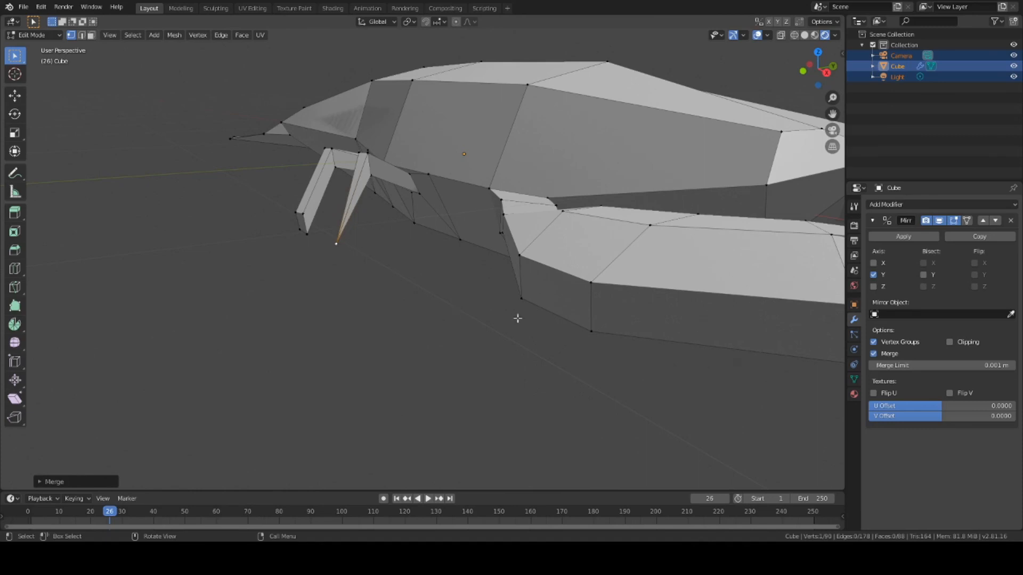
# Merge the four end vertices of the rear walking leg at the last selected vertex to form a pointed tip.
pyautogui.moveTo(518, 318); pyautogui.dragTo(411, 320, button='middle')
pyautogui.scroll(4, 411, 320)
pyautogui.scroll(-1, 389, 283)
pyautogui.moveTo(388, 283); pyautogui.dragTo(395, 262, button='middle')
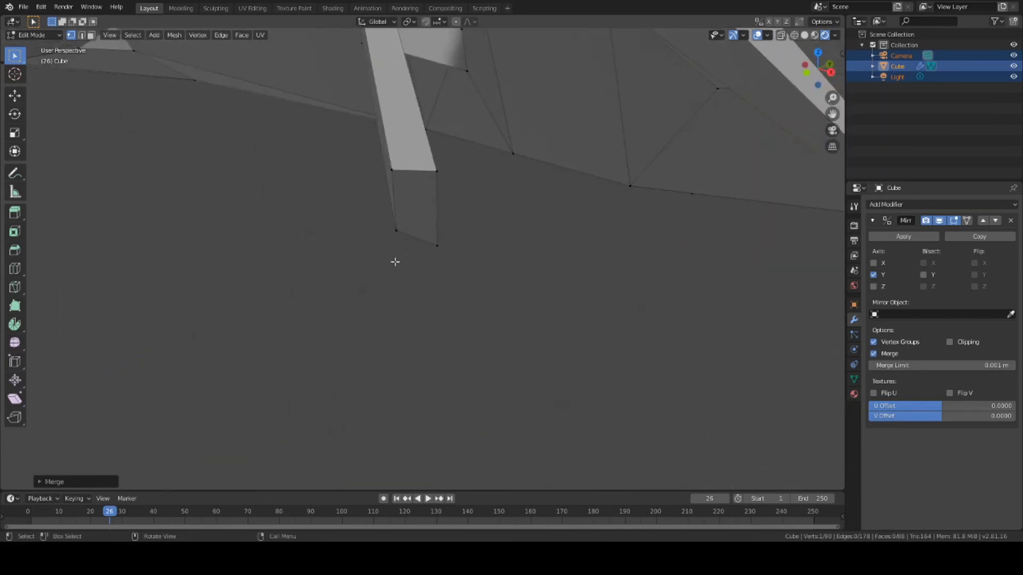
pyautogui.keyDown('shift'); pyautogui.click(436, 245); pyautogui.keyUp('shift')
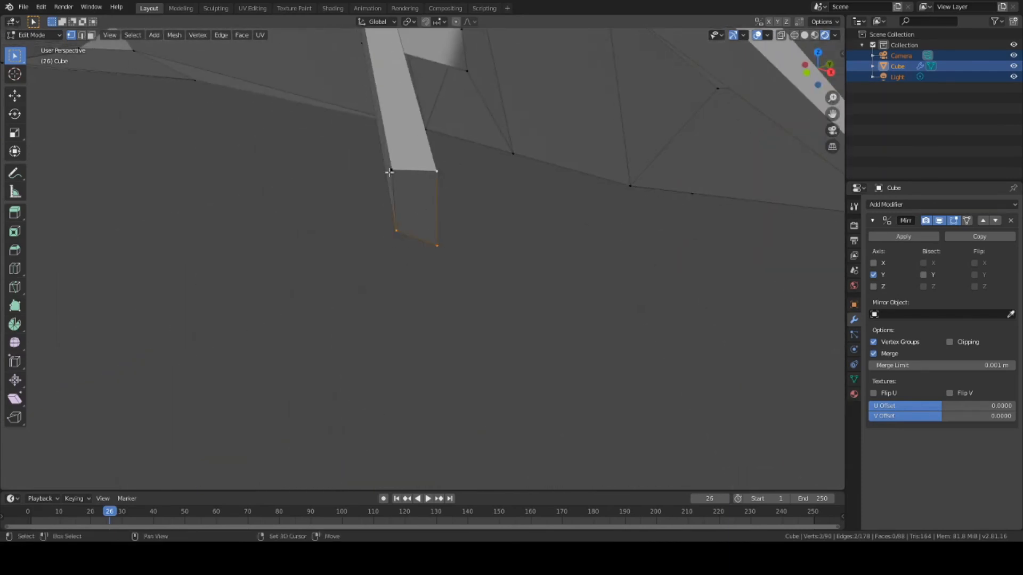
pyautogui.keyDown('shift'); pyautogui.click(389, 172); pyautogui.keyUp('shift')
pyautogui.scroll(-3, 576, 311)
pyautogui.moveTo(575, 310); pyautogui.dragTo(531, 315, button='middle')
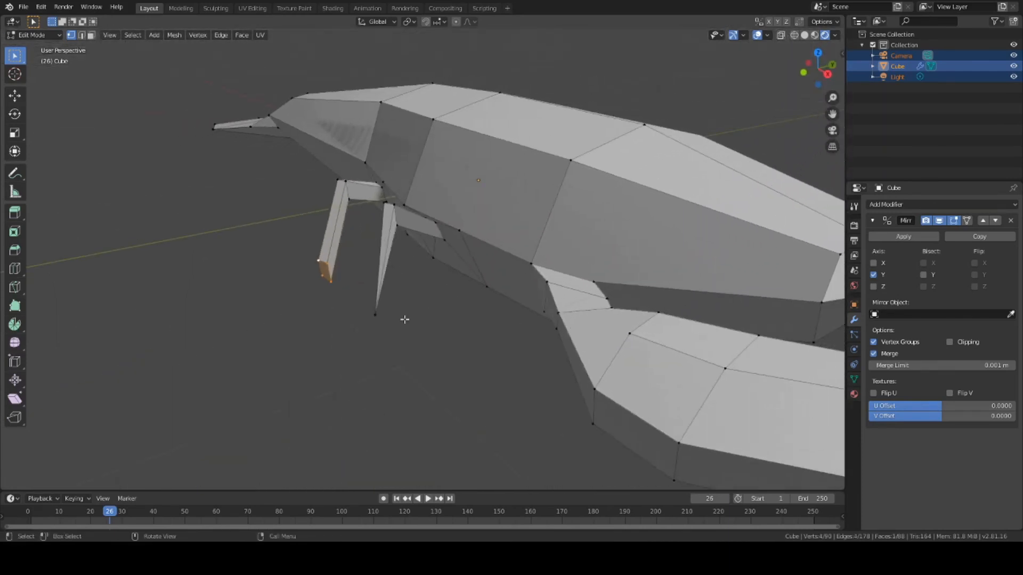
pyautogui.press('m')
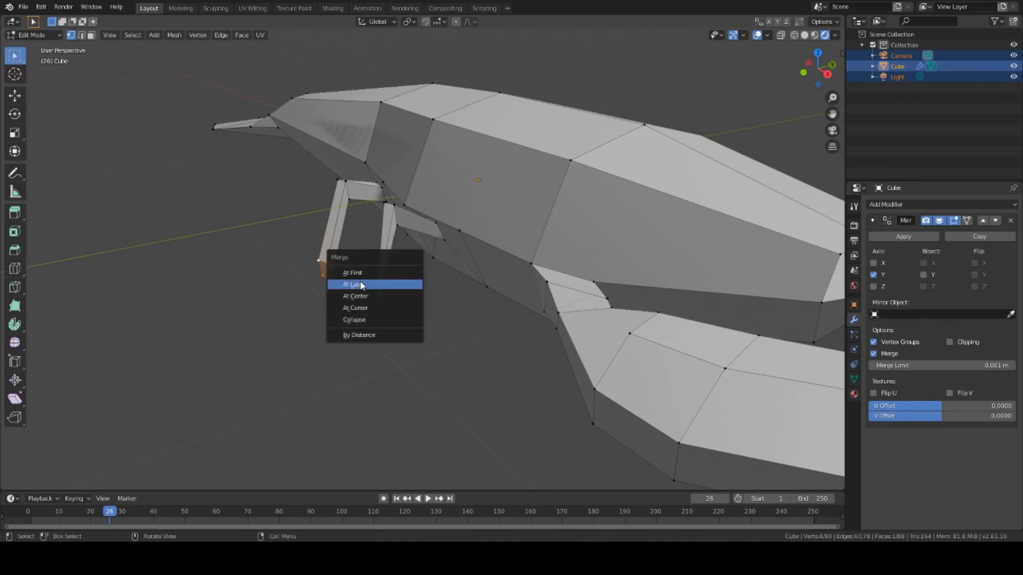
pyautogui.click(360, 285)
# Render the scene to check the pointed leg tips.
pyautogui.moveTo(448, 346); pyautogui.dragTo(420, 326, button='middle')
pyautogui.scroll(-4, 397, 334)
pyautogui.press('F12')
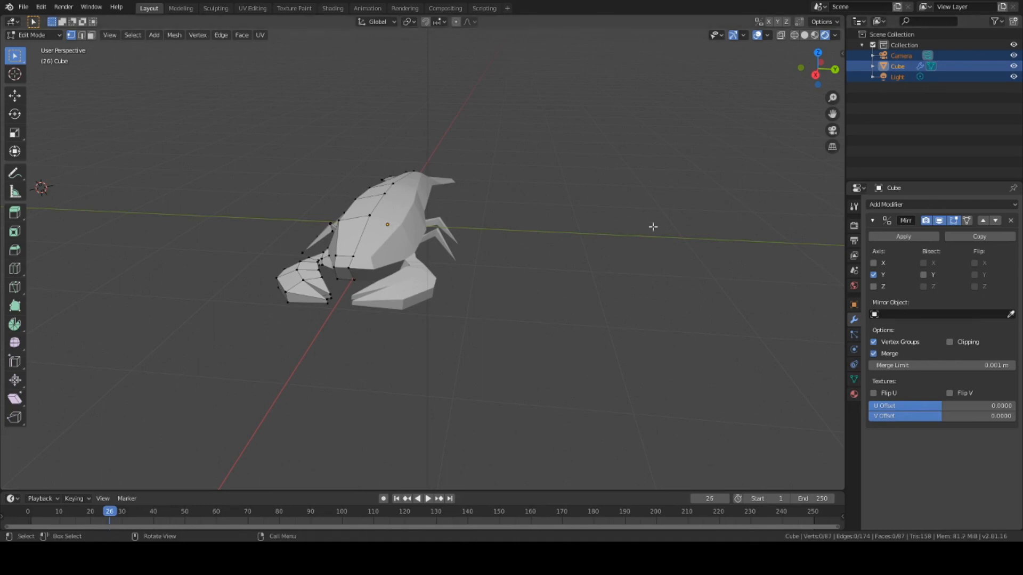
# Merge the two tip vertices of the claw's inner pincer finger at the last selected vertex.
pyautogui.scroll(2, 338, 336)
pyautogui.click(248, 334)
pyautogui.keyDown('shift'); pyautogui.click(245, 325); pyautogui.keyUp('shift')
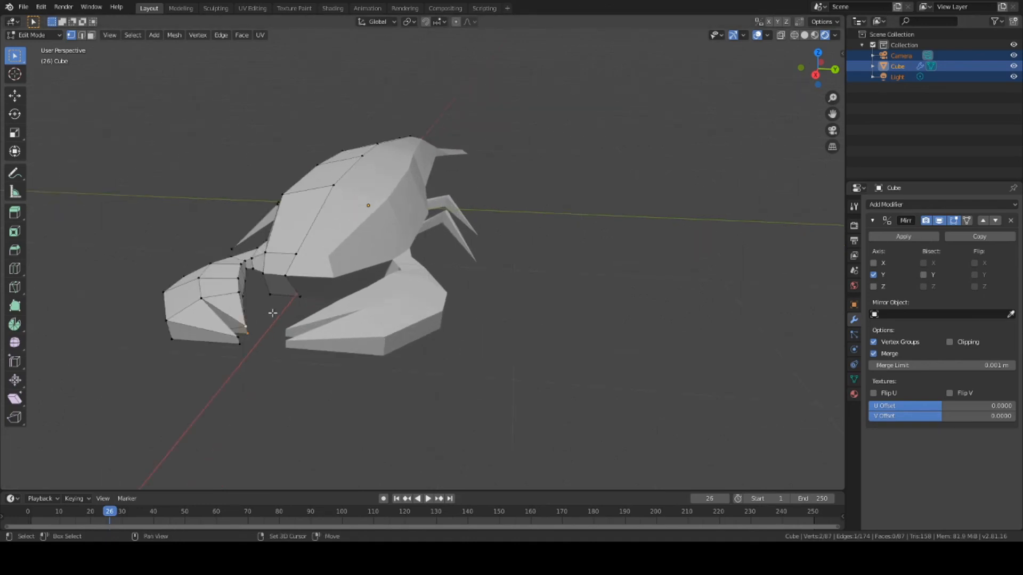
pyautogui.hotkey('alt', 'm')
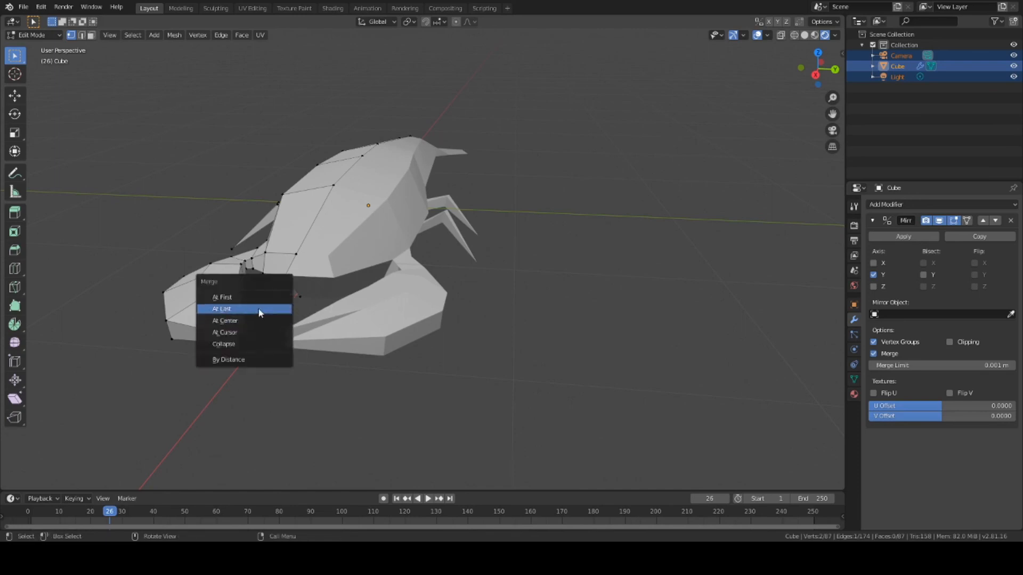
pyautogui.click(263, 309)
# Merge the two tip vertices of the claw's outer pincer finger at the last selected vertex.
pyautogui.keyDown('shift'); pyautogui.click(236, 336); pyautogui.keyUp('shift')
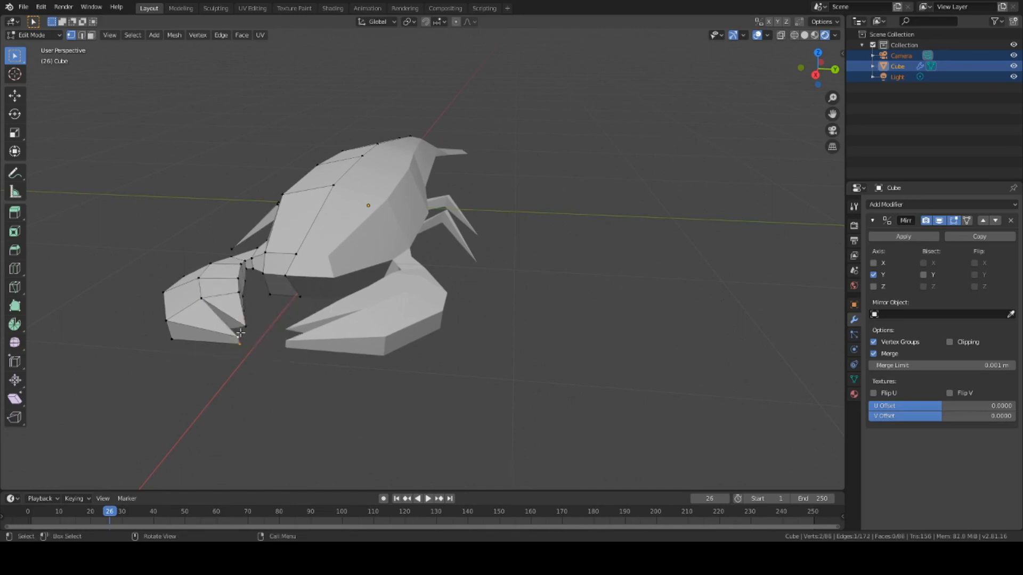
pyautogui.hotkey('alt', 'm')
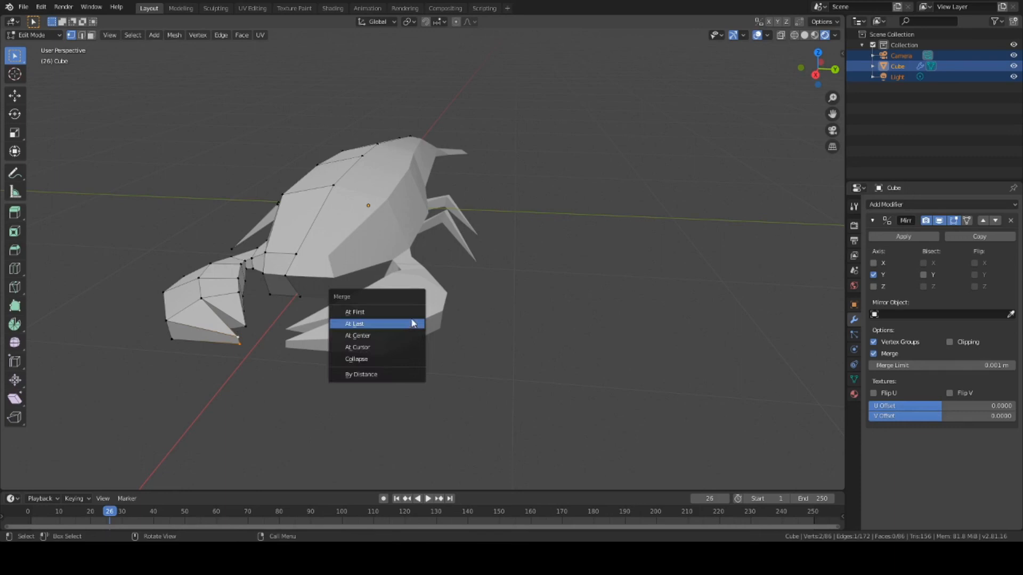
pyautogui.click(375, 325)
pyautogui.moveTo(318, 348); pyautogui.dragTo(371, 379, button='middle')
pyautogui.moveTo(476, 340); pyautogui.dragTo(413, 312, button='middle')
pyautogui.scroll(-3, 414, 313)
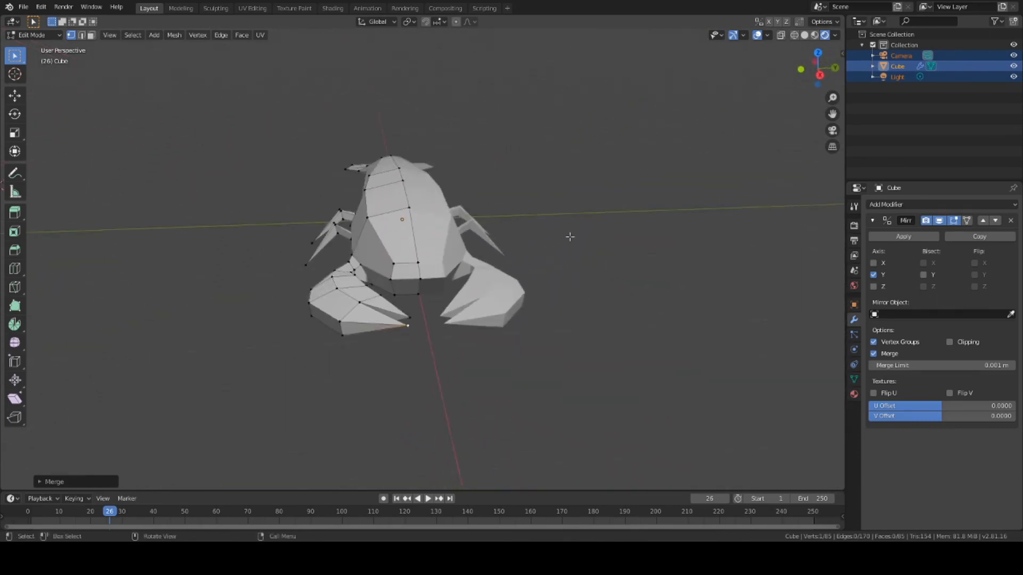
# Clear the mesh selection and render the scene to check the sharpened claws.
pyautogui.moveTo(568, 235); pyautogui.dragTo(612, 233, button='middle')
pyautogui.press('a')
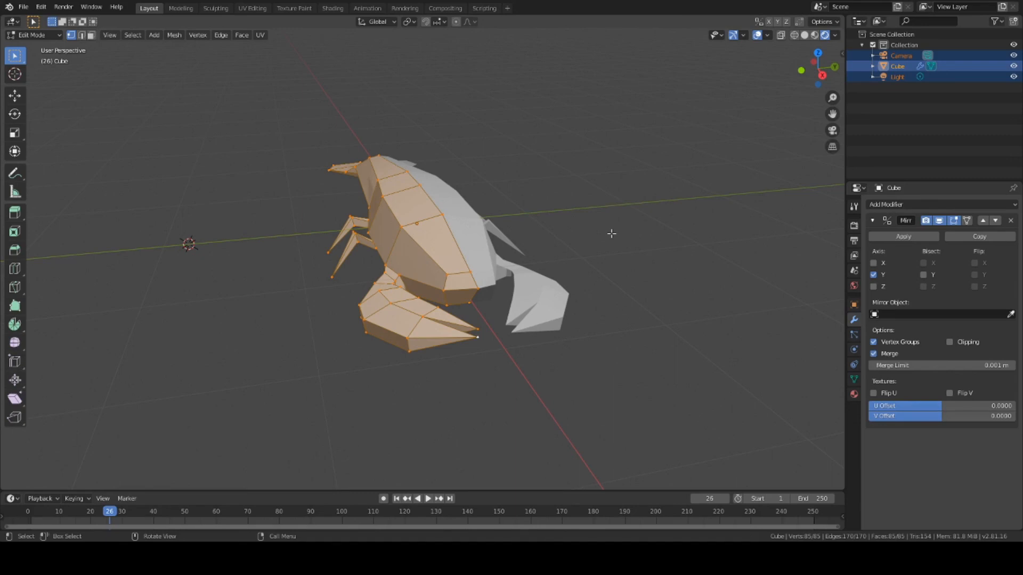
pyautogui.click(631, 216)
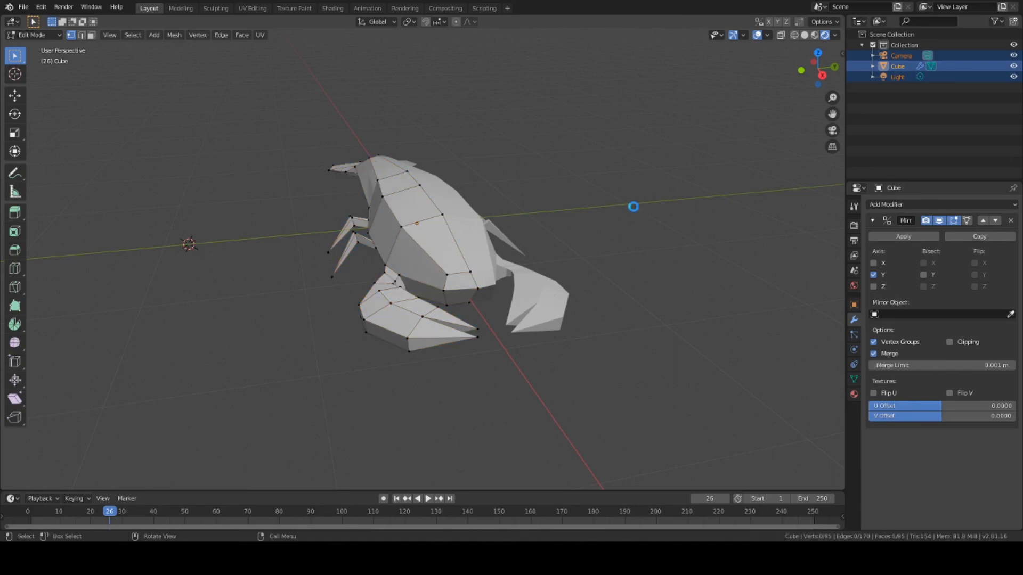
pyautogui.press('F12')
# Move the lower side vertex at the front of the head inward along Y and raise it slightly along Z.
pyautogui.moveTo(815, 141); pyautogui.dragTo(372, 222, button='middle')
pyautogui.moveTo(482, 233); pyautogui.dragTo(512, 244, button='middle')
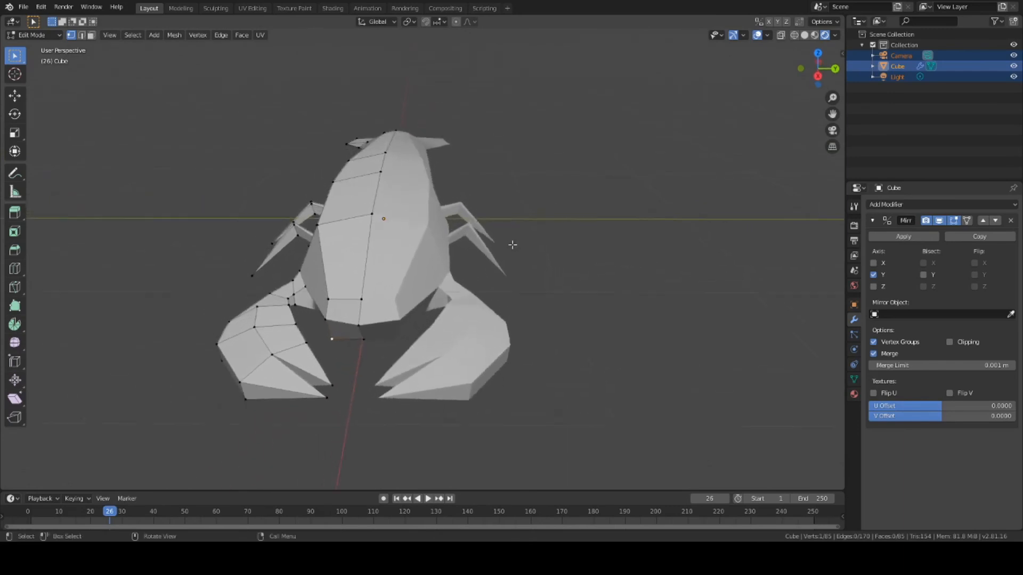
pyautogui.press('g')
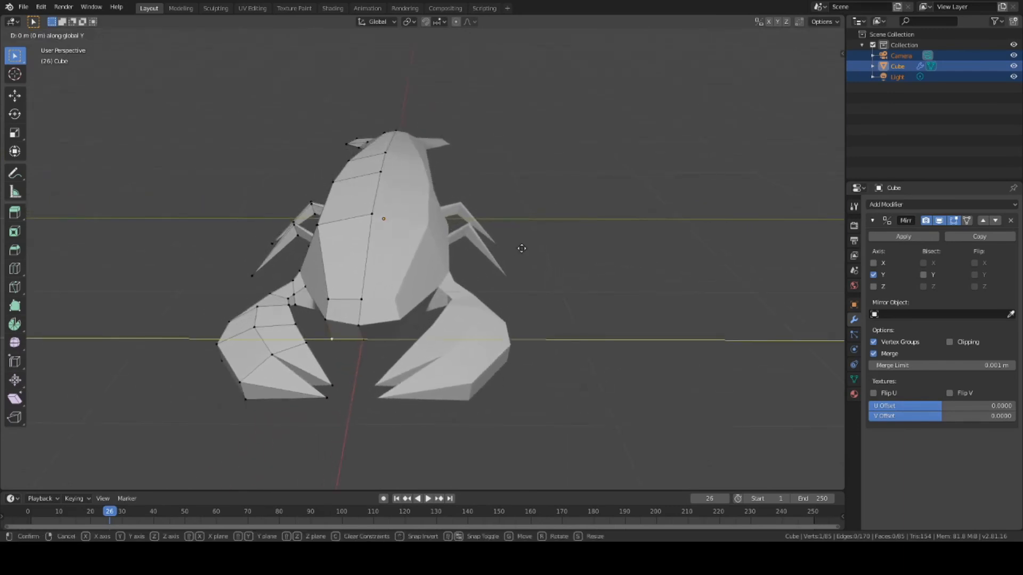
pyautogui.click(531, 250)
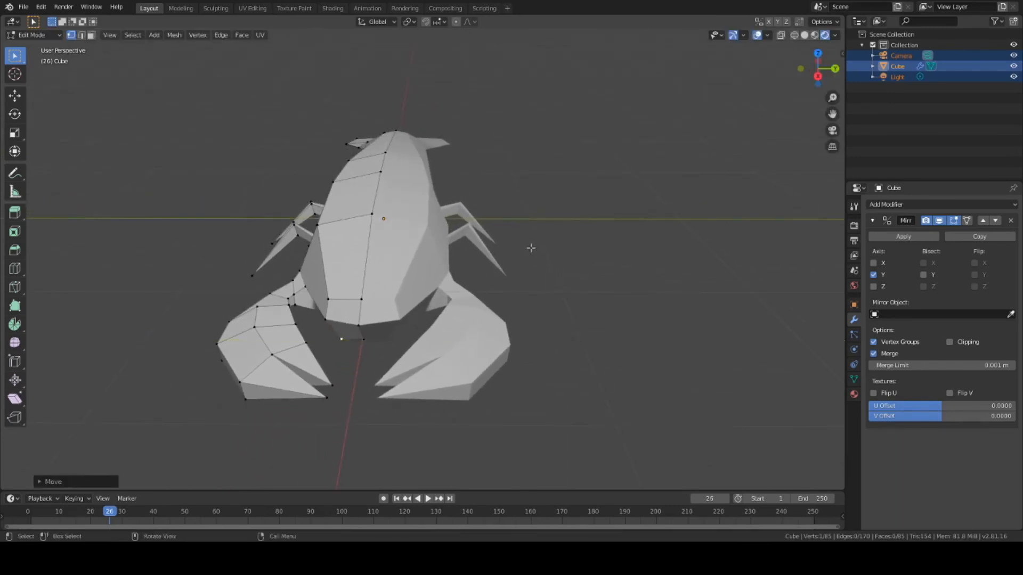
pyautogui.press('g')
pyautogui.press('z')
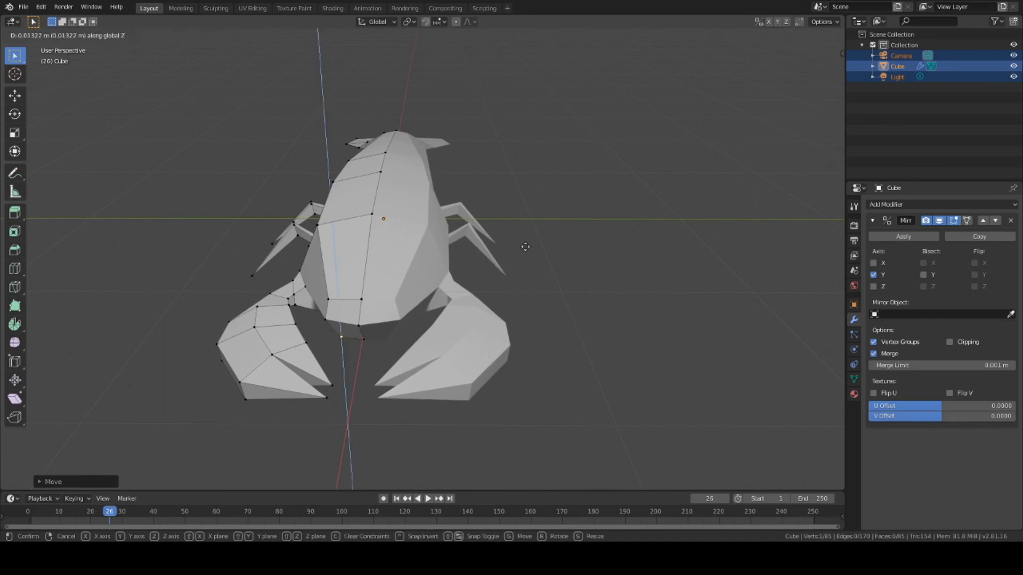
pyautogui.click(525, 246)
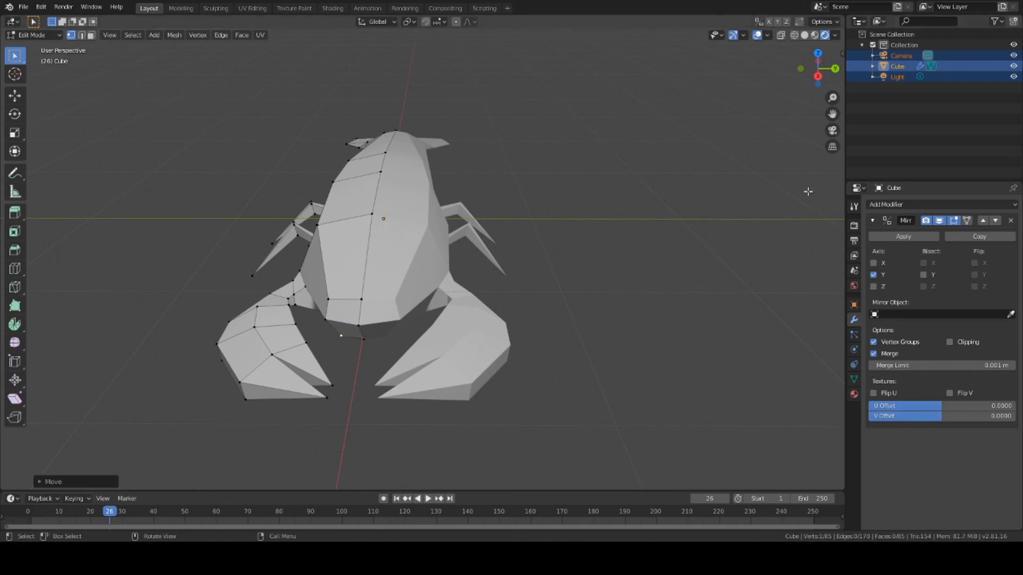
# Deselect all vertices and examine the whole lobster's shape from the front and the side.
pyautogui.scroll(-5, 660, 173)
pyautogui.moveTo(582, 228); pyautogui.dragTo(601, 234, button='middle')
pyautogui.click(601, 235)
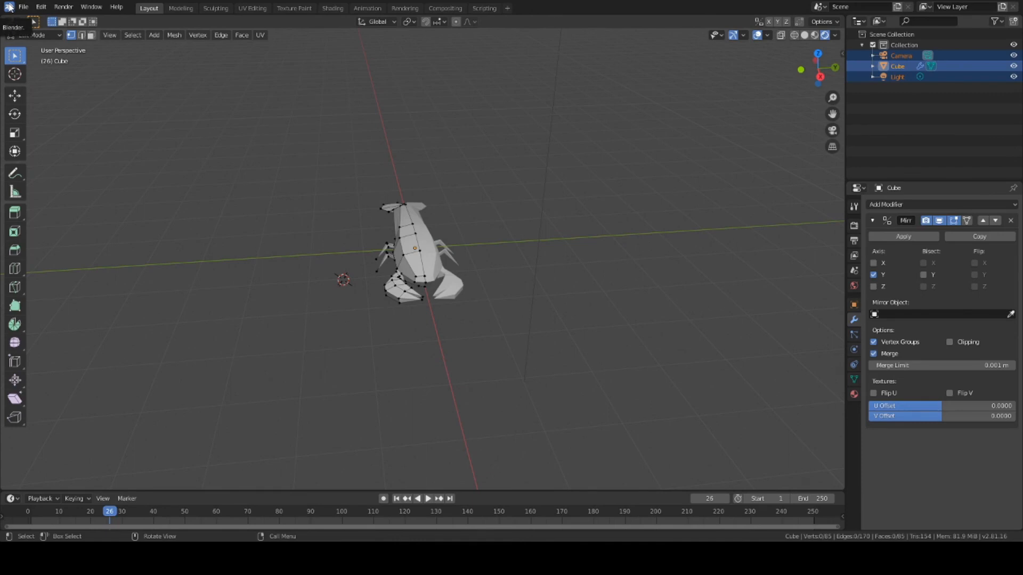
pyautogui.scroll(3, 414, 177)
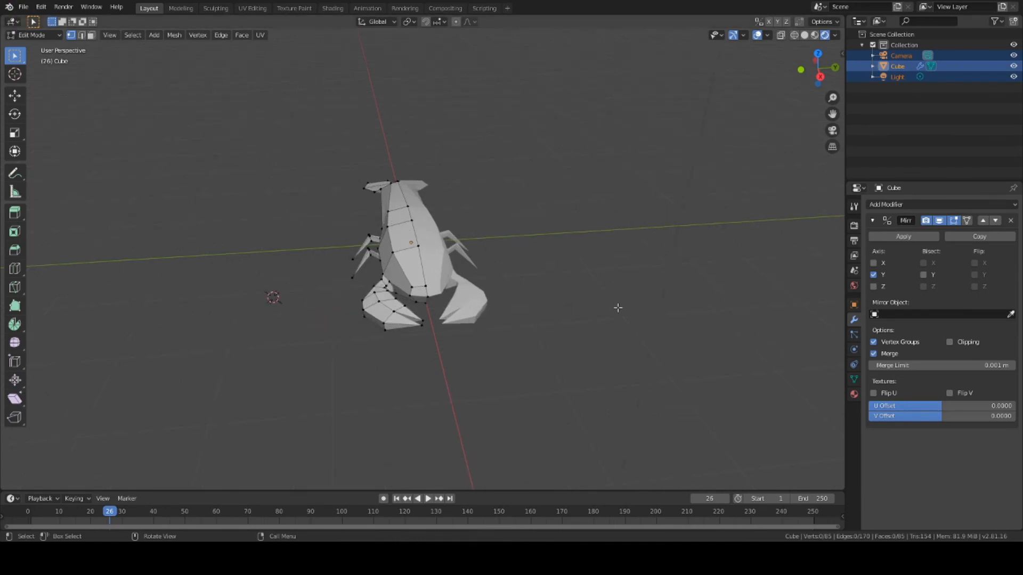
pyautogui.press('a')
pyautogui.hotkey('alt', 'a')
pyautogui.moveTo(555, 303); pyautogui.dragTo(727, 346, button='middle')
pyautogui.scroll(2, 708, 275)
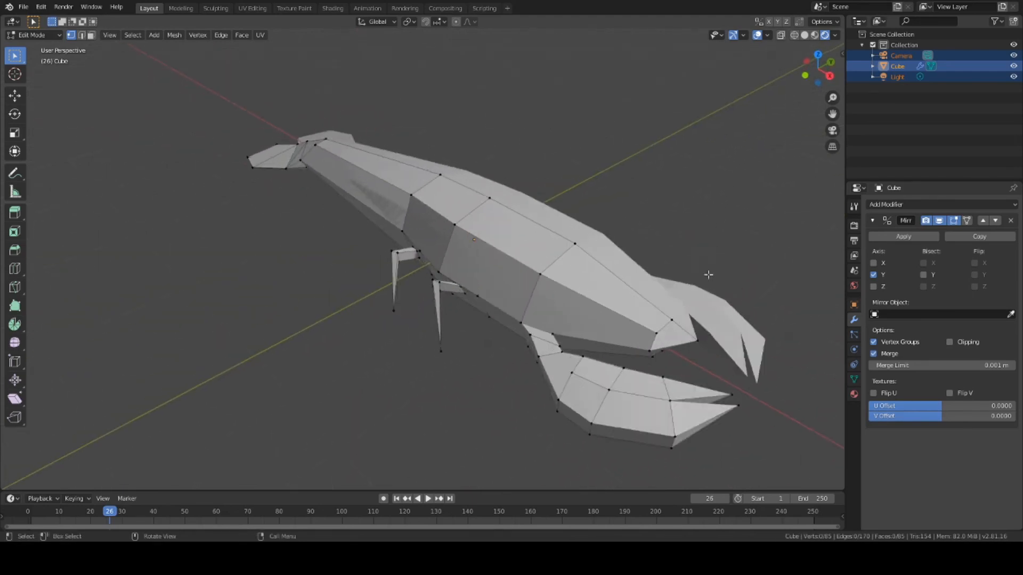
pyautogui.moveTo(708, 275); pyautogui.dragTo(614, 271, button='middle')
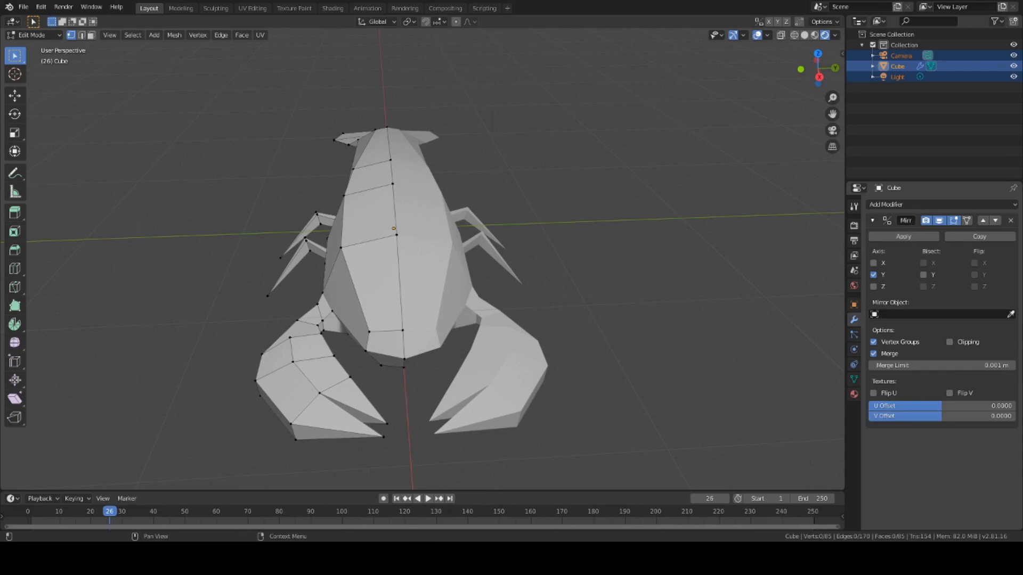
# Examine the front of the head and the claws up close from several angles.
pyautogui.scroll(2, 408, 204)
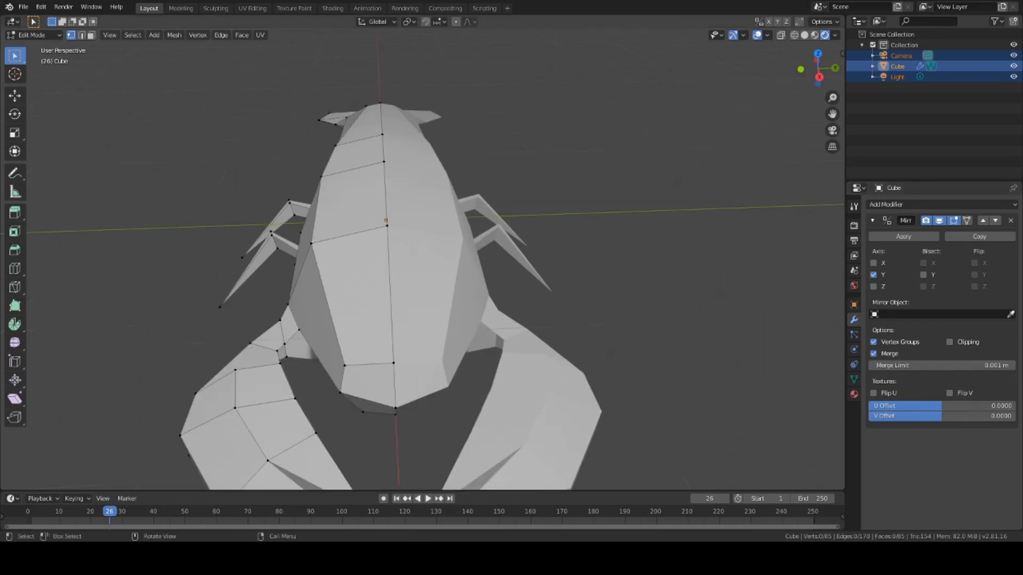
pyautogui.moveTo(409, 385); pyautogui.dragTo(413, 370, button='middle')
pyautogui.scroll(2, 414, 370)
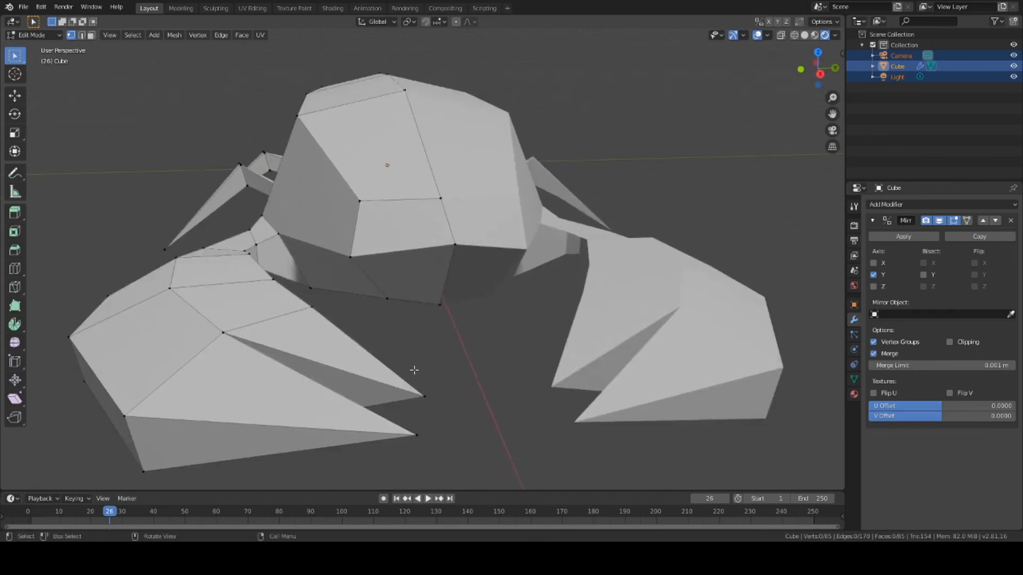
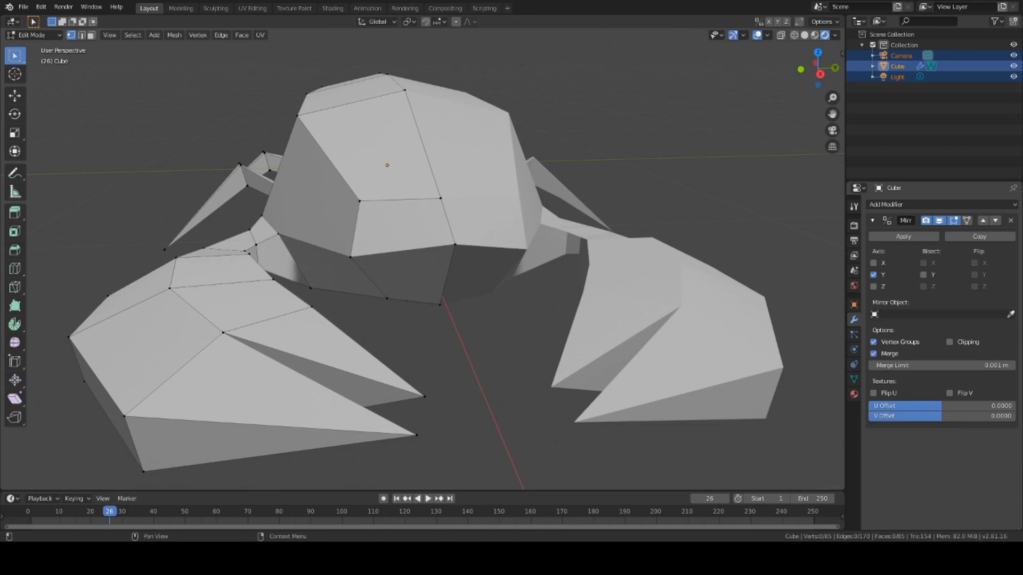
pyautogui.moveTo(679, 144); pyautogui.dragTo(507, 245, button='middle')
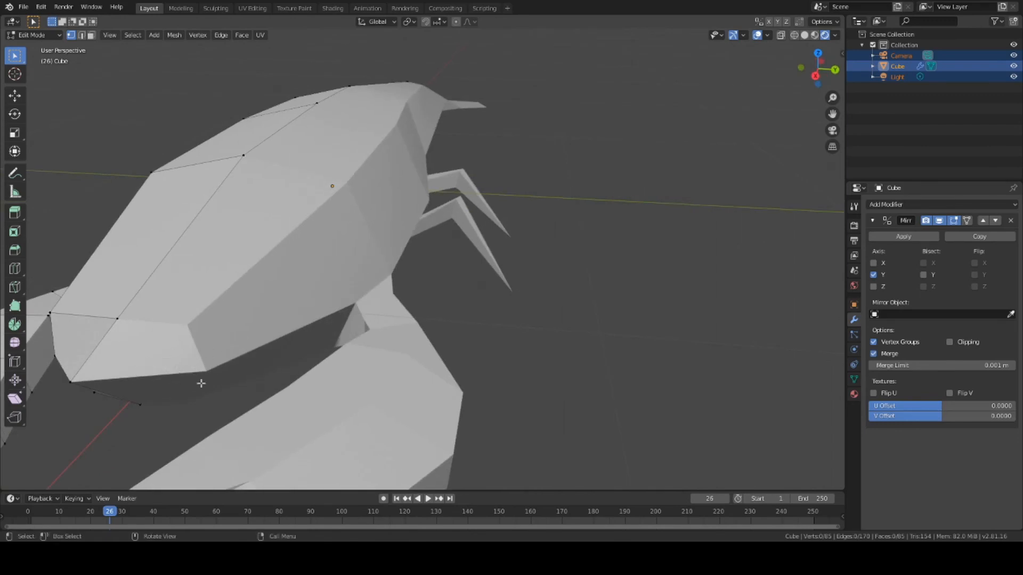
pyautogui.moveTo(478, 235); pyautogui.dragTo(582, 208, button='middle')
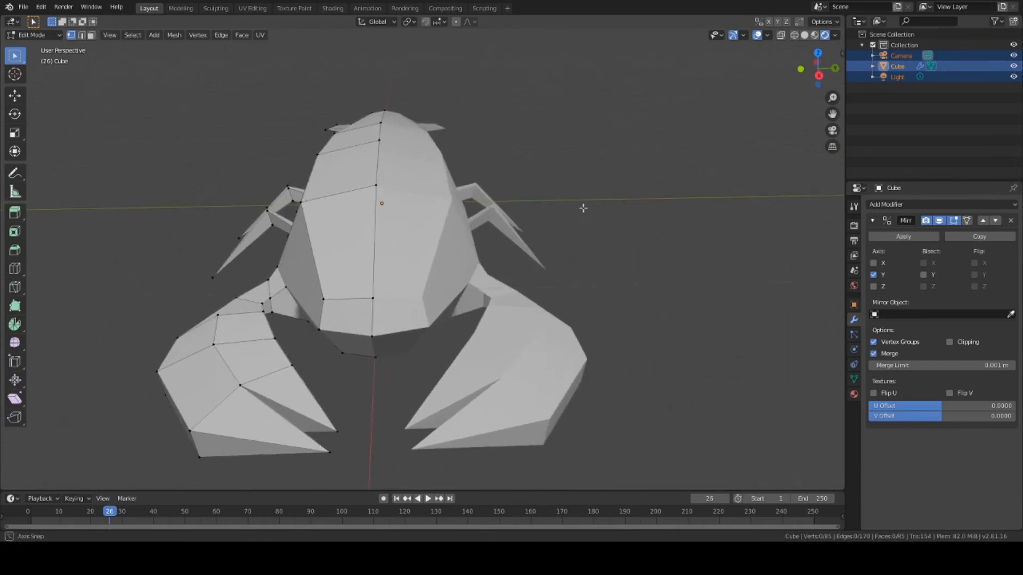
pyautogui.scroll(3, 480, 339)
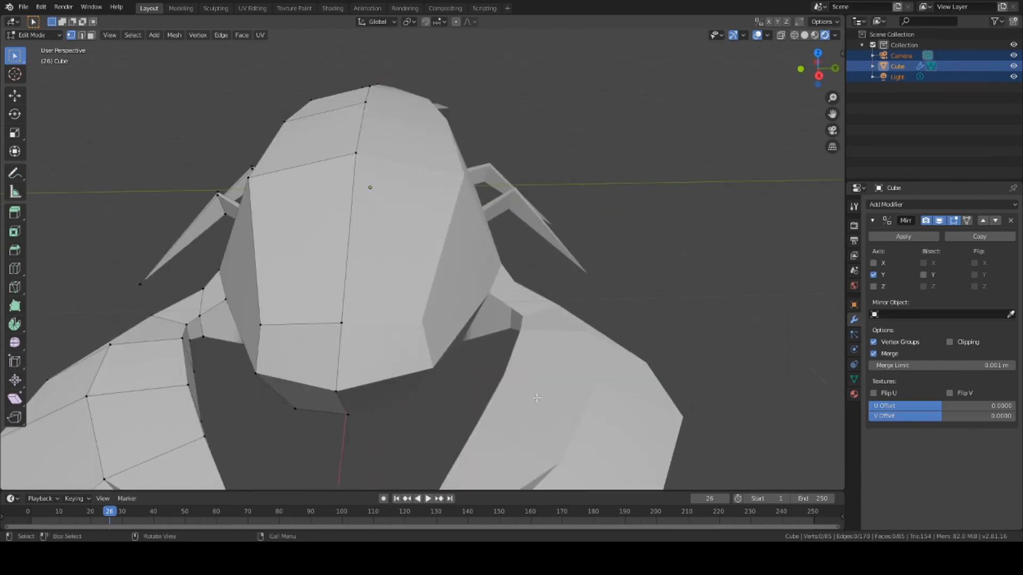
pyautogui.scroll(-3, 536, 394)
pyautogui.scroll(3, 537, 388)
pyautogui.moveTo(515, 398); pyautogui.dragTo(524, 398, button='middle')
pyautogui.scroll(-3, 517, 400)
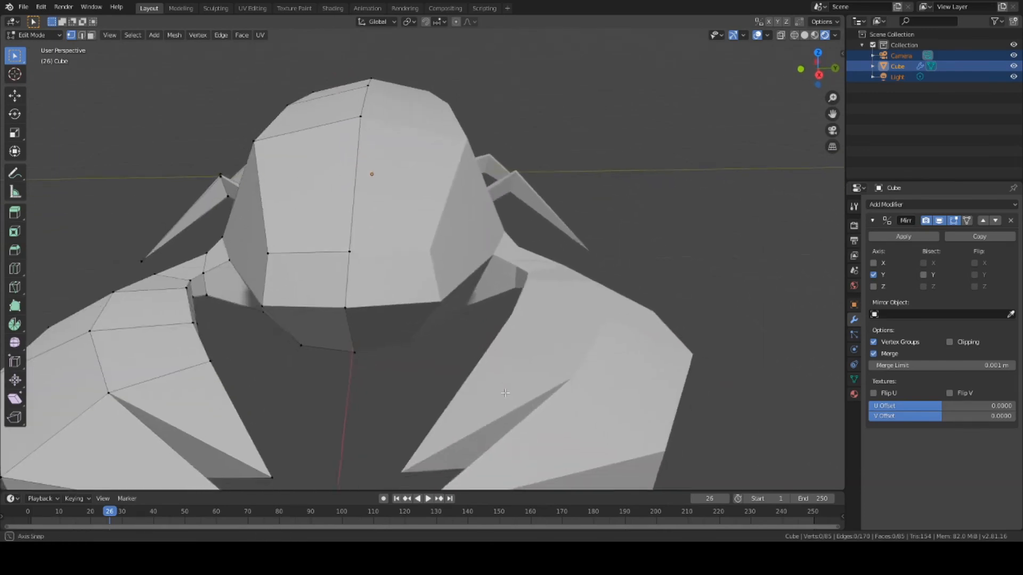
pyautogui.scroll(2, 503, 394)
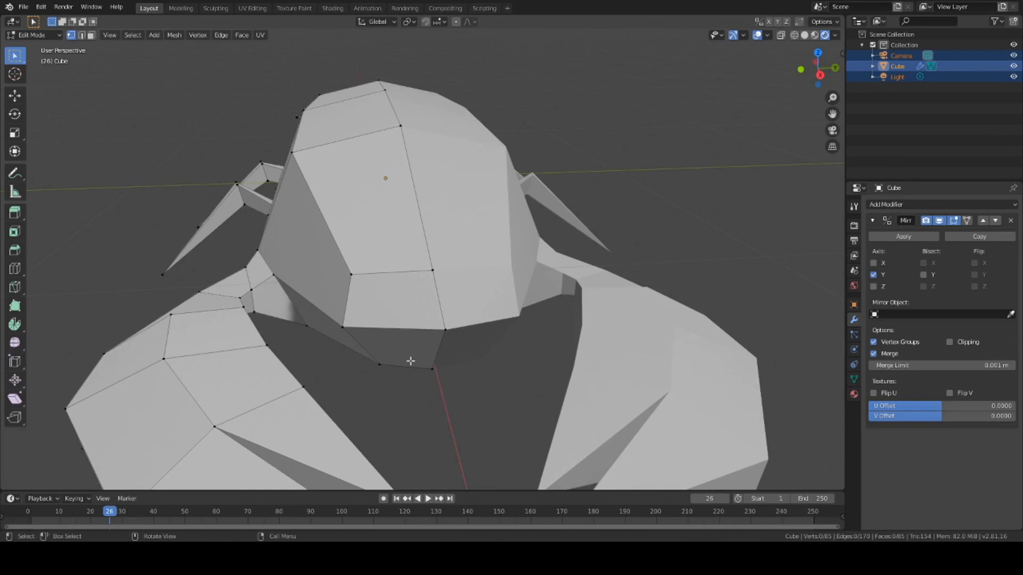
# Switch to edge selection and subdivide the upper edge of the small face at the front of the head.
pyautogui.click(81, 34)
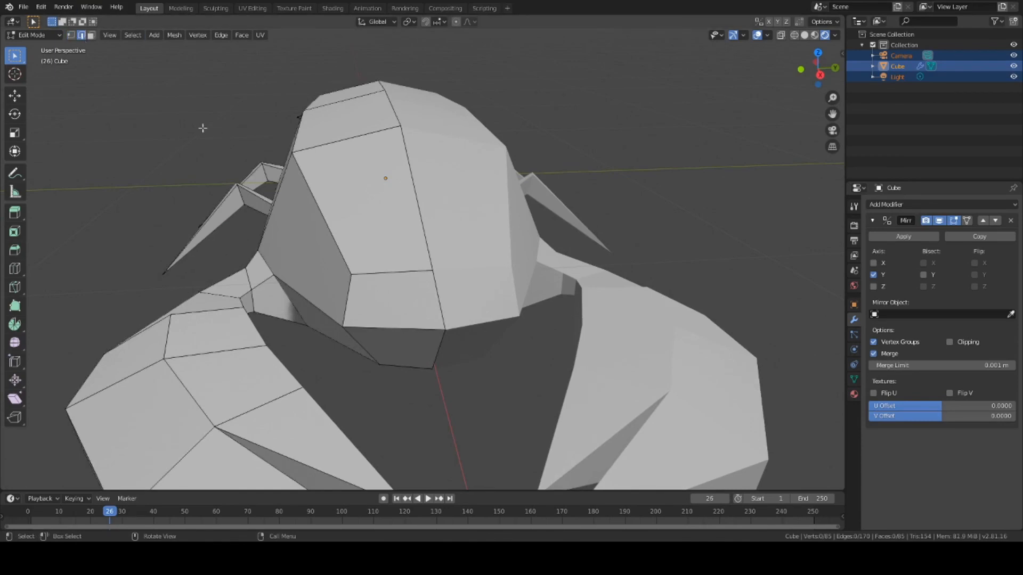
pyautogui.click(404, 330)
pyautogui.rightClick(405, 333)
pyautogui.click(373, 236)
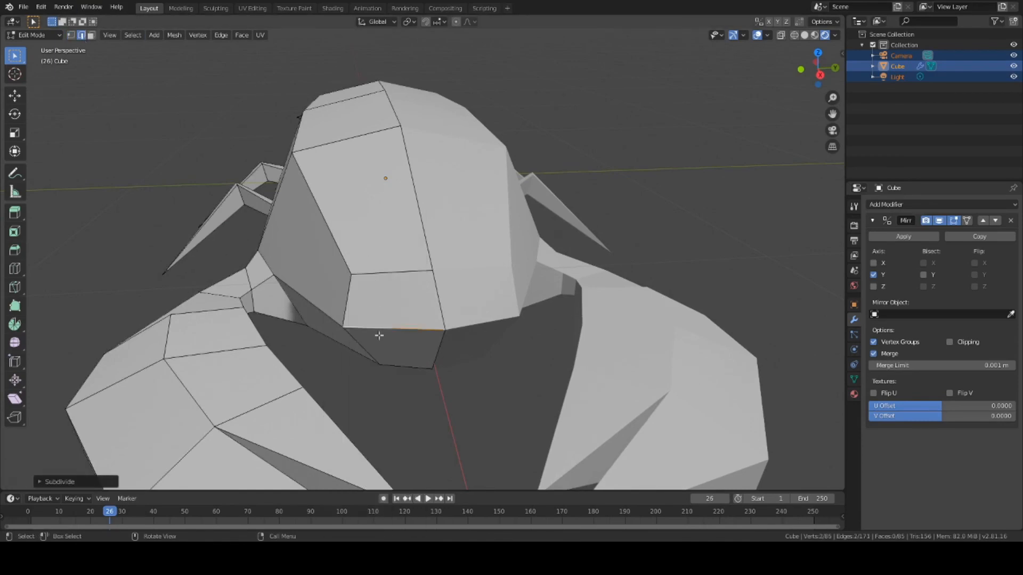
# Try subdividing the lower edge of the head's small front face, and undo that subdivision.
pyautogui.click(402, 364)
pyautogui.rightClick(402, 364)
pyautogui.click(368, 234)
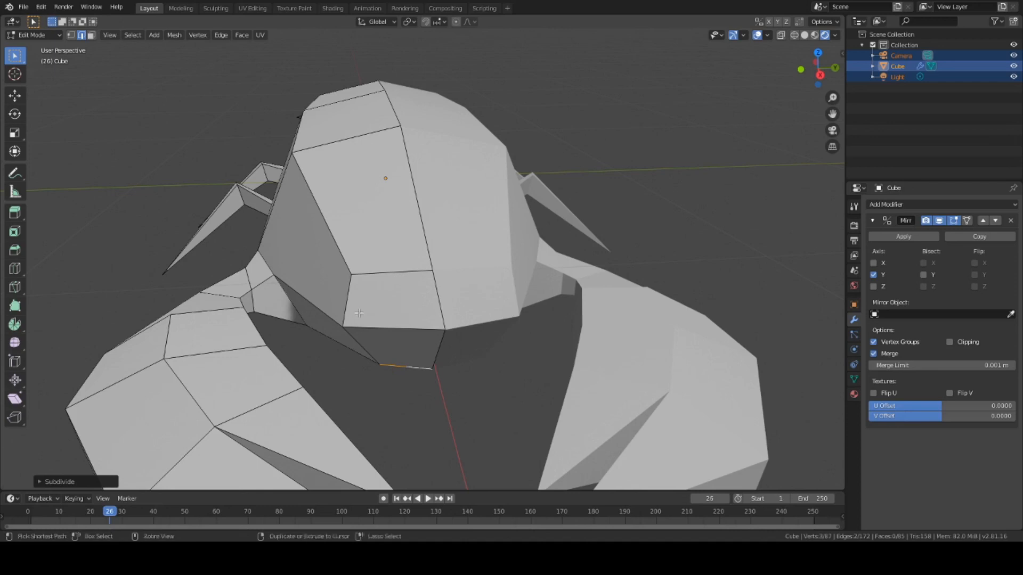
pyautogui.hotkey('ctrl', 'z')
pyautogui.click(508, 377)
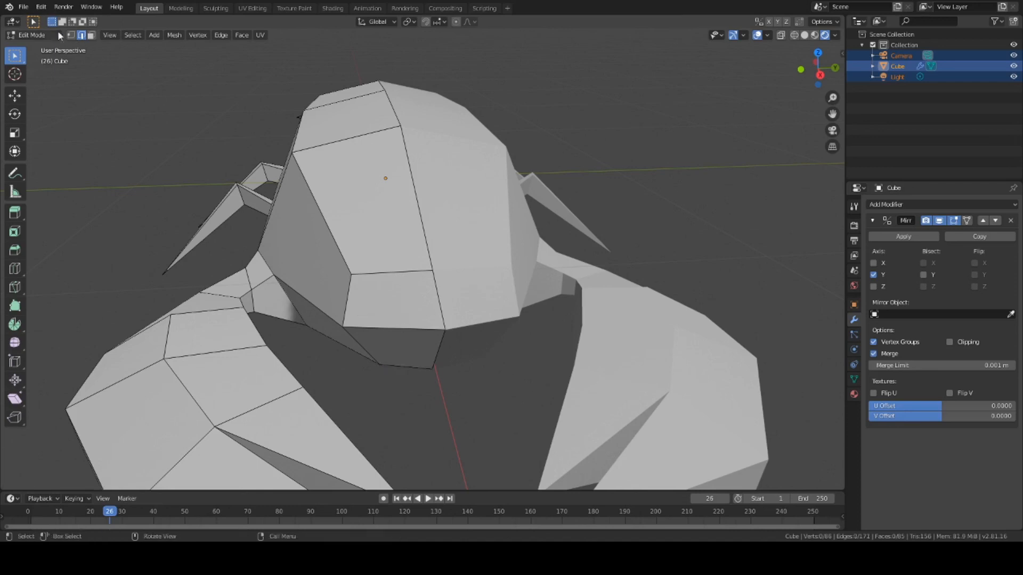
# Switch to face selection and delete the lower front face of the head beside the mirror centre line.
pyautogui.click(72, 35)
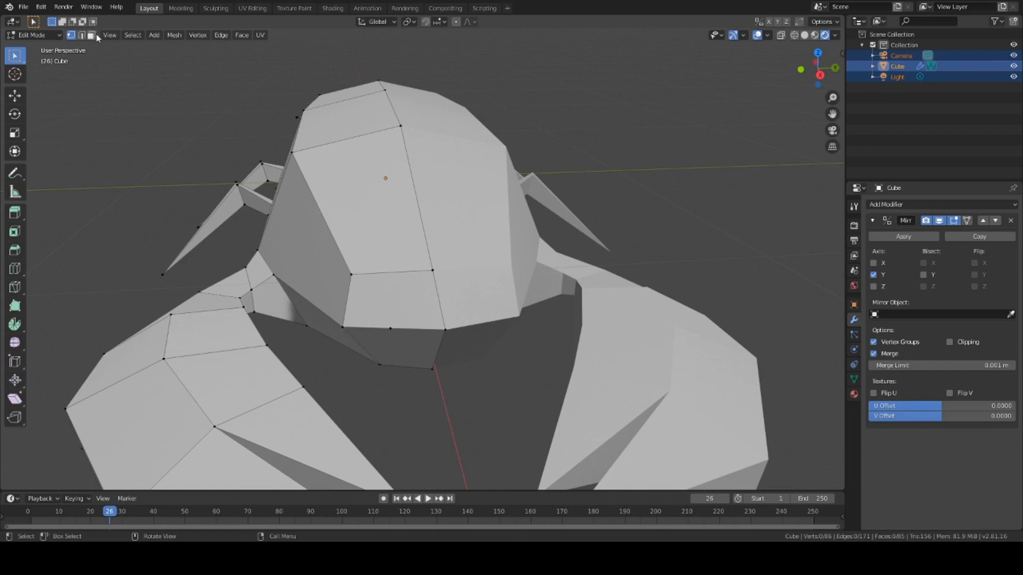
pyautogui.click(413, 353)
pyautogui.press('x')
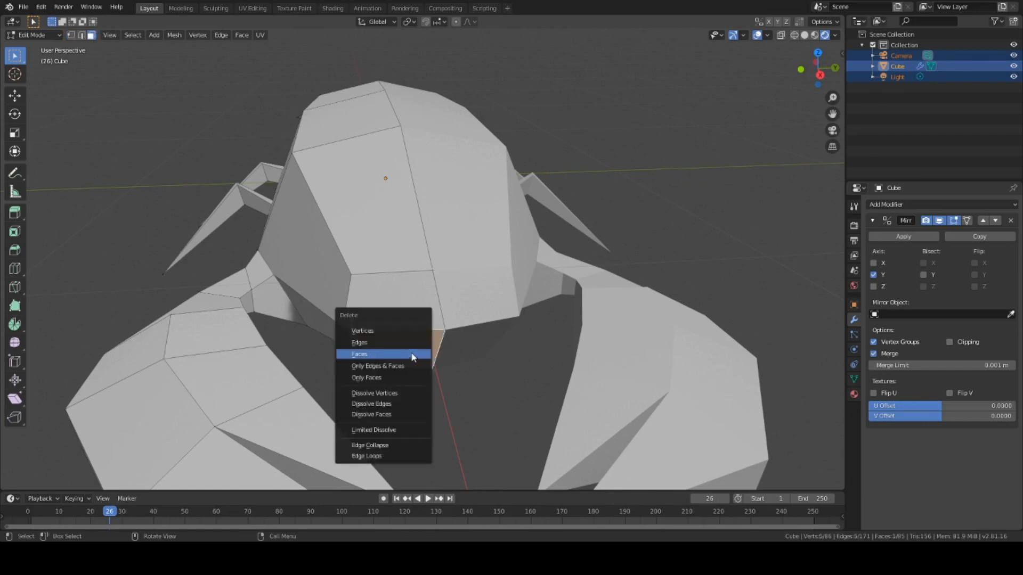
pyautogui.click(380, 352)
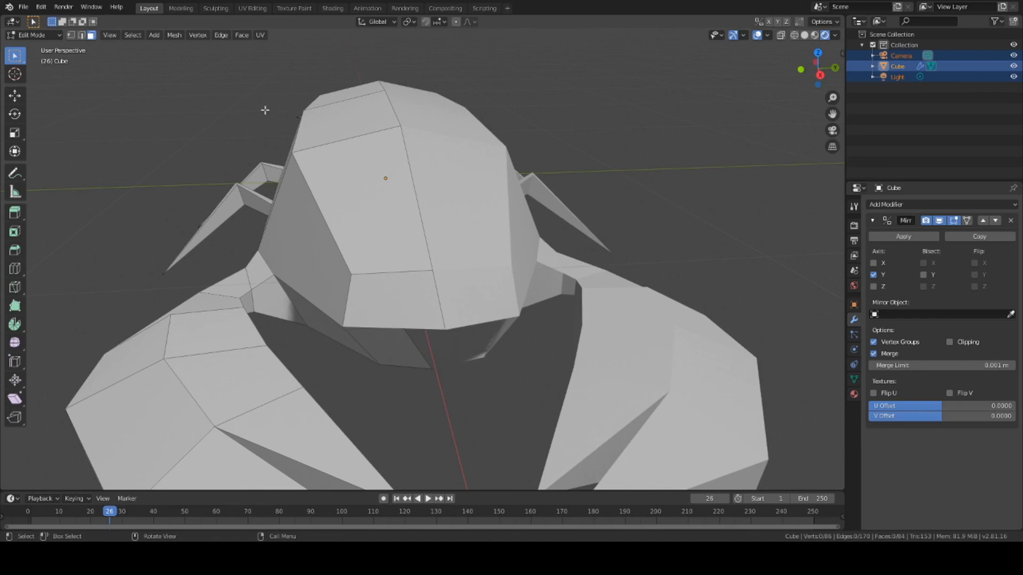
# Switch to vertex selection and join the upper and lower centre-line vertices of the front opening with a new edge.
pyautogui.click(71, 34)
pyautogui.moveTo(404, 402); pyautogui.dragTo(428, 366, button='middle')
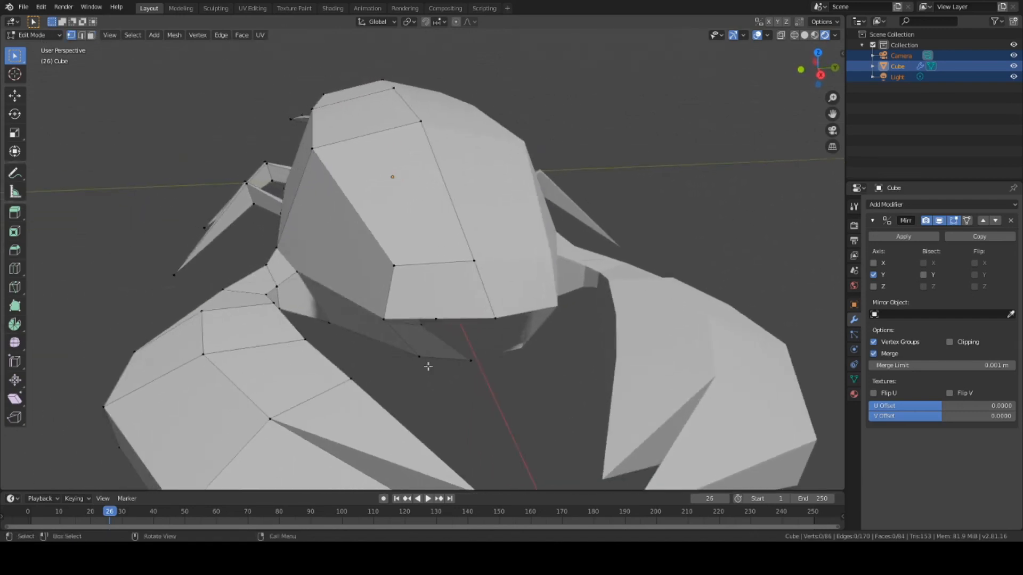
pyautogui.click(467, 360)
pyautogui.moveTo(651, 241); pyautogui.dragTo(673, 314, button='middle')
pyautogui.scroll(-5, 621, 251)
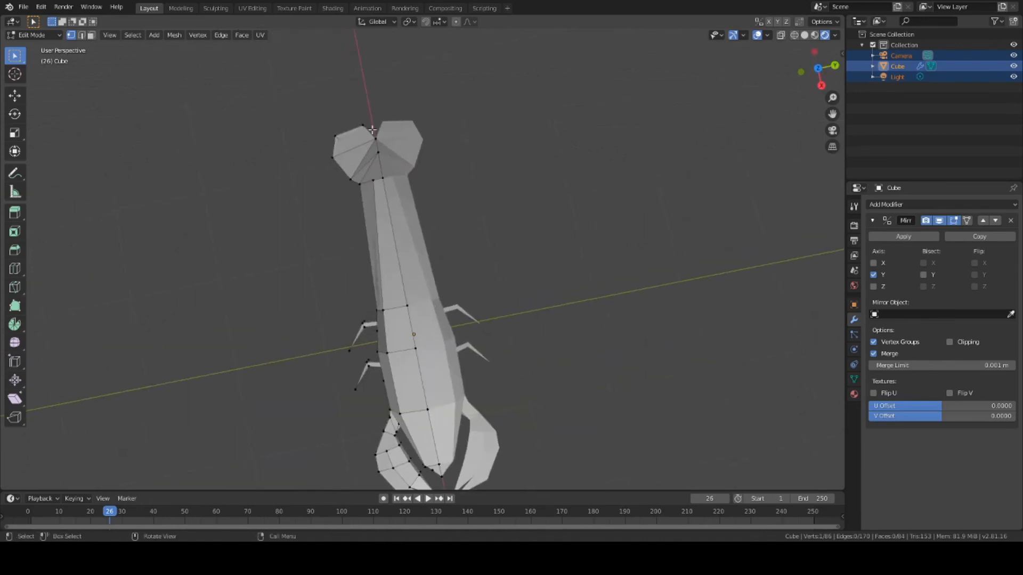
pyautogui.moveTo(502, 287); pyautogui.dragTo(445, 354, button='middle')
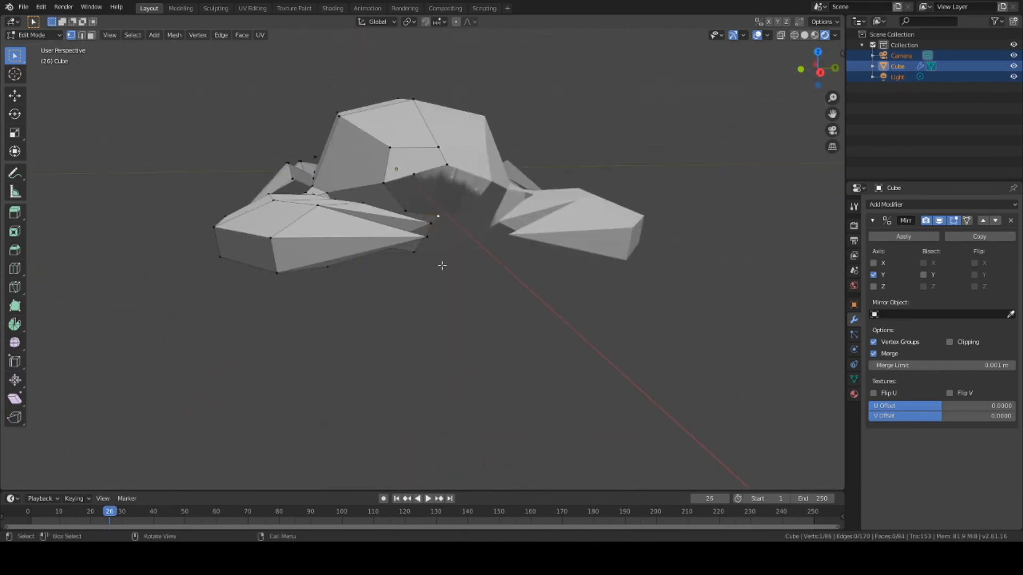
pyautogui.moveTo(442, 266); pyautogui.dragTo(417, 323, button='middle')
pyautogui.keyDown('shift'); pyautogui.click(413, 336); pyautogui.keyUp('shift')
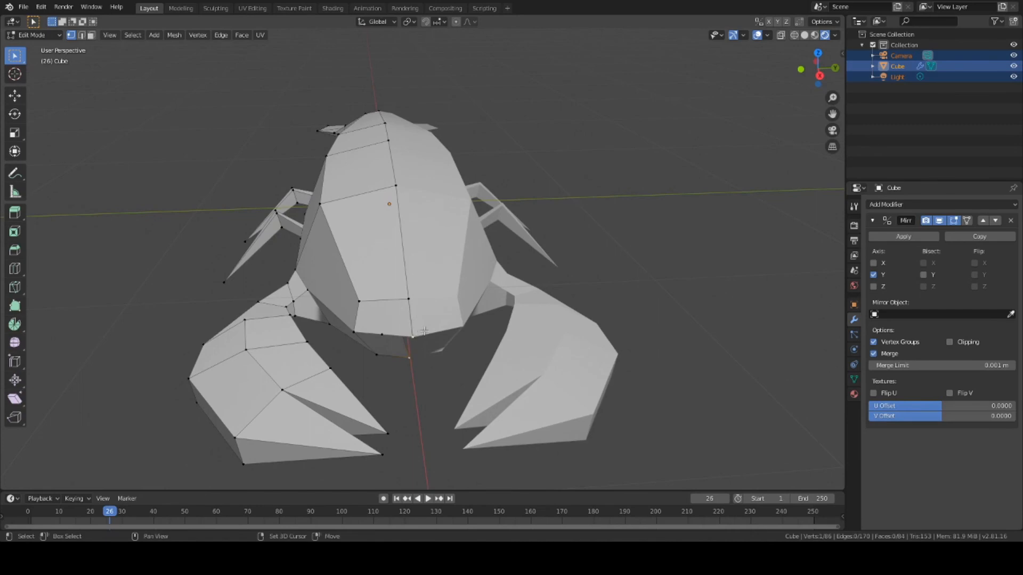
pyautogui.moveTo(459, 361); pyautogui.dragTo(497, 354, button='middle')
pyautogui.press('f')
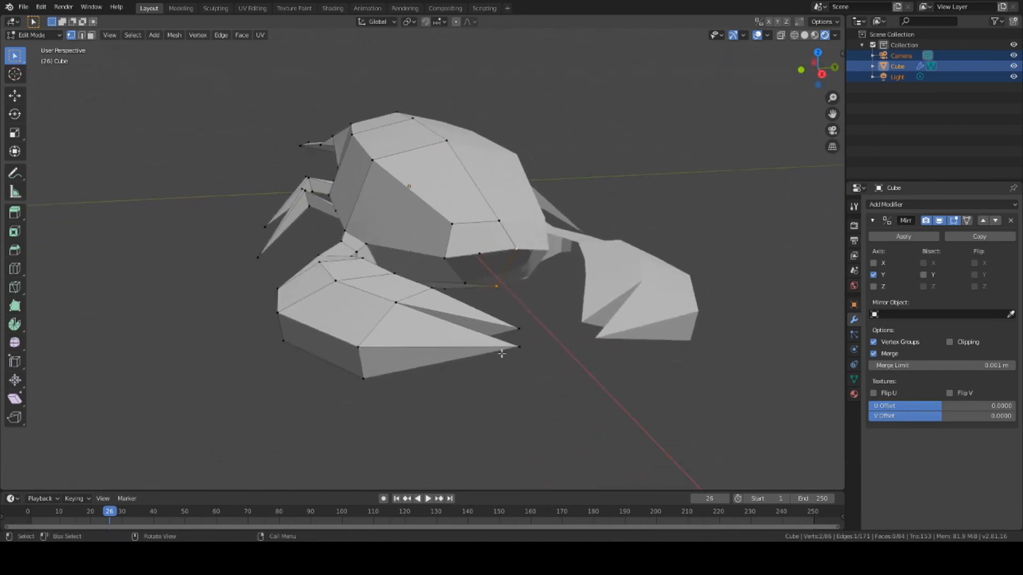
# Connect the upper edge's midpoint to the opening's lower corner and fill the quad next to the centre line with a face.
pyautogui.press('f')
pyautogui.moveTo(521, 307); pyautogui.dragTo(510, 321, button='middle')
pyautogui.click(447, 345)
pyautogui.keyDown('shift'); pyautogui.click(427, 331); pyautogui.keyUp('shift')
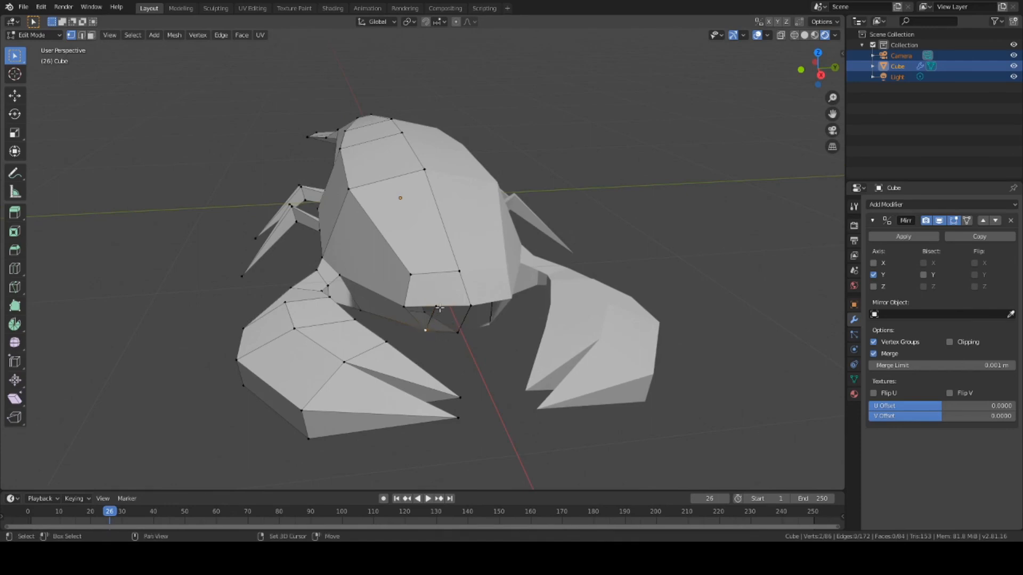
pyautogui.keyDown('shift'); pyautogui.click(471, 304); pyautogui.keyUp('shift')
pyautogui.keyDown('shift'); pyautogui.click(457, 332); pyautogui.keyUp('shift')
pyautogui.press('f')
# Extrude the three border vertices of the remaining triangular opening and scale them inward to form a smaller triangle.
pyautogui.moveTo(485, 346); pyautogui.dragTo(438, 338, button='middle')
pyautogui.scroll(4, 349, 334)
pyautogui.click(447, 345)
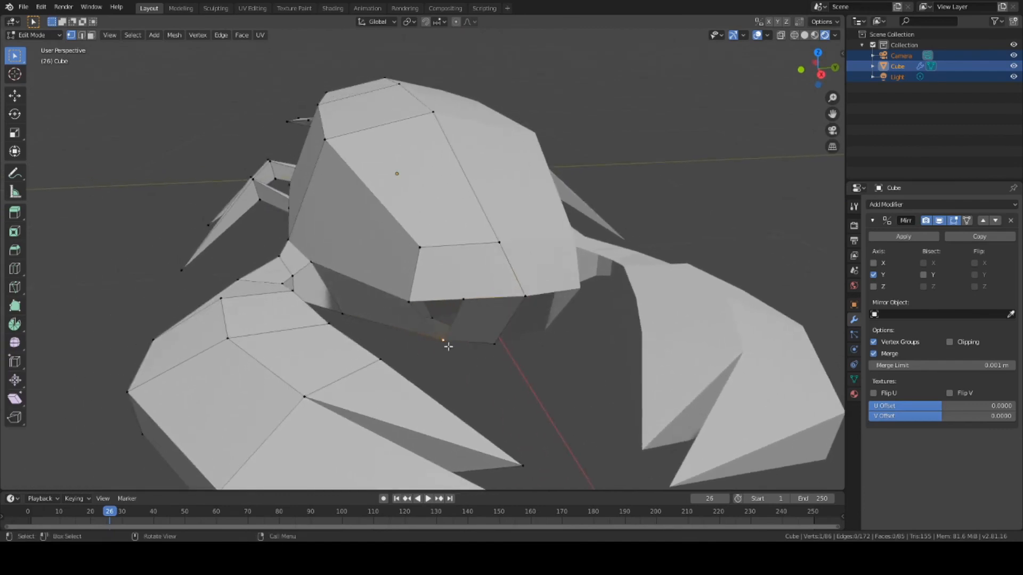
pyautogui.keyDown('shift'); pyautogui.click(412, 300); pyautogui.keyUp('shift')
pyautogui.keyDown('shift'); pyautogui.click(463, 302); pyautogui.keyUp('shift')
pyautogui.press('e')
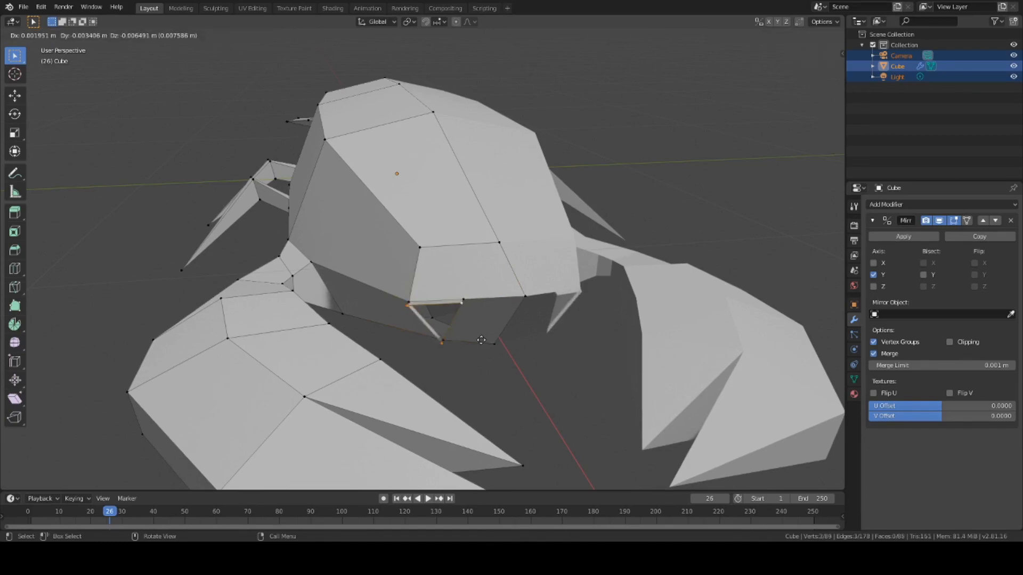
pyautogui.click(481, 340)
pyautogui.press('s')
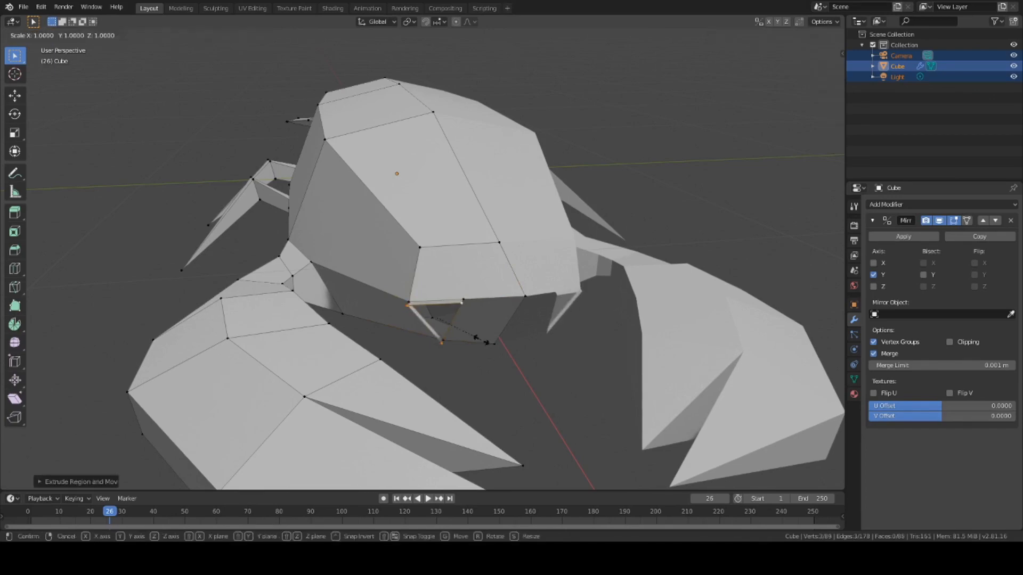
pyautogui.click(453, 330)
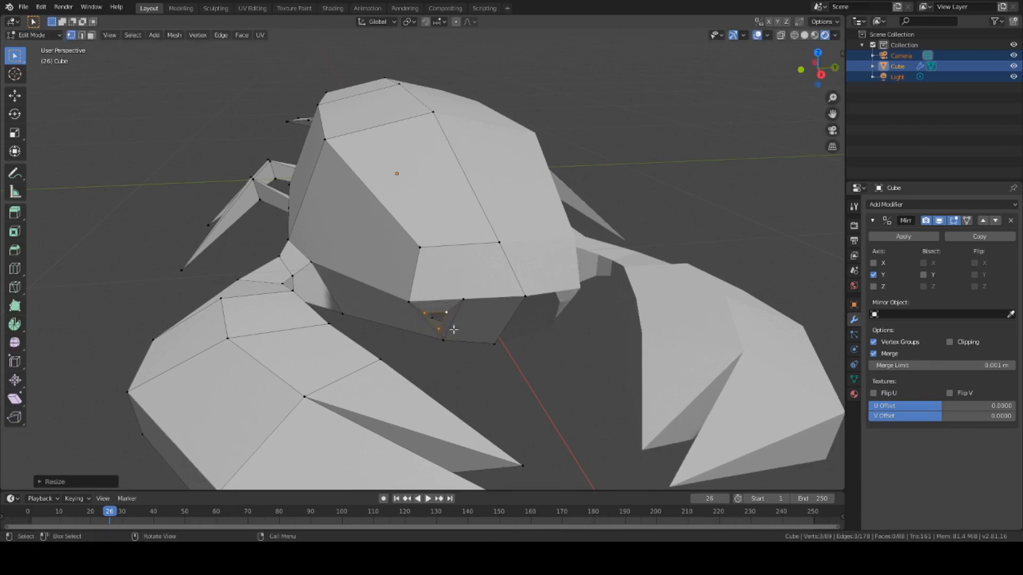
# Nudge the scaled triangle slightly up along Z, and adjust its position along the Y and X axes.
pyautogui.press('g')
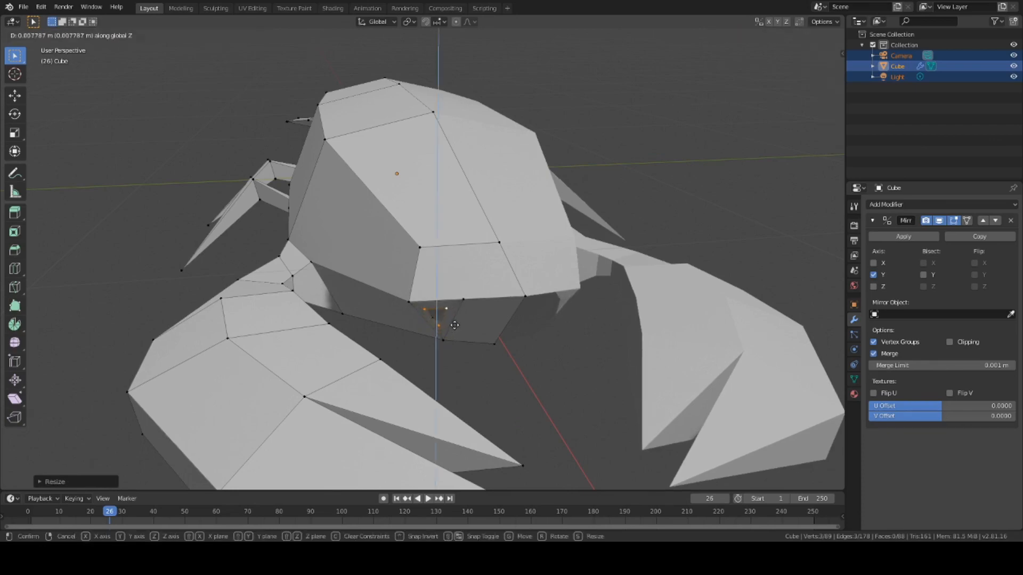
pyautogui.click(455, 322)
pyautogui.moveTo(455, 321); pyautogui.dragTo(490, 279, button='middle')
pyautogui.press('g')
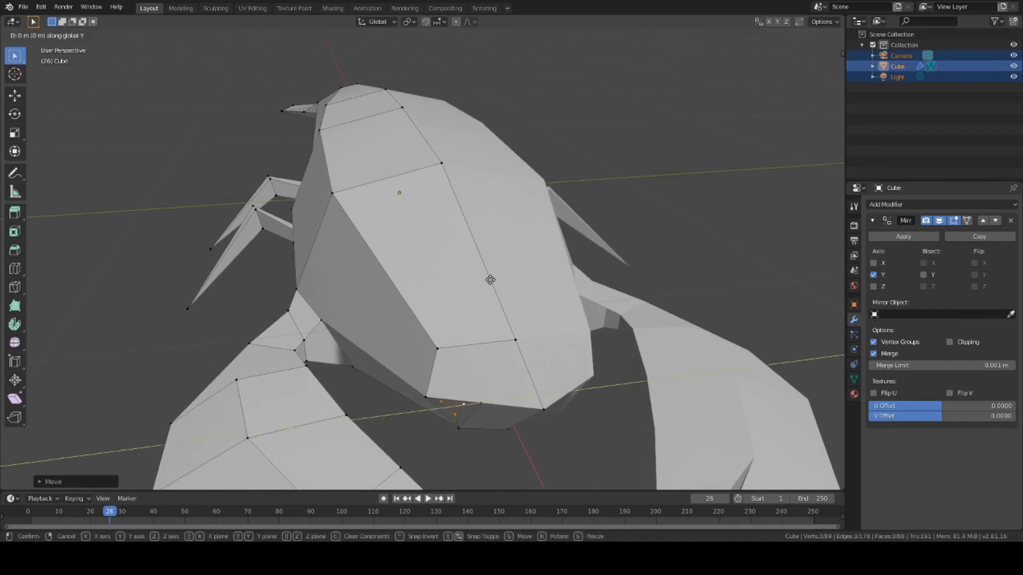
pyautogui.press('y')
pyautogui.click(488, 279)
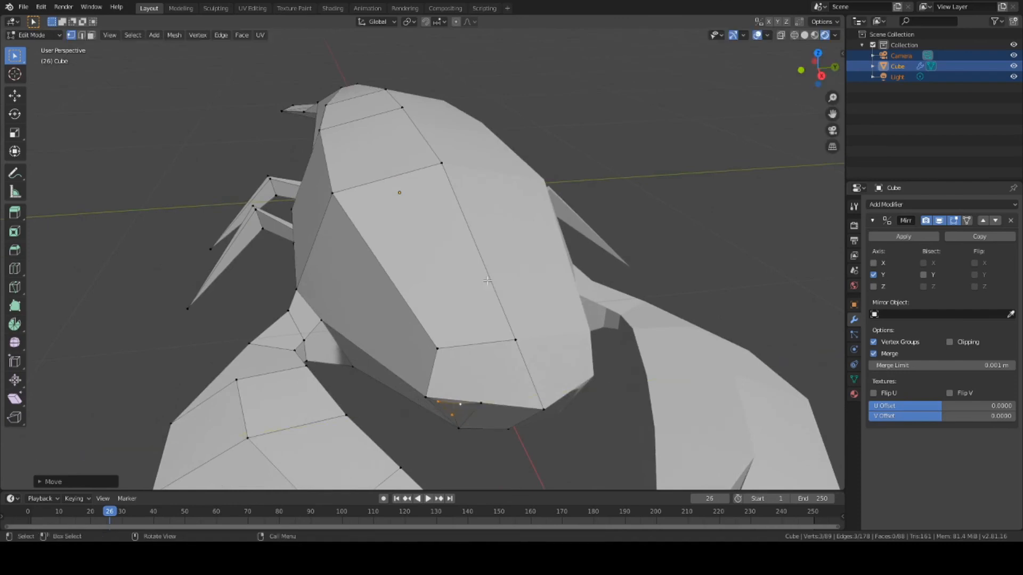
pyautogui.press('g')
pyautogui.press('x')
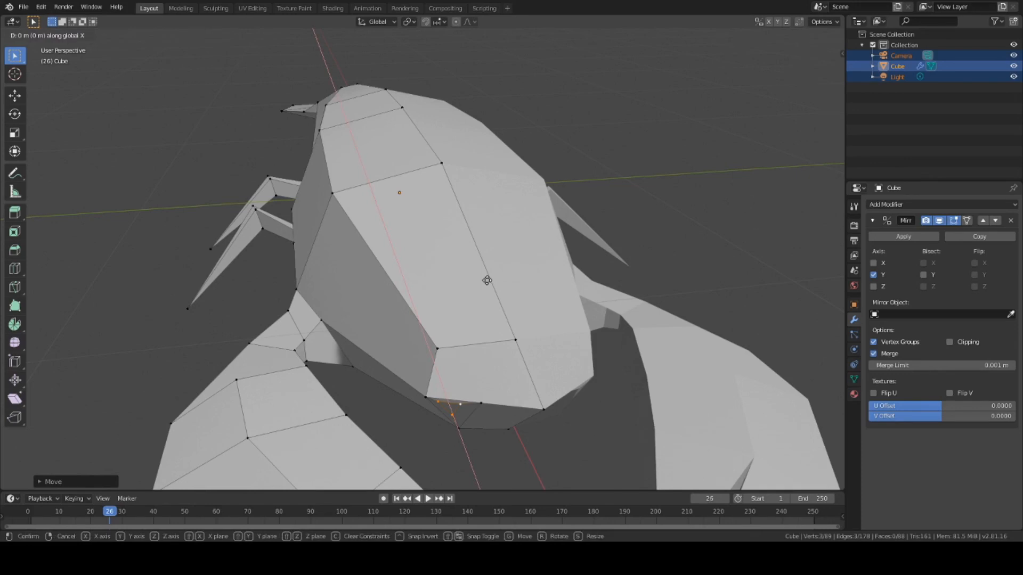
pyautogui.click(489, 281)
# Move the lowest vertex of the inner triangle slightly up along the Z axis.
pyautogui.moveTo(643, 417); pyautogui.dragTo(602, 409, button='middle')
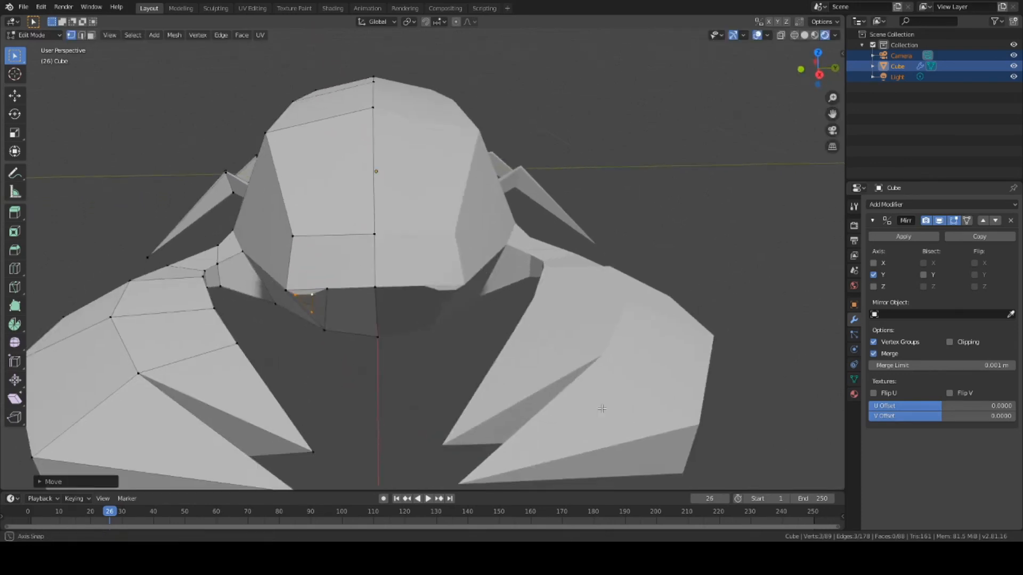
pyautogui.moveTo(447, 390); pyautogui.dragTo(432, 366, button='middle')
pyautogui.press('g')
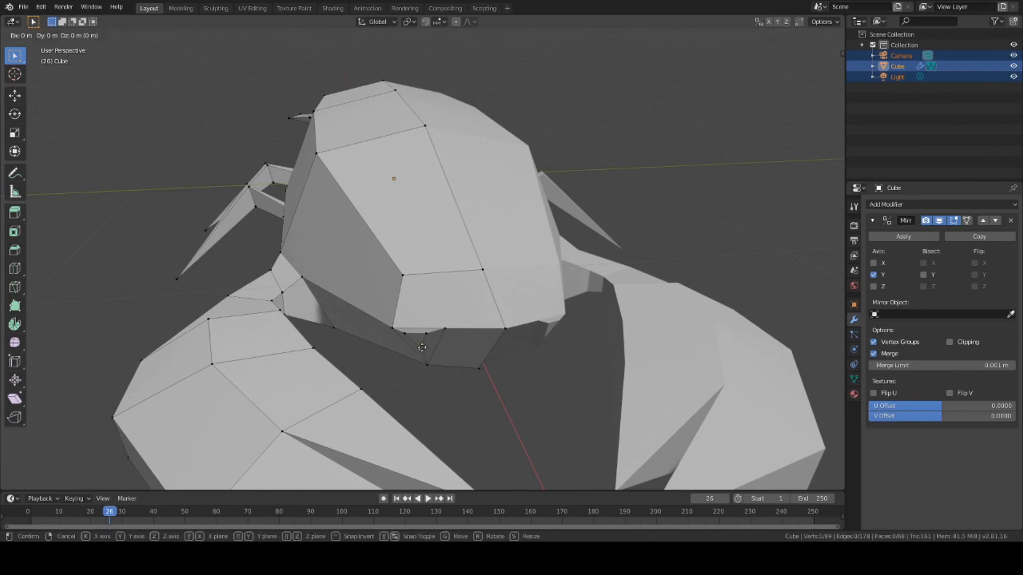
pyautogui.press('z')
pyautogui.click(422, 345)
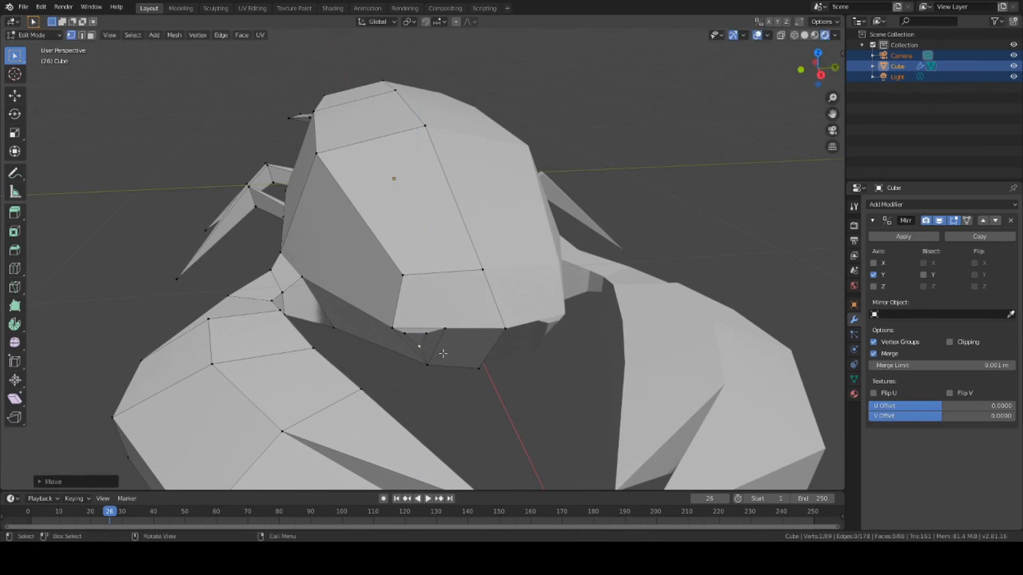
# Adjust the outer upper vertex of the inner triangle along the Z axis and along the Y axis.
pyautogui.click(406, 334)
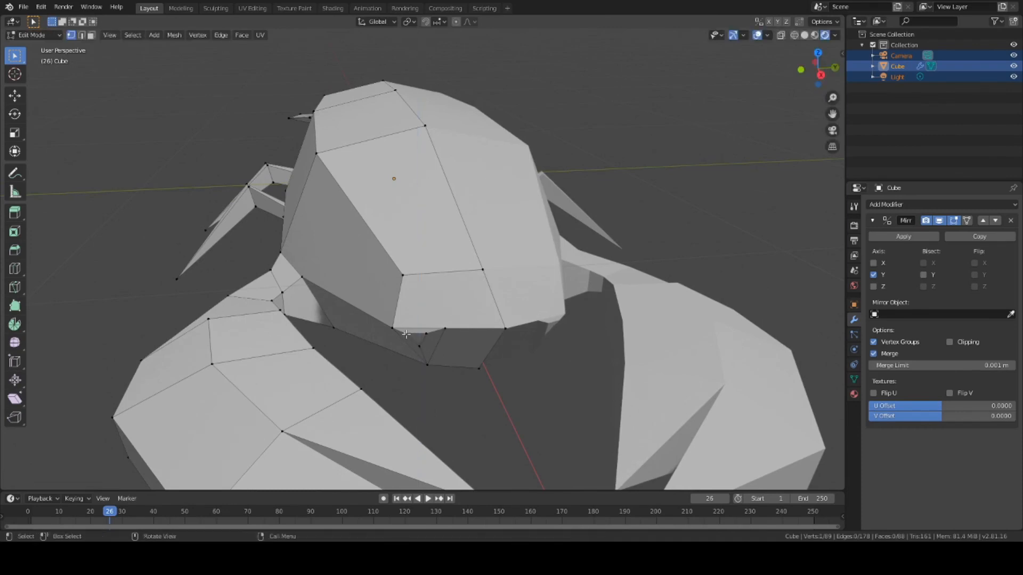
pyautogui.press('g')
pyautogui.press('z')
pyautogui.click(411, 334)
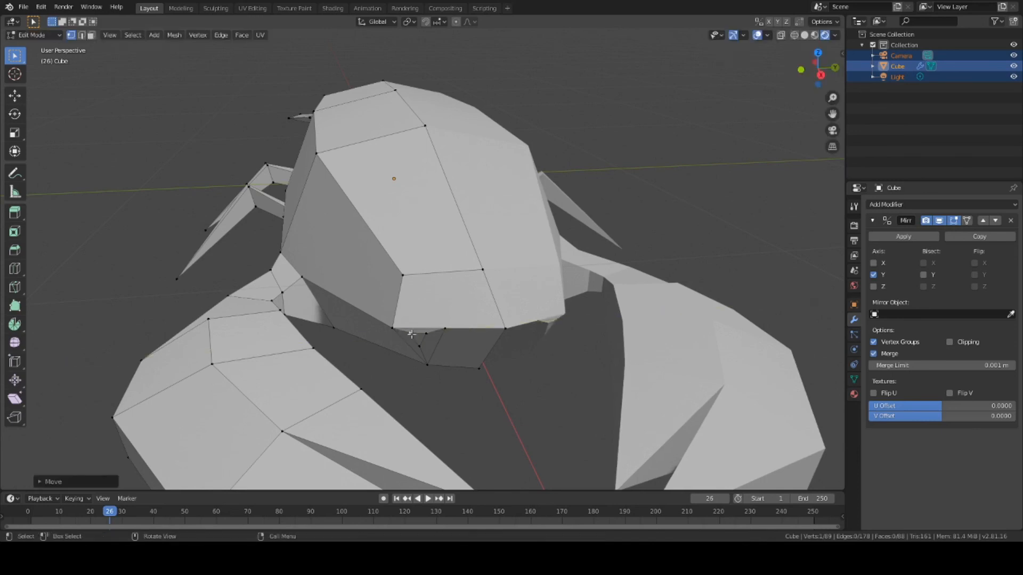
pyautogui.press('g')
pyautogui.press('y')
pyautogui.click(414, 334)
# Select all three inner triangle vertices and extrude them a short distance forward along the X axis as a small stub.
pyautogui.moveTo(520, 388); pyautogui.dragTo(438, 359, button='middle')
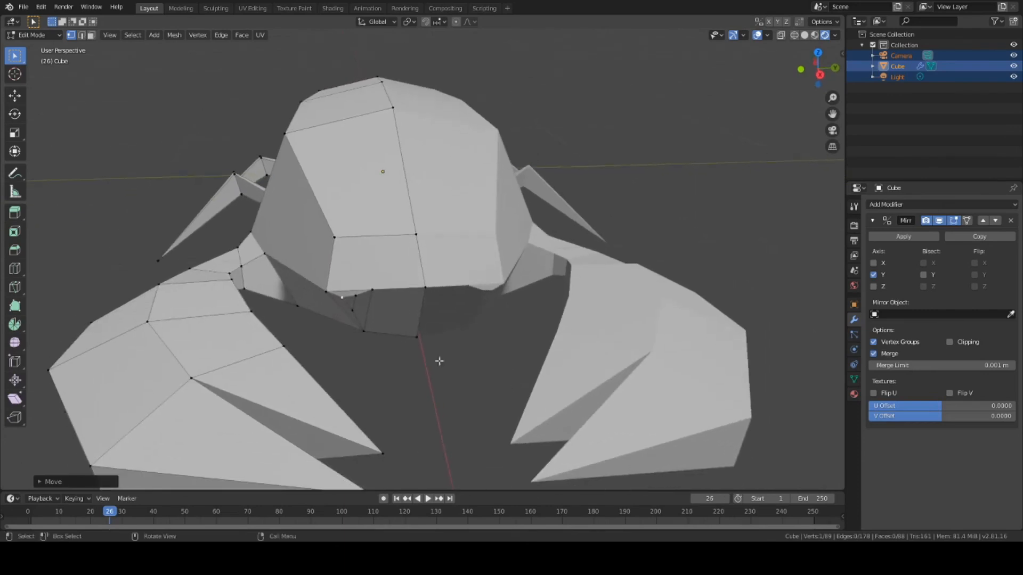
pyautogui.click(354, 308)
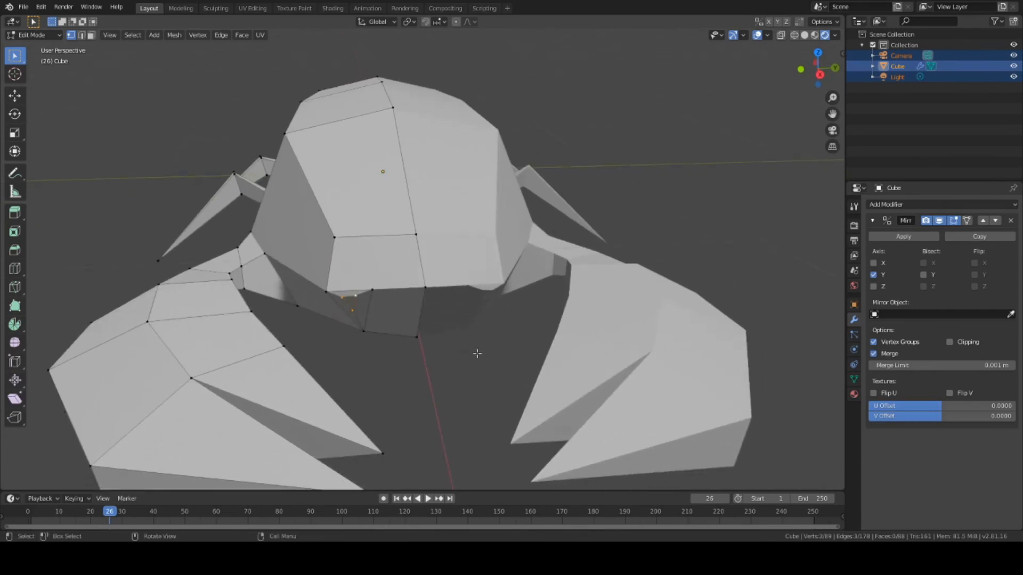
pyautogui.press('e')
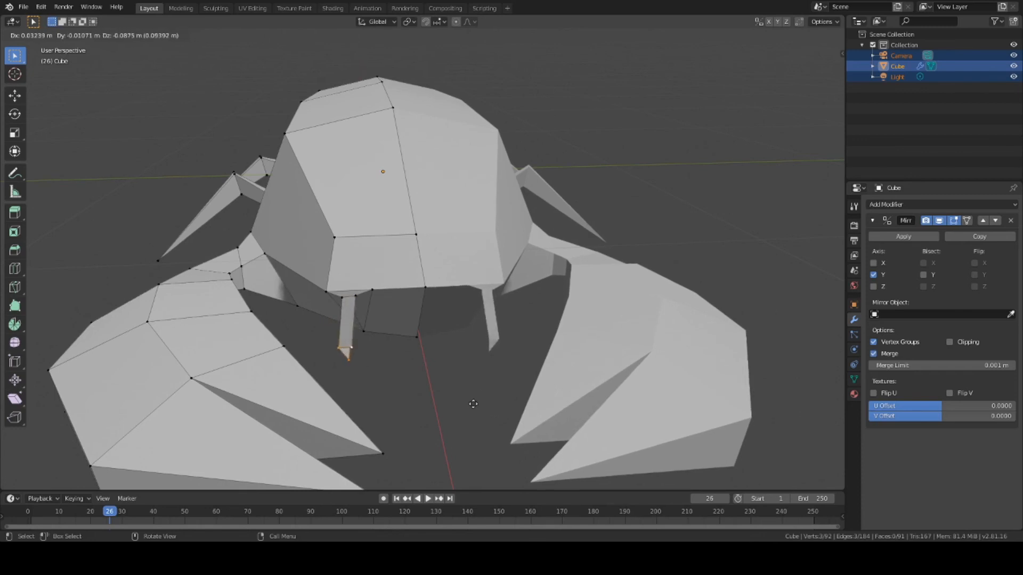
pyautogui.press('x')
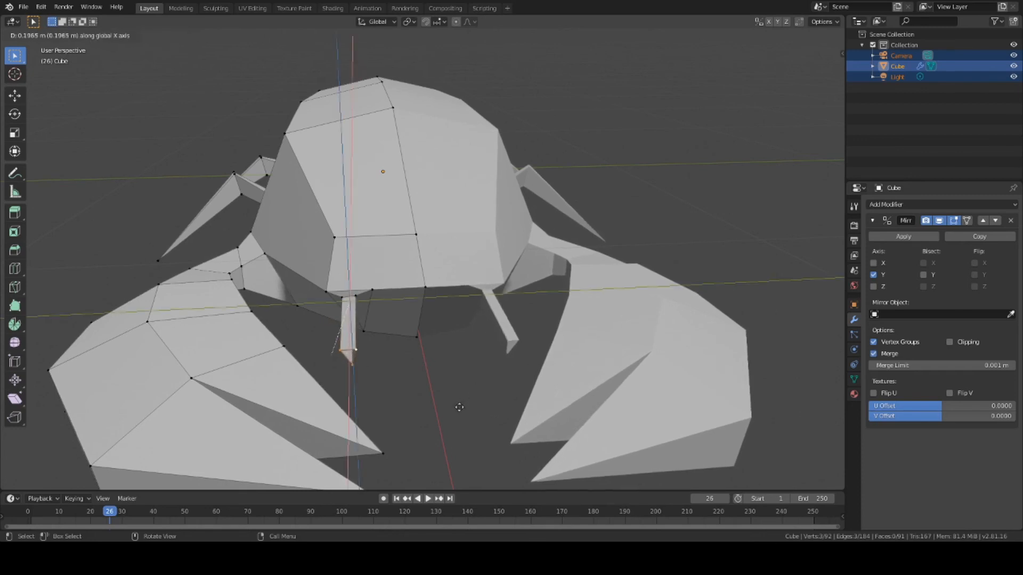
pyautogui.press('z')
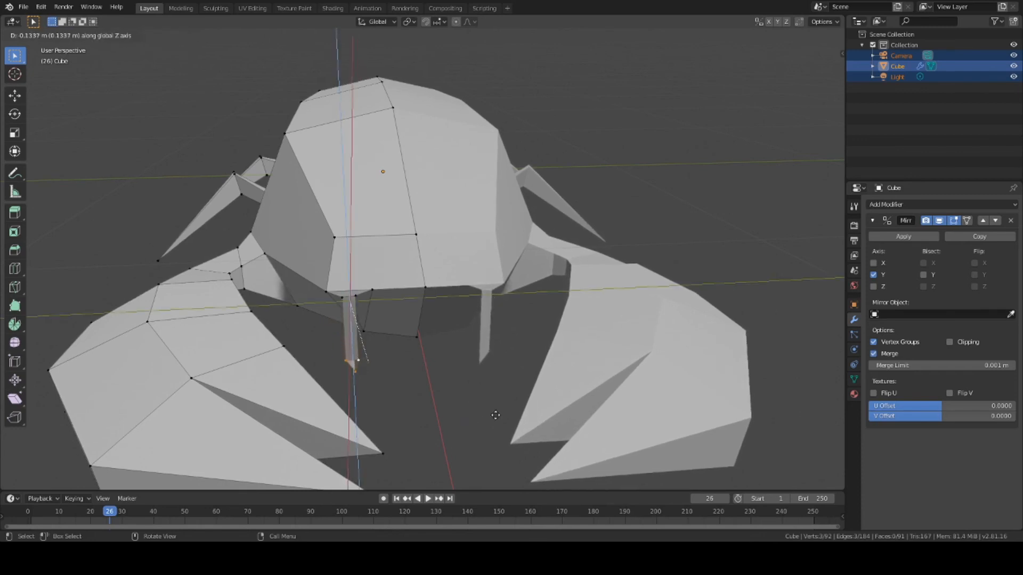
pyautogui.press('x')
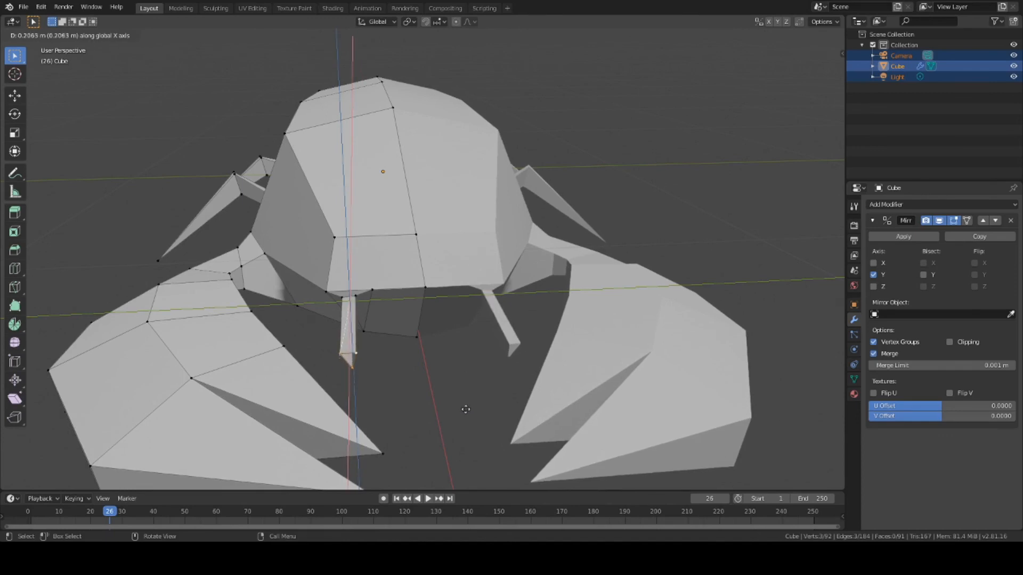
pyautogui.press('z')
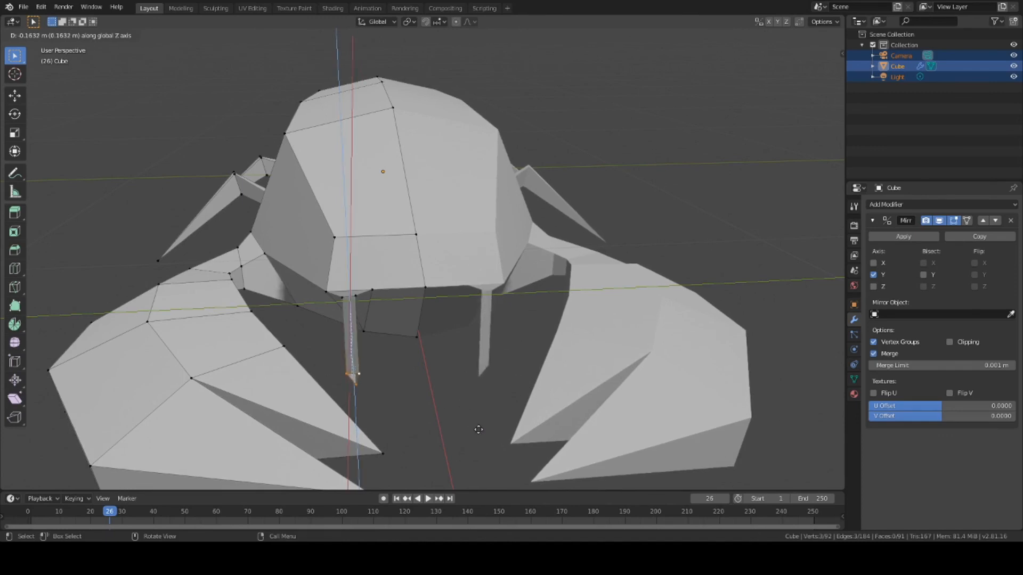
pyautogui.press('x')
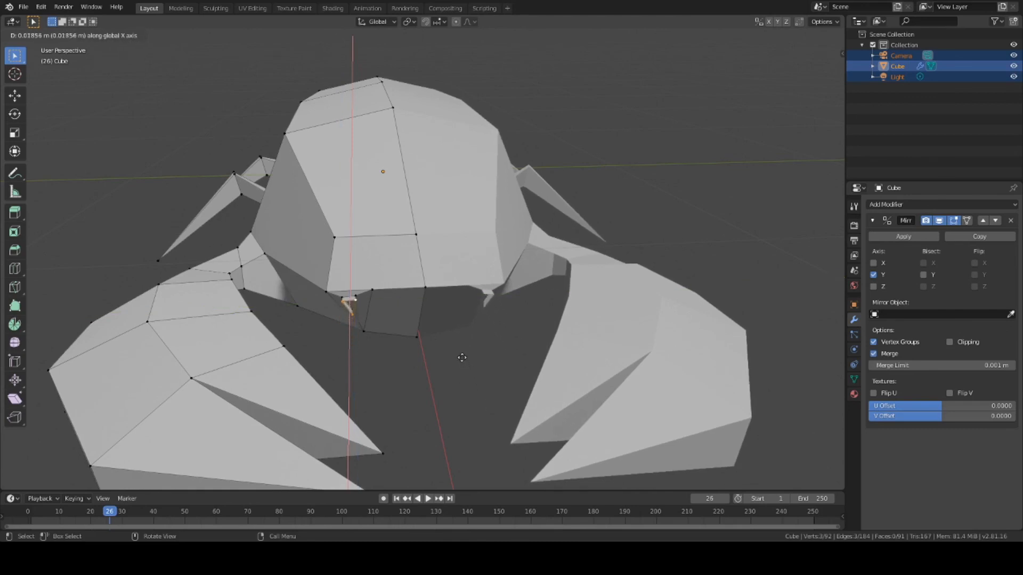
pyautogui.click(463, 368)
# Examine the extruded stub at the front of the head up close, from farther away and from above.
pyautogui.moveTo(463, 372); pyautogui.dragTo(398, 440, button='middle')
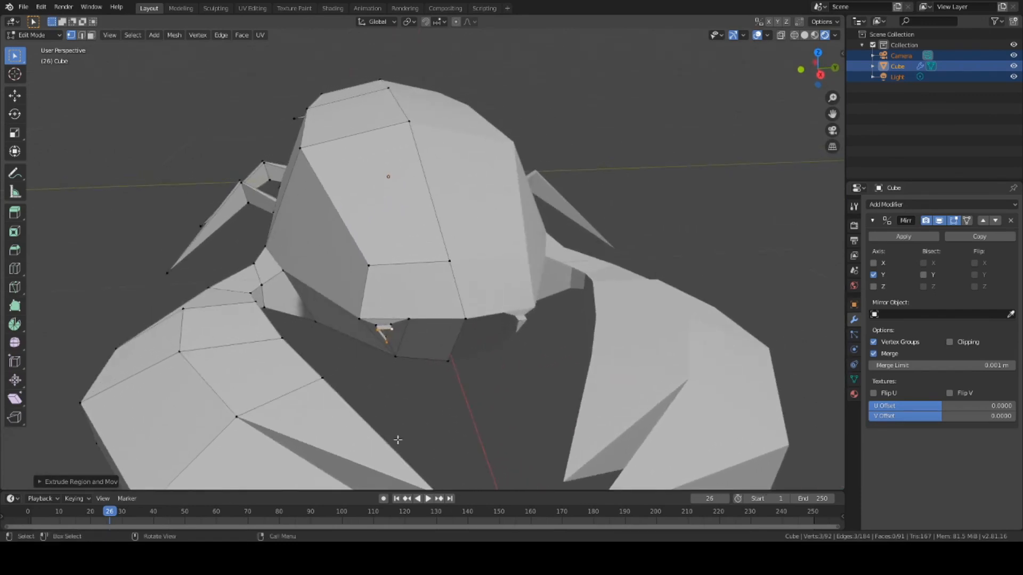
pyautogui.scroll(-6, 436, 423)
pyautogui.scroll(3, 527, 374)
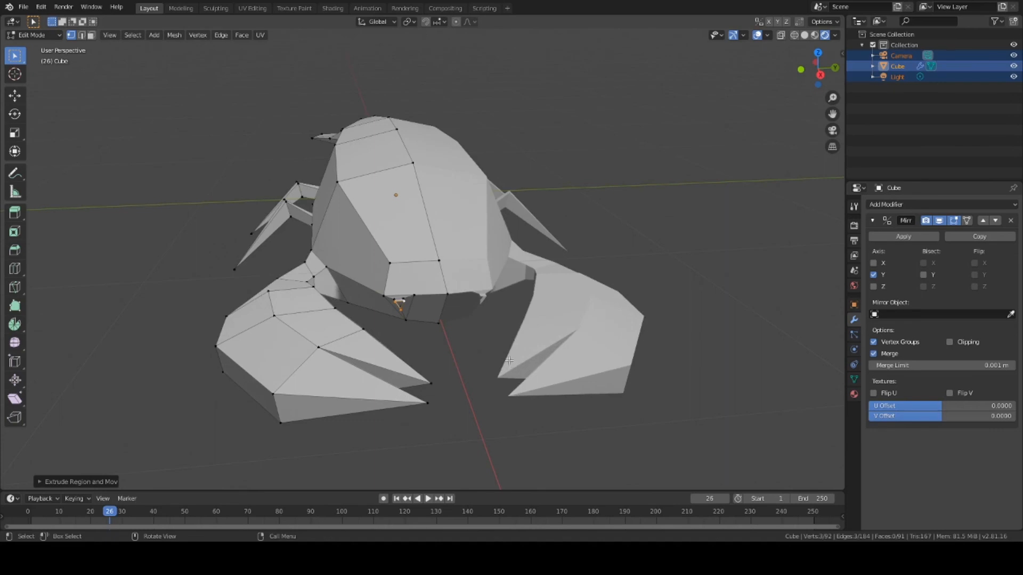
pyautogui.scroll(-3, 506, 354)
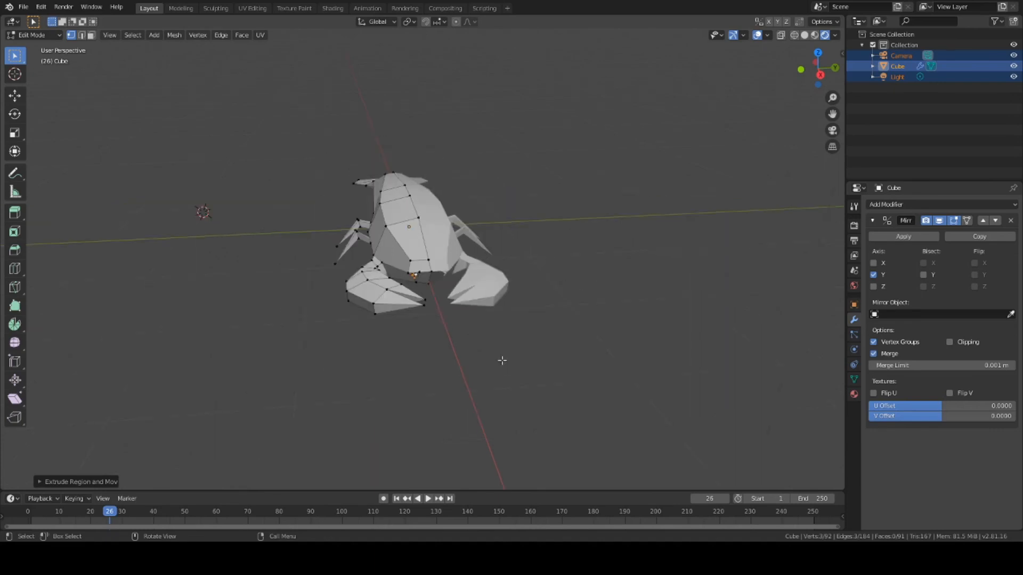
pyautogui.scroll(6, 502, 360)
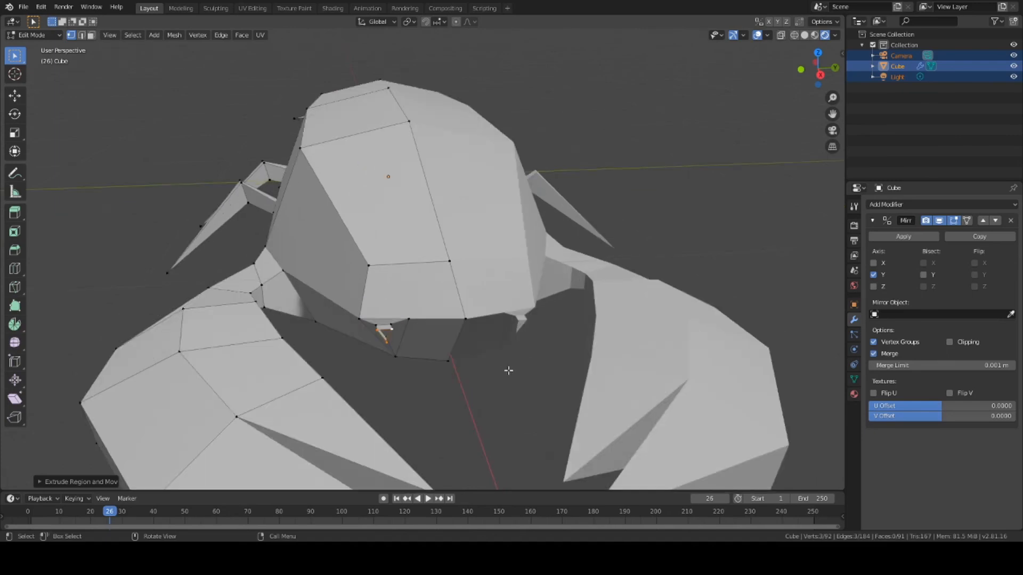
pyautogui.moveTo(516, 380); pyautogui.dragTo(499, 439, button='middle')
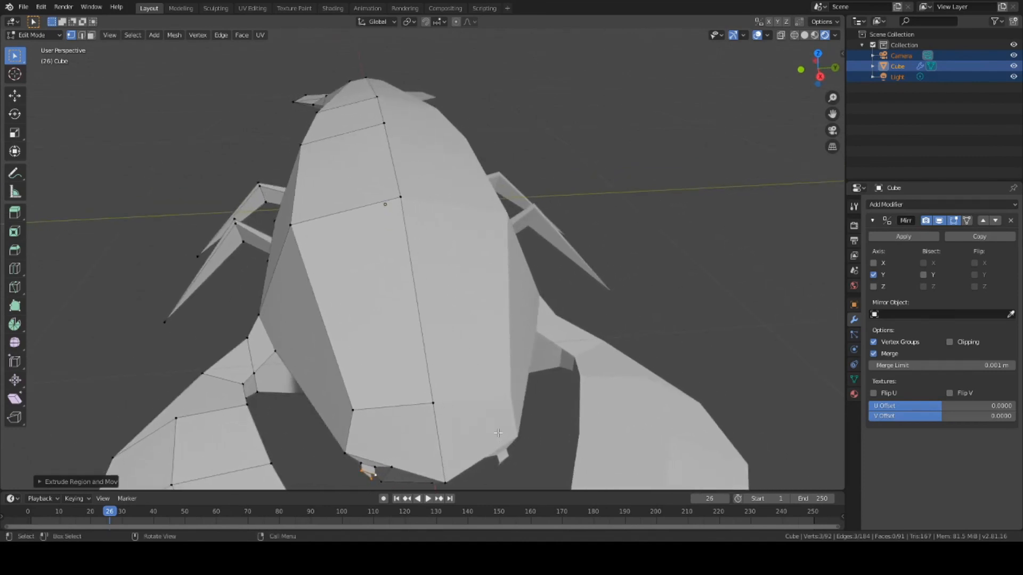
# Adjust the angle of the stub's end triangle by rotating it about the global Y, X and Z axes.
pyautogui.press('r')
pyautogui.press('y')
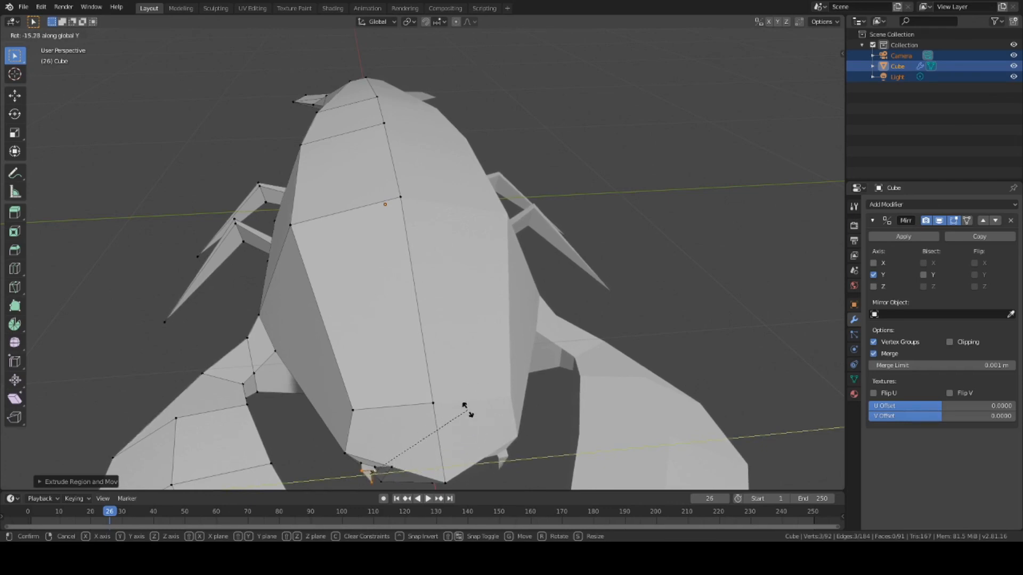
pyautogui.click(465, 418)
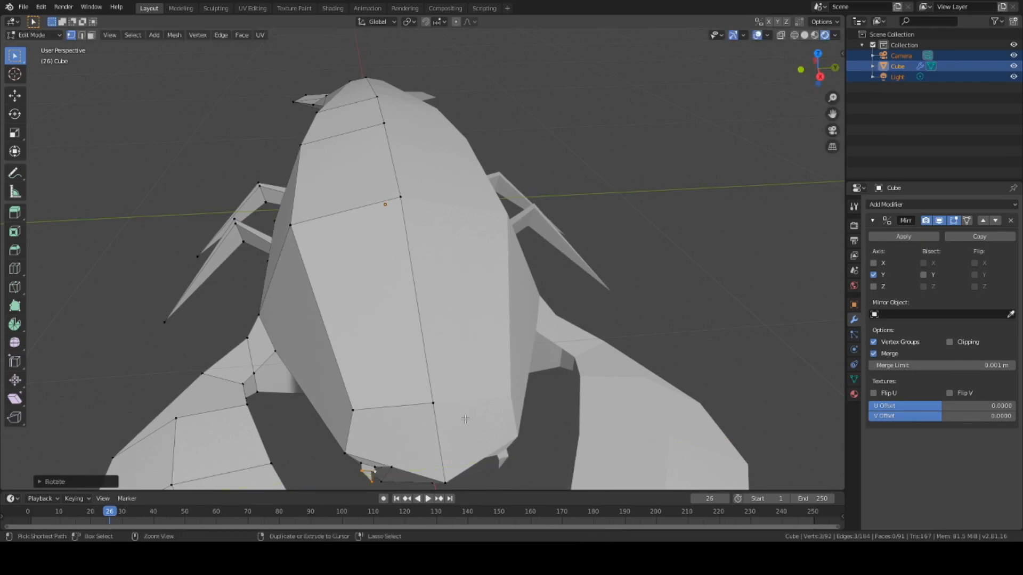
pyautogui.press('r')
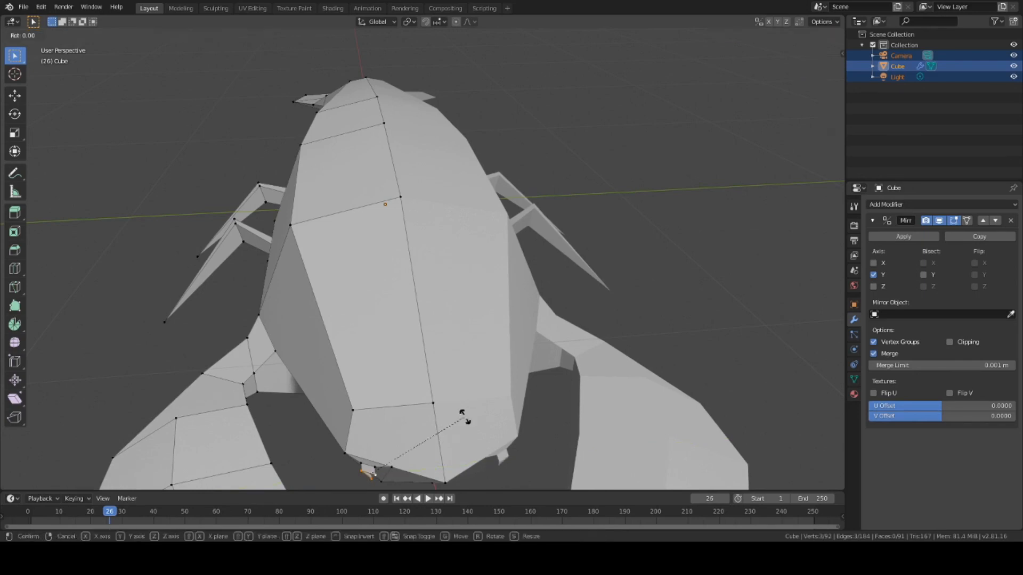
pyautogui.press('x')
pyautogui.click(467, 417)
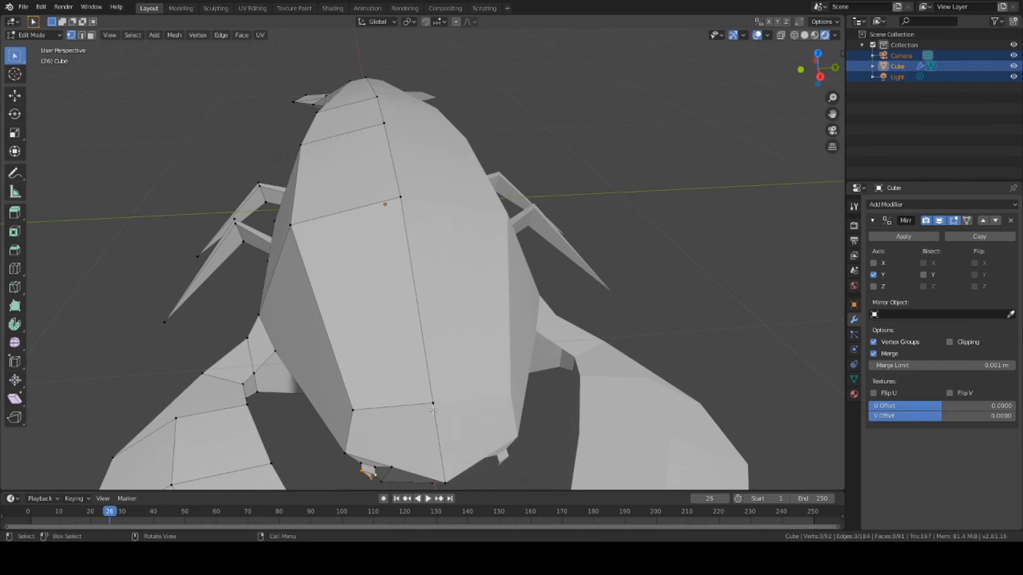
pyautogui.press('r')
pyautogui.press('z')
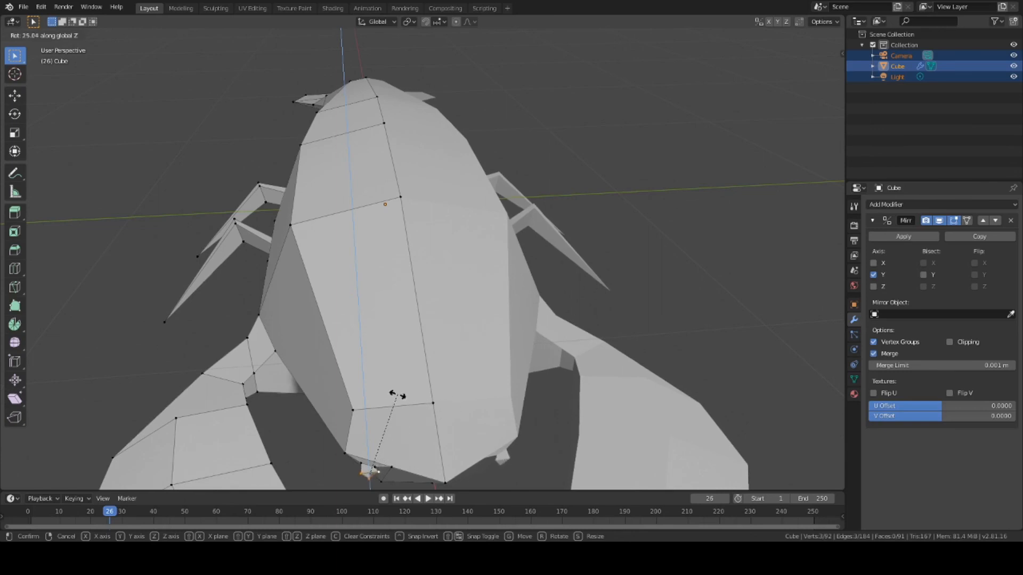
pyautogui.click(462, 405)
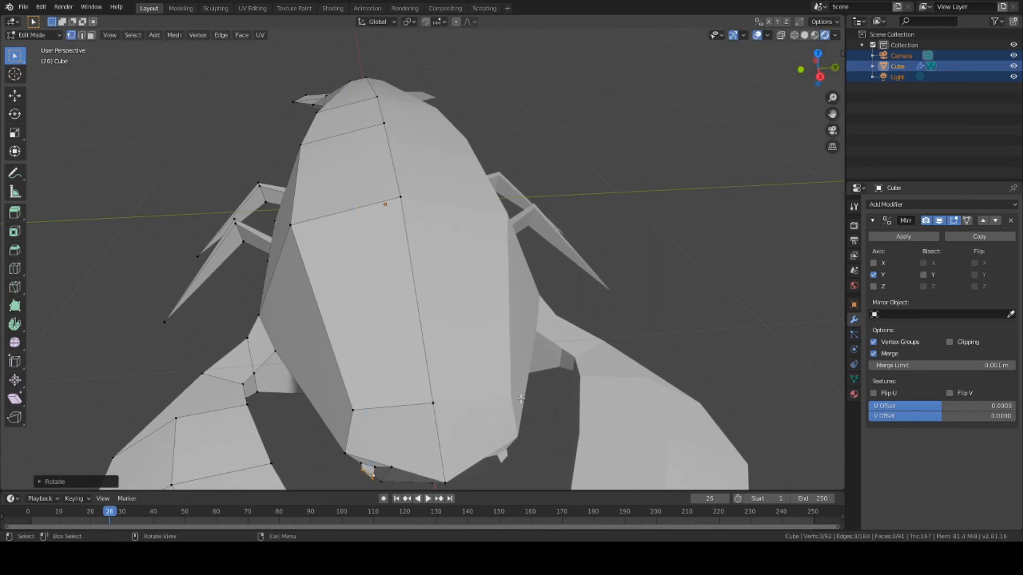
# Extrude the stub's end triangle a short distance outward along the Y axis and raise the new end along the Z axis.
pyautogui.scroll(-1, 507, 425)
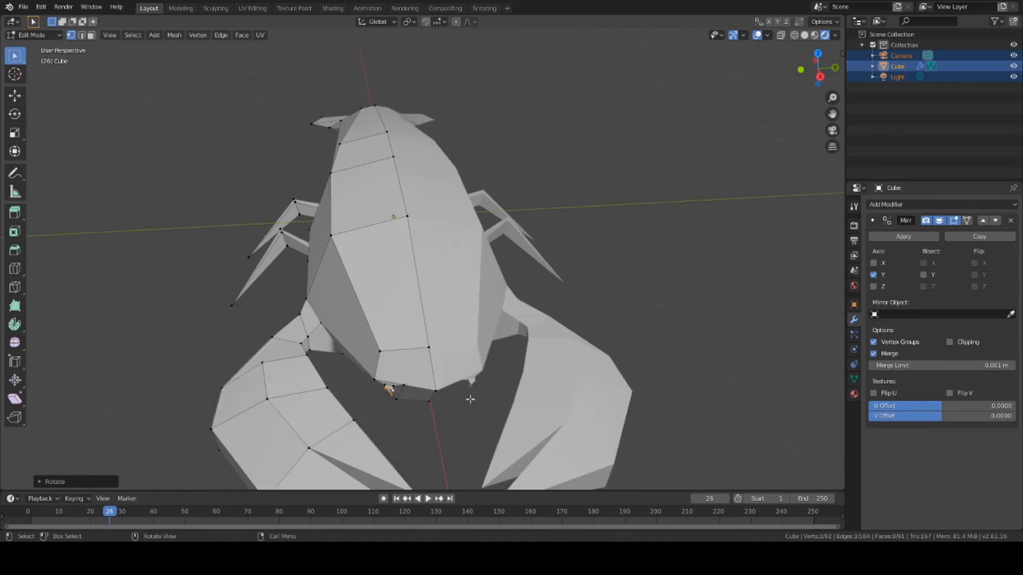
pyautogui.press('e')
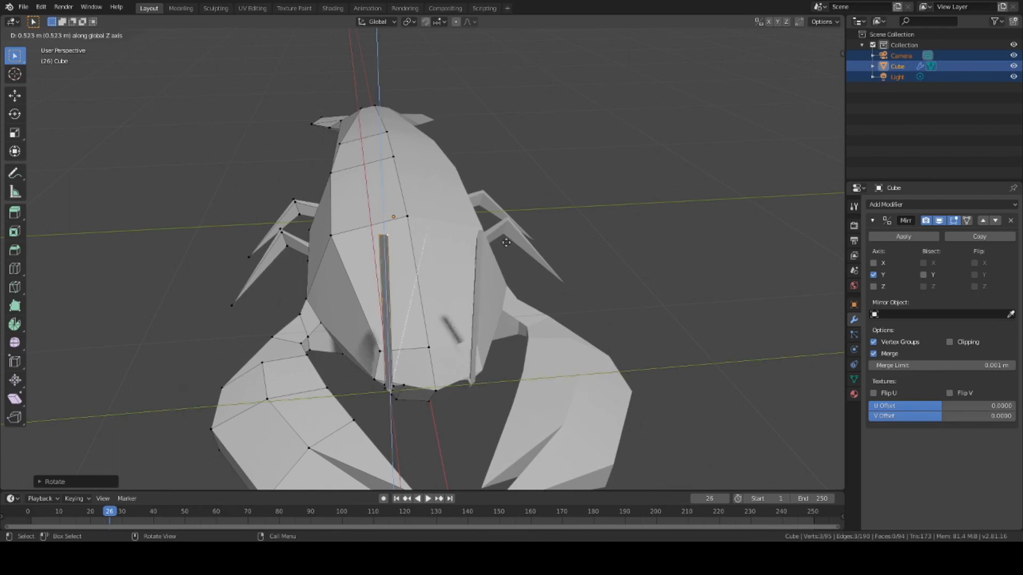
pyautogui.press('x')
pyautogui.press('y')
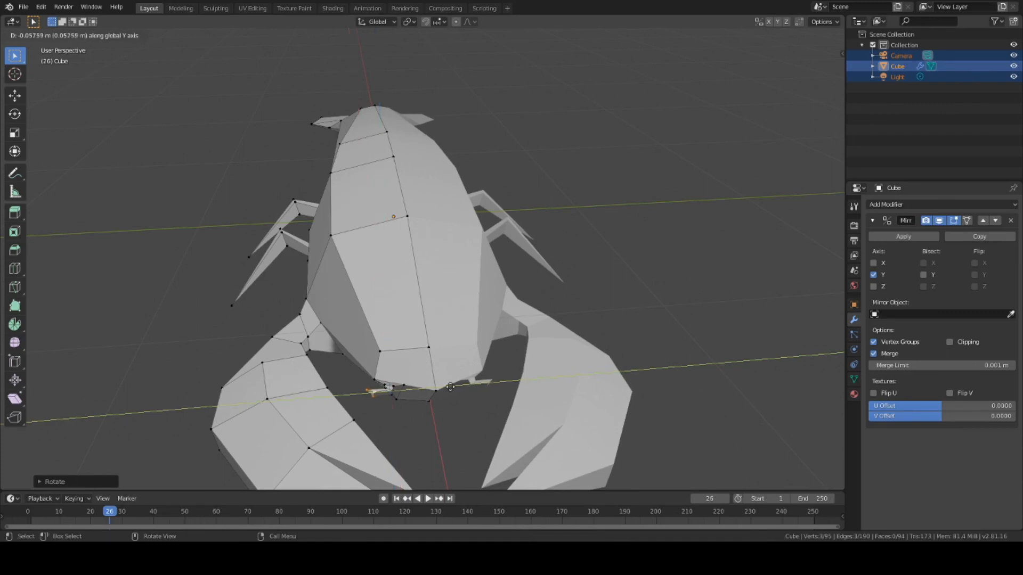
pyautogui.click(454, 399)
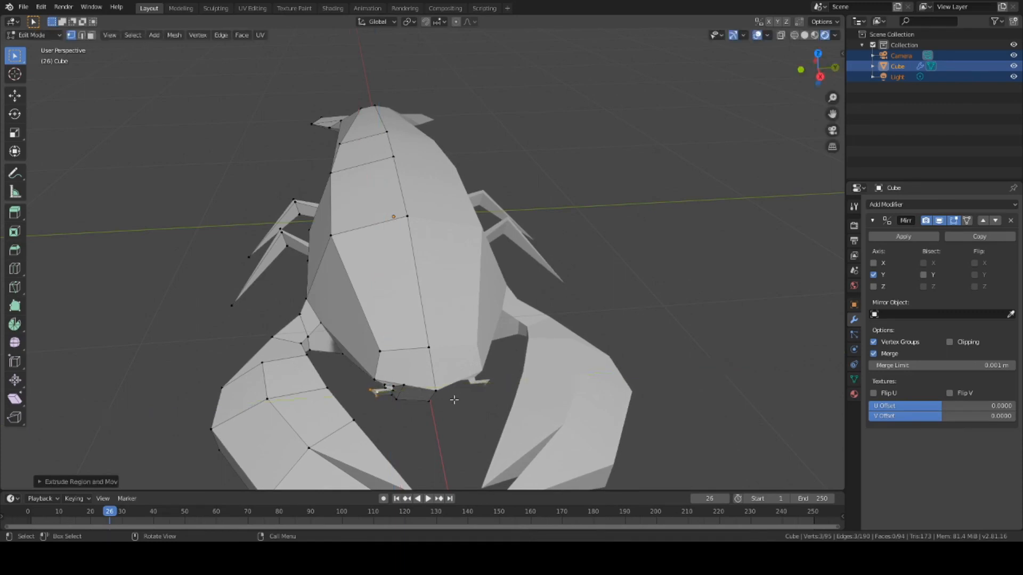
pyautogui.press('g')
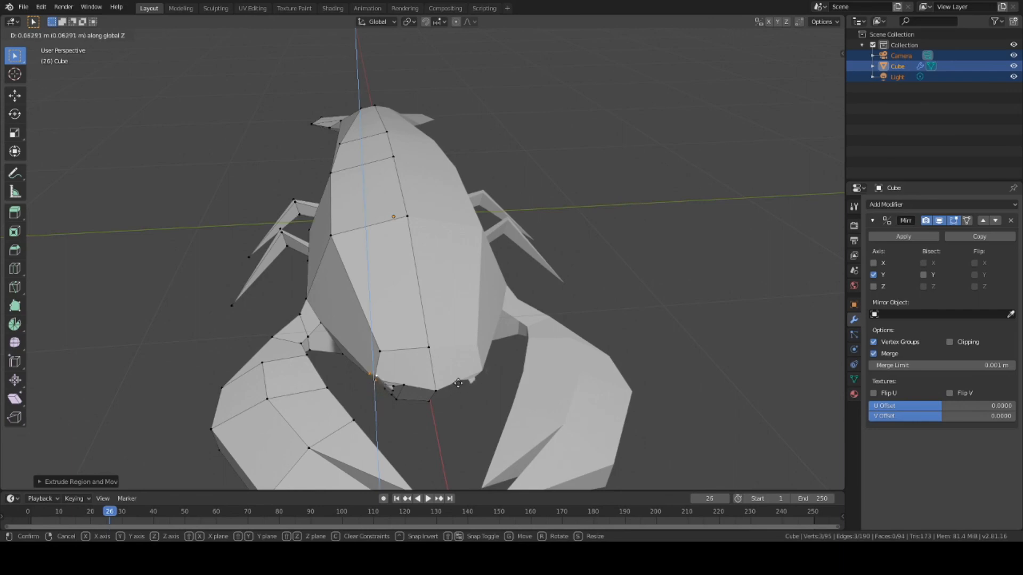
pyautogui.click(455, 400)
# Select vertices at the end of the extruded segment near the front of the head and reposition them slightly.
pyautogui.moveTo(455, 399); pyautogui.dragTo(434, 405, button='middle')
pyautogui.scroll(10, 434, 405)
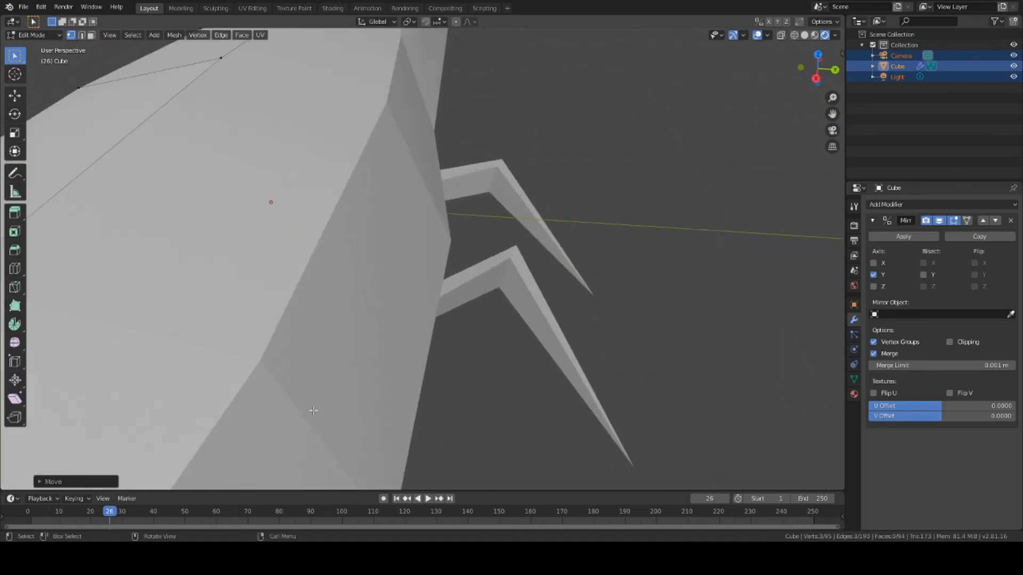
pyautogui.scroll(-5, 348, 344)
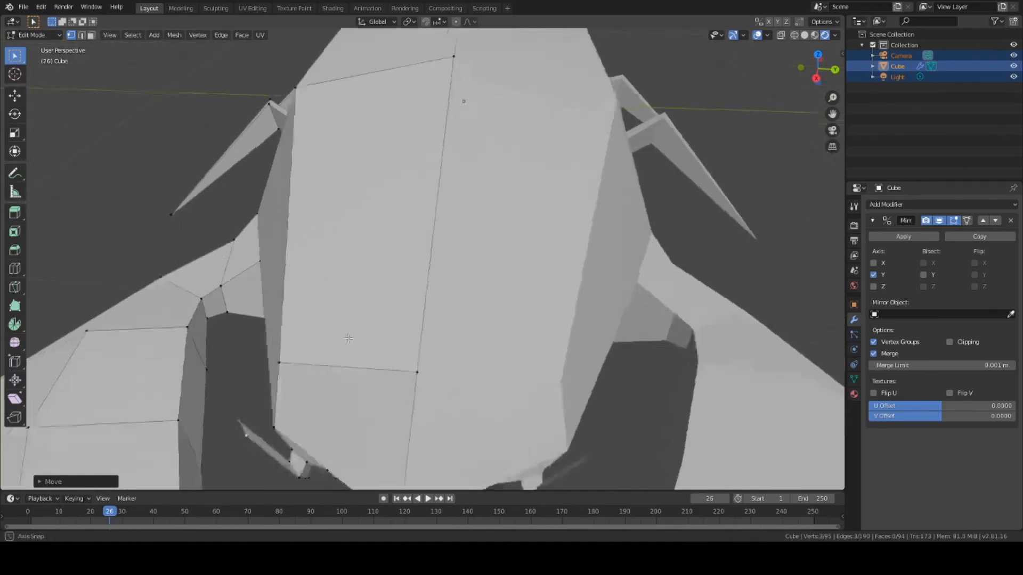
pyautogui.moveTo(349, 338); pyautogui.dragTo(357, 331, button='middle')
pyautogui.scroll(4, 356, 330)
pyautogui.moveTo(467, 336)
pyautogui.mouseDown(button='middle')
pyautogui.moveTo(455, 345)
pyautogui.moveTo(467, 333)
pyautogui.mouseUp(button='middle')
pyautogui.scroll(-3, 455, 345)
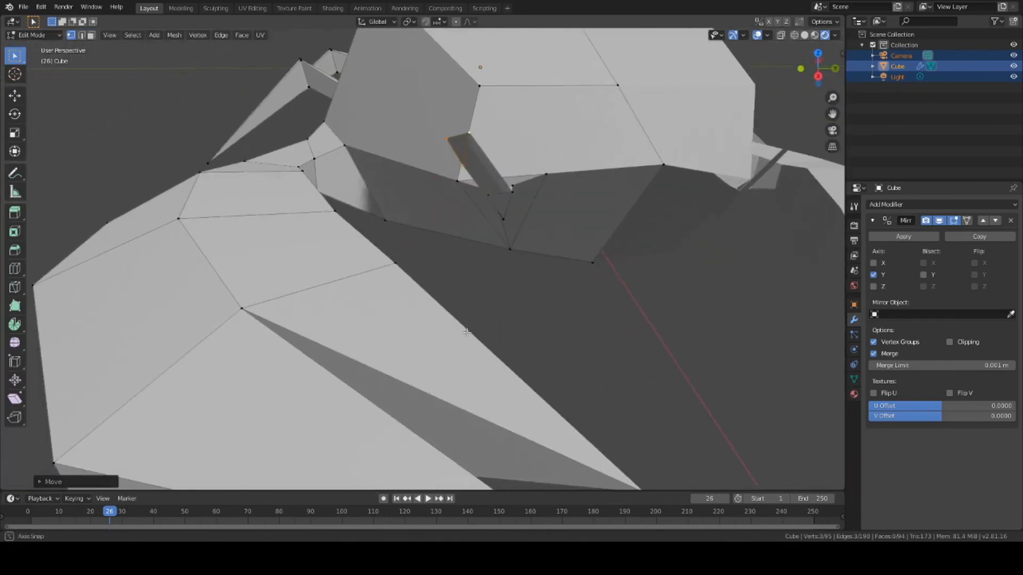
pyautogui.moveTo(584, 317); pyautogui.dragTo(424, 239, button='middle')
pyautogui.moveTo(724, 272); pyautogui.dragTo(565, 291, button='middle')
pyautogui.click(617, 325)
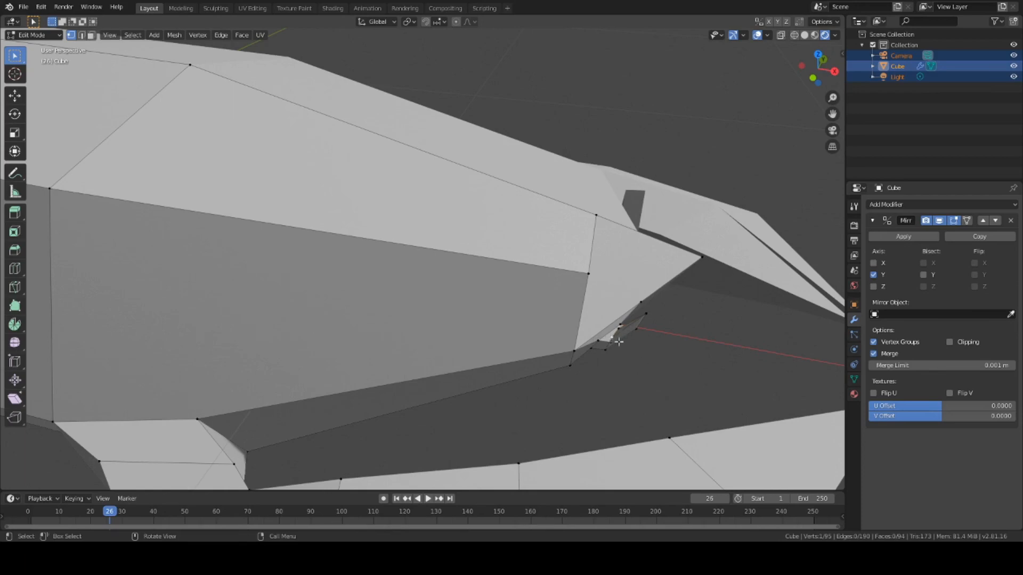
pyautogui.press('g')
pyautogui.click(661, 332)
pyautogui.moveTo(661, 333); pyautogui.dragTo(656, 343, button='middle')
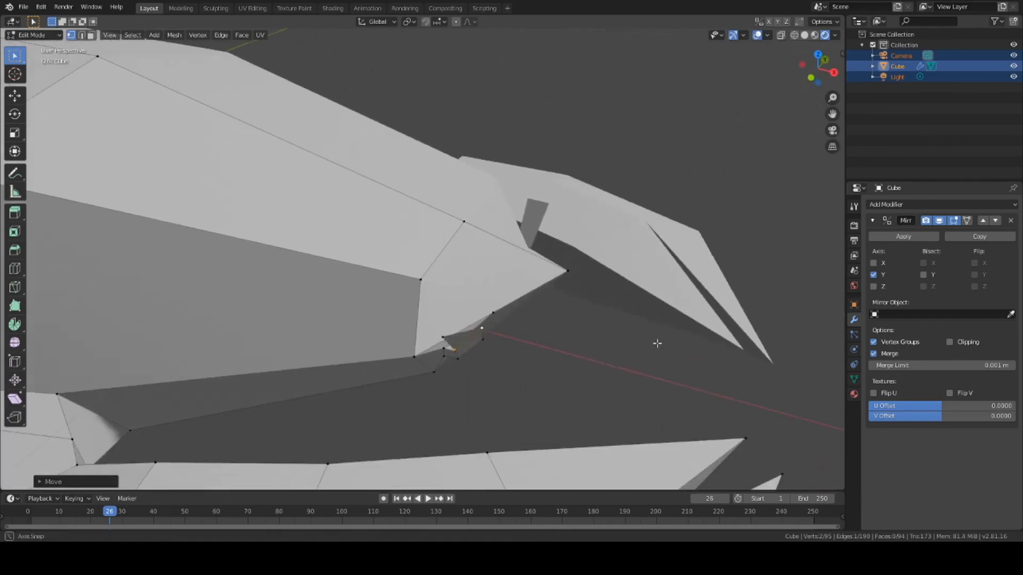
# Select a single vertex of the small extruded segment and nudge it slightly along the X axis.
pyautogui.click(440, 336)
pyautogui.moveTo(570, 369); pyautogui.dragTo(578, 372, button='middle')
pyautogui.moveTo(676, 406); pyautogui.dragTo(673, 407, button='middle')
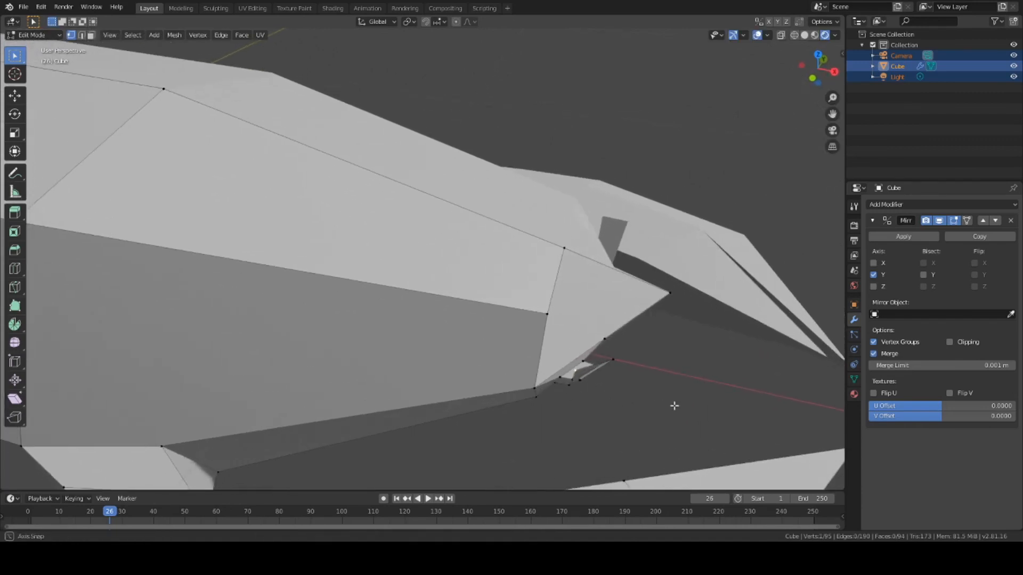
pyautogui.press('g')
pyautogui.press('x')
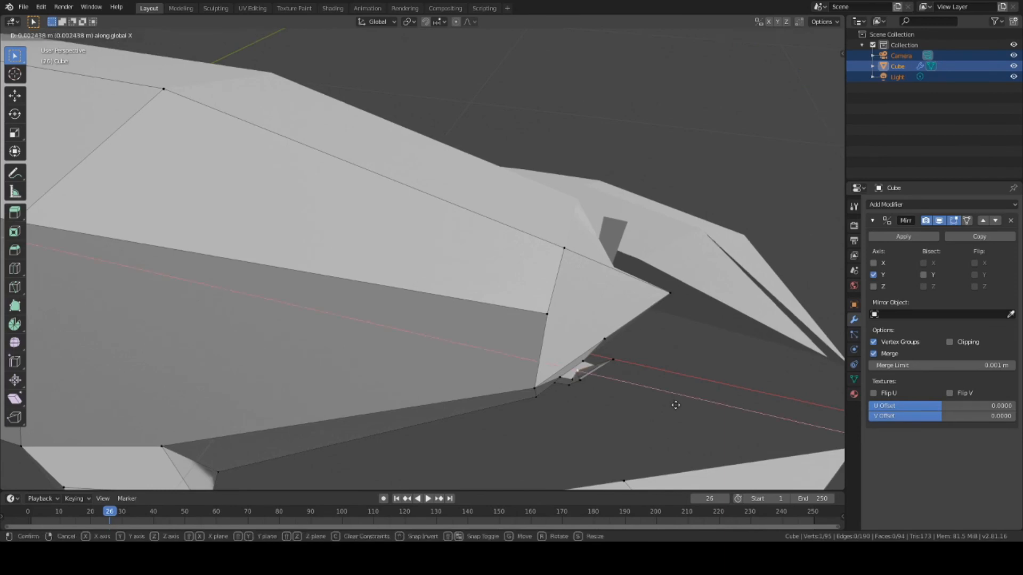
pyautogui.click(677, 405)
# Try shifting the selected vertex along the Y axis and ripping it from the mesh, and undo both changes.
pyautogui.press('g')
pyautogui.press('y')
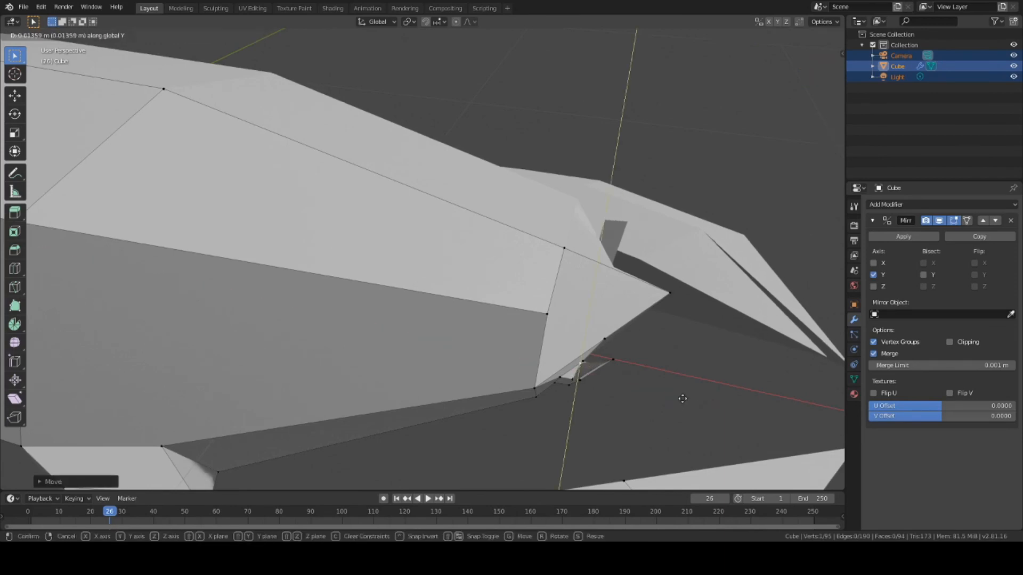
pyautogui.click(682, 397)
pyautogui.moveTo(682, 397); pyautogui.dragTo(397, 375, button='middle')
pyautogui.press('e')
pyautogui.press('y')
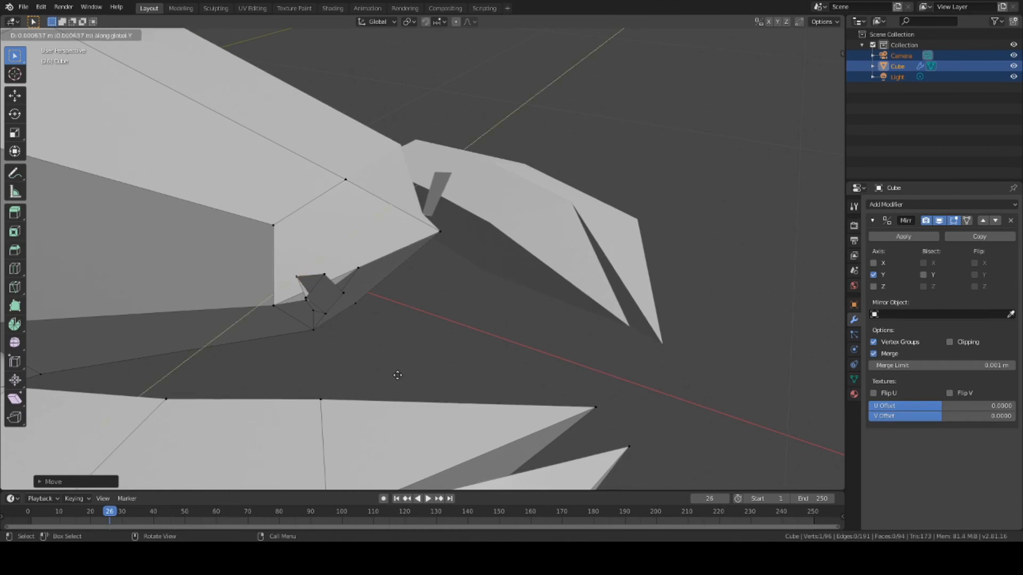
pyautogui.click(405, 378)
pyautogui.moveTo(418, 374); pyautogui.dragTo(434, 379, button='middle')
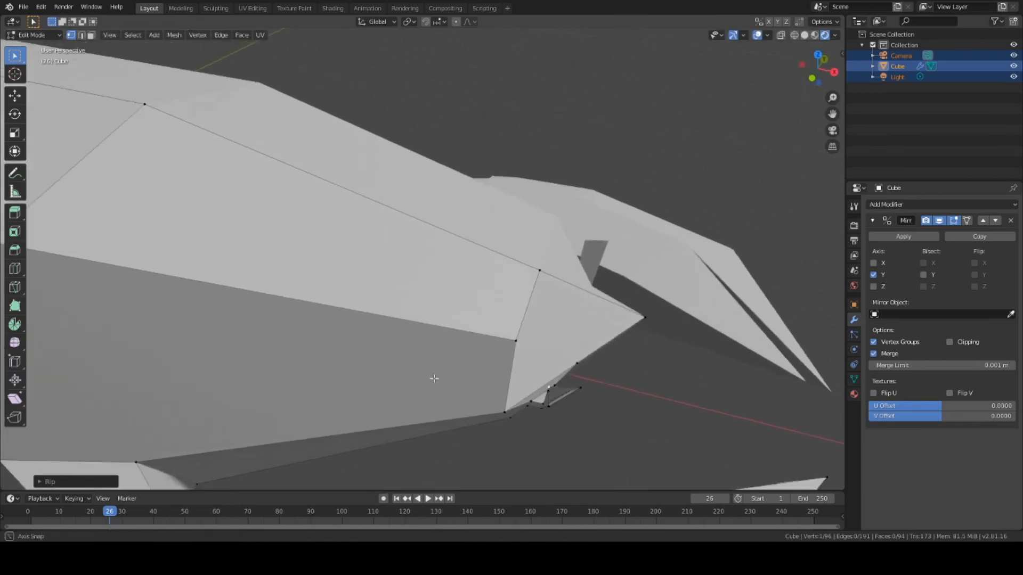
pyautogui.hotkey('ctrl', 'z')
pyautogui.hotkey('ctrl', 'z')
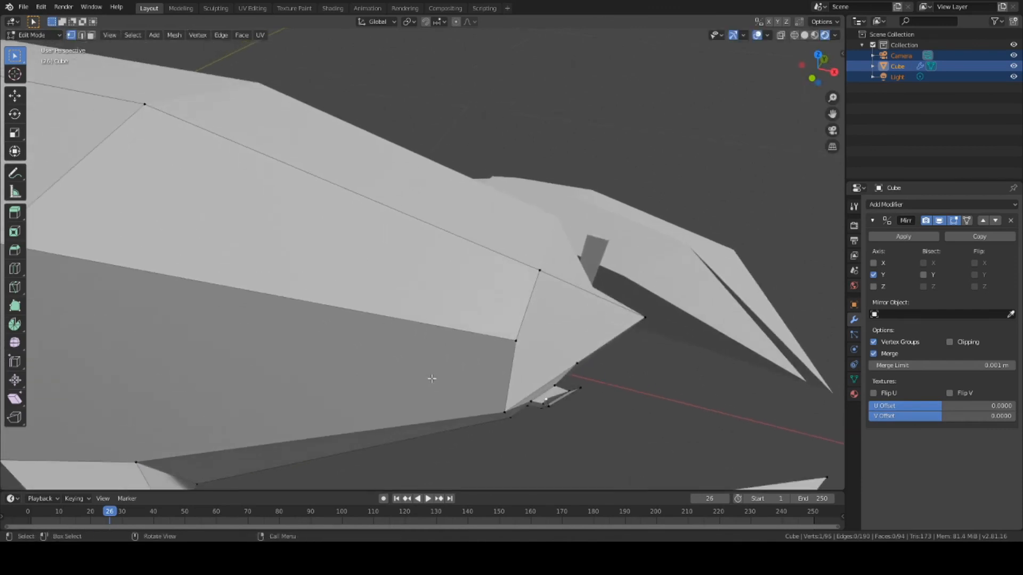
# Move the selected vertex of the segment about 0.019 m along the Y axis.
pyautogui.press('g')
pyautogui.press('y')
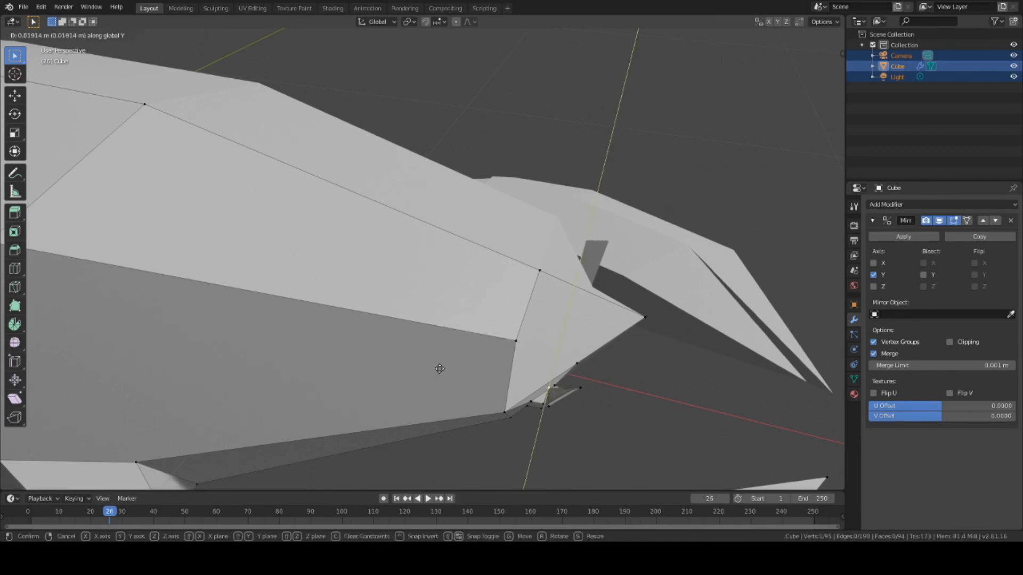
pyautogui.click(441, 368)
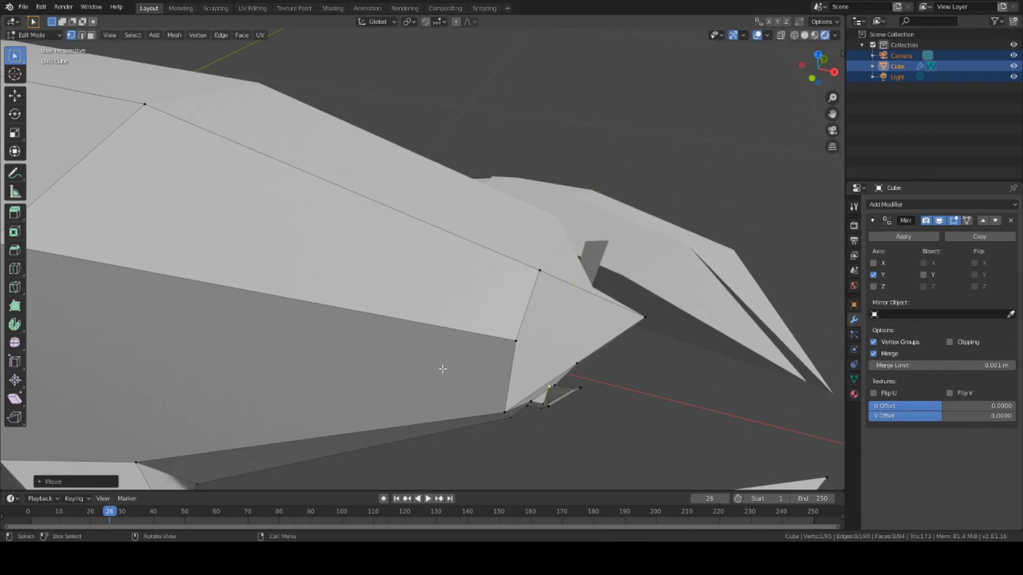
# Move the segment's foremost vertex slightly back along the X axis and about 0.011 m outward along the Y axis.
pyautogui.click(577, 388)
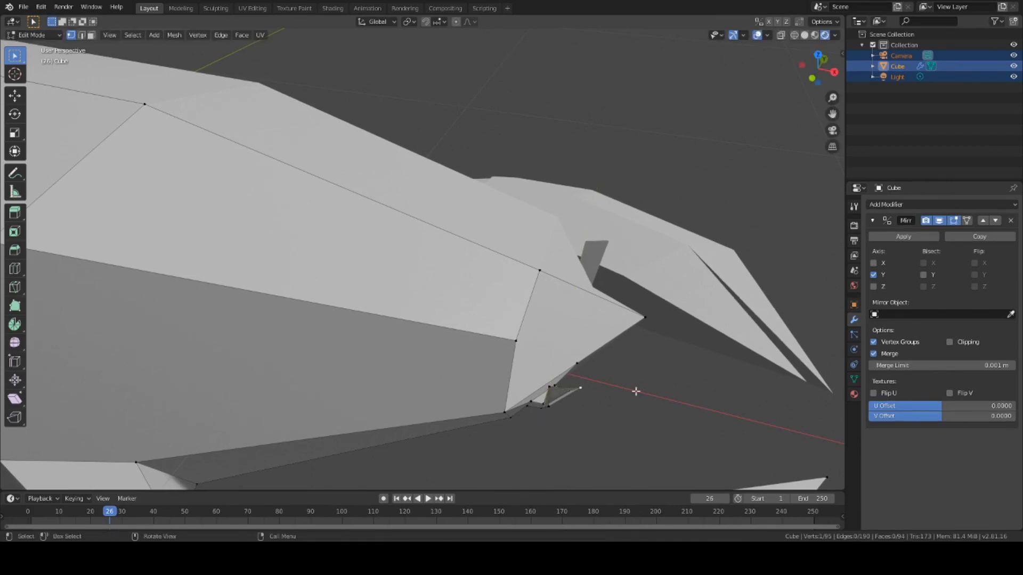
pyautogui.press('g')
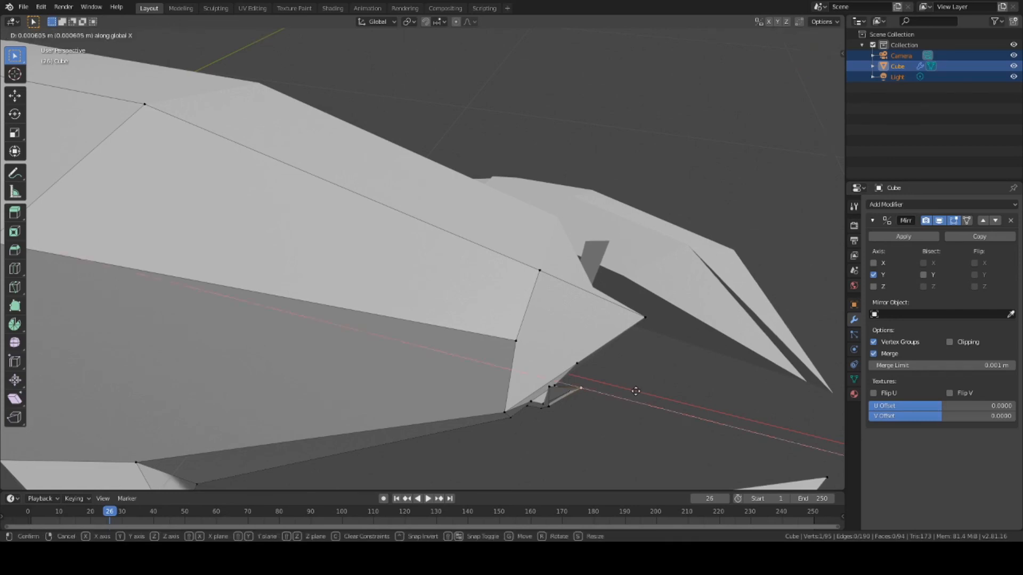
pyautogui.click(631, 393)
pyautogui.press('g')
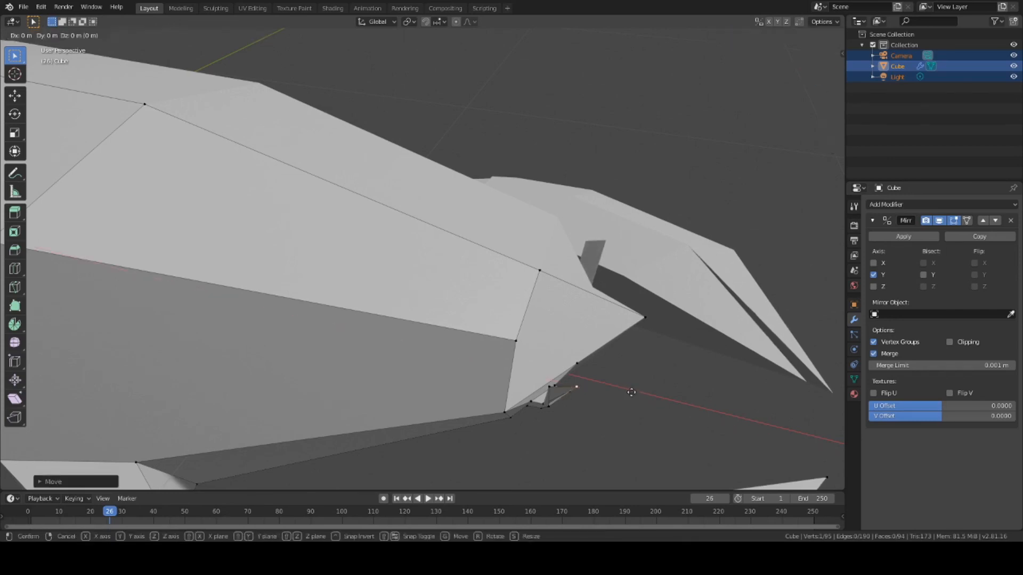
pyautogui.press('y')
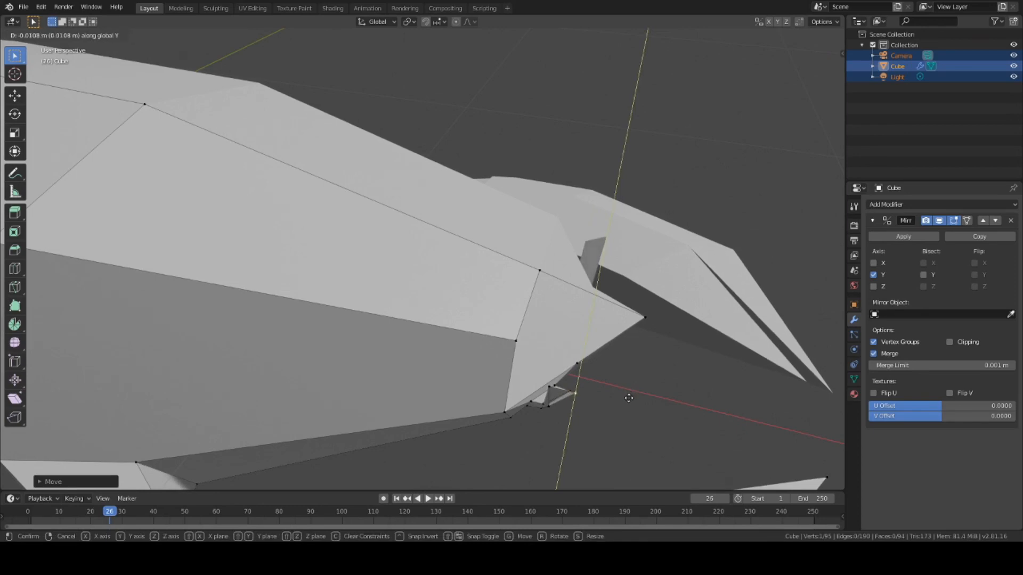
pyautogui.click(629, 398)
# Select the vertex at the bend between the stub and the segment and move it slightly up along the Z axis.
pyautogui.moveTo(609, 400); pyautogui.dragTo(593, 408, button='middle')
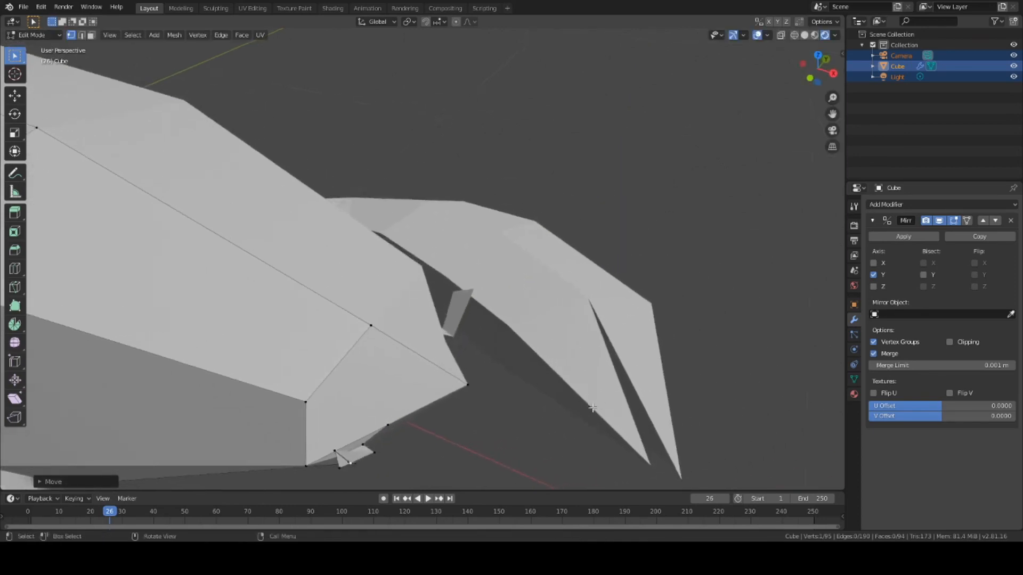
pyautogui.moveTo(478, 413); pyautogui.dragTo(469, 401, button='middle')
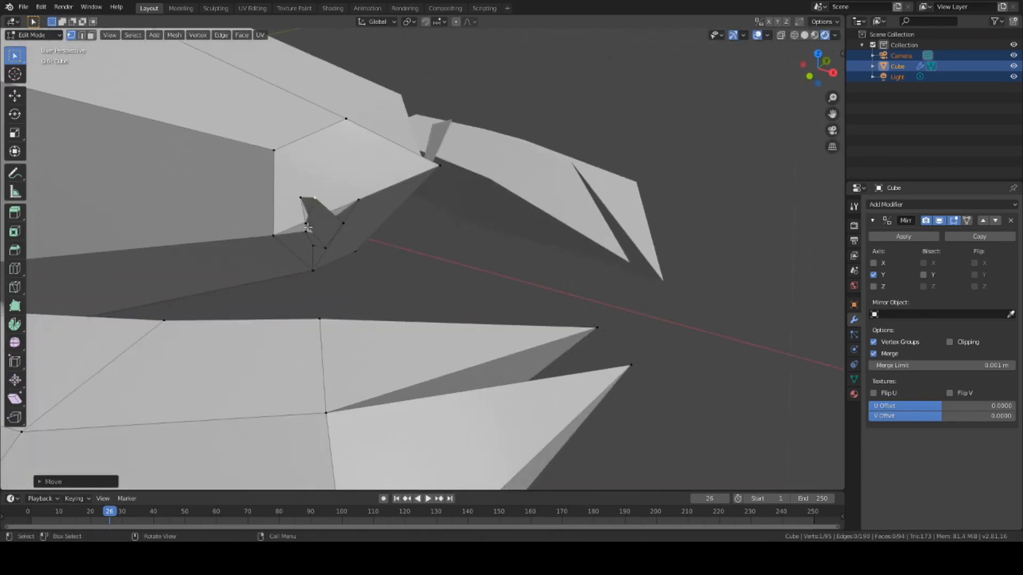
pyautogui.press('g')
pyautogui.press('z')
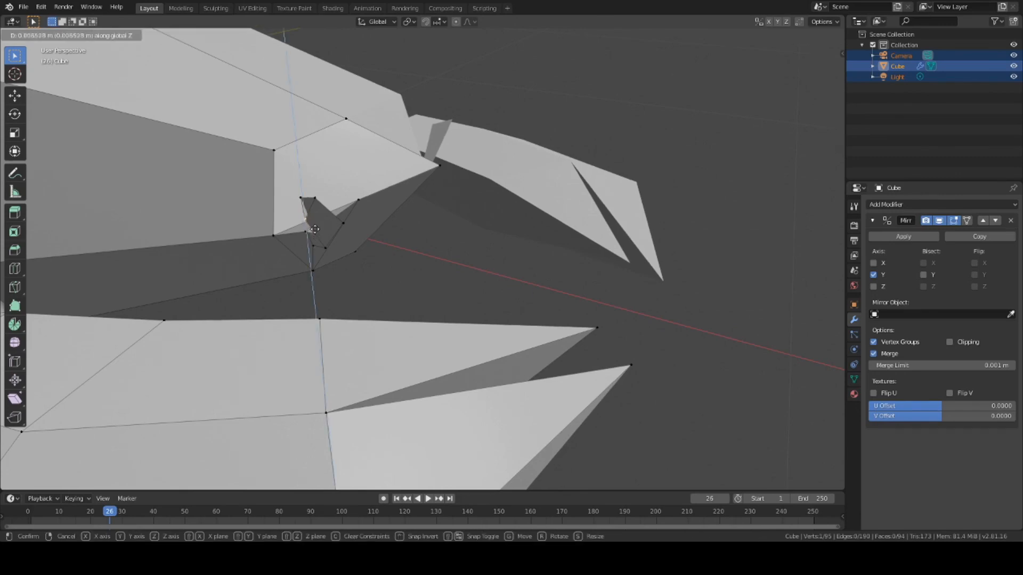
pyautogui.click(315, 229)
# Select the segment's upper outer vertex, shift it slightly and move it forward along the X axis.
pyautogui.moveTo(314, 229); pyautogui.dragTo(493, 324, button='middle')
pyautogui.rightClick(393, 290)
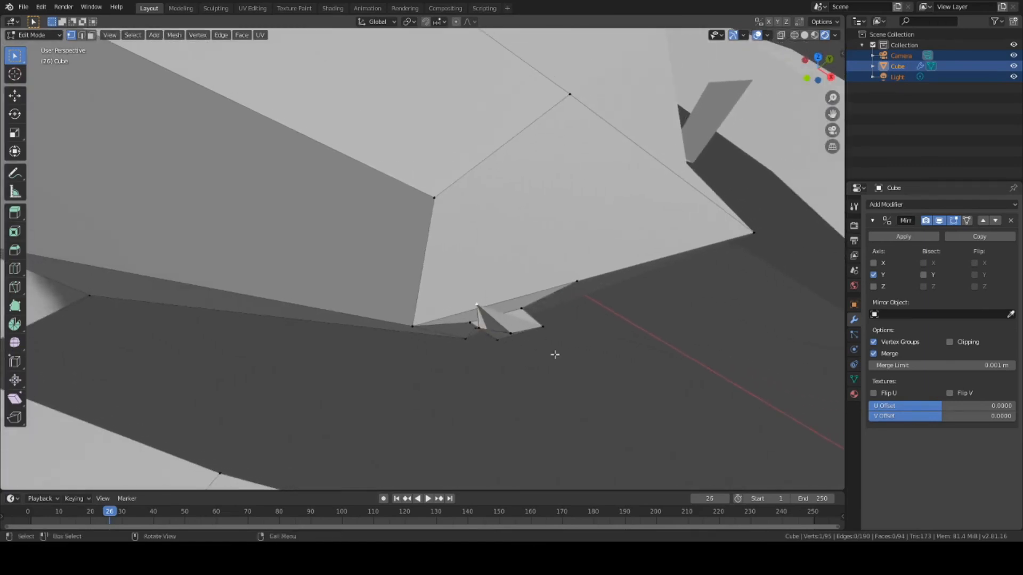
pyautogui.press('g')
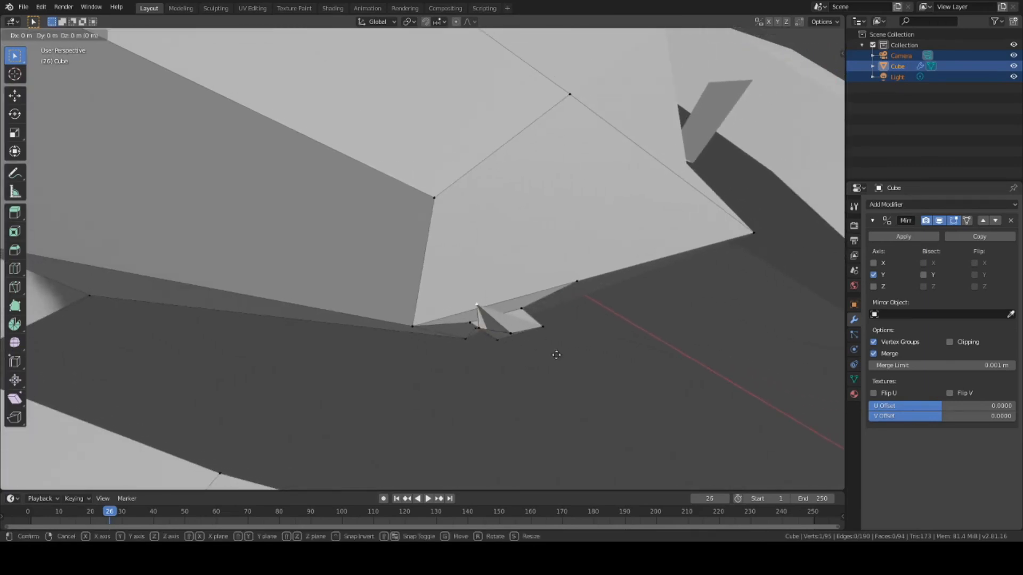
pyautogui.click(554, 358)
pyautogui.press('g')
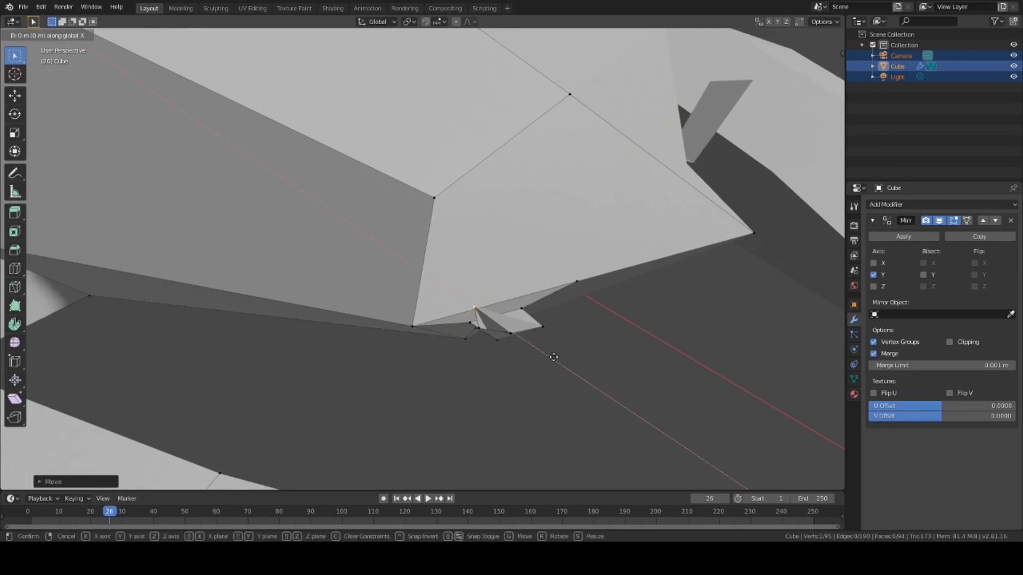
pyautogui.press('x')
pyautogui.click(568, 363)
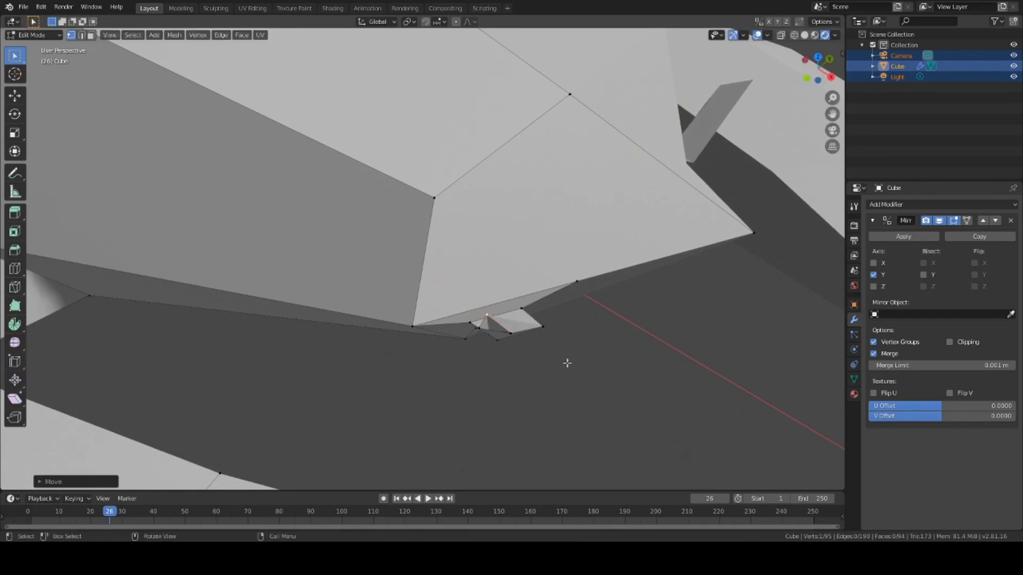
# Move the selected vertex of the head segment slightly down along the Z axis.
pyautogui.moveTo(567, 360); pyautogui.dragTo(556, 357, button='middle')
pyautogui.moveTo(389, 285); pyautogui.dragTo(445, 327, button='middle')
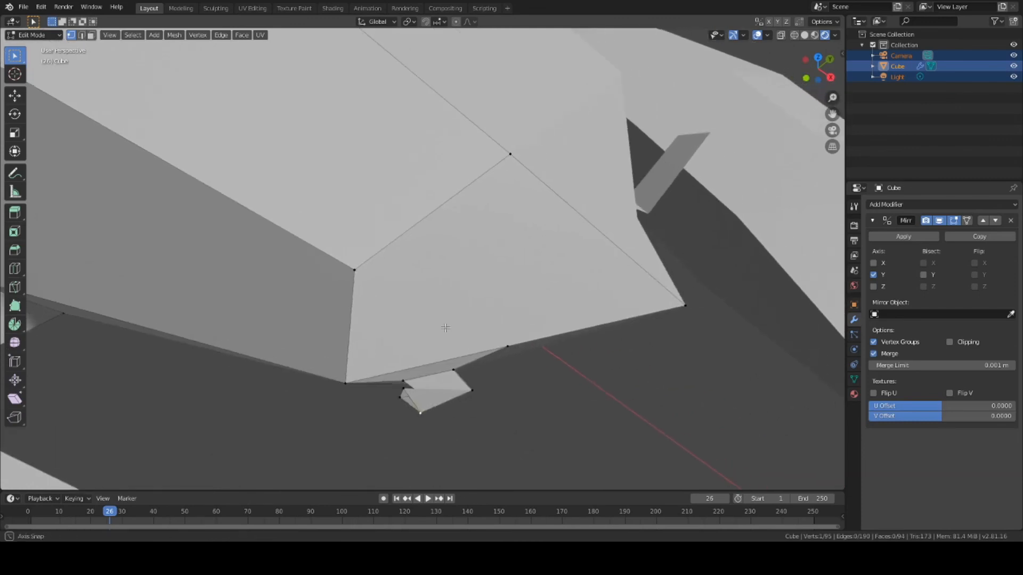
pyautogui.press('g')
pyautogui.press('z')
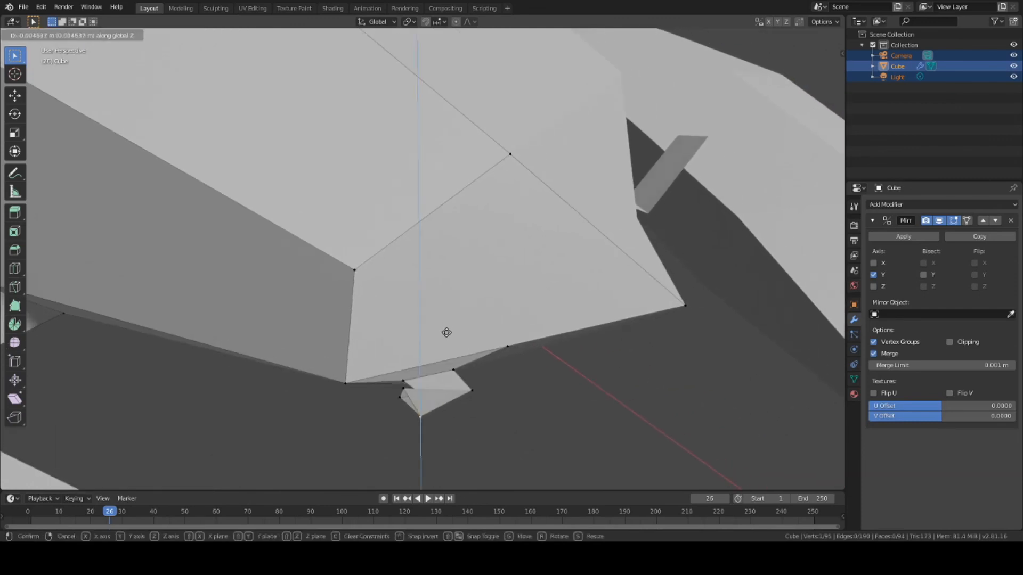
pyautogui.click(463, 372)
# Examine the head segment, claw, legs and body of the lobster from several sides.
pyautogui.moveTo(463, 372); pyautogui.dragTo(492, 368, button='middle')
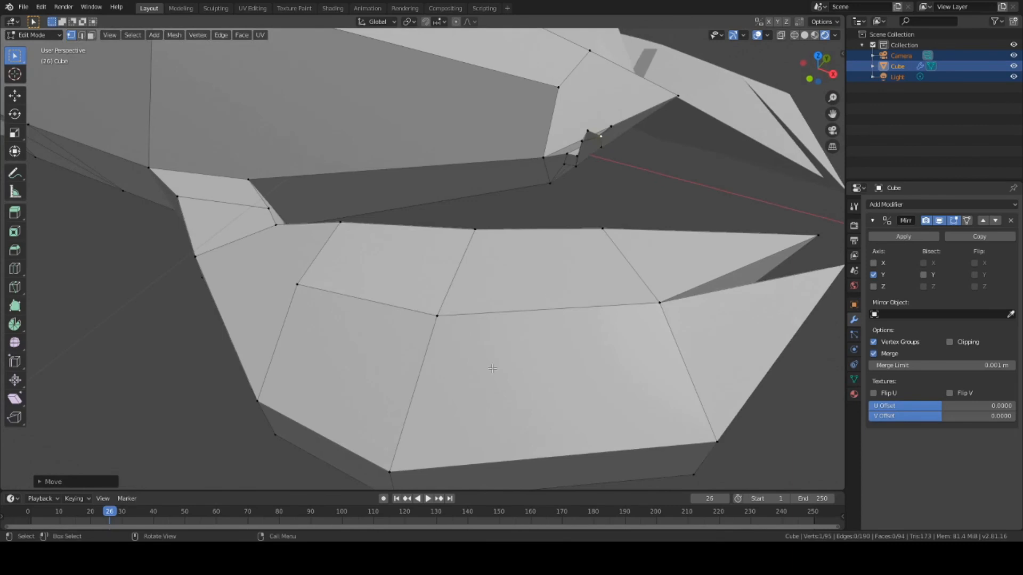
pyautogui.keyDown('shift'); pyautogui.click(589, 129); pyautogui.keyUp('shift')
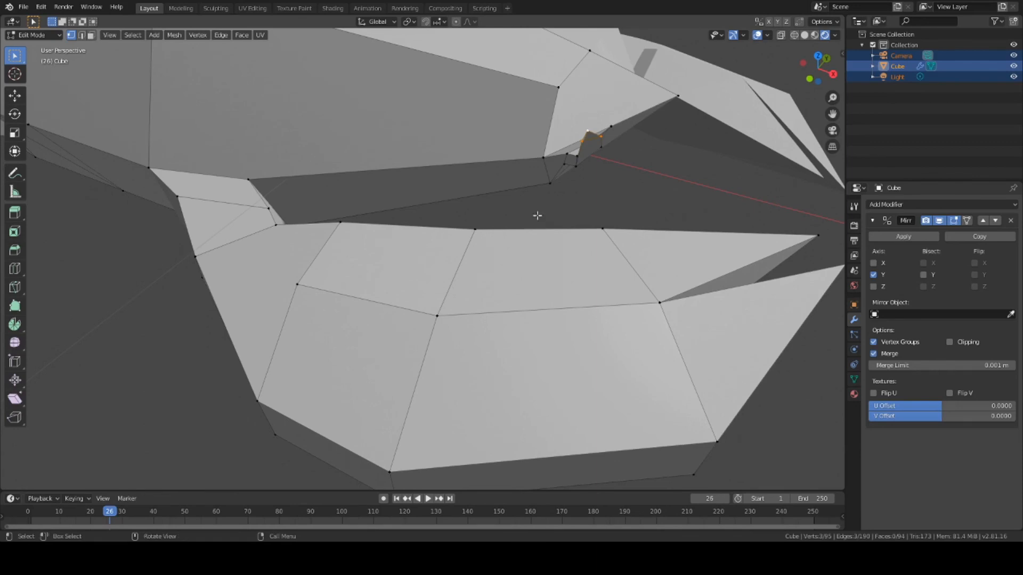
pyautogui.scroll(-3, 485, 259)
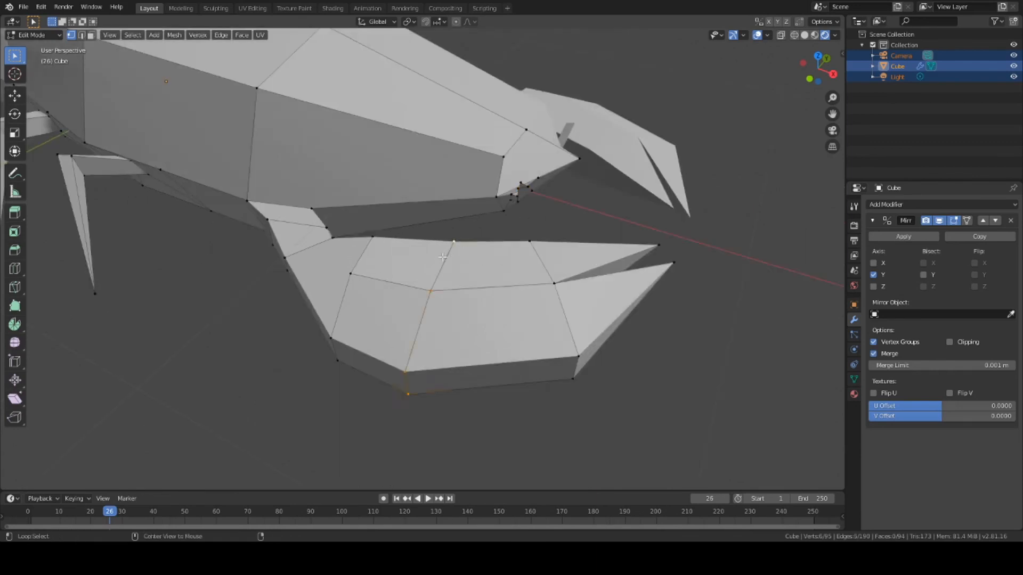
pyautogui.moveTo(494, 367); pyautogui.dragTo(493, 329, button='middle')
pyautogui.scroll(-4, 449, 260)
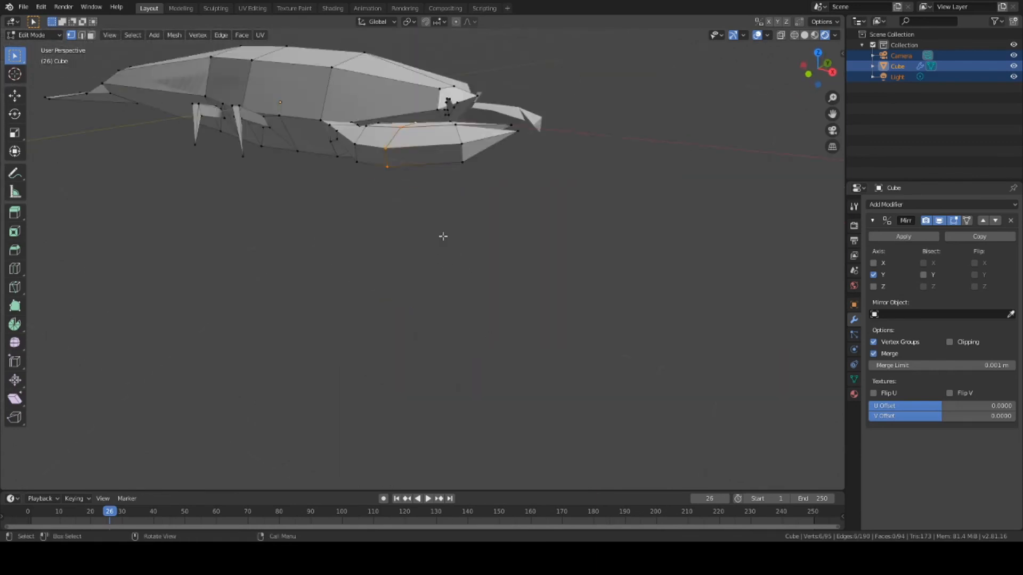
pyautogui.moveTo(538, 187); pyautogui.dragTo(518, 221, button='middle')
pyautogui.scroll(3, 278, 203)
pyautogui.moveTo(211, 289); pyautogui.dragTo(315, 88, button='middle')
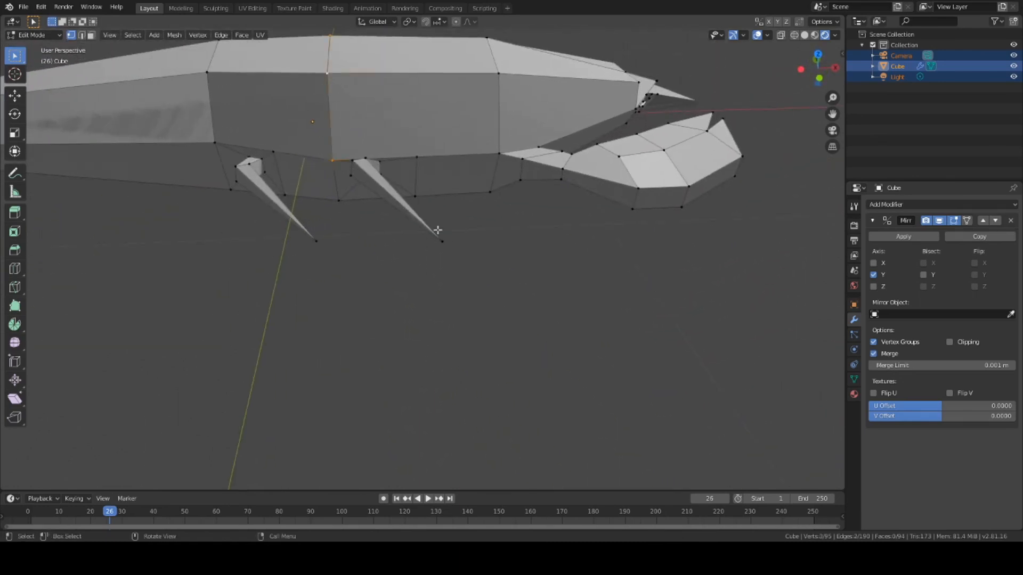
pyautogui.moveTo(475, 272); pyautogui.dragTo(512, 242, button='middle')
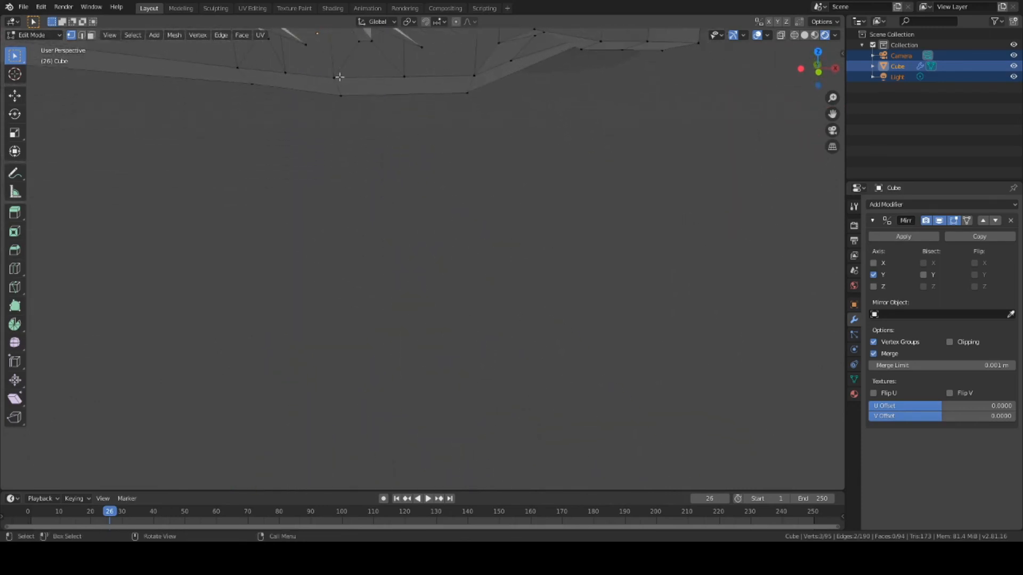
pyautogui.moveTo(340, 76); pyautogui.dragTo(308, 131, button='middle')
pyautogui.moveTo(598, 257); pyautogui.dragTo(575, 259, button='middle')
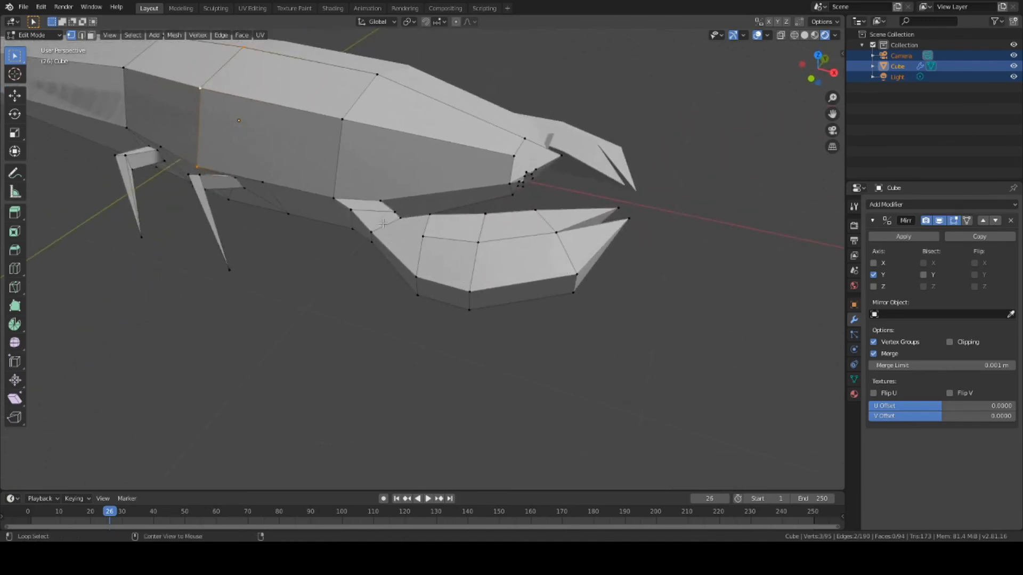
pyautogui.moveTo(376, 214); pyautogui.dragTo(424, 191, button='middle')
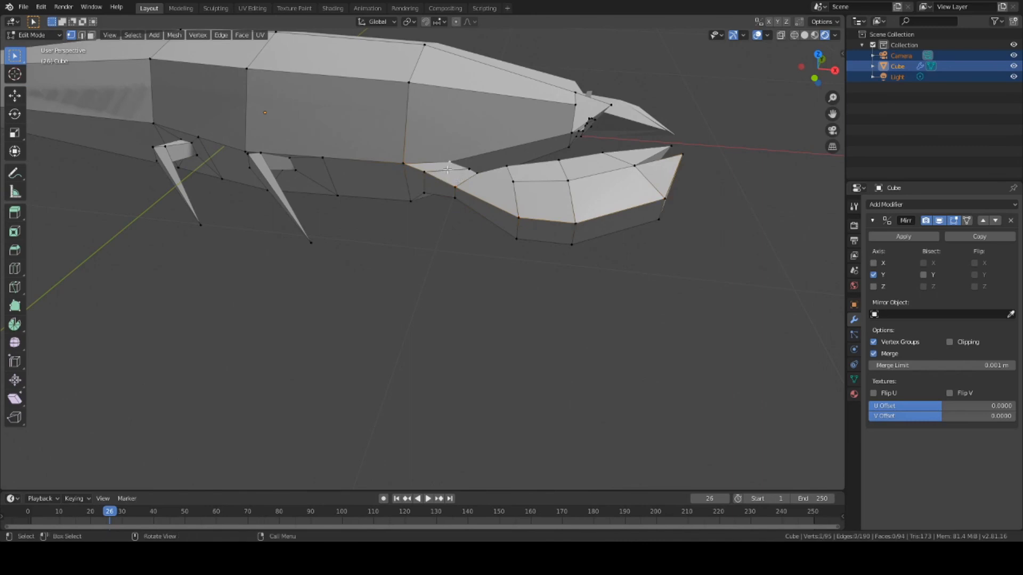
pyautogui.moveTo(442, 231); pyautogui.dragTo(436, 246, button='middle')
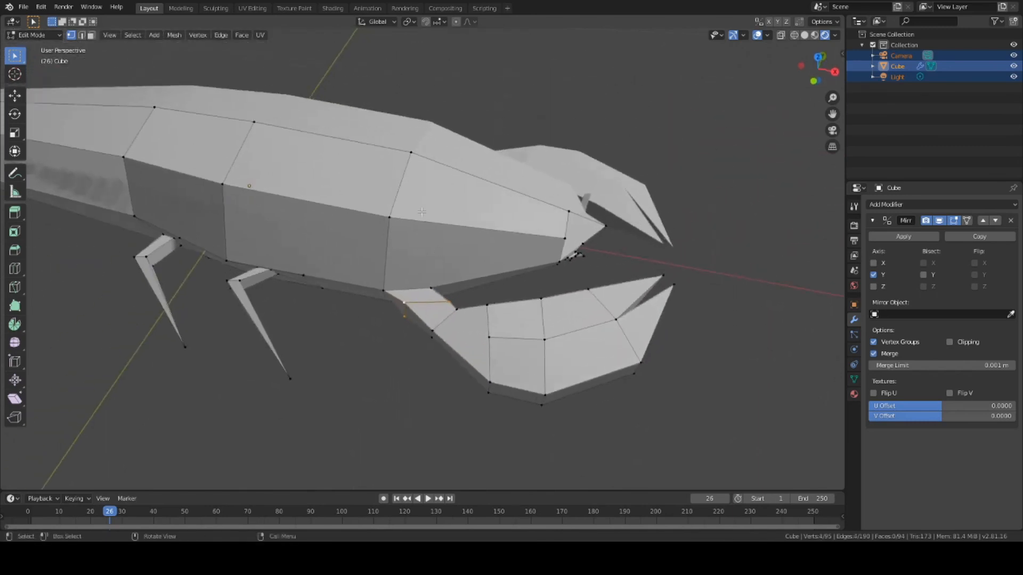
pyautogui.moveTo(392, 284); pyautogui.dragTo(392, 262, button='middle')
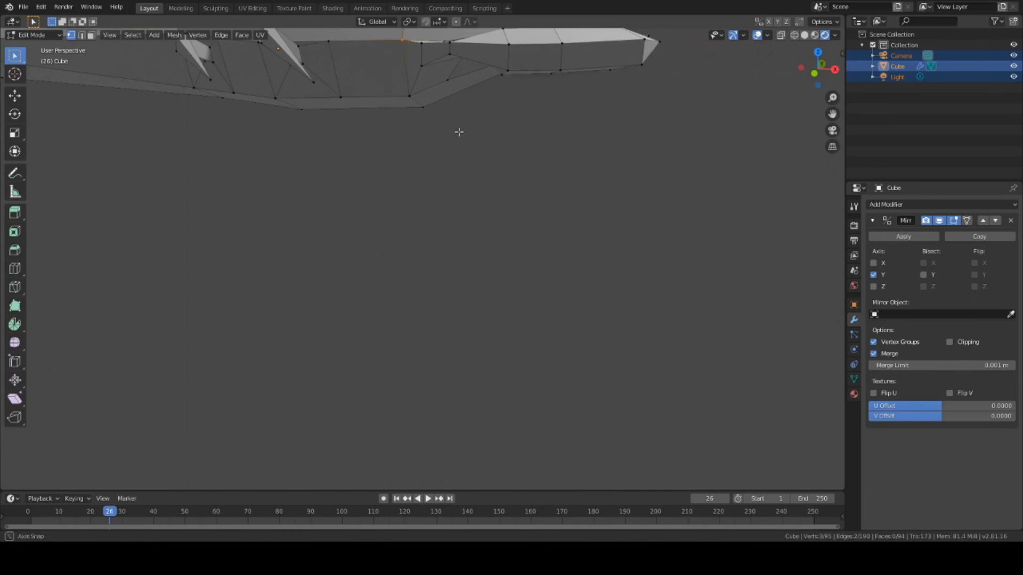
pyautogui.moveTo(459, 130); pyautogui.dragTo(413, 179, button='middle')
pyautogui.scroll(8, 434, 263)
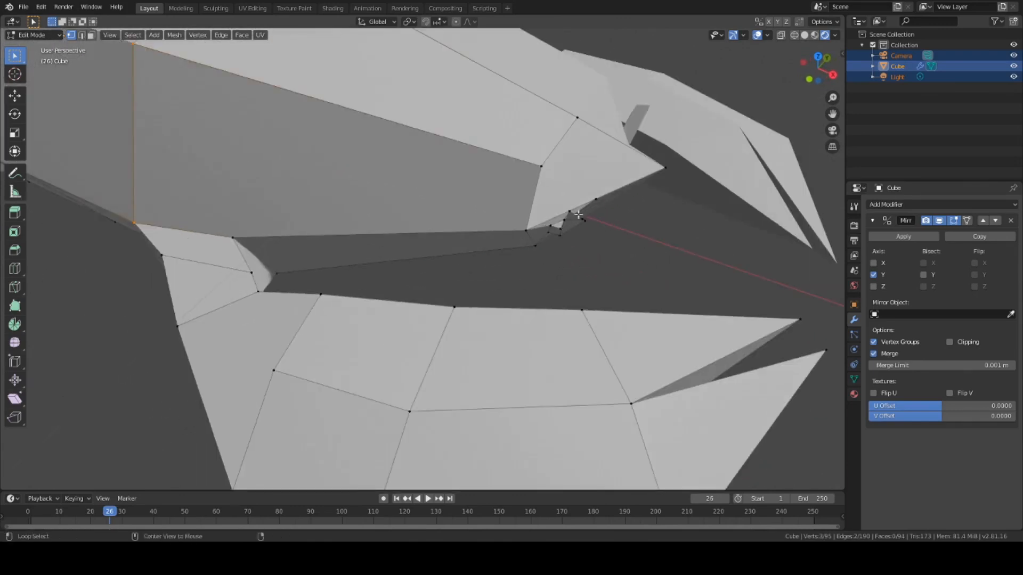
# Select the three end vertices of the head segment and extrude them outward along the Y axis until they reach over the claw.
pyautogui.scroll(-8, 672, 273)
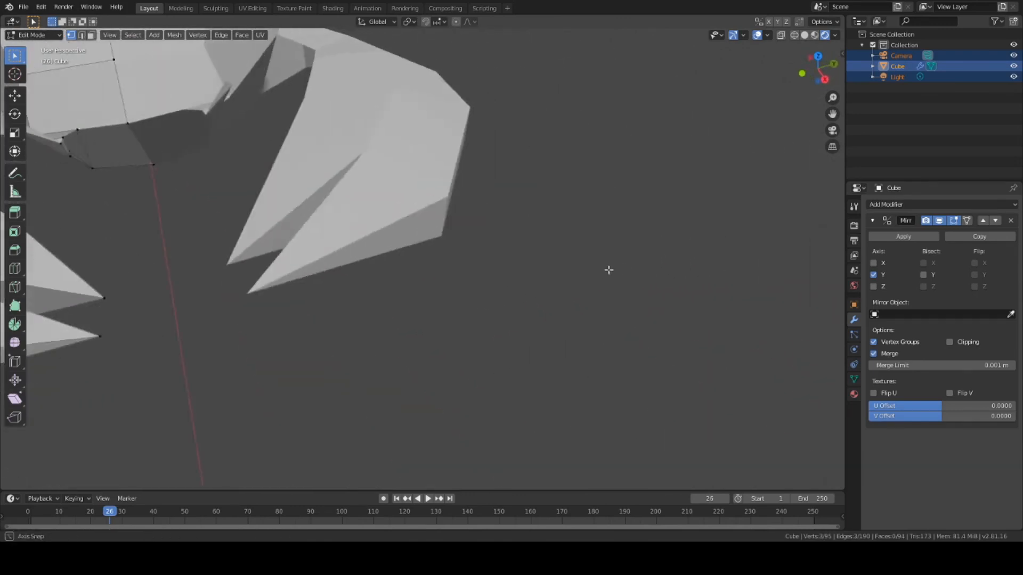
pyautogui.moveTo(356, 288); pyautogui.dragTo(359, 308, button='middle')
pyautogui.press('e')
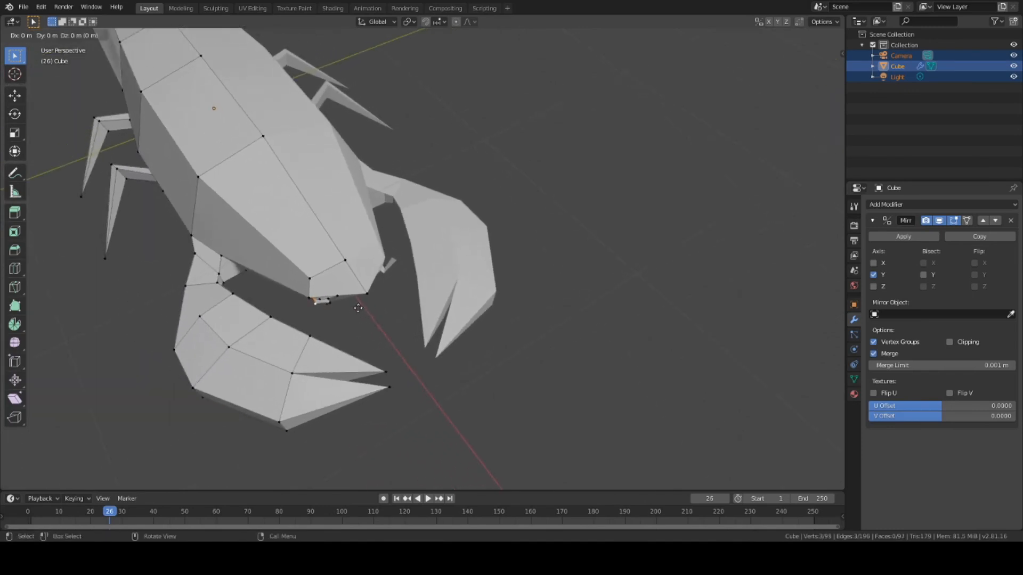
pyautogui.press('y')
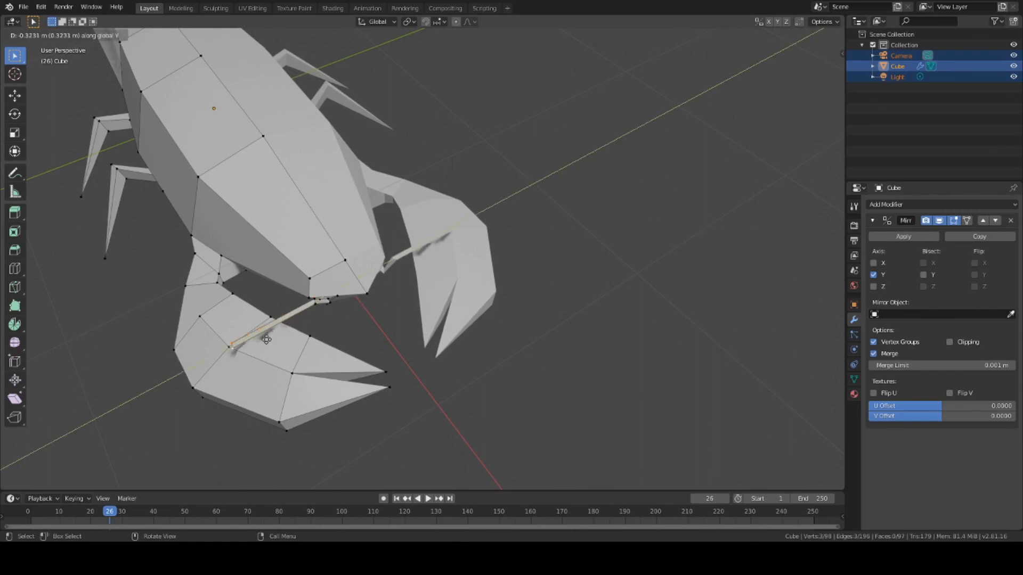
pyautogui.click(253, 343)
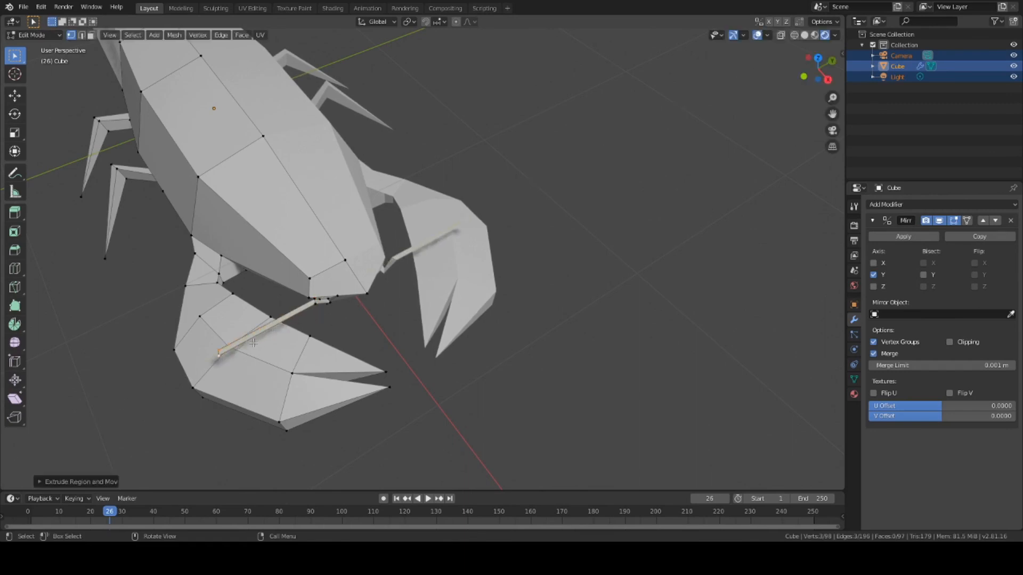
# Move the end of the extruded feeler back along the X axis until it lies over the base of the claw.
pyautogui.press('g')
pyautogui.press('x')
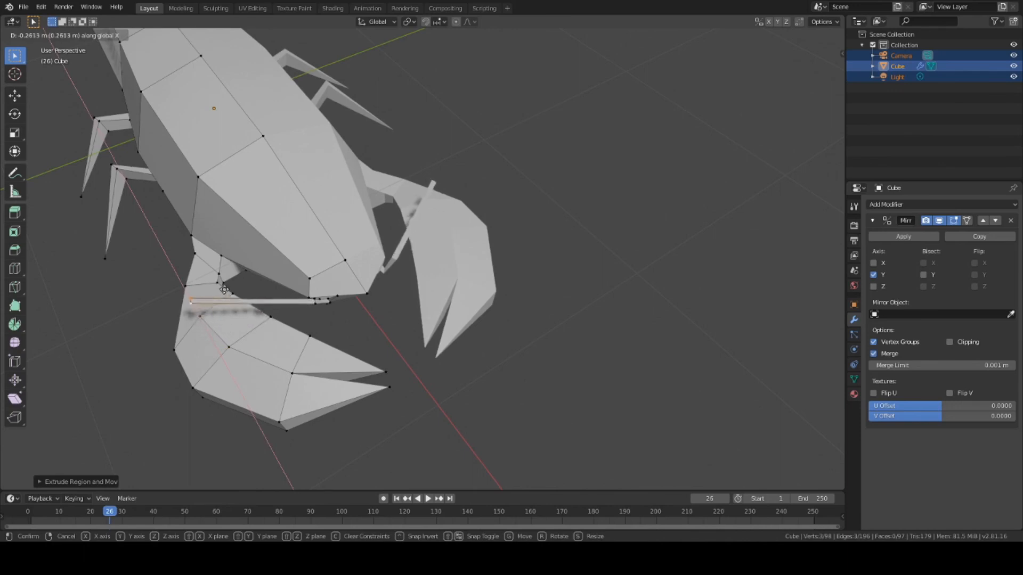
pyautogui.click(201, 259)
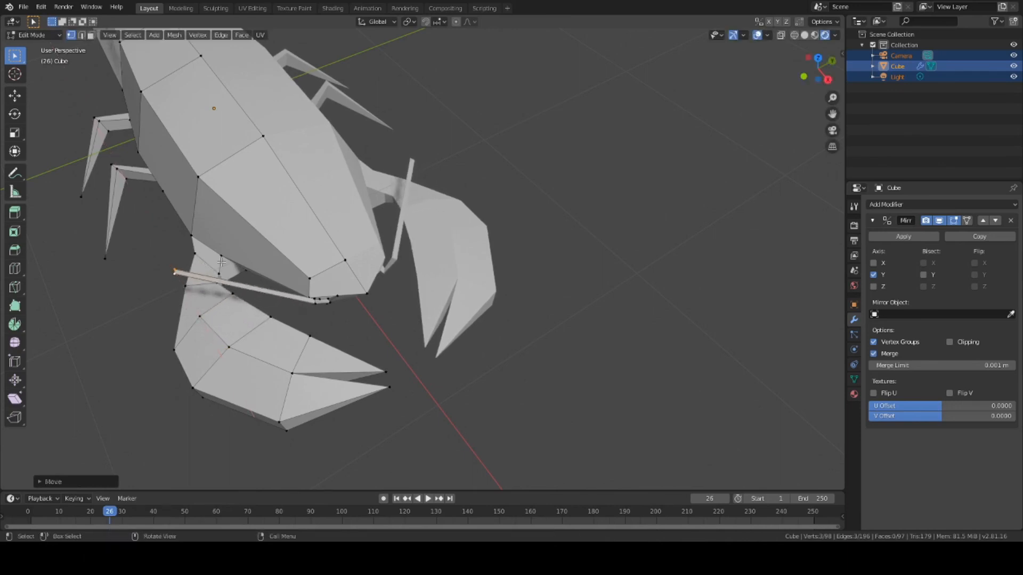
# Rotate the feeler's end face around the Z axis and adjust its tilt with a free trackball rotation.
pyautogui.moveTo(202, 259); pyautogui.dragTo(165, 287, button='middle')
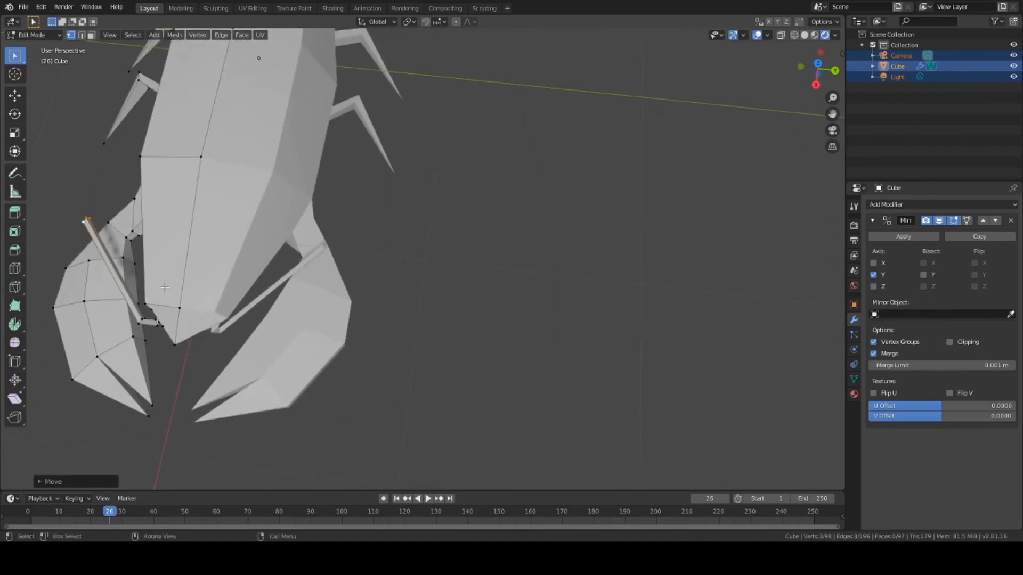
pyautogui.moveTo(244, 275); pyautogui.dragTo(402, 221, button='middle')
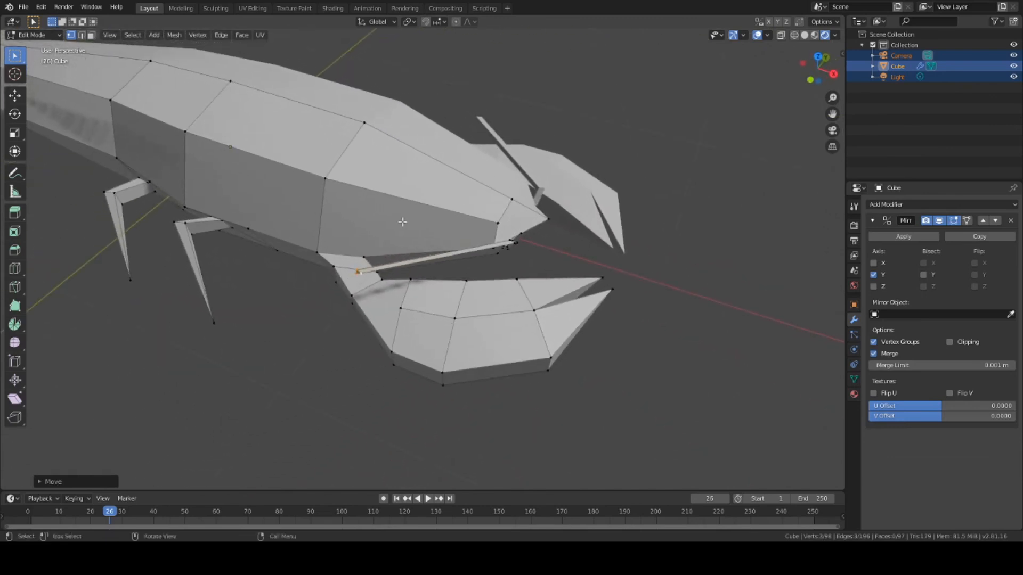
pyautogui.scroll(8, 355, 301)
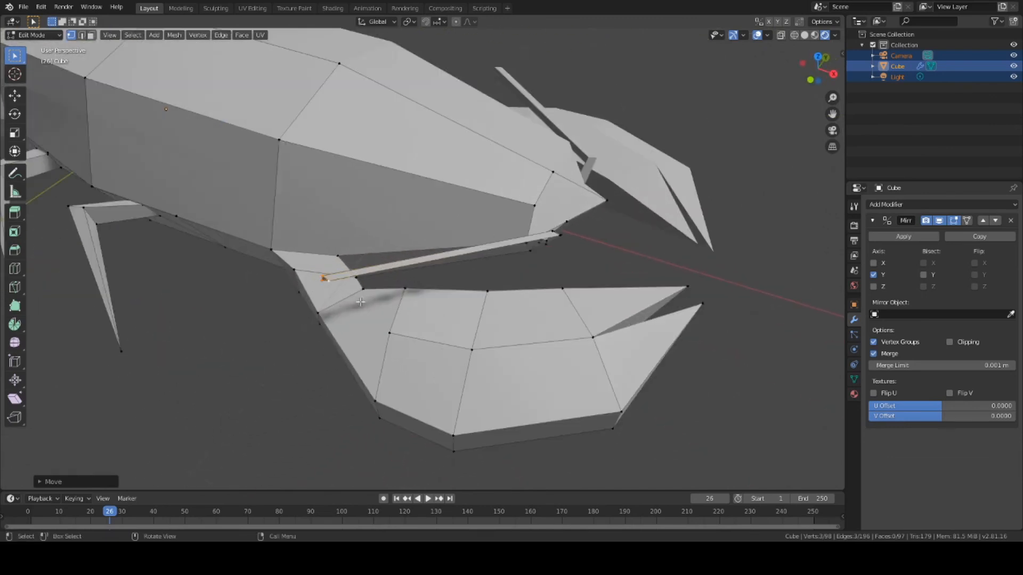
pyautogui.scroll(-3, 360, 302)
pyautogui.moveTo(365, 303); pyautogui.dragTo(378, 308, button='middle')
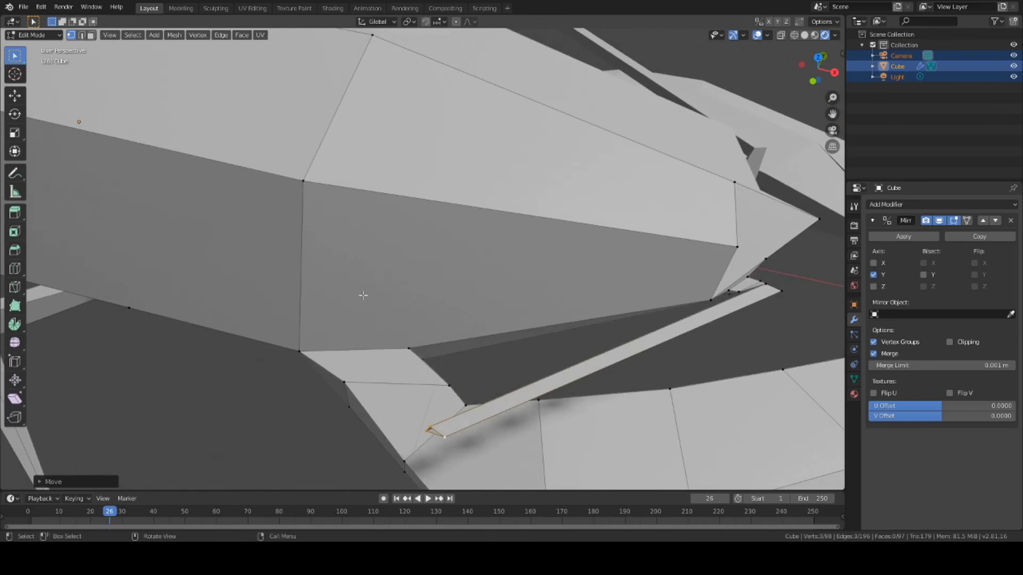
pyautogui.press('r')
pyautogui.press('z')
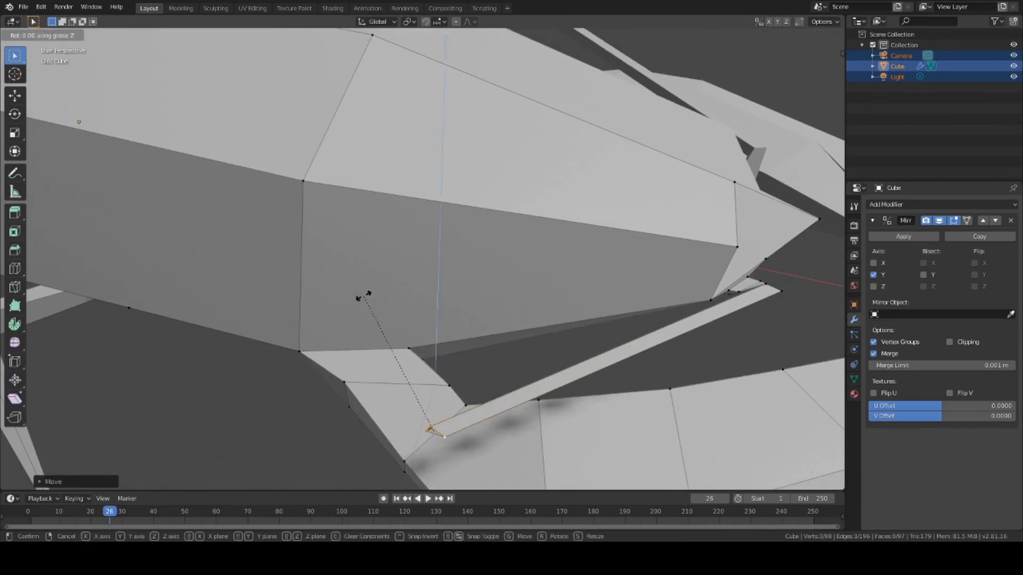
pyautogui.click(426, 316)
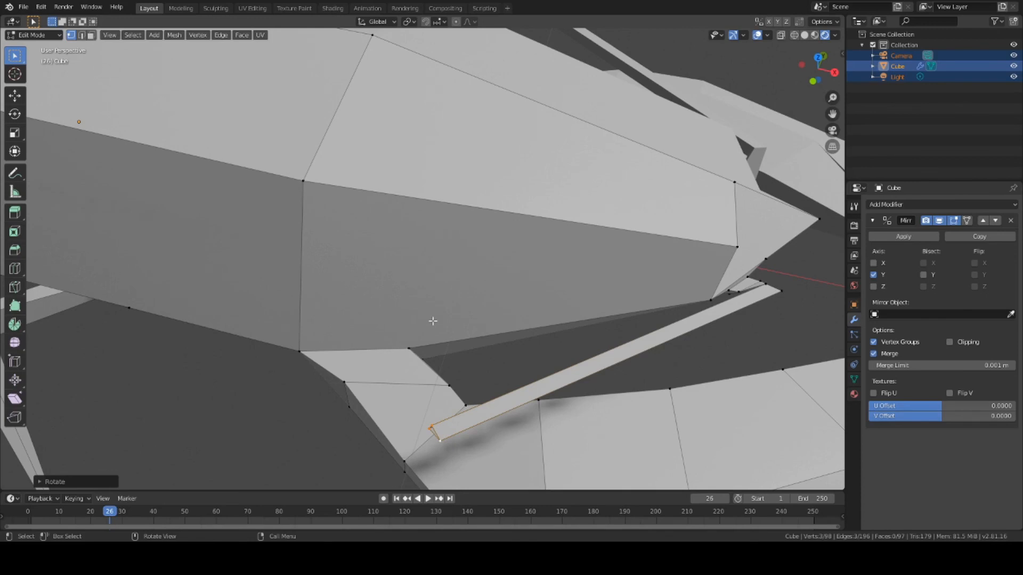
pyautogui.press('r')
pyautogui.press('z')
pyautogui.press('r')
pyautogui.press('r')
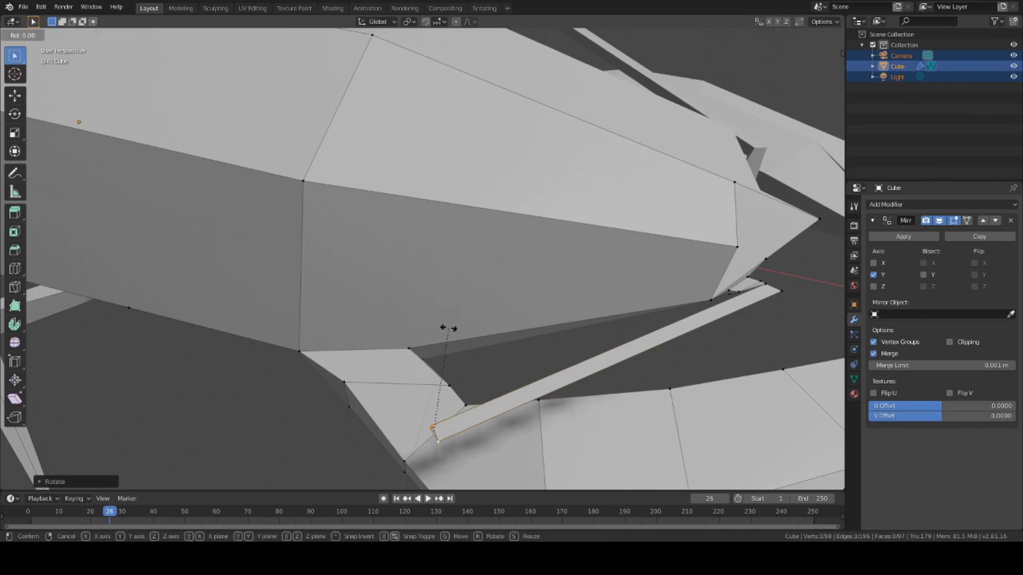
pyautogui.click(449, 328)
# Extrude the feeler's end backward alongside the body as a second segment and merge its end vertices into a single point.
pyautogui.press('e')
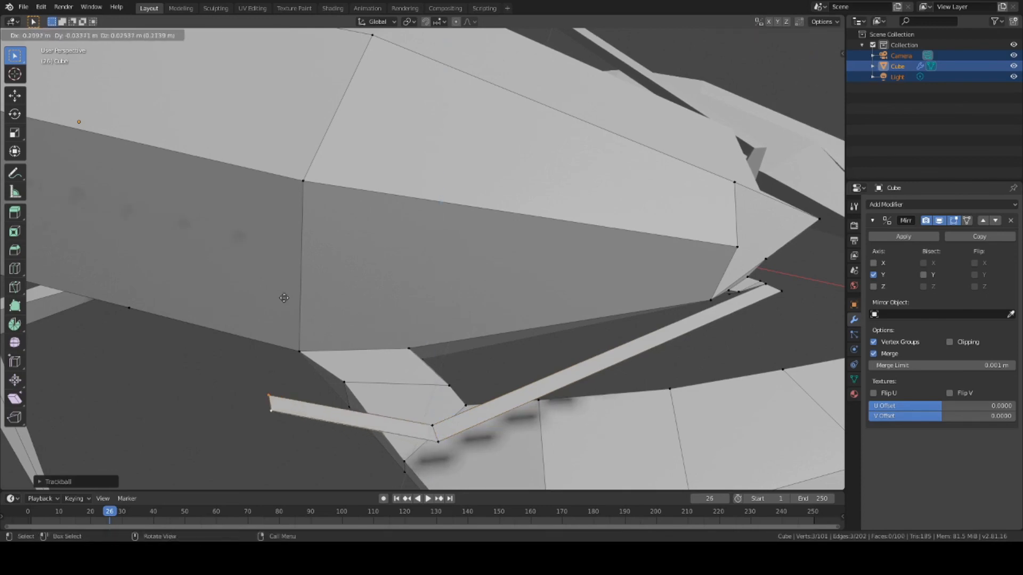
pyautogui.click(171, 276)
pyautogui.scroll(-5, 433, 314)
pyautogui.moveTo(433, 314); pyautogui.dragTo(453, 282, button='middle')
pyautogui.moveTo(381, 208); pyautogui.dragTo(447, 237, button='middle')
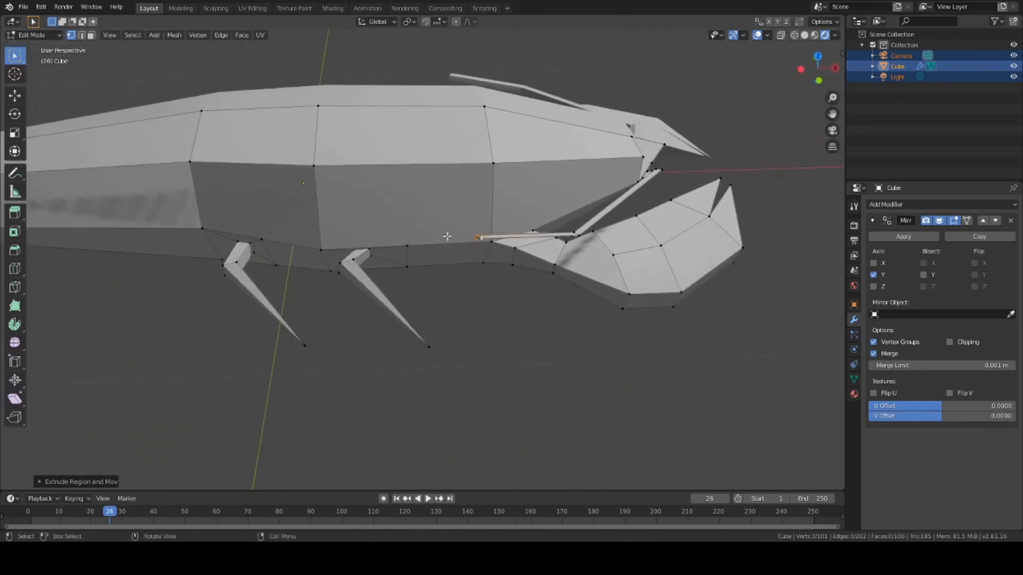
pyautogui.press('m')
pyautogui.click(420, 248)
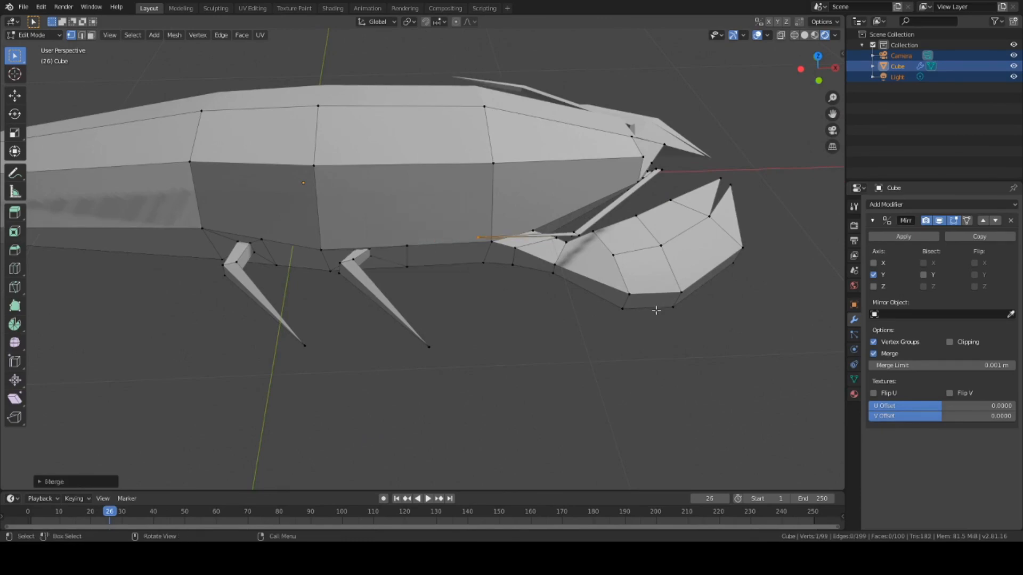
# Check the finished feelers on the whole lobster and switch to the Rendering workspace.
pyautogui.moveTo(773, 262); pyautogui.dragTo(498, 194, button='middle')
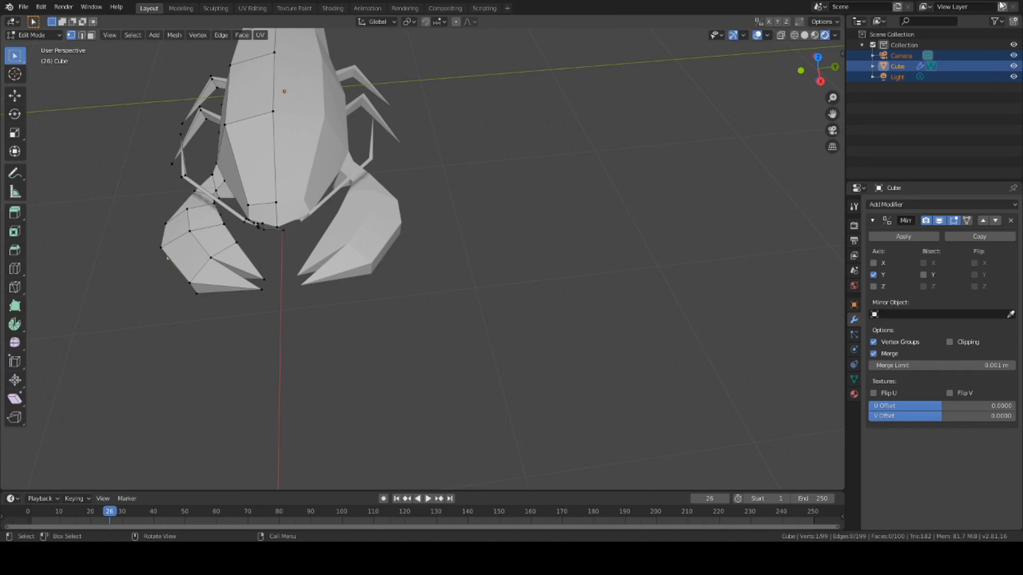
pyautogui.scroll(-5, 607, 197)
pyautogui.moveTo(607, 196); pyautogui.dragTo(499, 158, button='middle')
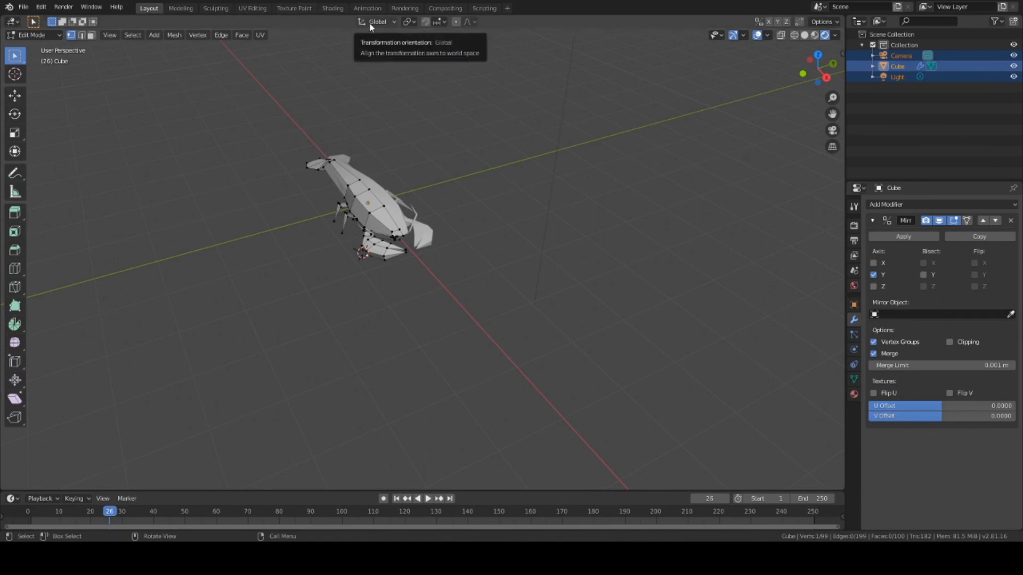
pyautogui.click(404, 8)
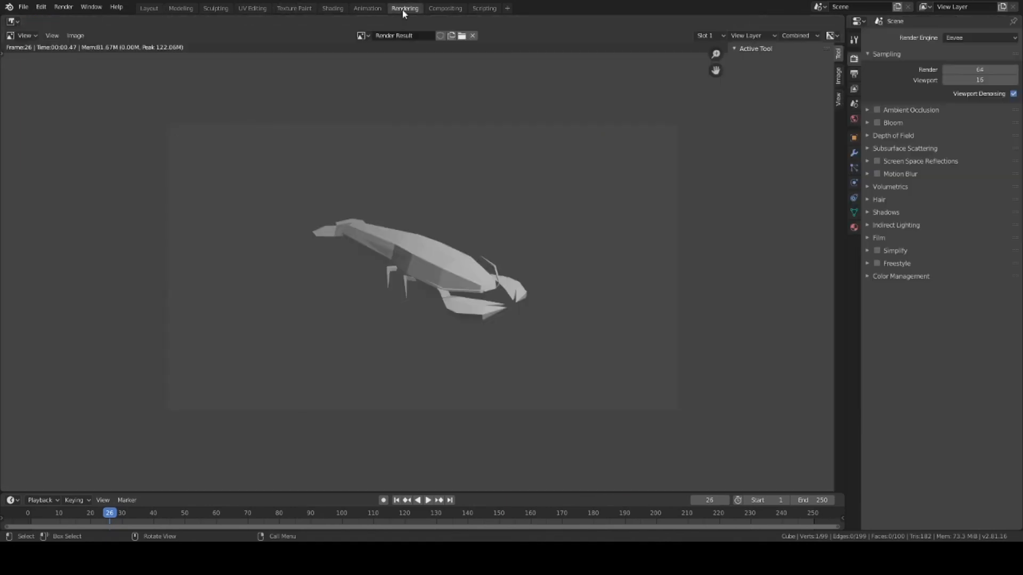
# Look through the render result's view options and show its display settings.
pyautogui.click(53, 36)
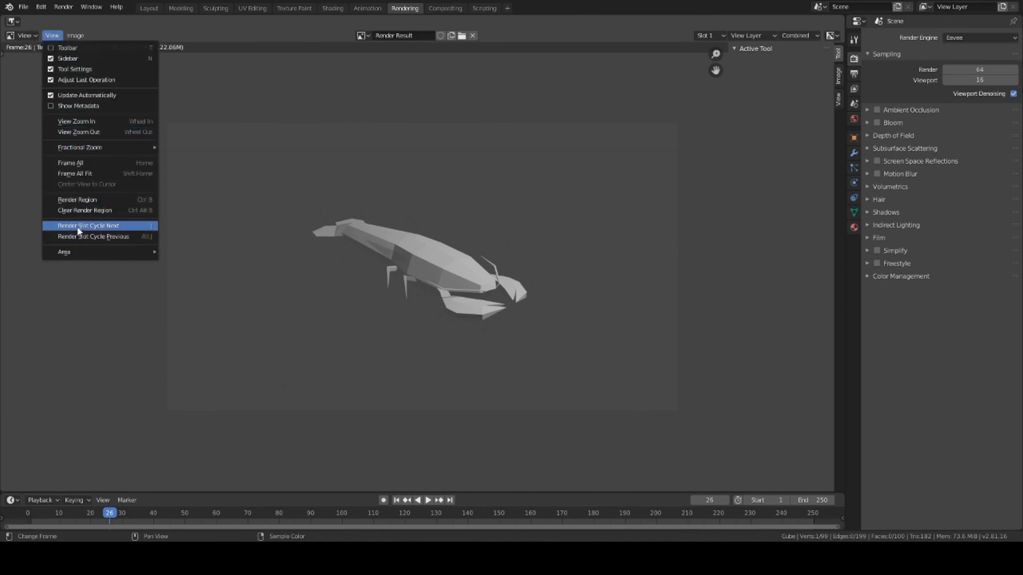
pyautogui.click(362, 35)
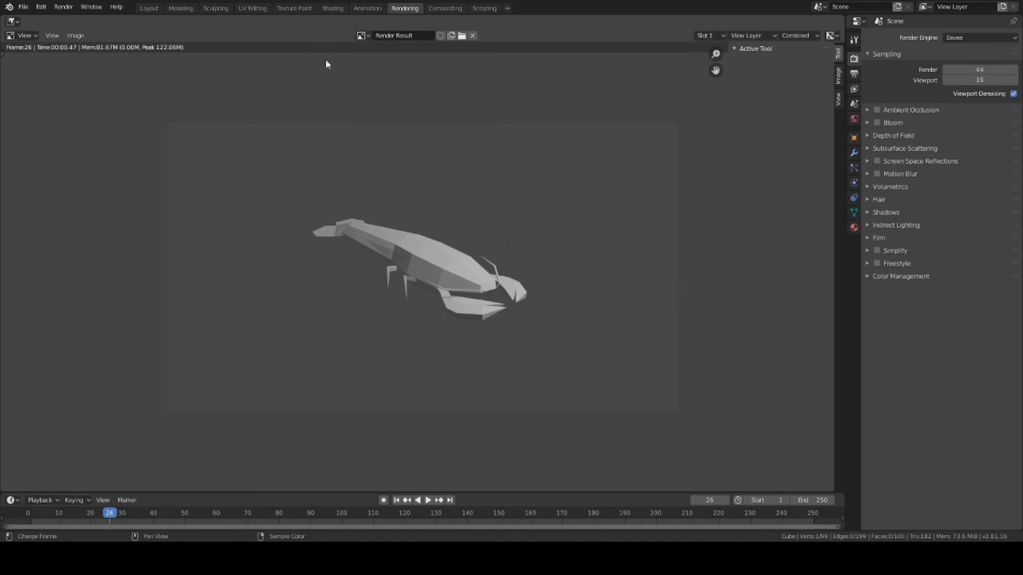
pyautogui.click(838, 98)
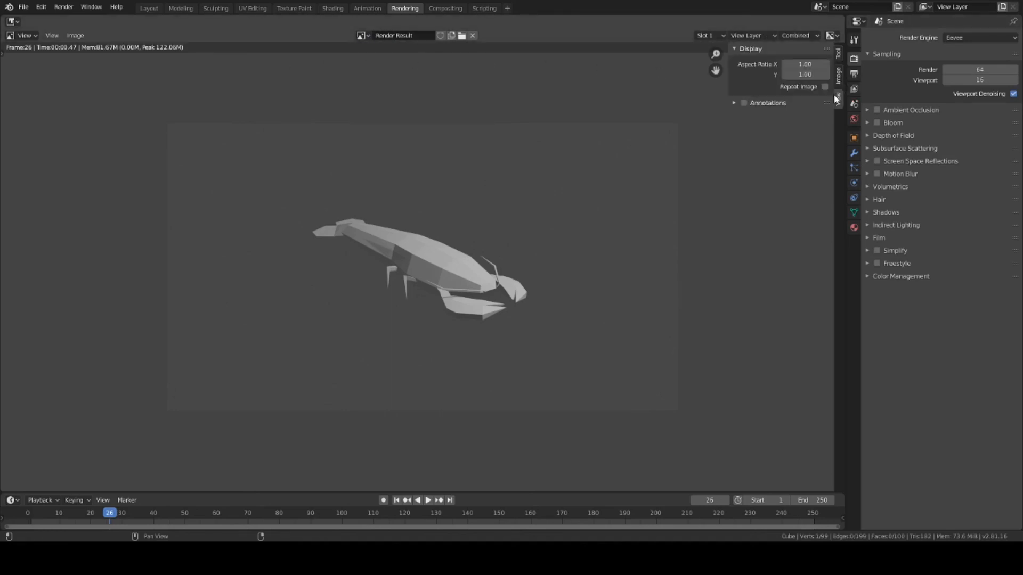
# Look through the render result's image, render slot and tool settings and its view options.
pyautogui.click(840, 80)
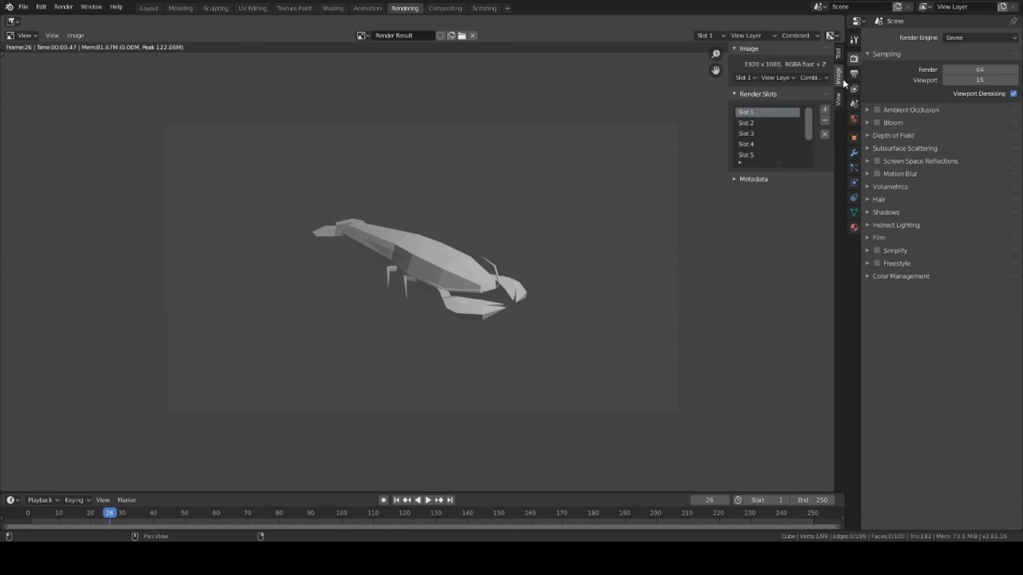
pyautogui.click(839, 54)
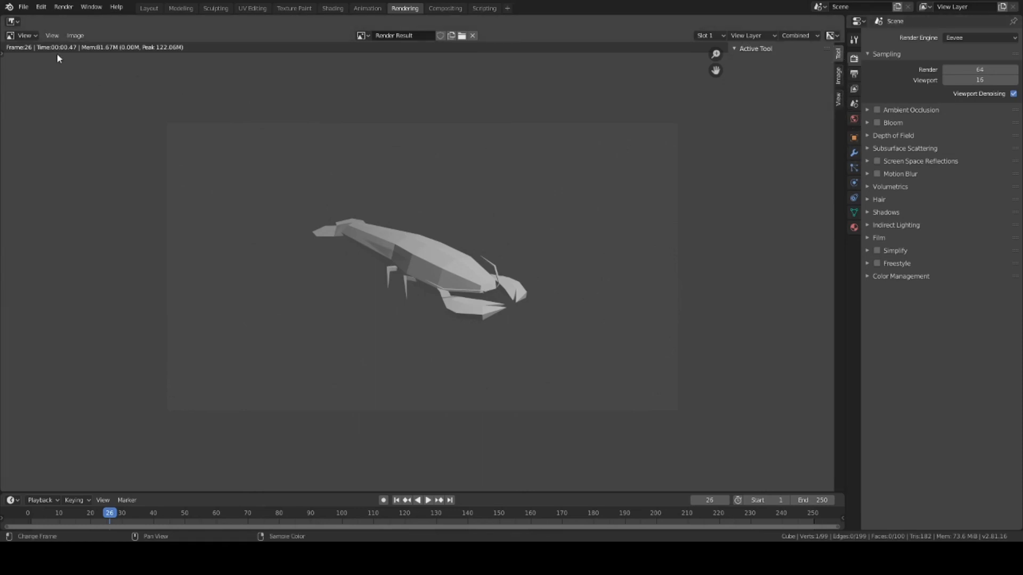
pyautogui.click(52, 36)
pyautogui.moveTo(75, 35)
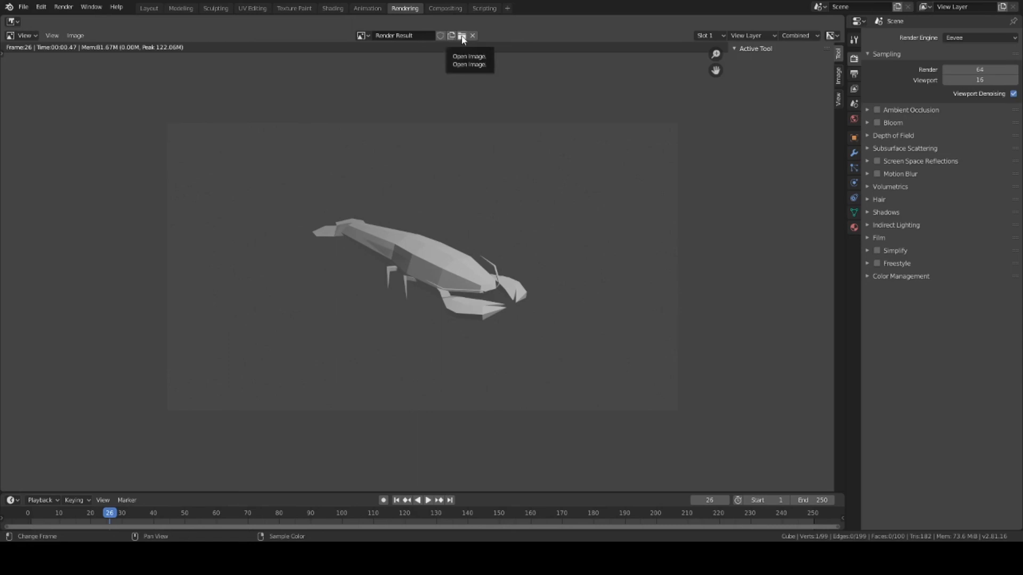
pyautogui.click(363, 36)
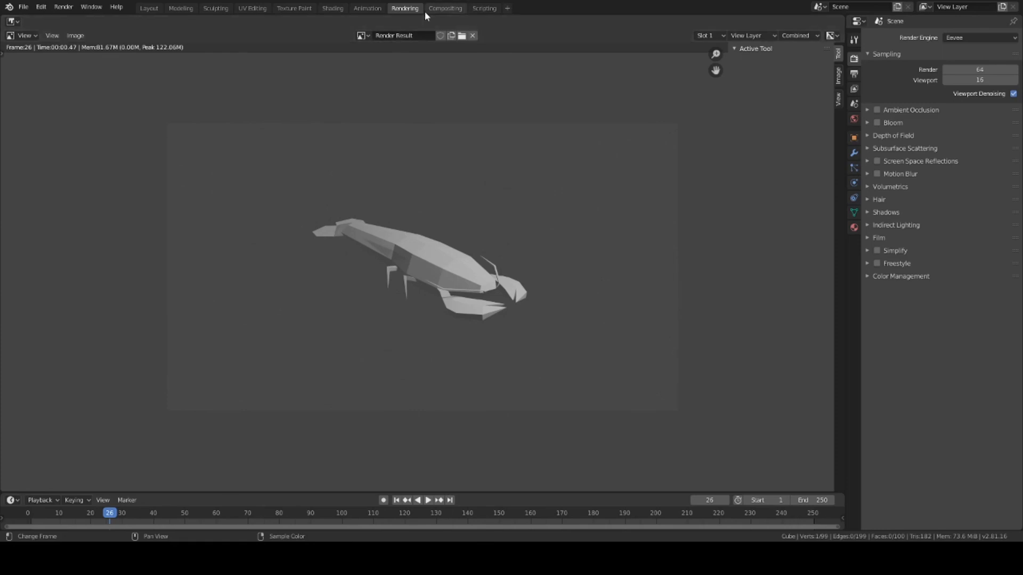
pyautogui.click(64, 7)
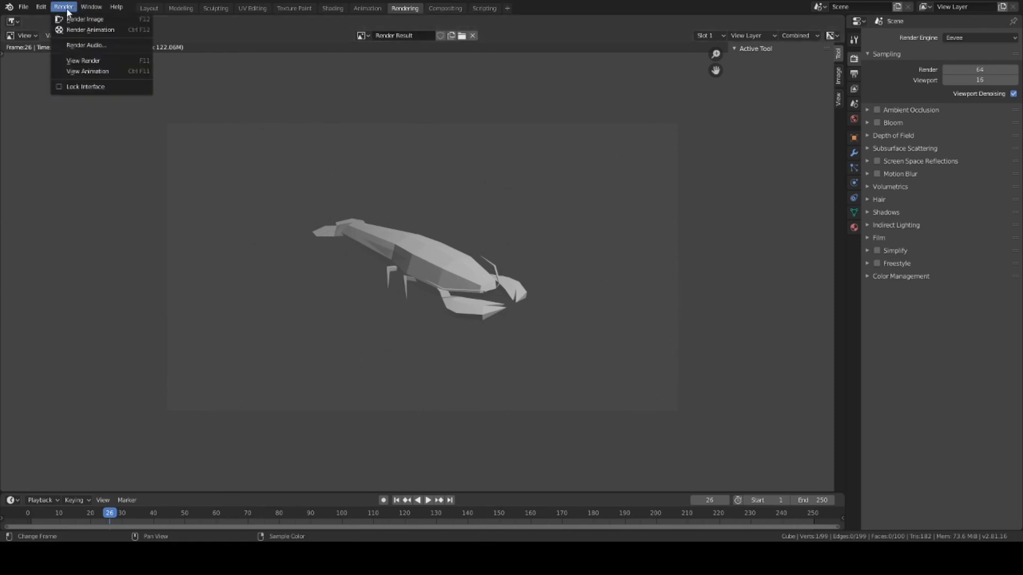
pyautogui.moveTo(91, 6)
pyautogui.click(1011, 0)
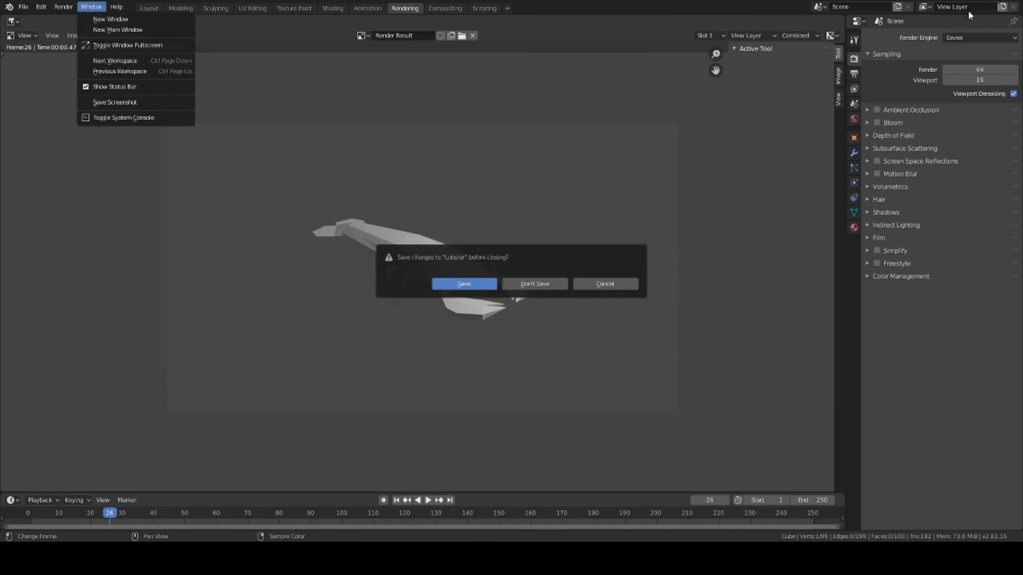
pyautogui.click(607, 290)
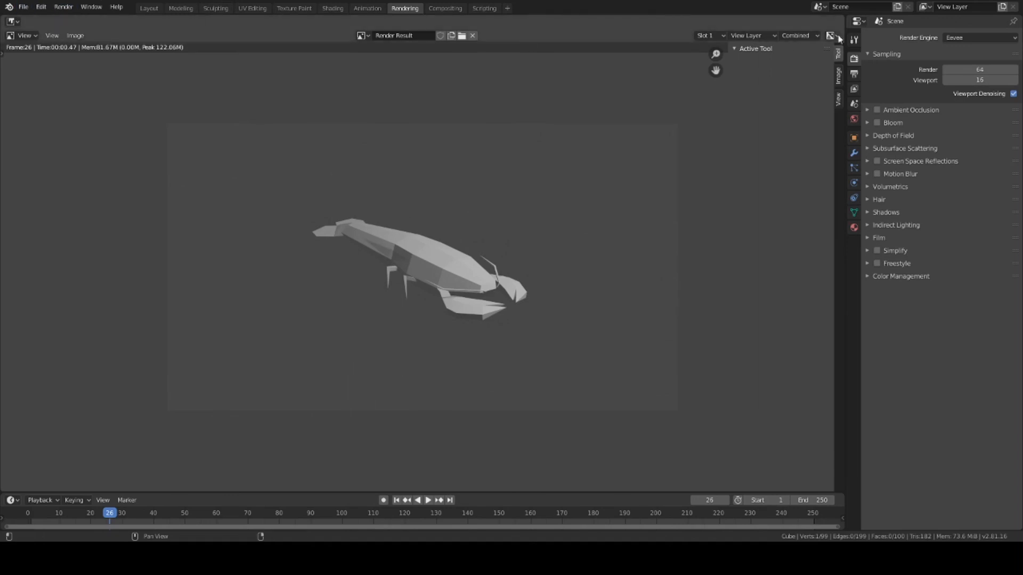
# Examine the lobster in the Texture Paint workspace with the 3D view enlarged beside the image editor.
pyautogui.click(181, 9)
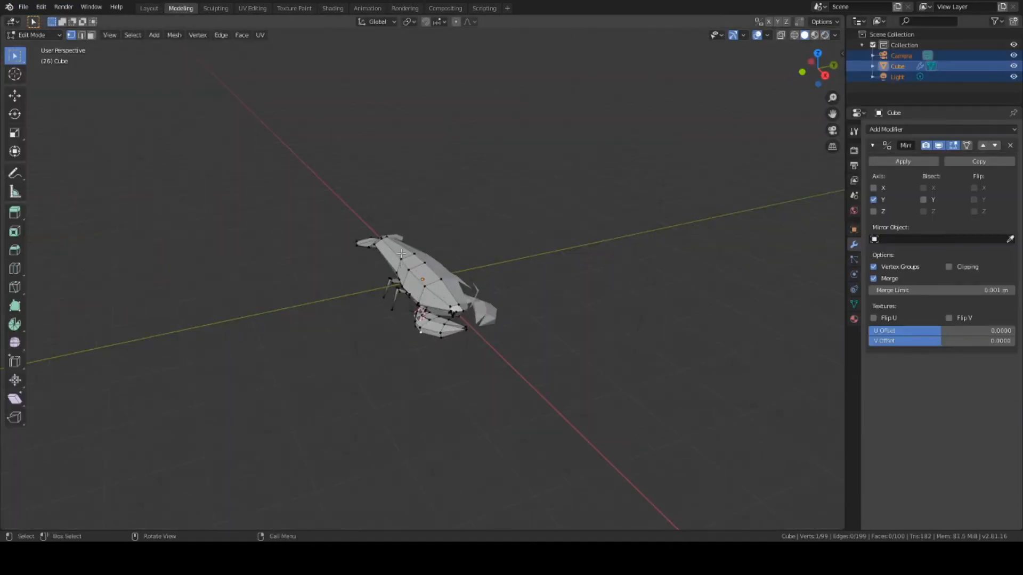
pyautogui.click(303, 9)
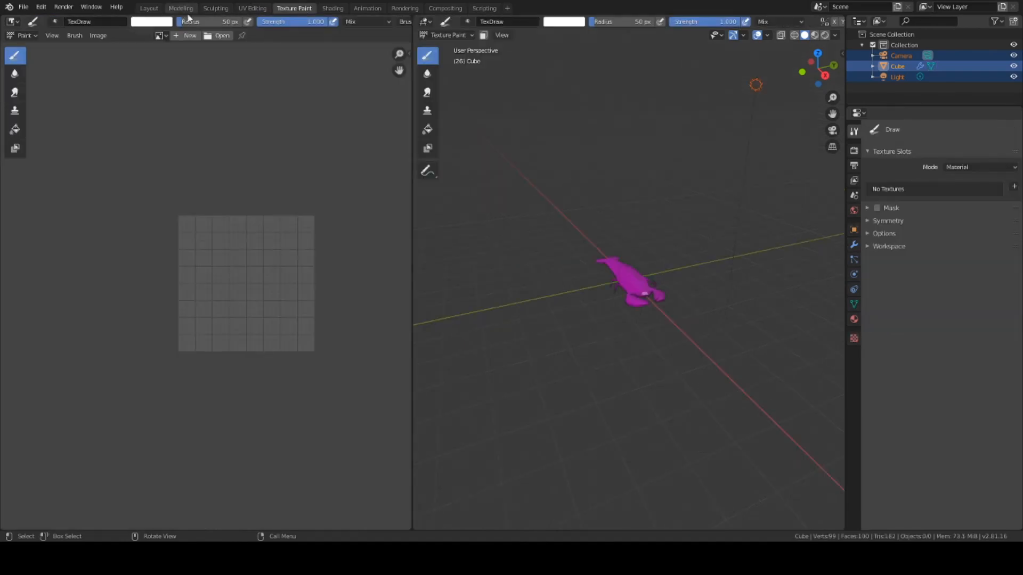
pyautogui.scroll(6, 613, 321)
pyautogui.moveTo(521, 321); pyautogui.dragTo(449, 265, button='middle')
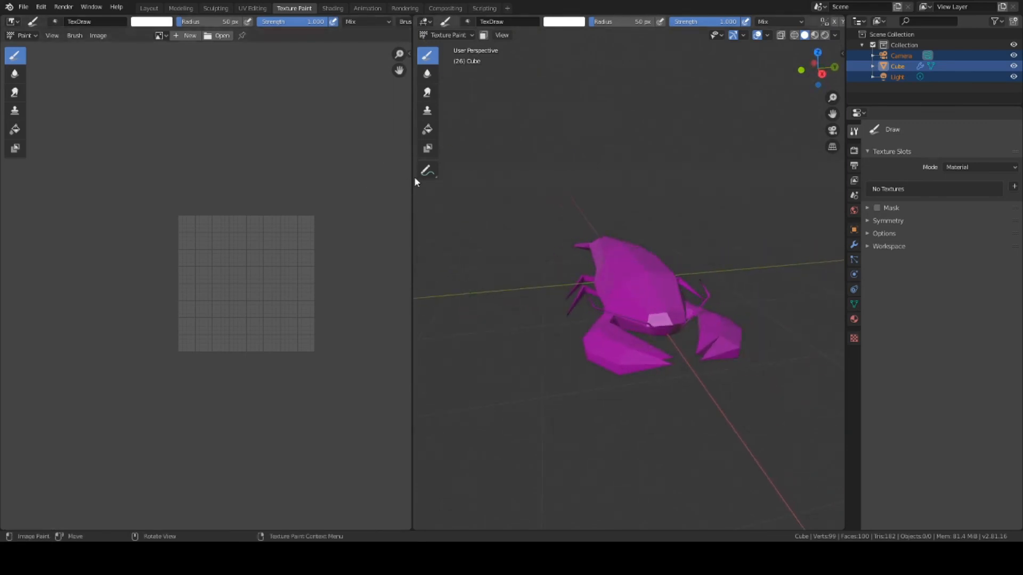
pyautogui.moveTo(413, 177); pyautogui.dragTo(58, 166)
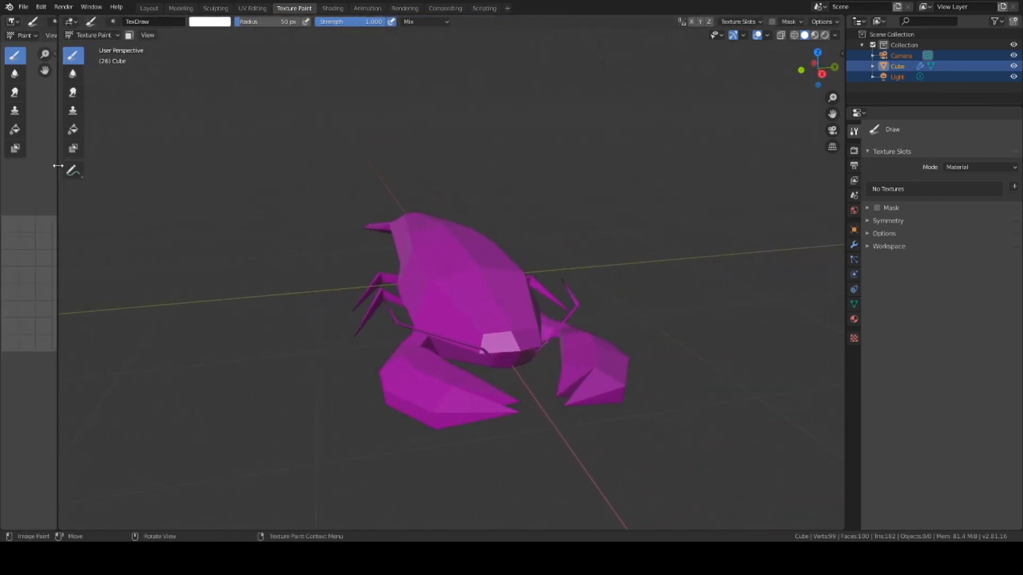
pyautogui.moveTo(607, 251); pyautogui.dragTo(672, 254, button='middle')
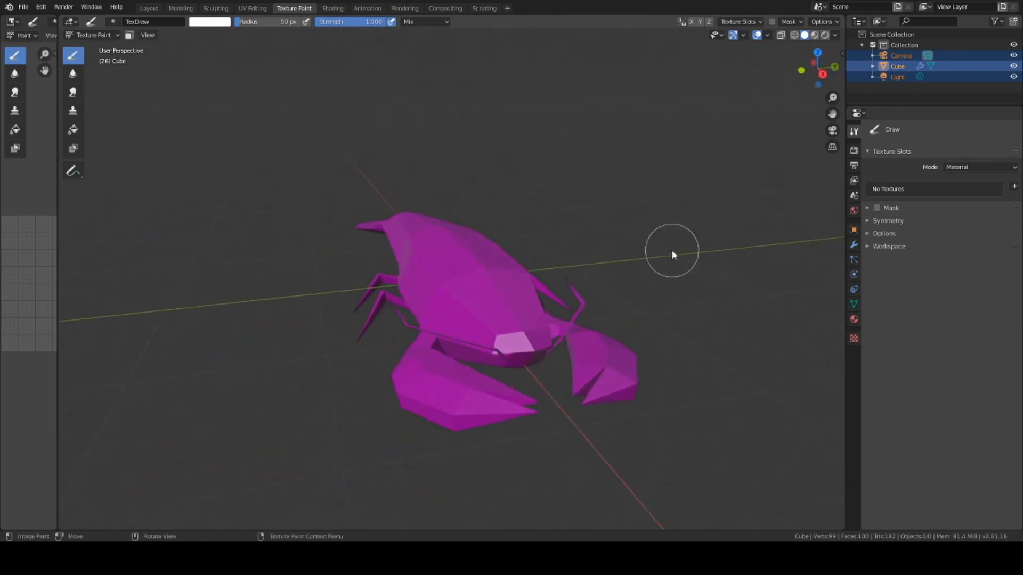
pyautogui.scroll(-3, 671, 249)
# Save the Lobster file and return to the Modeling workspace.
pyautogui.click(23, 8)
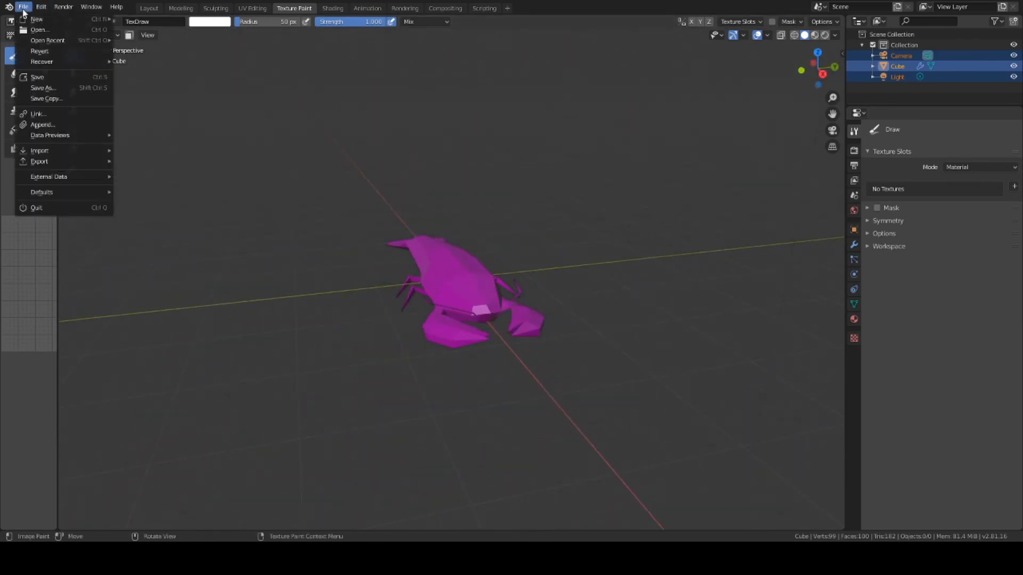
pyautogui.click(24, 7)
pyautogui.click(24, 7)
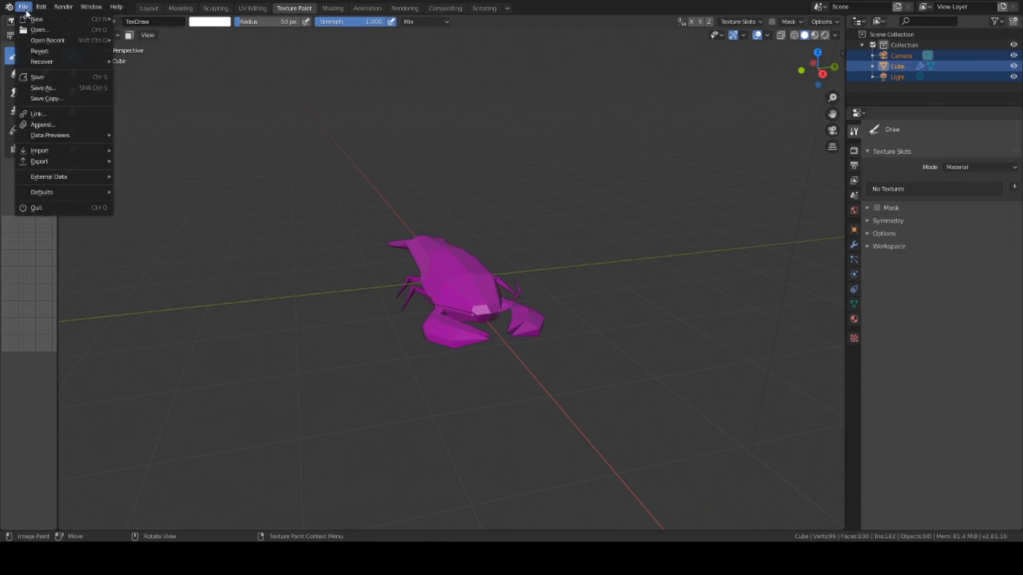
pyautogui.click(43, 80)
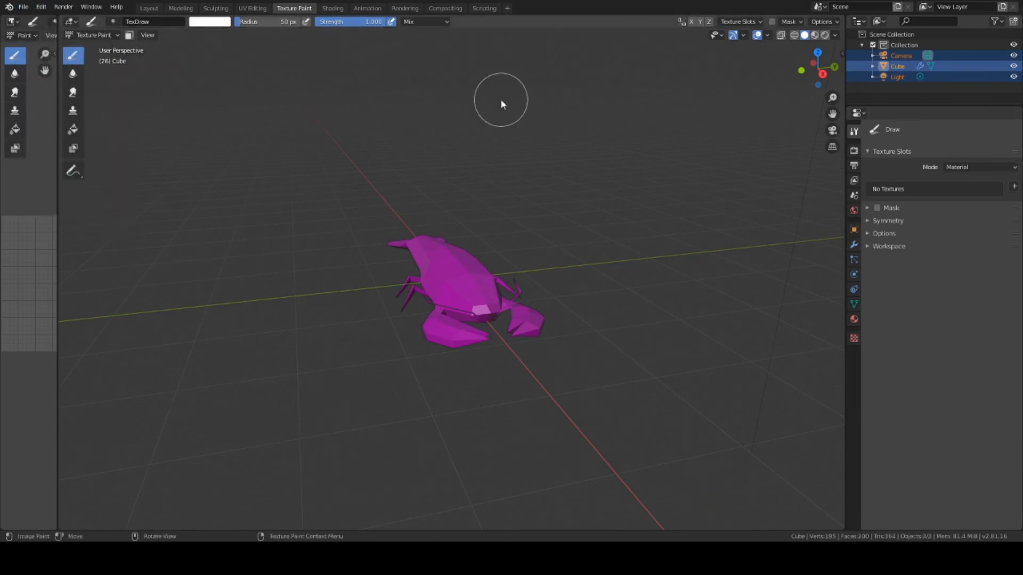
pyautogui.click(181, 8)
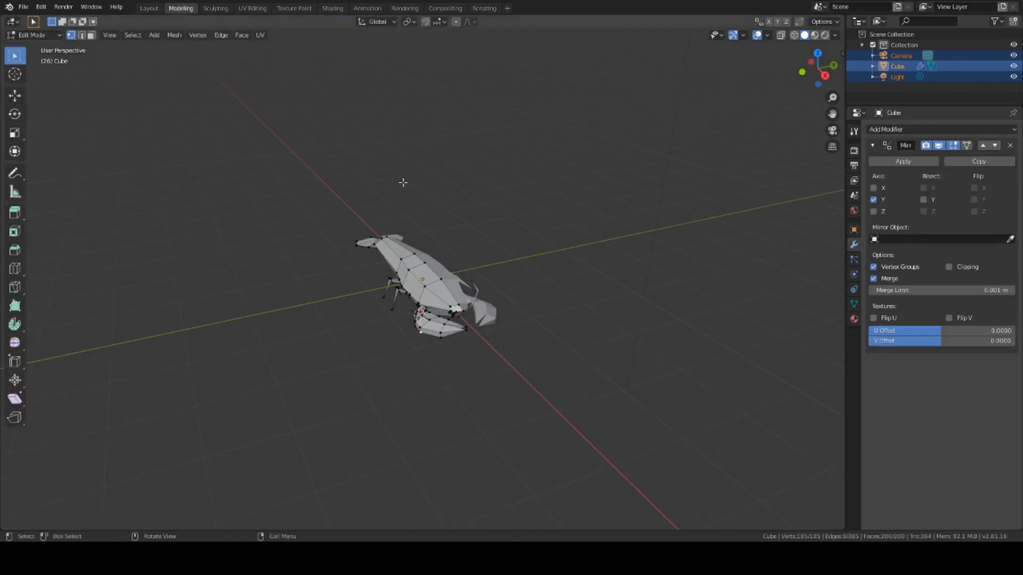
# Select the lobster's entire mesh and try to apply its Mirror modifier in Edit Mode.
pyautogui.moveTo(669, 282); pyautogui.dragTo(650, 277, button='middle')
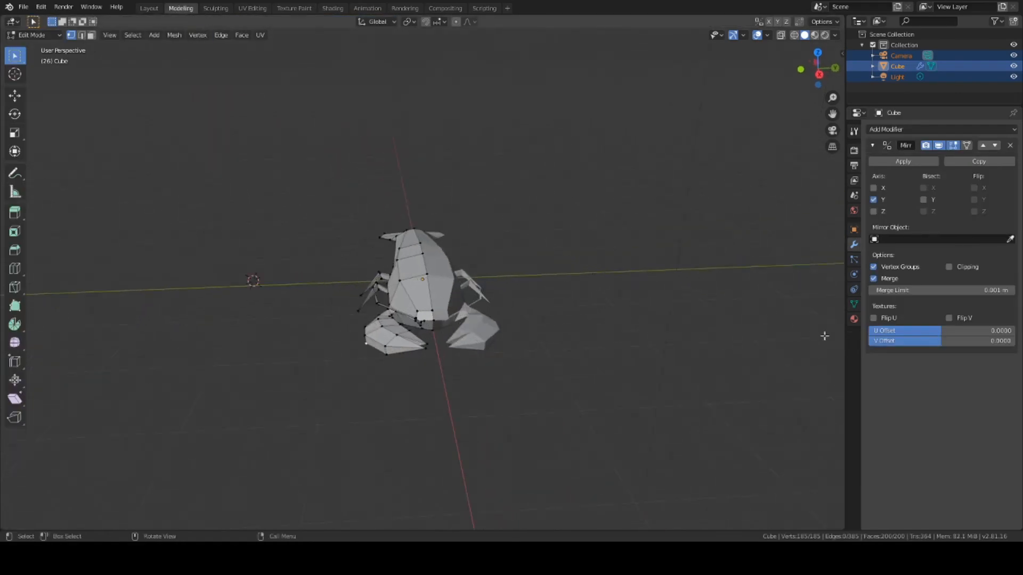
pyautogui.press('a')
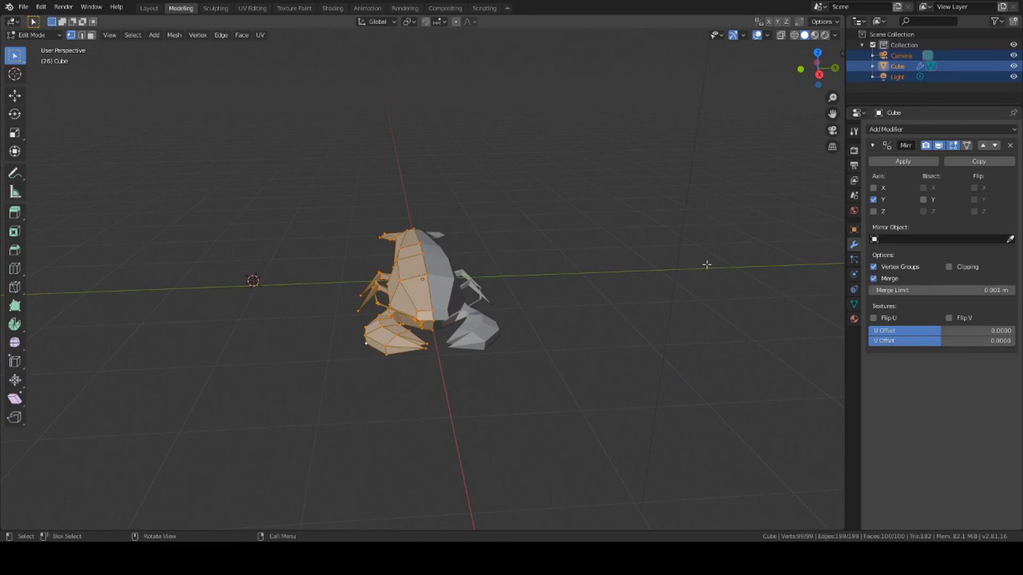
pyautogui.click(926, 161)
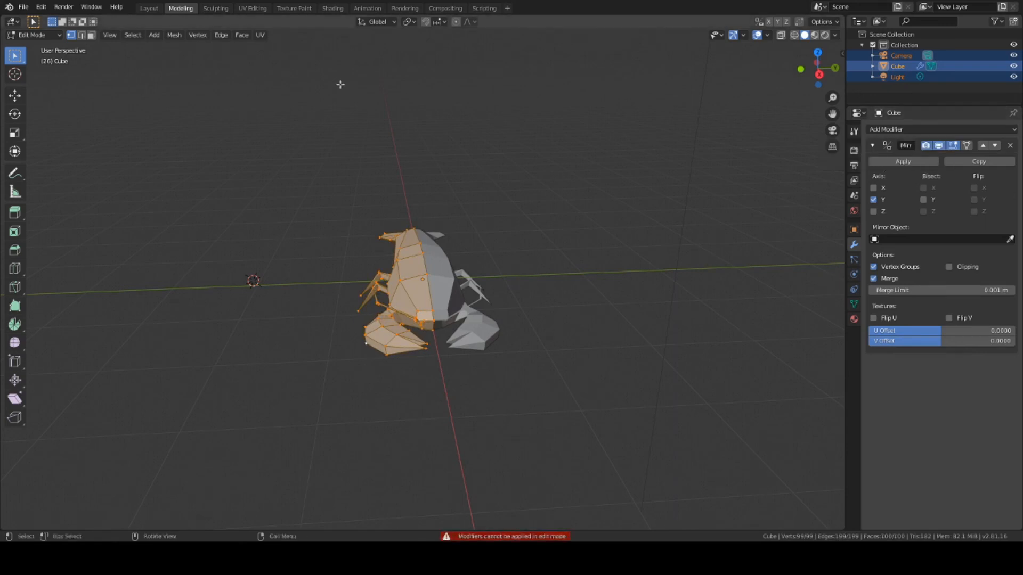
# Switch the lobster to Object Mode and apply its Y-axis Mirror modifier.
pyautogui.click(46, 35)
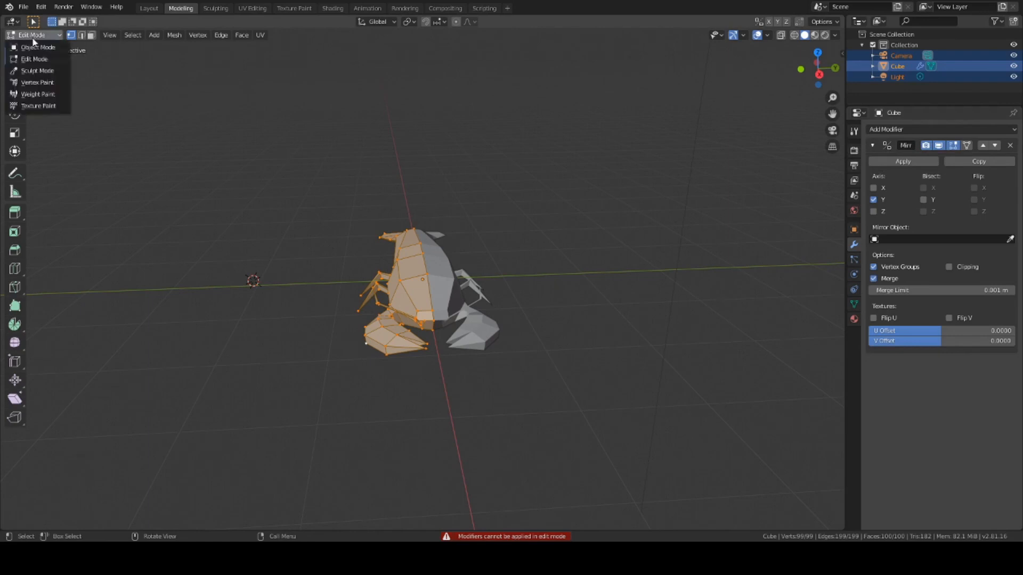
pyautogui.click(46, 33)
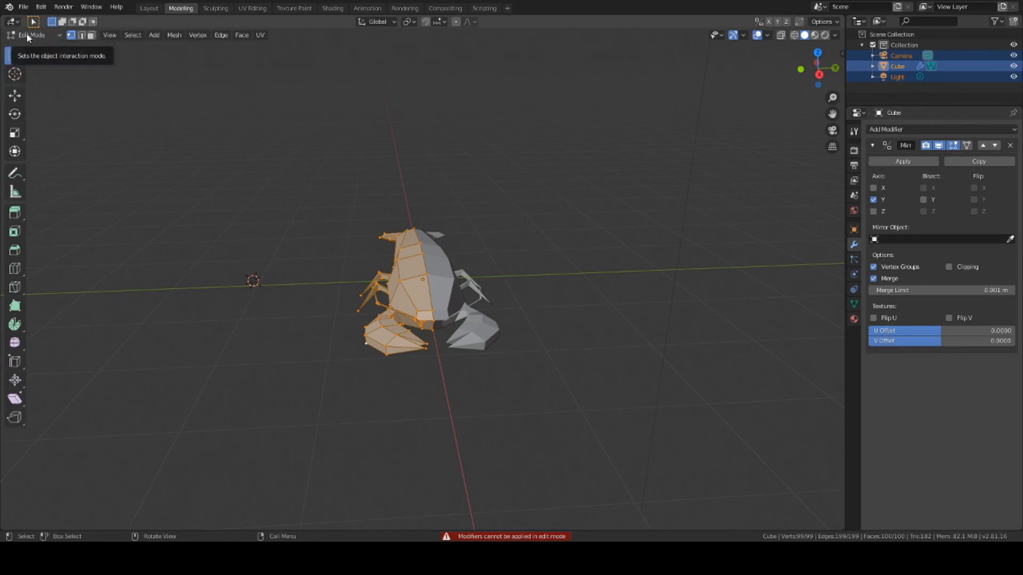
pyautogui.click(27, 33)
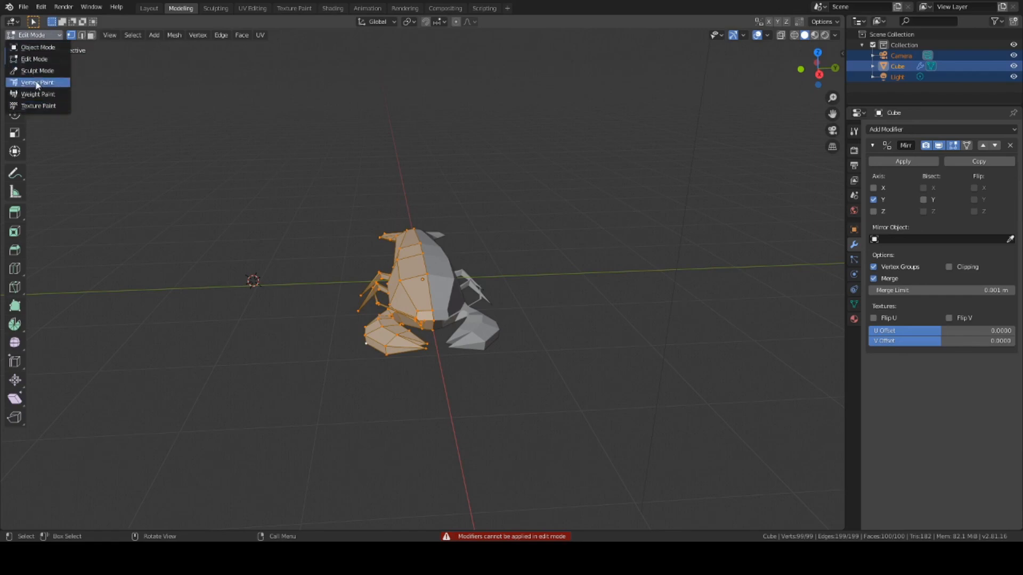
pyautogui.click(38, 49)
pyautogui.moveTo(454, 247); pyautogui.dragTo(527, 246, button='middle')
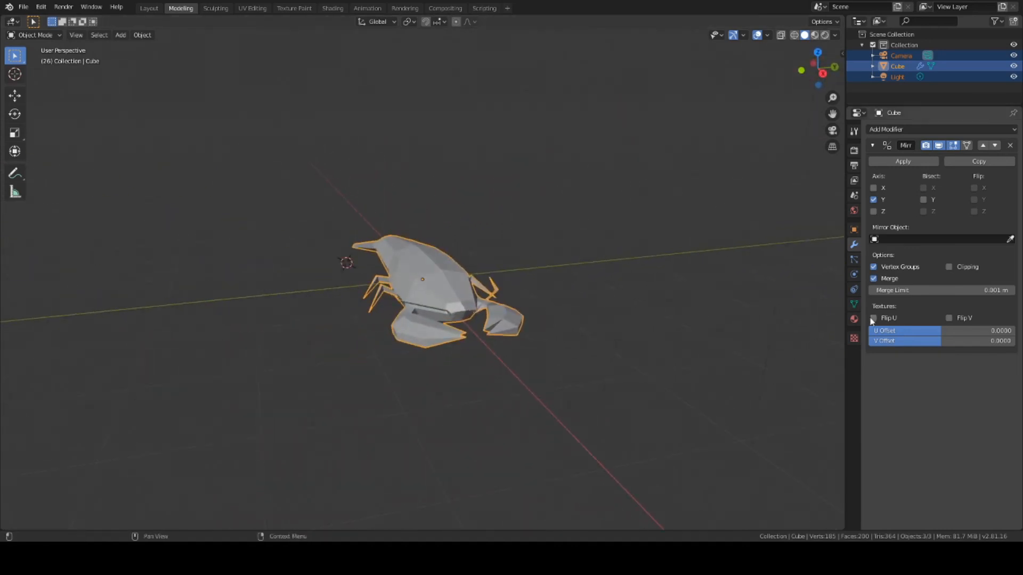
pyautogui.click(900, 162)
# Deselect all objects, put the lobster back into Edit Mode and clear its vertex selection.
pyautogui.moveTo(644, 281); pyautogui.dragTo(629, 355, button='middle')
pyautogui.hotkey('alt', 'a')
pyautogui.press('a')
pyautogui.hotkey('alt', 'a')
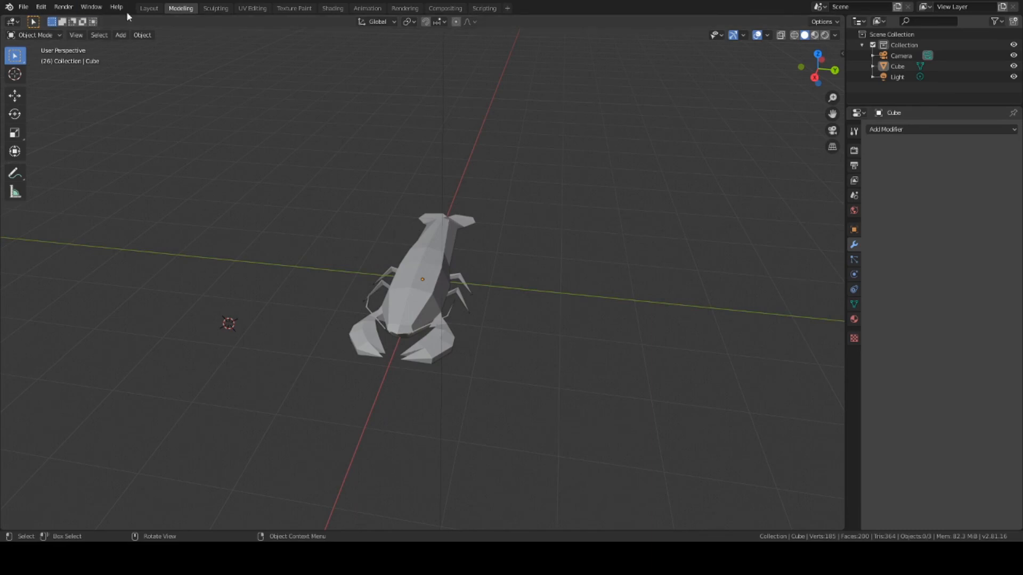
pyautogui.click(33, 34)
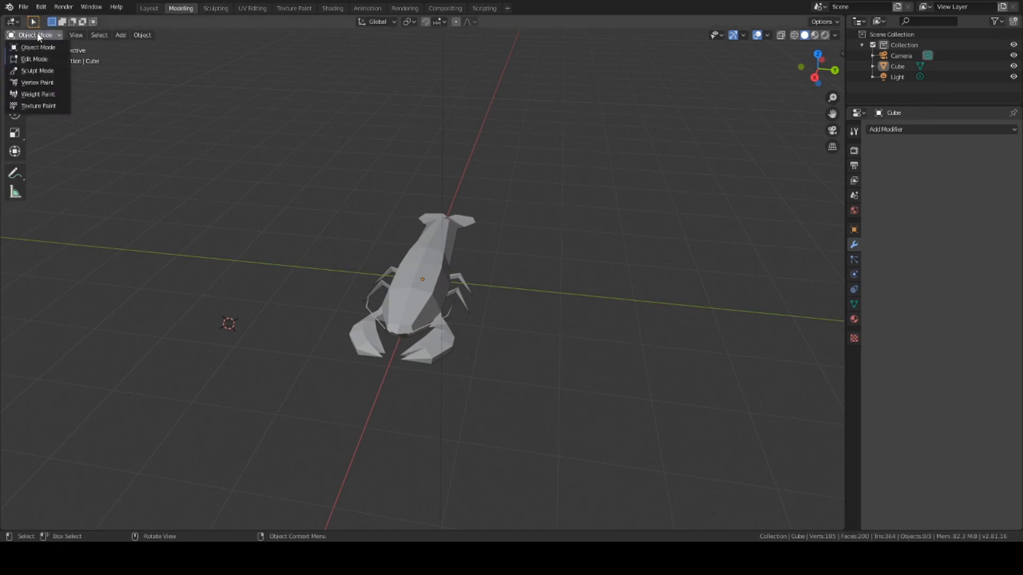
pyautogui.click(36, 59)
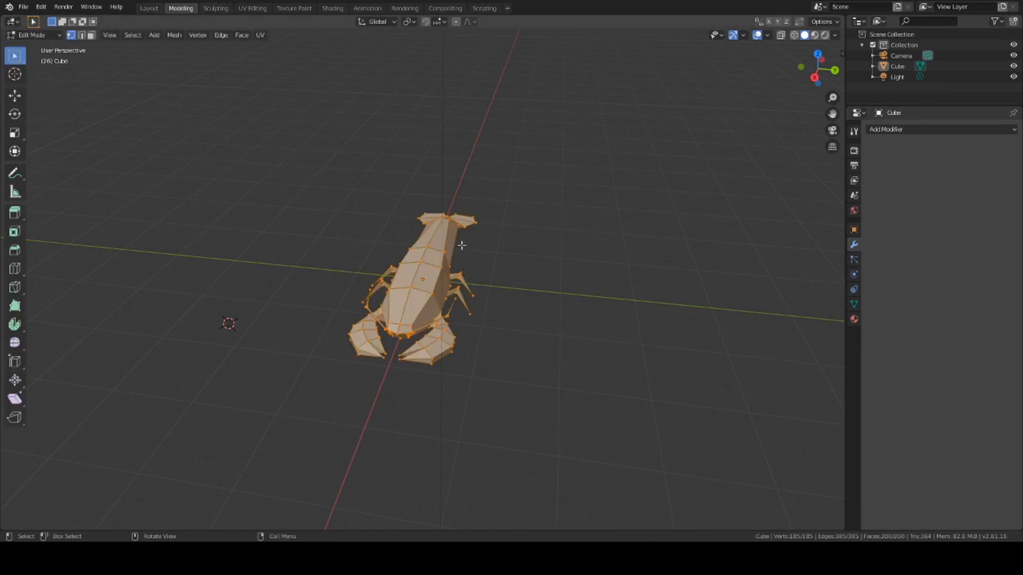
pyautogui.click(574, 273)
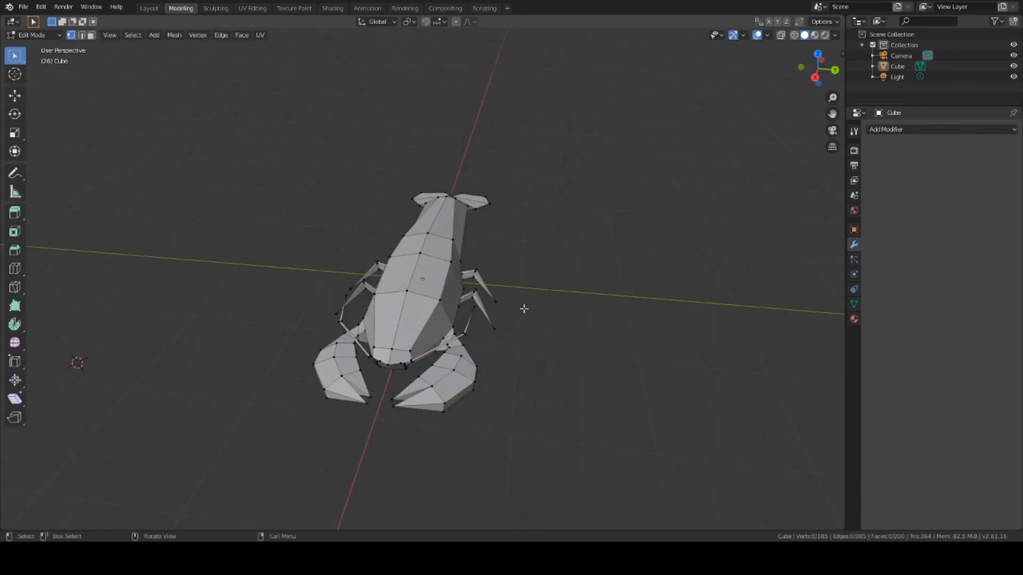
# Try to move the tip vertex of one feeler on the formerly mirrored half of the lobster.
pyautogui.scroll(2, 523, 306)
pyautogui.click(485, 315)
pyautogui.press('g')
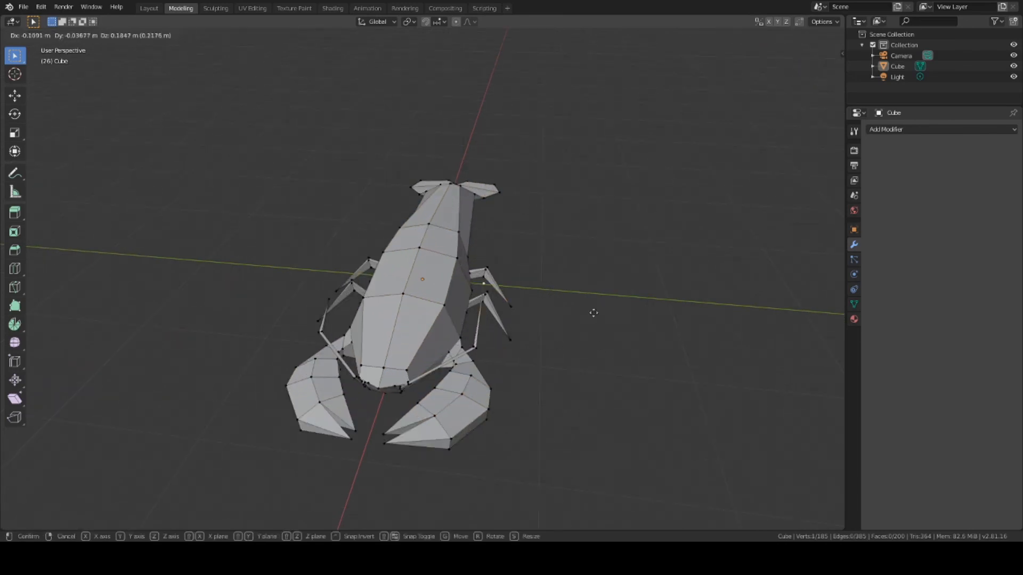
pyautogui.click(587, 269)
# Examine the complete lobster mesh from the front, both sides and a low side view, with nothing selected.
pyautogui.moveTo(588, 269); pyautogui.dragTo(632, 292, button='middle')
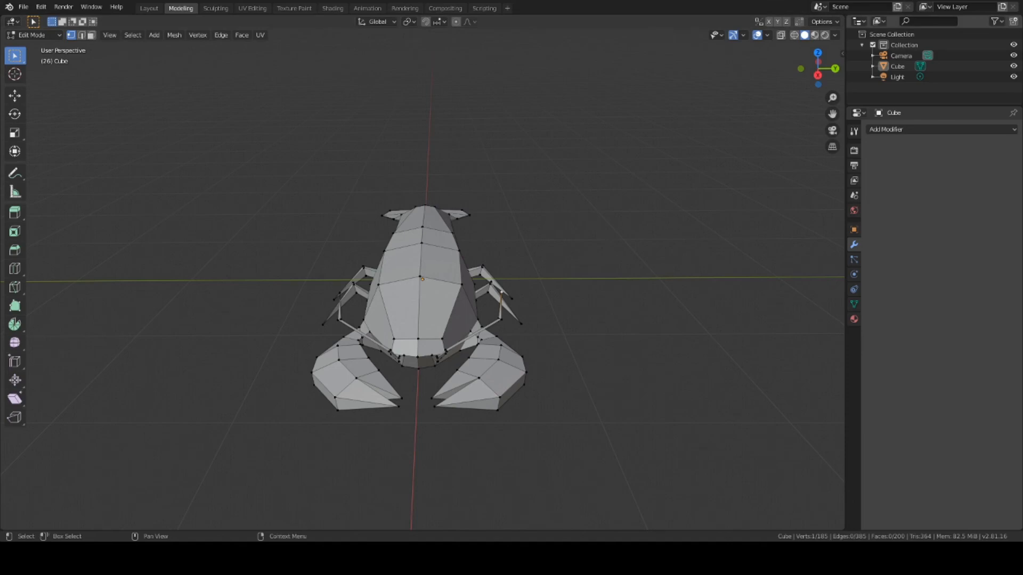
pyautogui.moveTo(559, 176); pyautogui.dragTo(586, 174, button='middle')
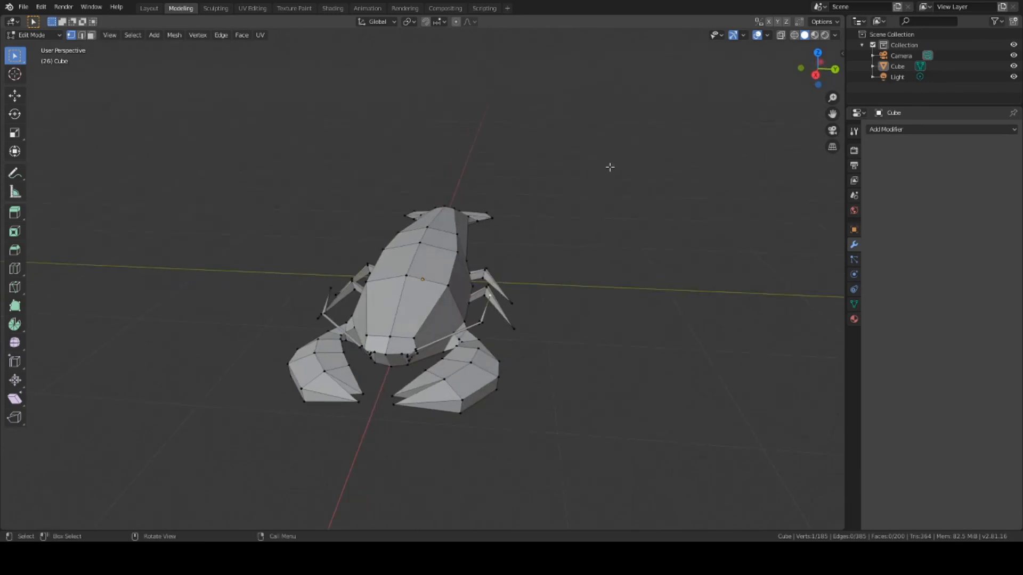
pyautogui.moveTo(610, 167); pyautogui.dragTo(607, 167, button='middle')
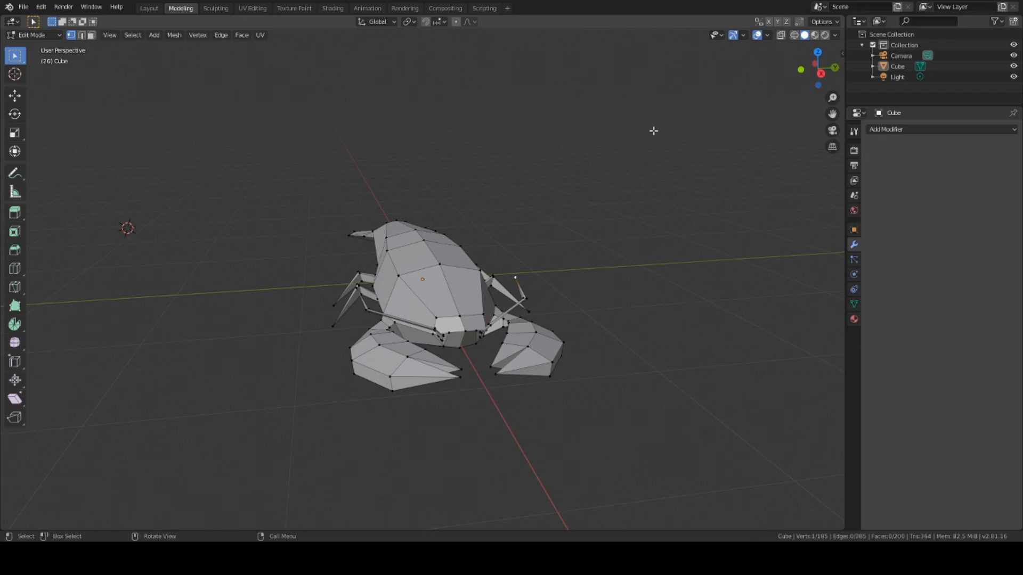
pyautogui.moveTo(653, 130); pyautogui.dragTo(452, 160, button='middle')
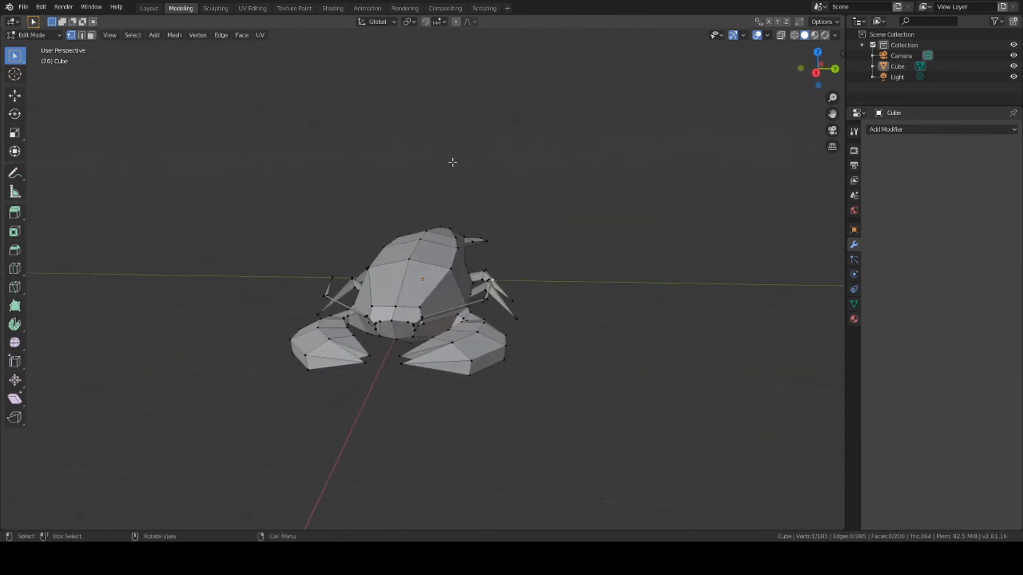
pyautogui.moveTo(398, 375); pyautogui.dragTo(465, 374, button='middle')
pyautogui.press('a')
pyautogui.hotkey('alt', 'a')
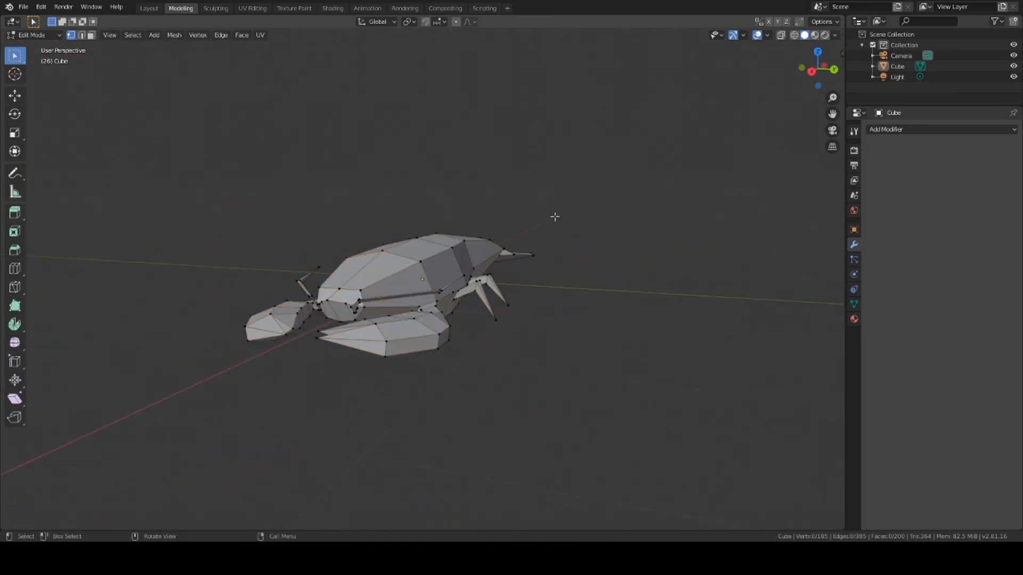
pyautogui.moveTo(504, 249); pyautogui.dragTo(490, 279, button='middle')
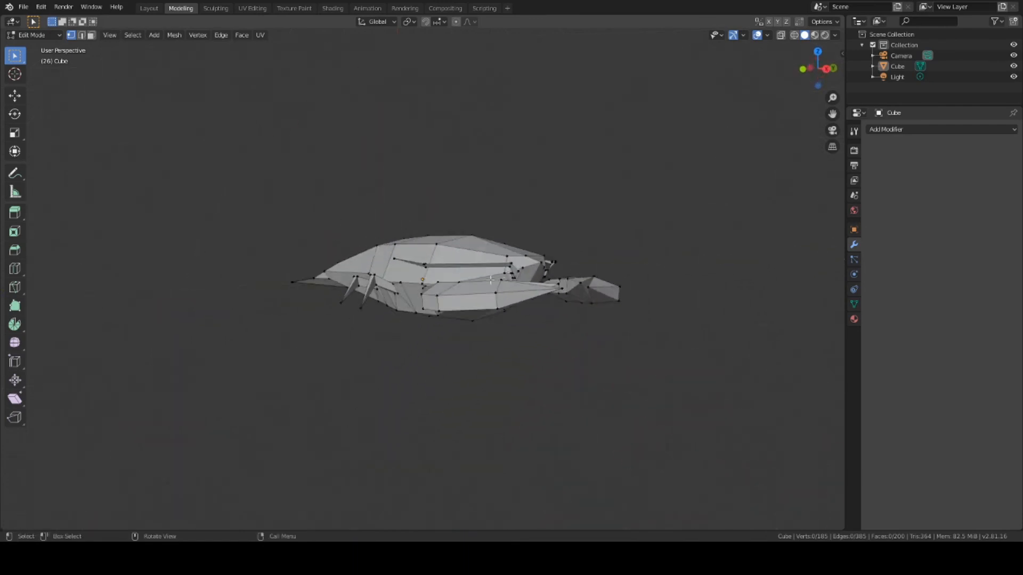
pyautogui.scroll(3, 536, 375)
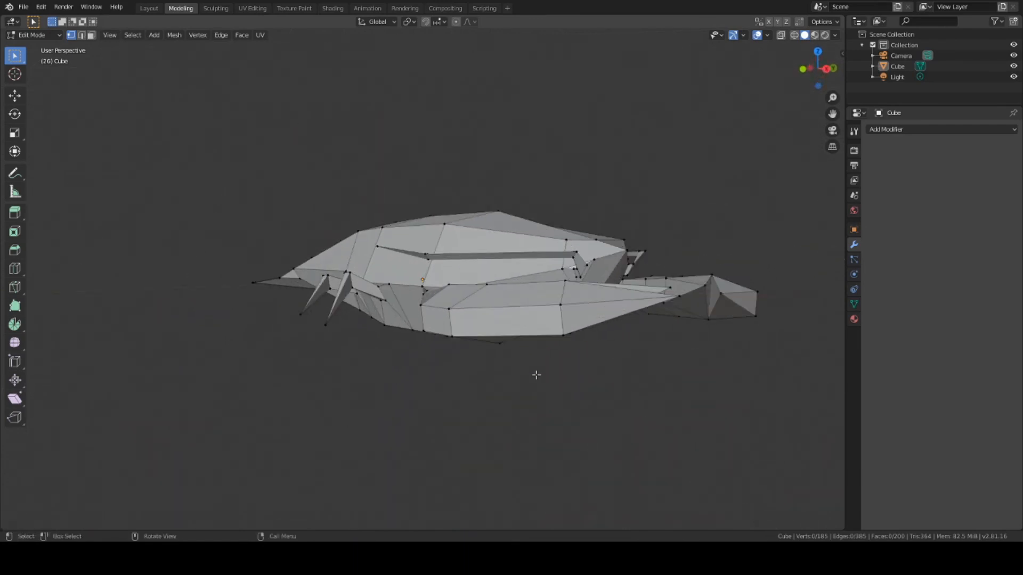
# Inspect the finished lobster's shell, claws, legs and tail from above, underneath, both sides and the front.
pyautogui.scroll(-2, 537, 375)
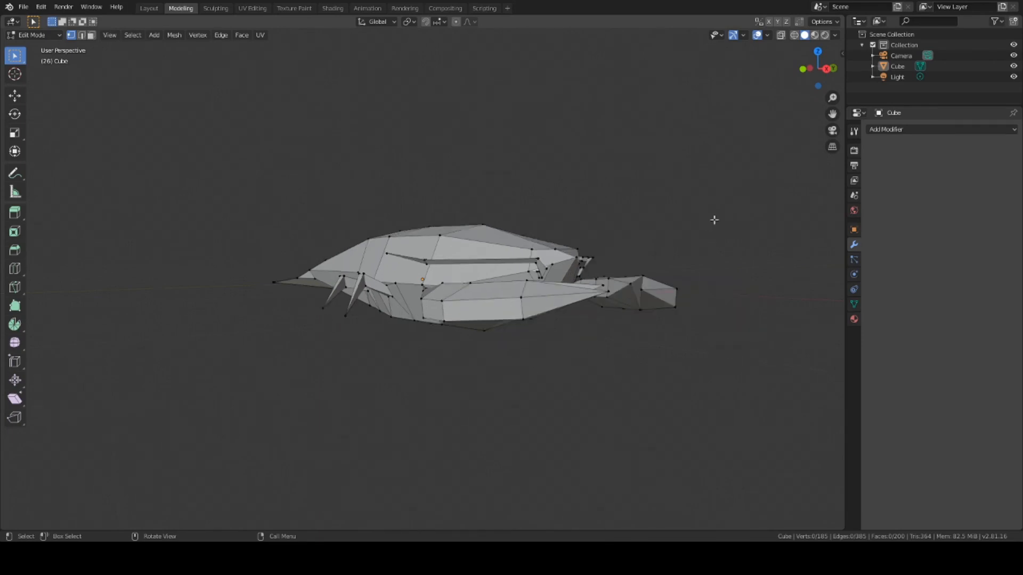
pyautogui.moveTo(714, 220); pyautogui.dragTo(513, 214, button='middle')
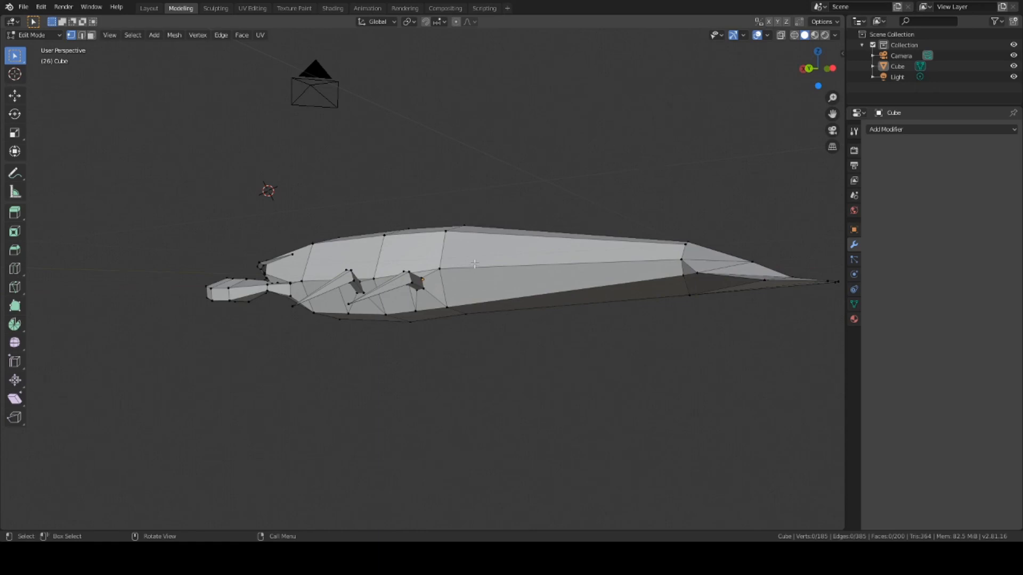
pyautogui.moveTo(469, 374); pyautogui.dragTo(600, 280, button='middle')
pyautogui.moveTo(564, 322); pyautogui.dragTo(586, 344, button='middle')
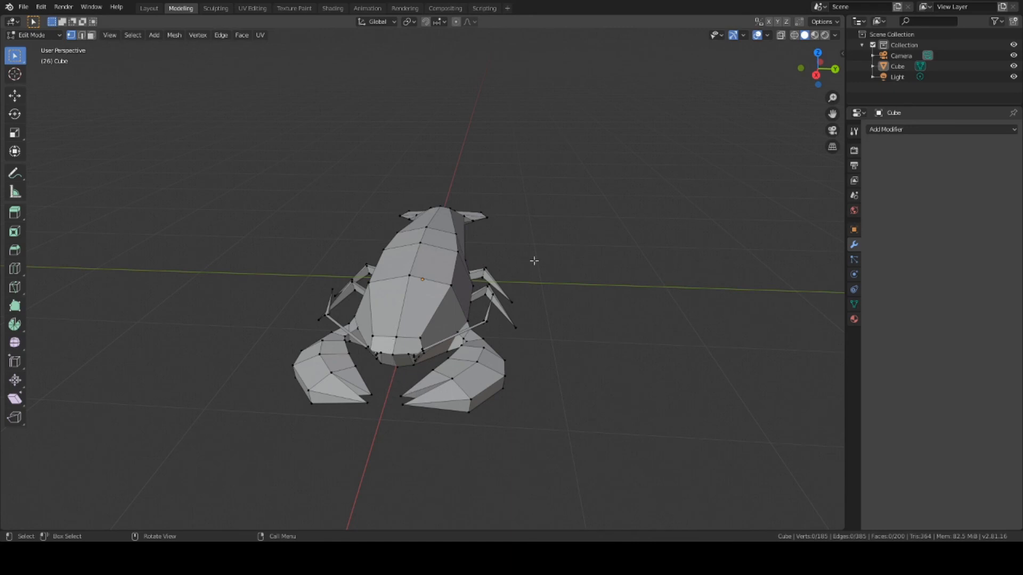
pyautogui.scroll(2, 534, 261)
pyautogui.moveTo(645, 273); pyautogui.dragTo(735, 274, button='middle')
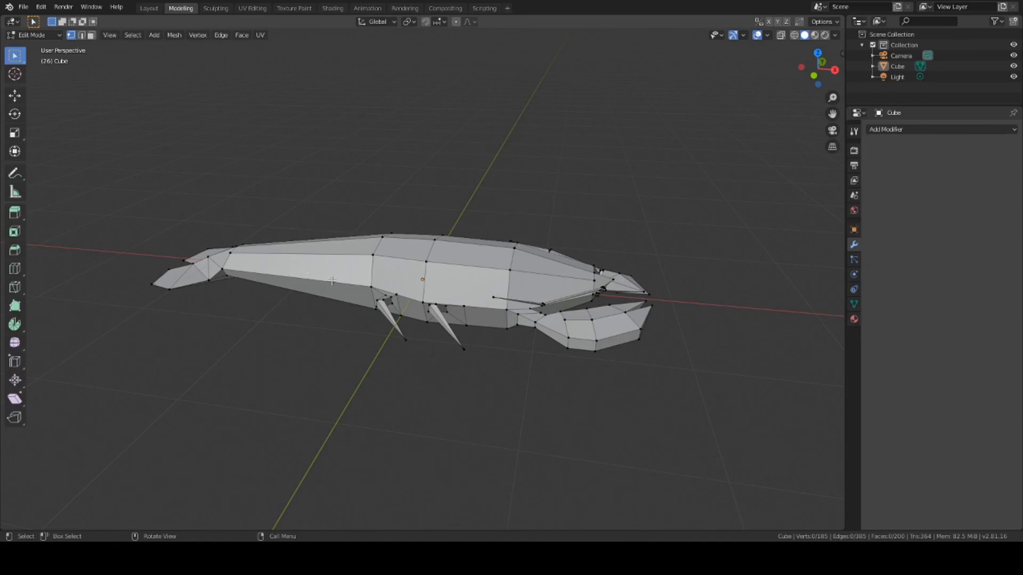
pyautogui.moveTo(386, 250); pyautogui.dragTo(367, 277, button='middle')
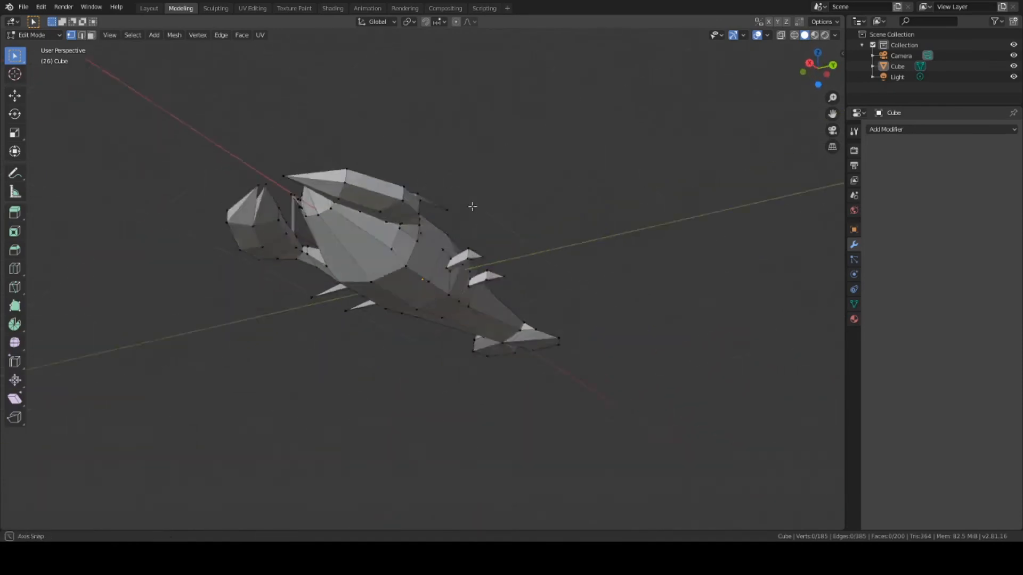
pyautogui.moveTo(498, 248); pyautogui.dragTo(574, 214, button='middle')
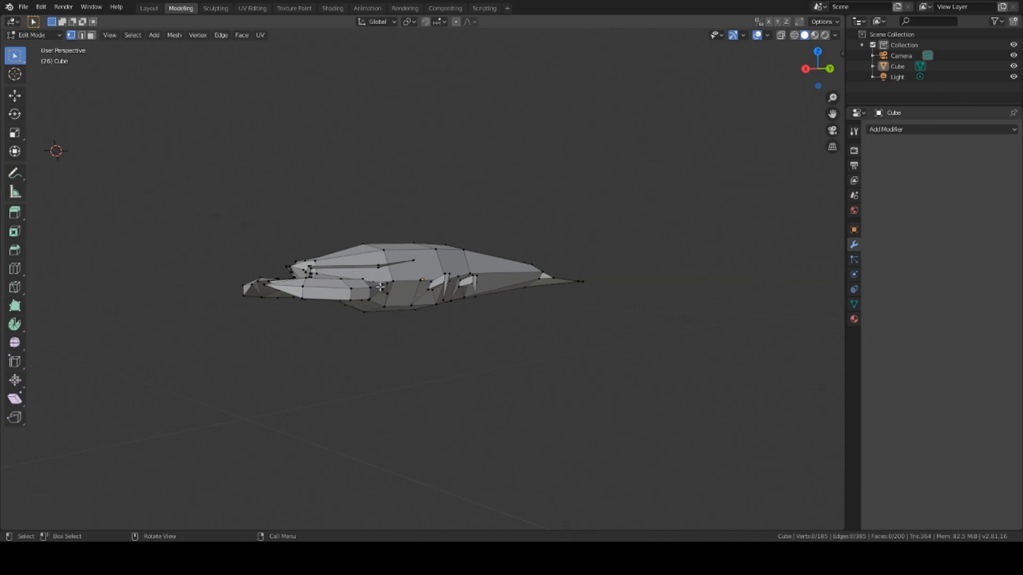
pyautogui.click(422, 280)
pyautogui.moveTo(625, 234); pyautogui.dragTo(772, 213, button='middle')
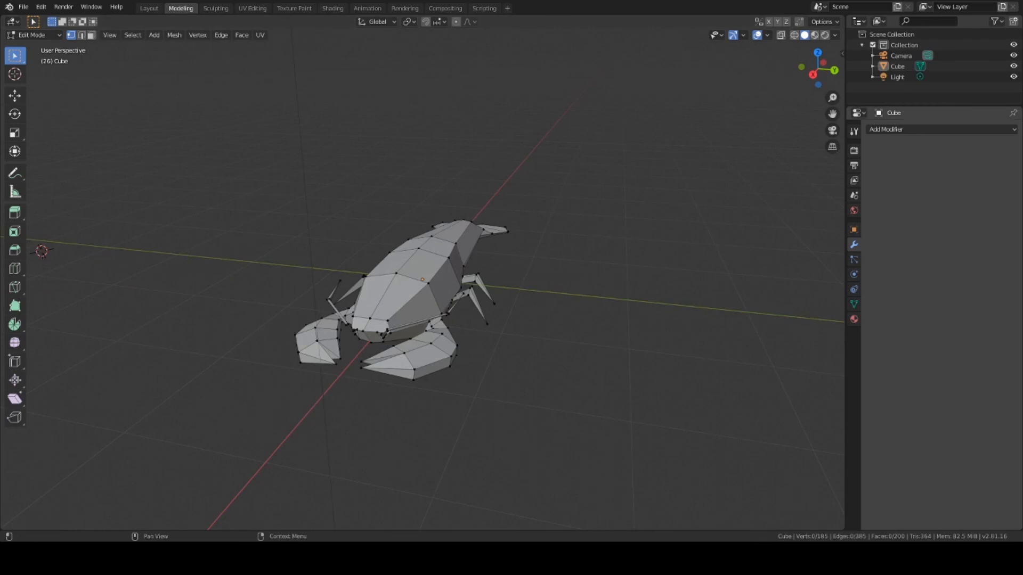